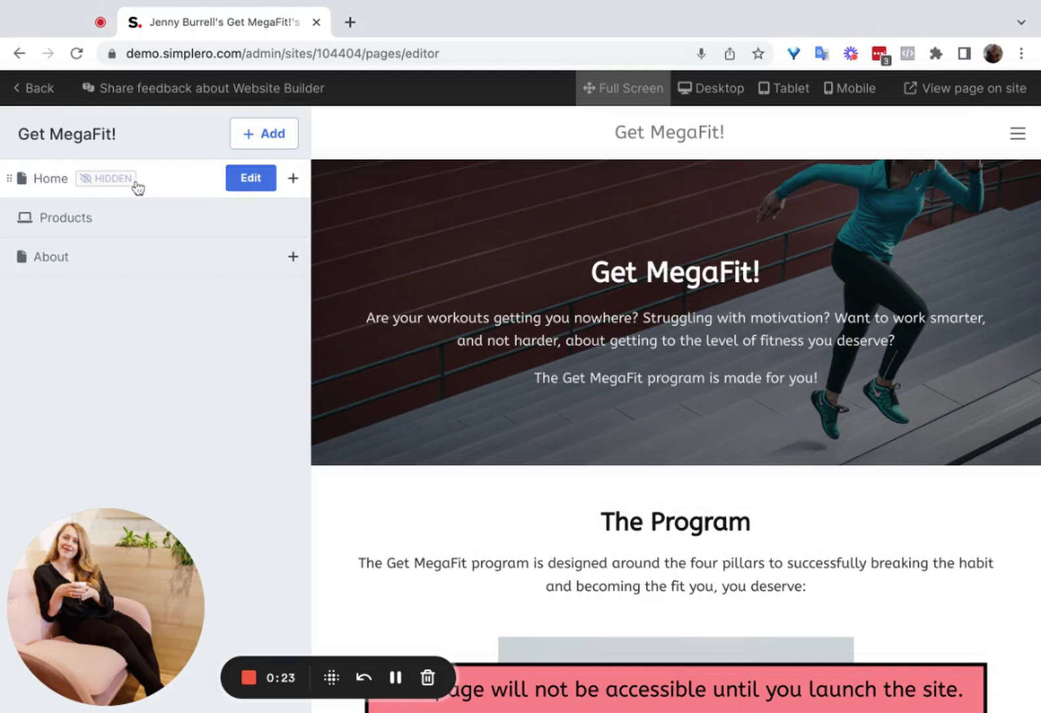
- Open the Home page for editing and add a standard Text section to it
{"action": "left_click", "coordinate": [241, 178]}
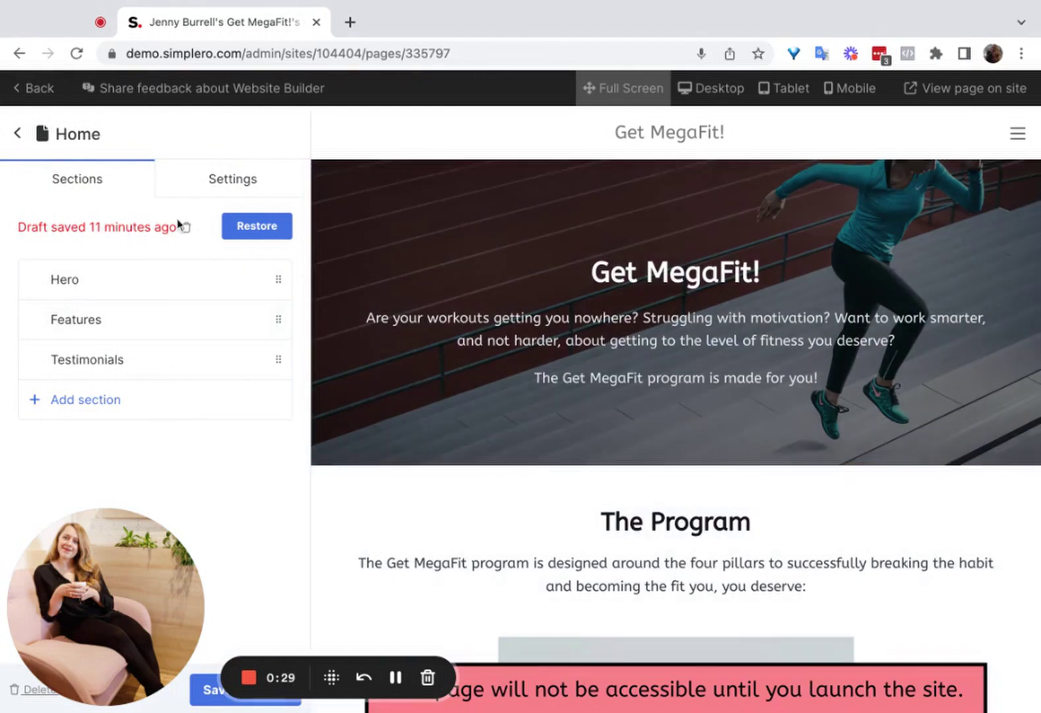
{"action": "left_click", "coordinate": [117, 414]}
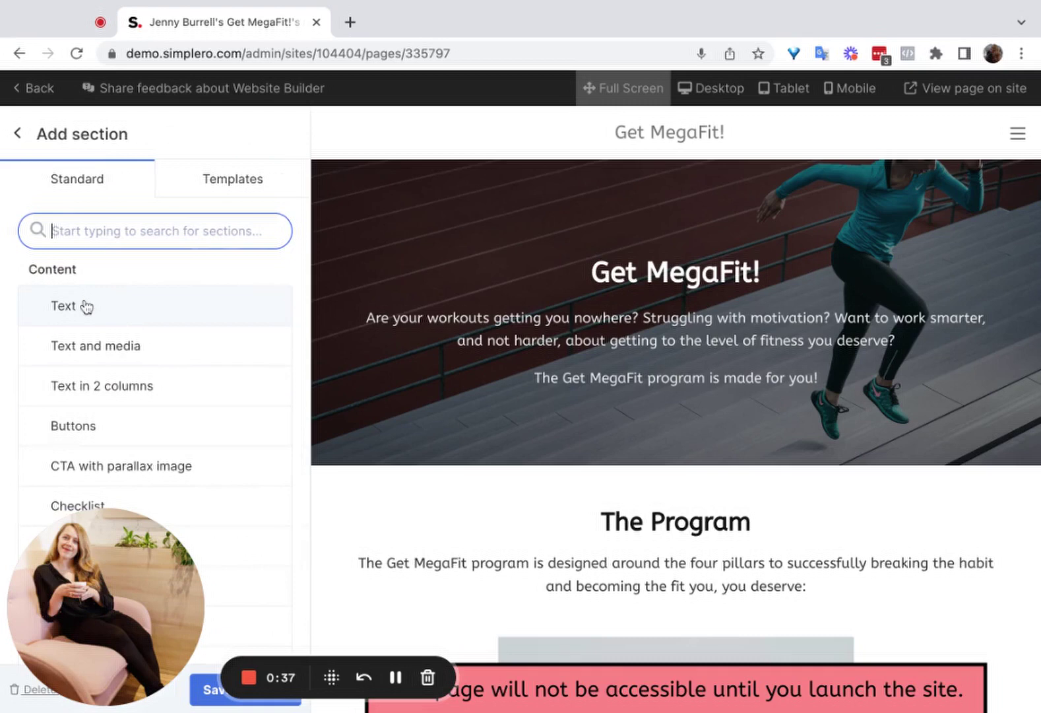
{"action": "left_click", "coordinate": [174, 308]}
{"action": "left_click", "coordinate": [251, 310]}
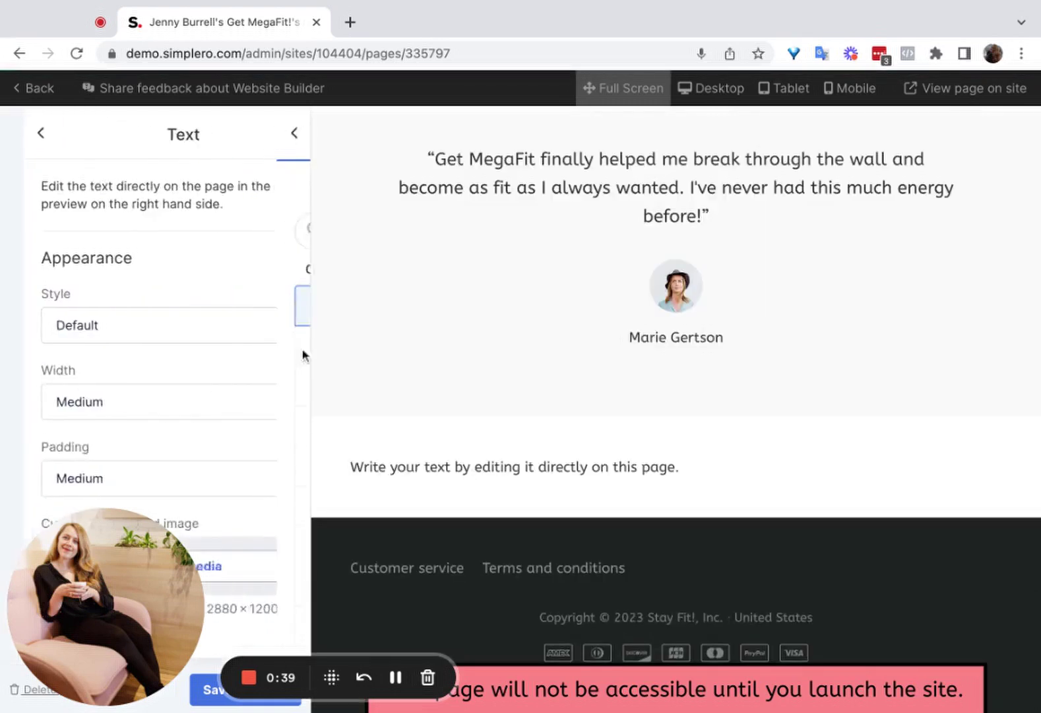
{"action": "left_click", "coordinate": [408, 462]}
{"action": "left_click", "coordinate": [698, 471]}
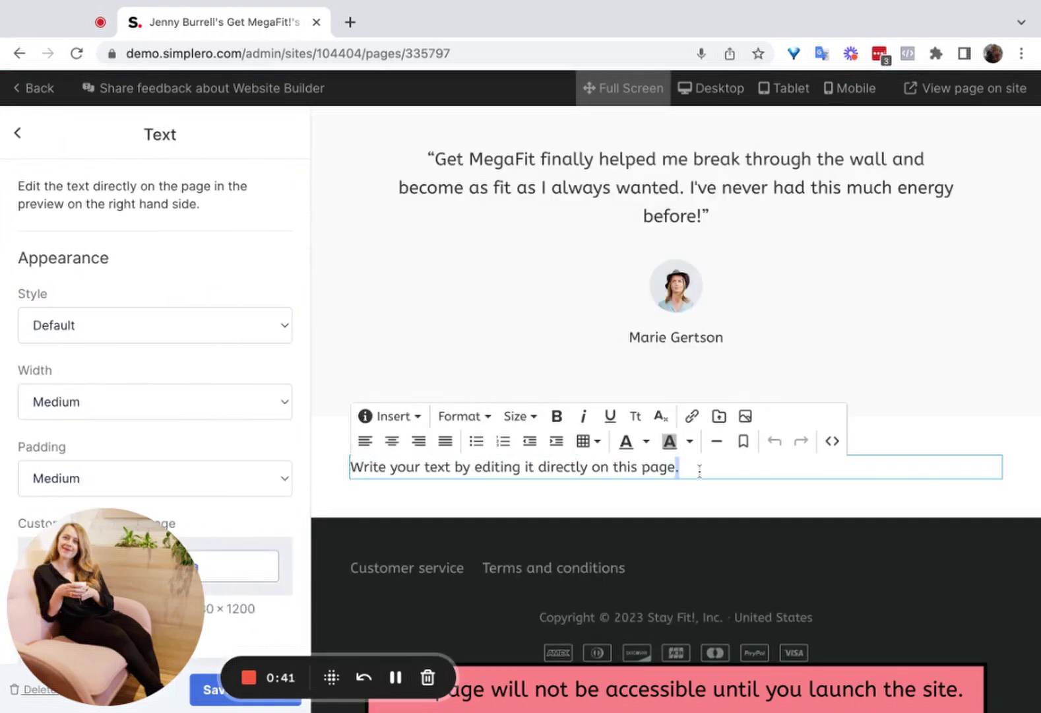
{"action": "key", "text": "ctrl+shift+Left"}
{"action": "key", "text": "ctrl+shift+Left"}
{"action": "key", "text": "ctrl+shift+Left"}
{"action": "key", "text": "ctrl+shift+Left"}
{"action": "key", "text": "ctrl+shift+Left"}
{"action": "key", "text": "ctrl+shift+Left"}
{"action": "key", "text": "ctrl+shift+Left"}
{"action": "key", "text": "ctrl+shift+Left"}
{"action": "key", "text": "ctrl+shift+Left"}
{"action": "key", "text": "ctrl+shift+Left"}
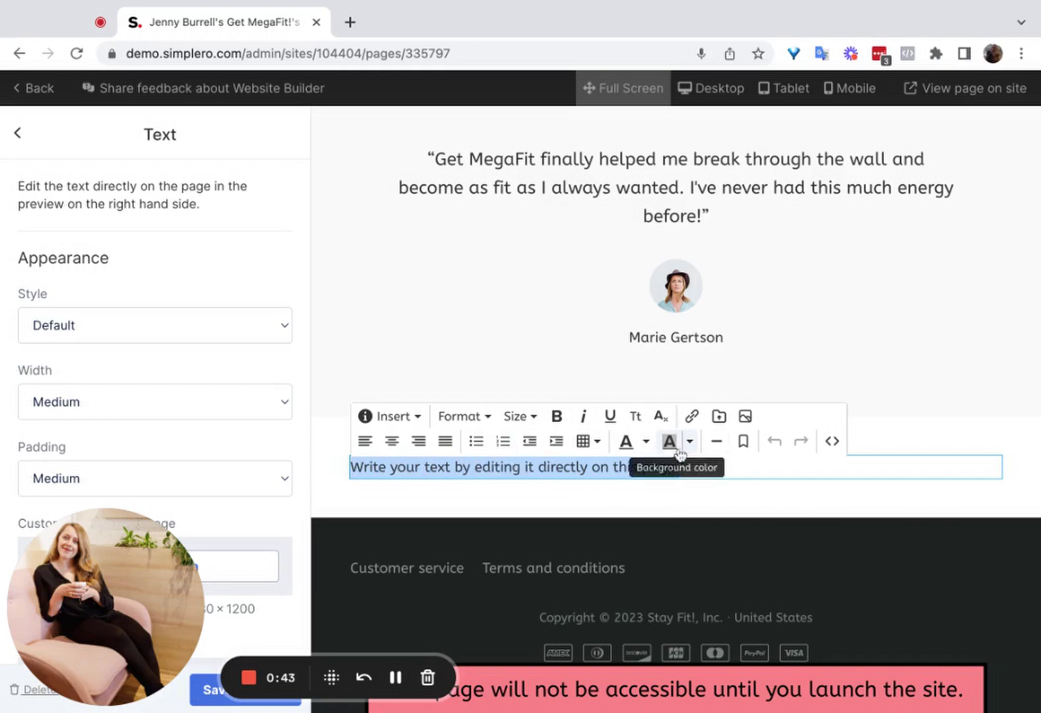
{"action": "left_click", "coordinate": [476, 467]}
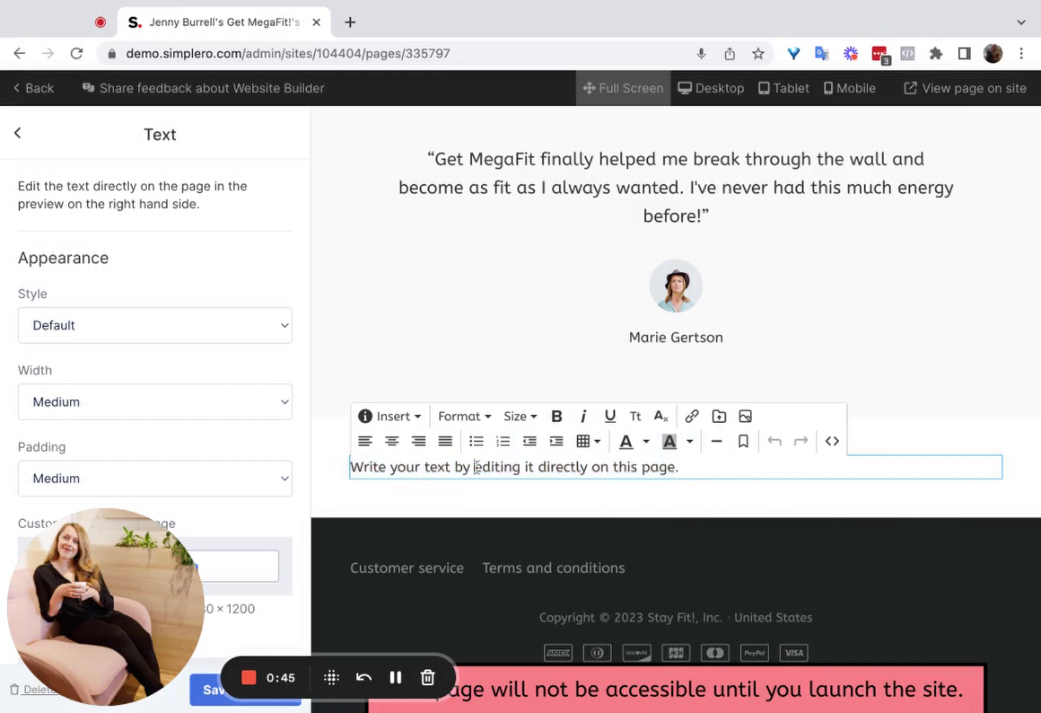
- Left-align the placeholder sentence in the new Text section and apply the Paragraph format to it
{"action": "triple_click", "coordinate": [502, 468]}
{"action": "left_click", "coordinate": [538, 467]}
{"action": "left_click_drag", "start_coordinate": [695, 471], "coordinate": [360, 468]}
{"action": "triple_click", "coordinate": [363, 467]}
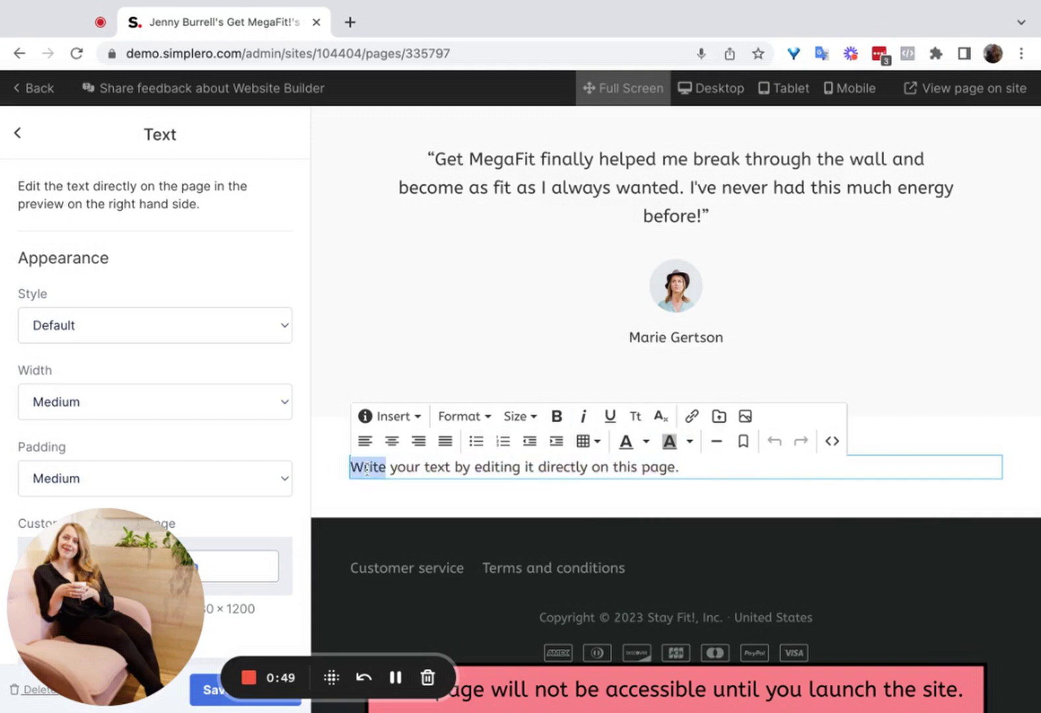
{"action": "left_click", "coordinate": [393, 440]}
{"action": "left_click", "coordinate": [365, 441]}
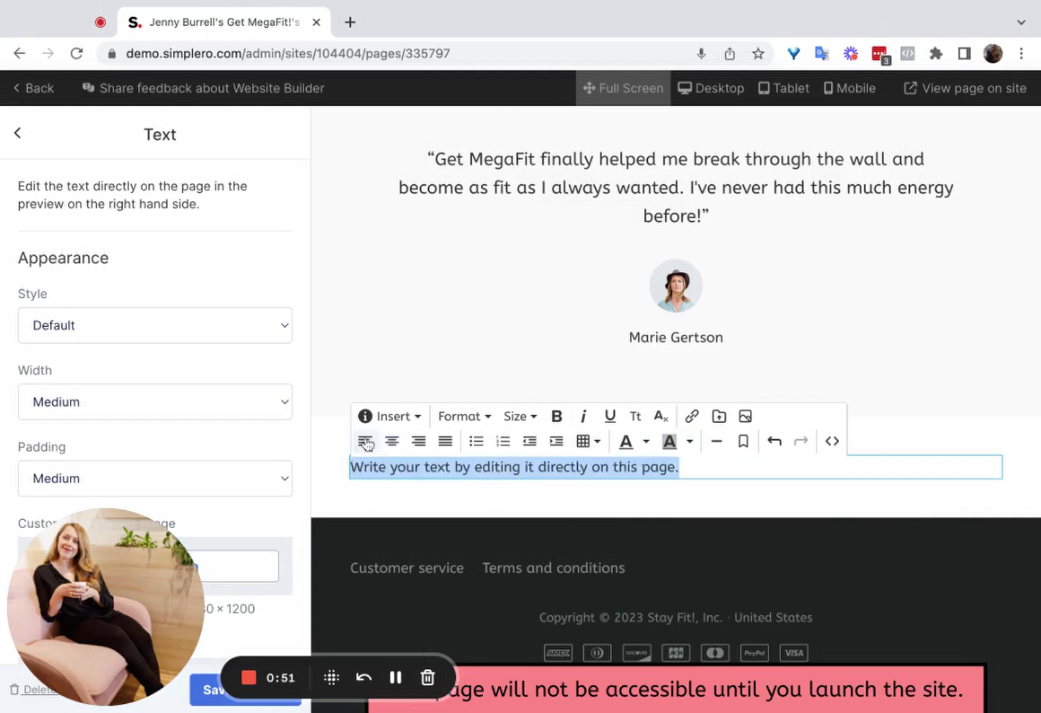
{"action": "left_click", "coordinate": [443, 421]}
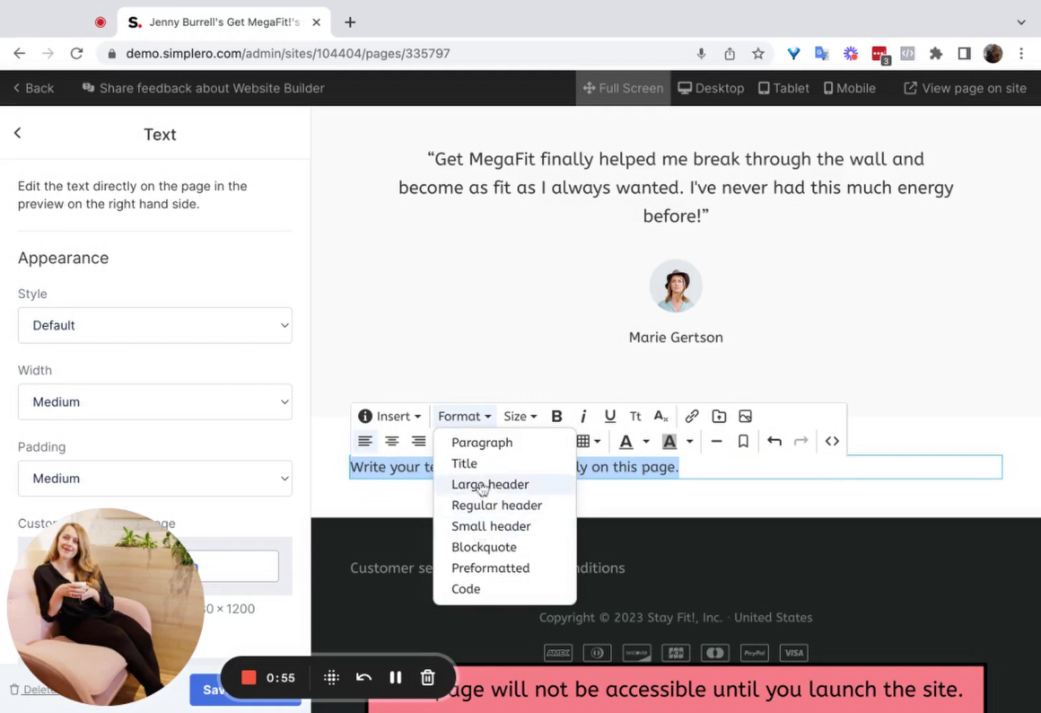
{"action": "left_click", "coordinate": [475, 448]}
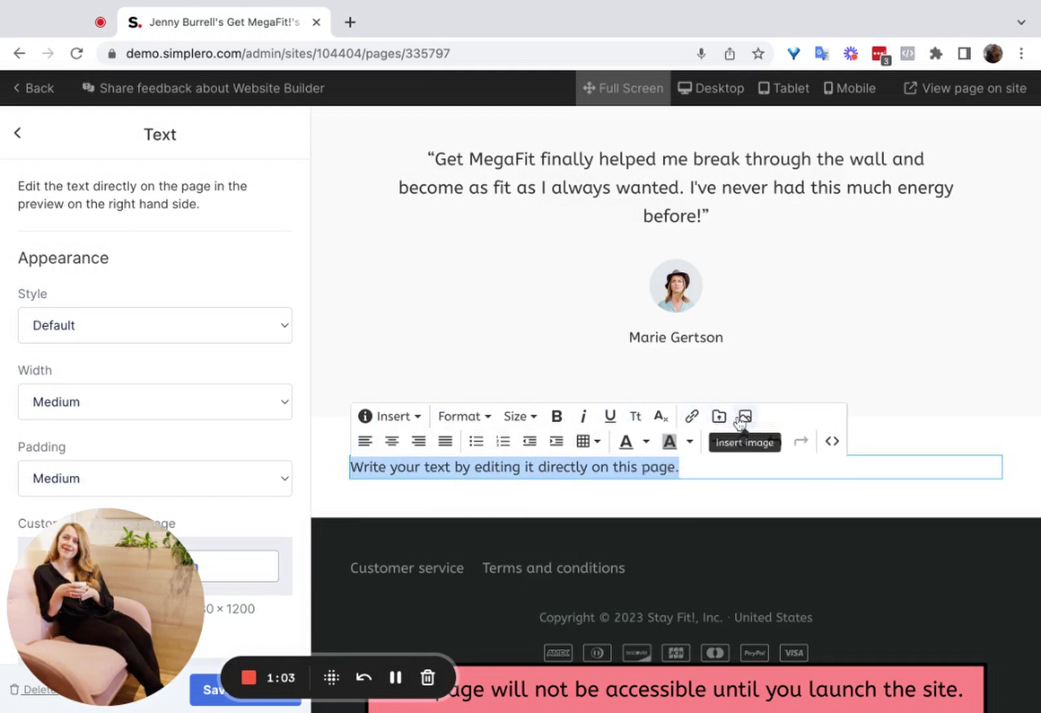
{"action": "left_click", "coordinate": [707, 465]}
{"action": "key", "text": "Return"}
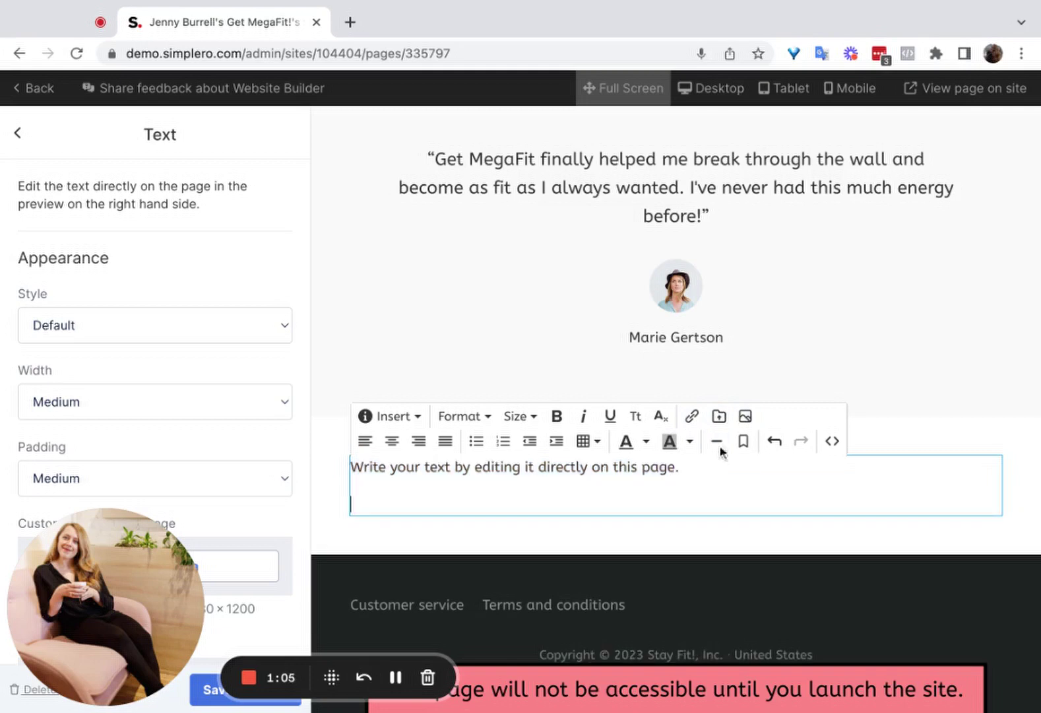
{"action": "left_click", "coordinate": [721, 417]}
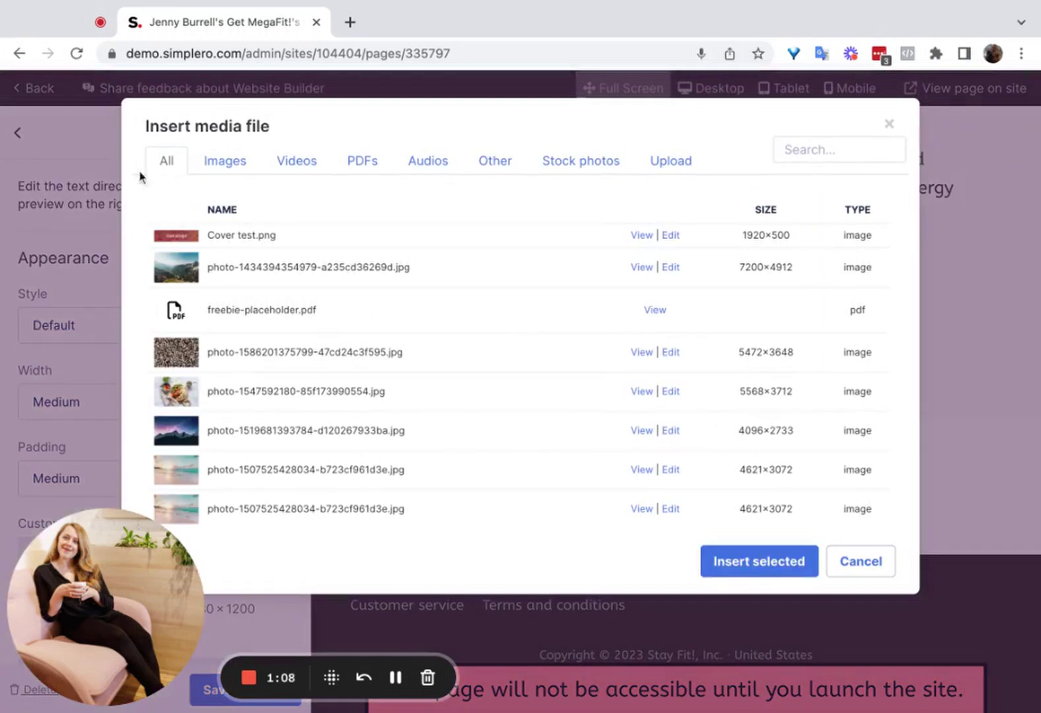
{"action": "left_click", "coordinate": [317, 283]}
{"action": "left_click", "coordinate": [756, 566]}
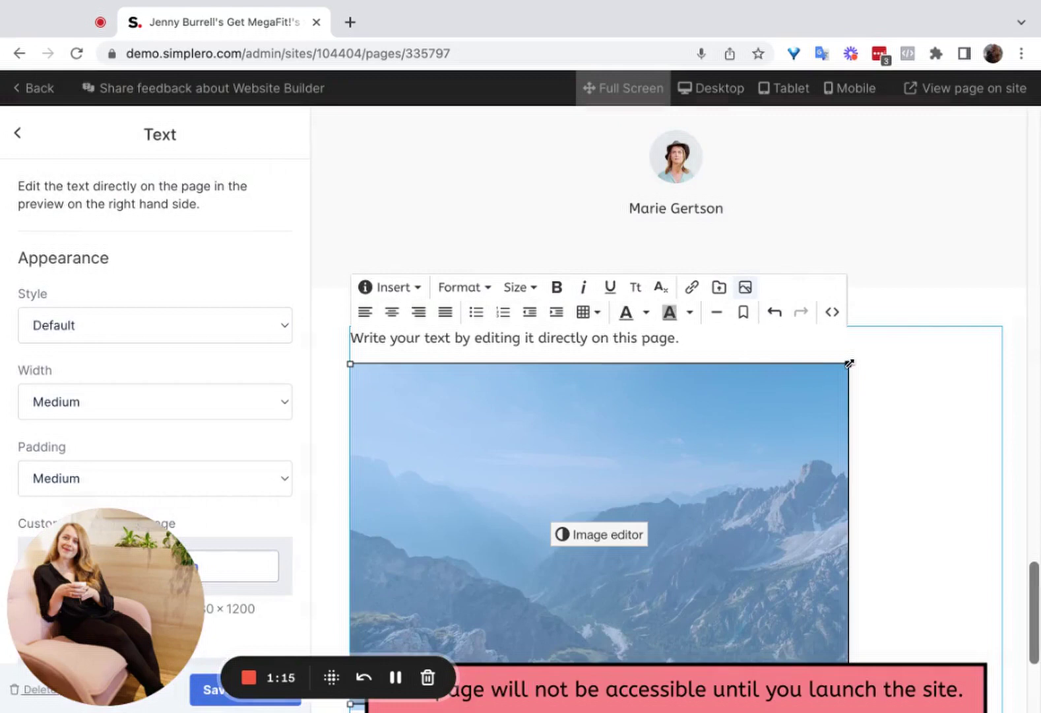
- Try resizing the inserted mountain photo smaller and larger, and delete it along with its empty line
{"action": "left_click_drag", "start_coordinate": [849, 363], "coordinate": [693, 493]}
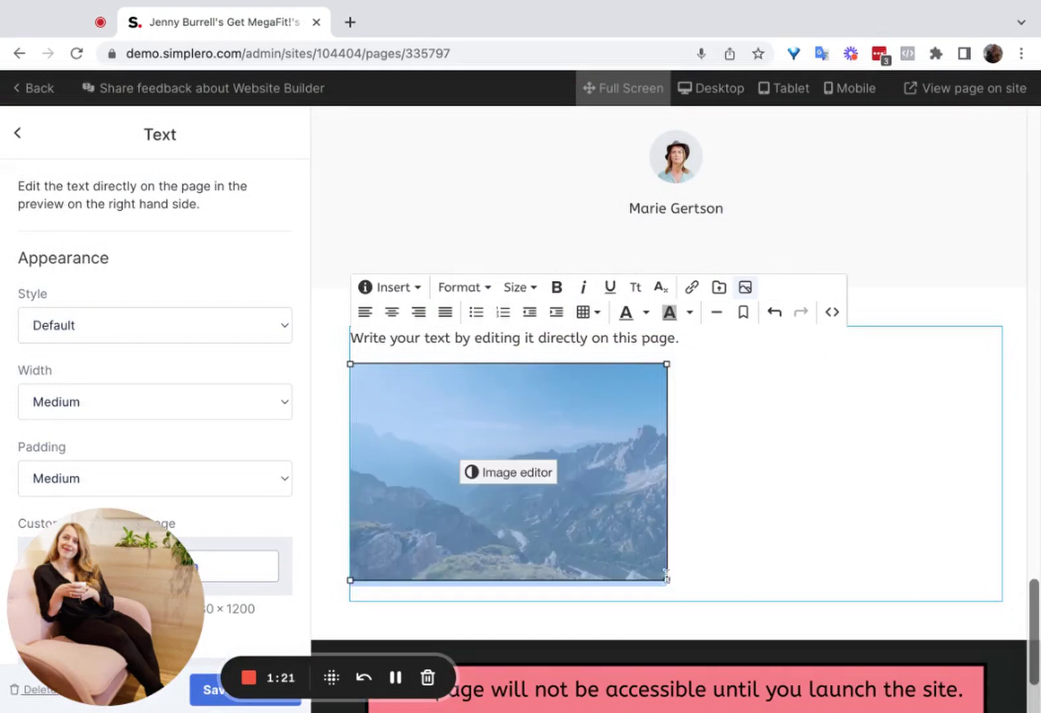
{"action": "left_click_drag", "start_coordinate": [667, 580], "coordinate": [847, 583]}
{"action": "left_click", "coordinate": [900, 508]}
{"action": "left_click", "coordinate": [773, 504]}
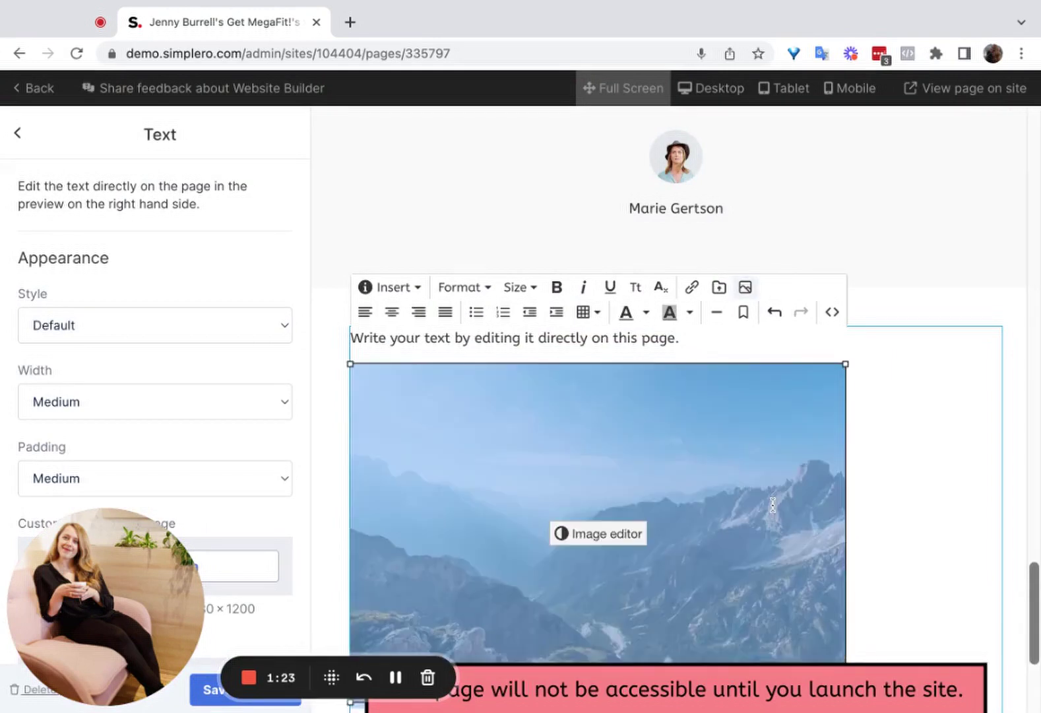
{"action": "key", "text": "Delete"}
{"action": "key", "text": "BackSpace"}
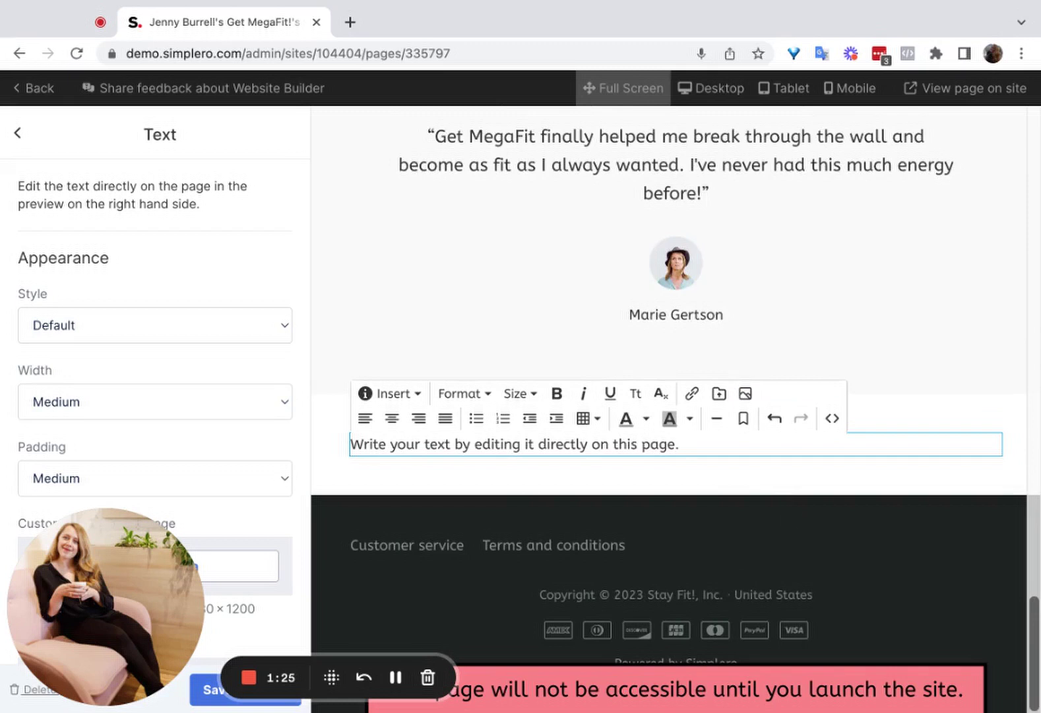
- Set the text color of the whole placeholder sentence to purple
{"action": "triple_click", "coordinate": [689, 444]}
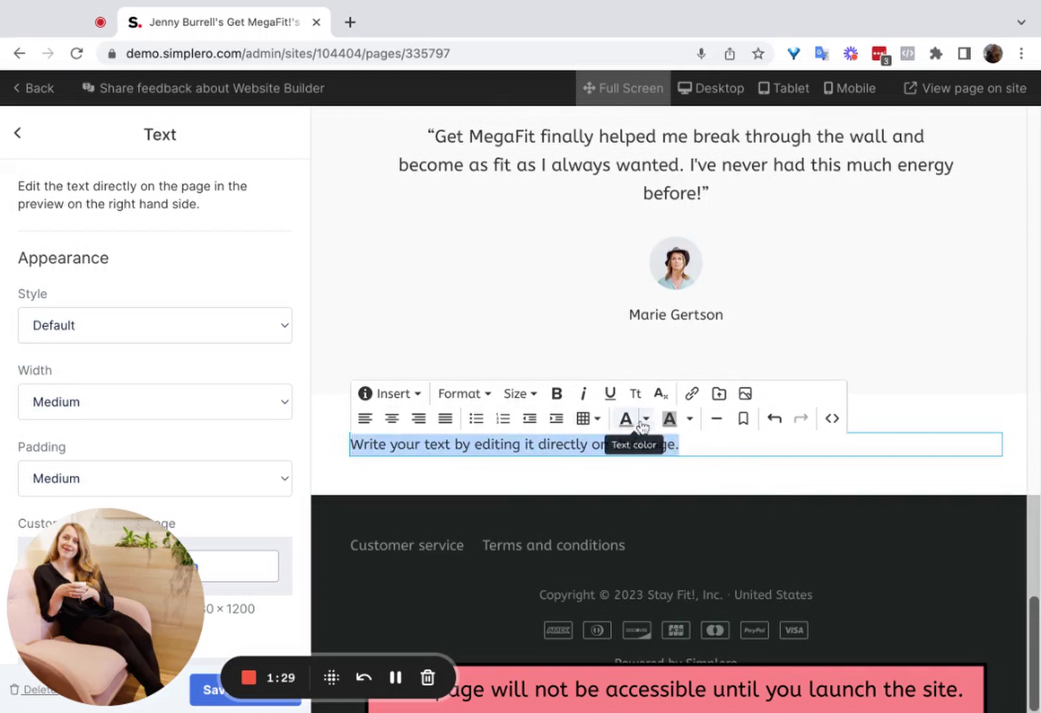
{"action": "left_click", "coordinate": [645, 422]}
{"action": "left_click", "coordinate": [693, 459]}
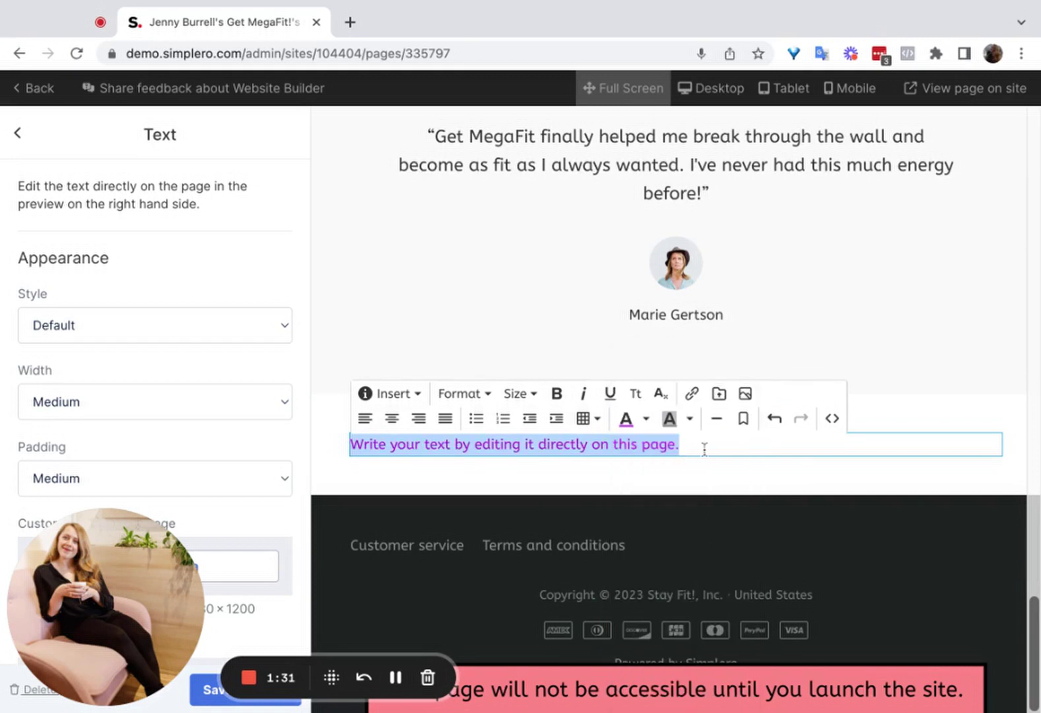
- Apply the Maroon background color to the placeholder sentence
{"action": "left_click", "coordinate": [703, 446]}
{"action": "triple_click", "coordinate": [694, 439]}
{"action": "left_click", "coordinate": [690, 419]}
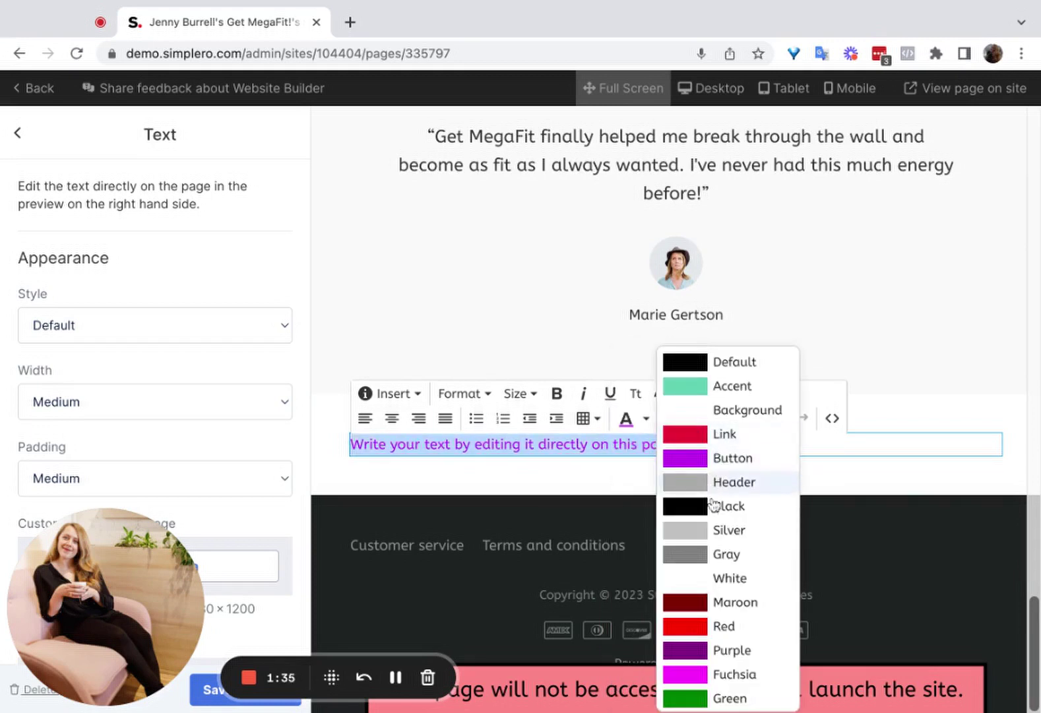
{"action": "left_click", "coordinate": [718, 603]}
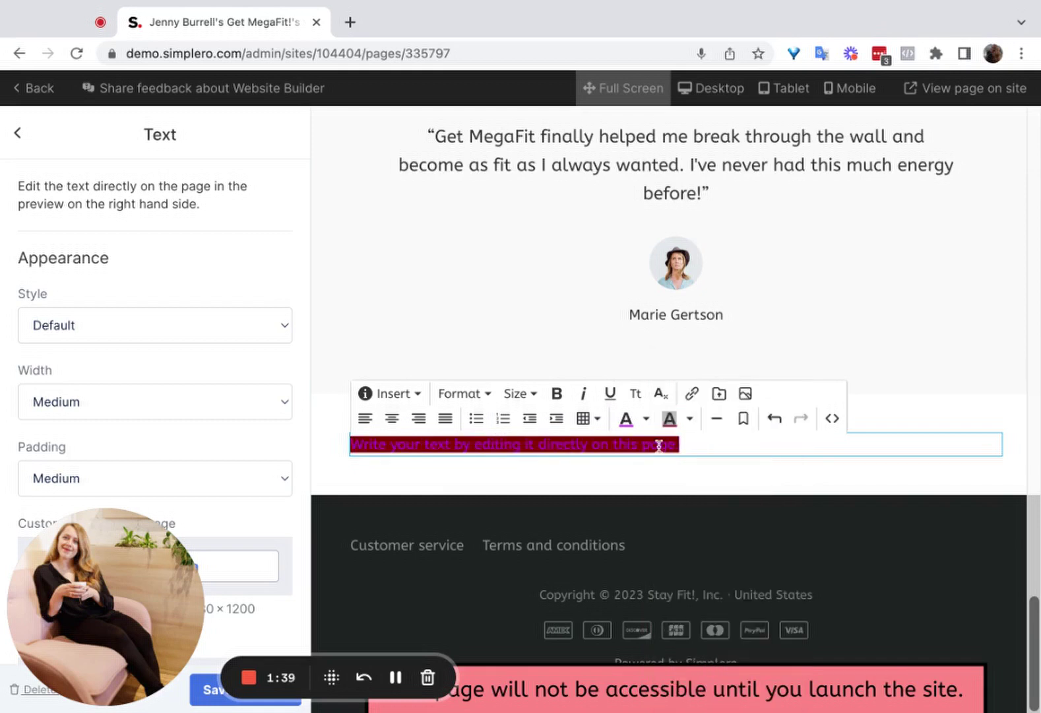
- Undo the background color and text color changes on the placeholder sentence
{"action": "left_click_drag", "start_coordinate": [680, 443], "coordinate": [349, 444]}
{"action": "left_click", "coordinate": [442, 445]}
{"action": "key", "text": "ctrl+z"}
{"action": "key", "text": "ctrl+z"}
{"action": "left_click", "coordinate": [711, 447]}
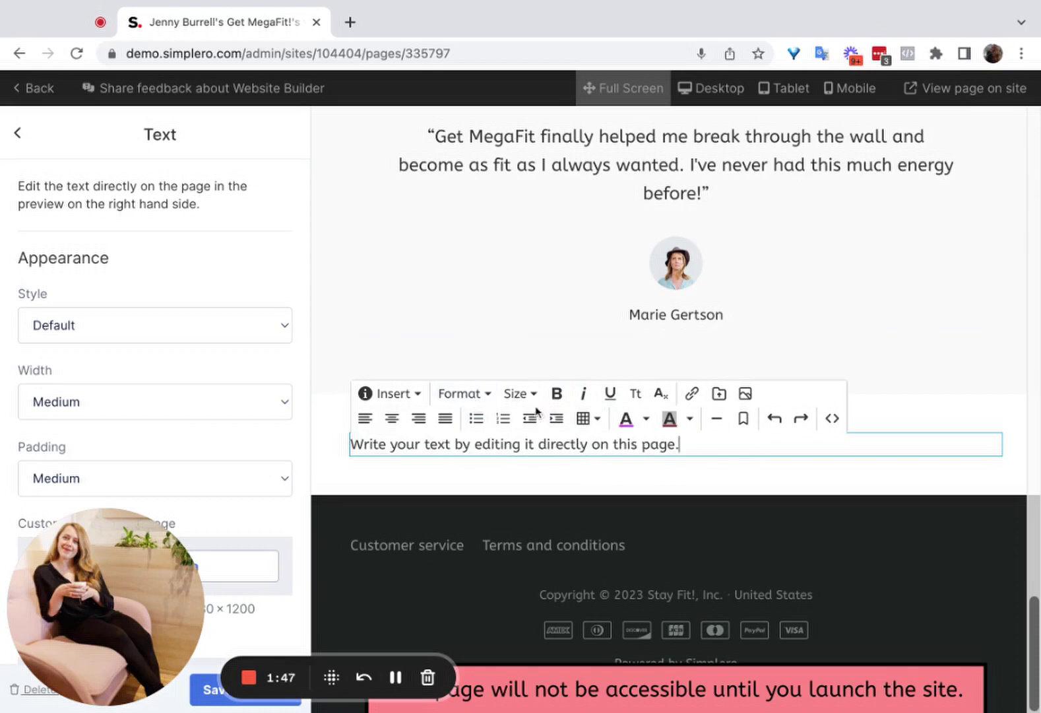
{"action": "triple_click", "coordinate": [661, 443]}
{"action": "left_click", "coordinate": [536, 393]}
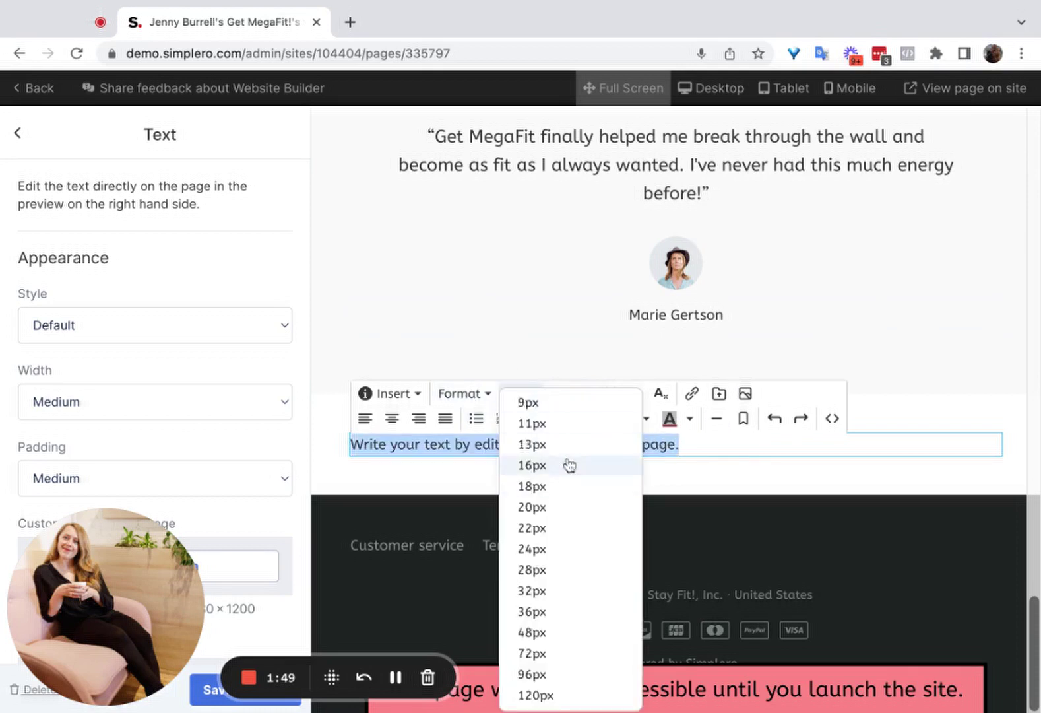
{"action": "left_click", "coordinate": [734, 441]}
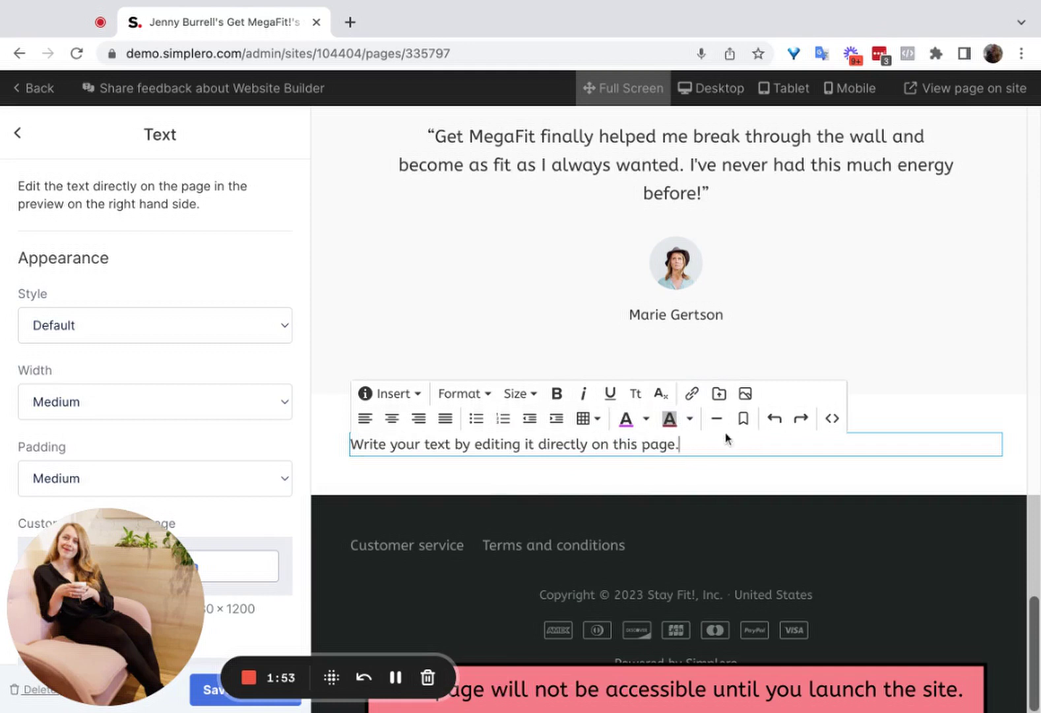
- Start a link on the placeholder sentence, leaving out its period, and target the main website's Home page
{"action": "left_click", "coordinate": [673, 446]}
{"action": "key", "text": "shift+Home"}
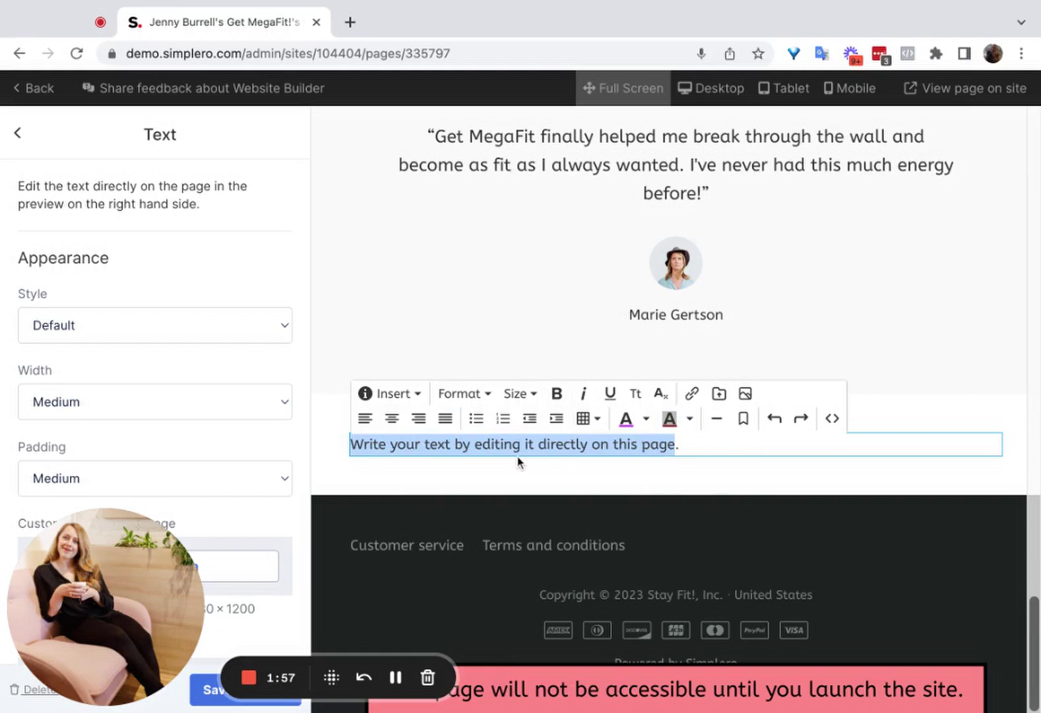
{"action": "left_click", "coordinate": [693, 394]}
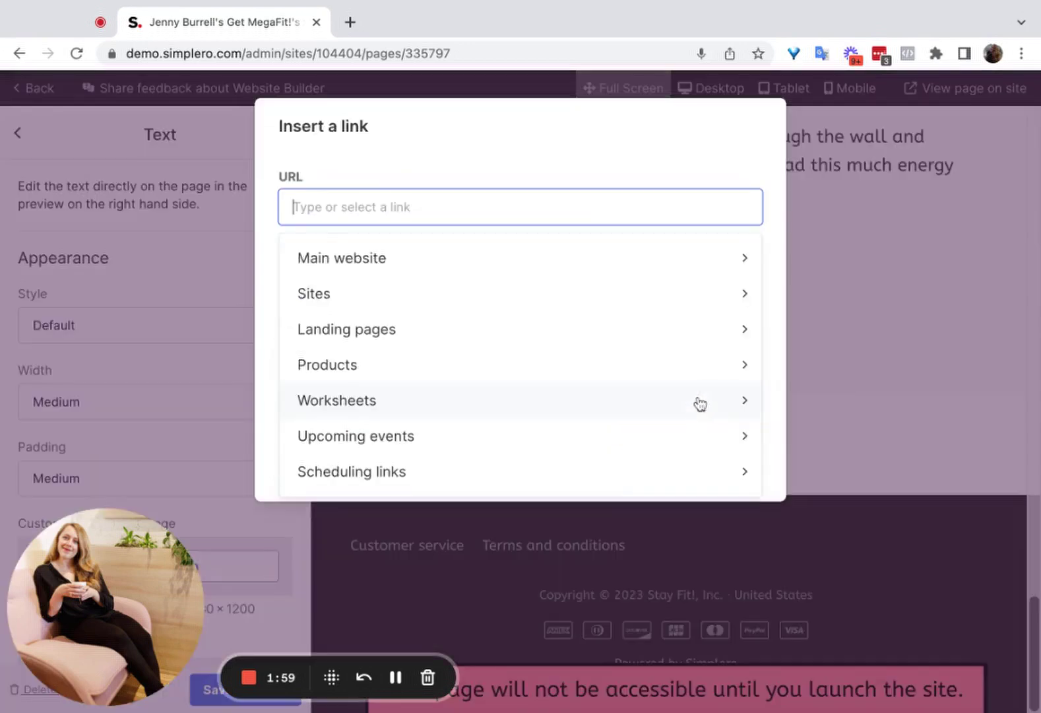
{"action": "left_click", "coordinate": [370, 260]}
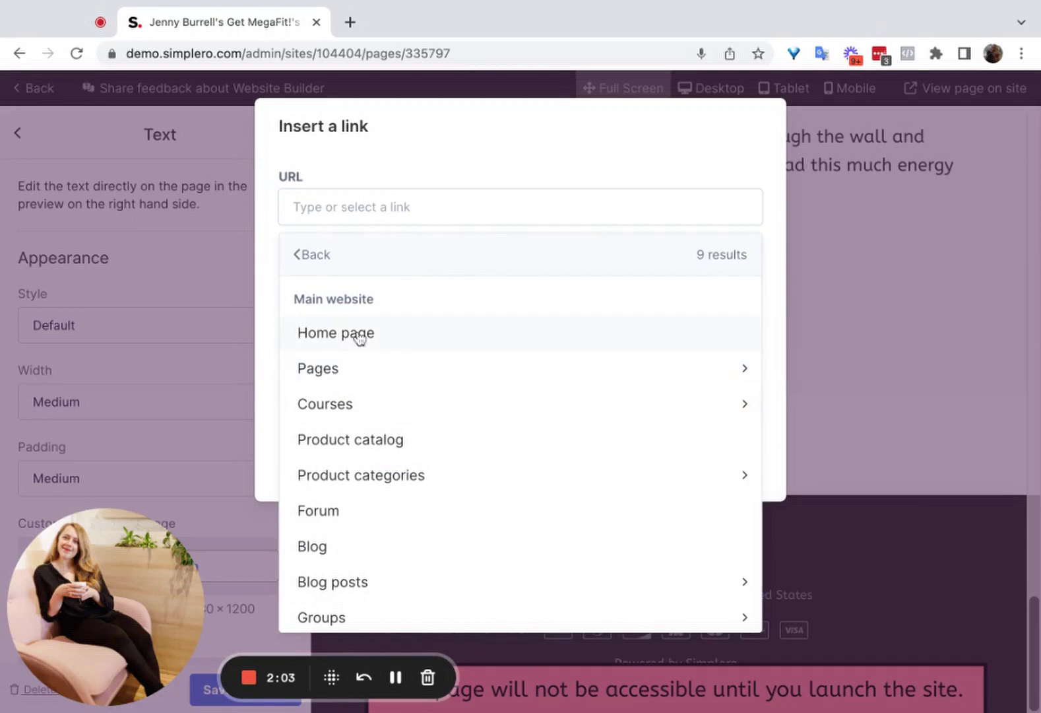
{"action": "left_click", "coordinate": [297, 255]}
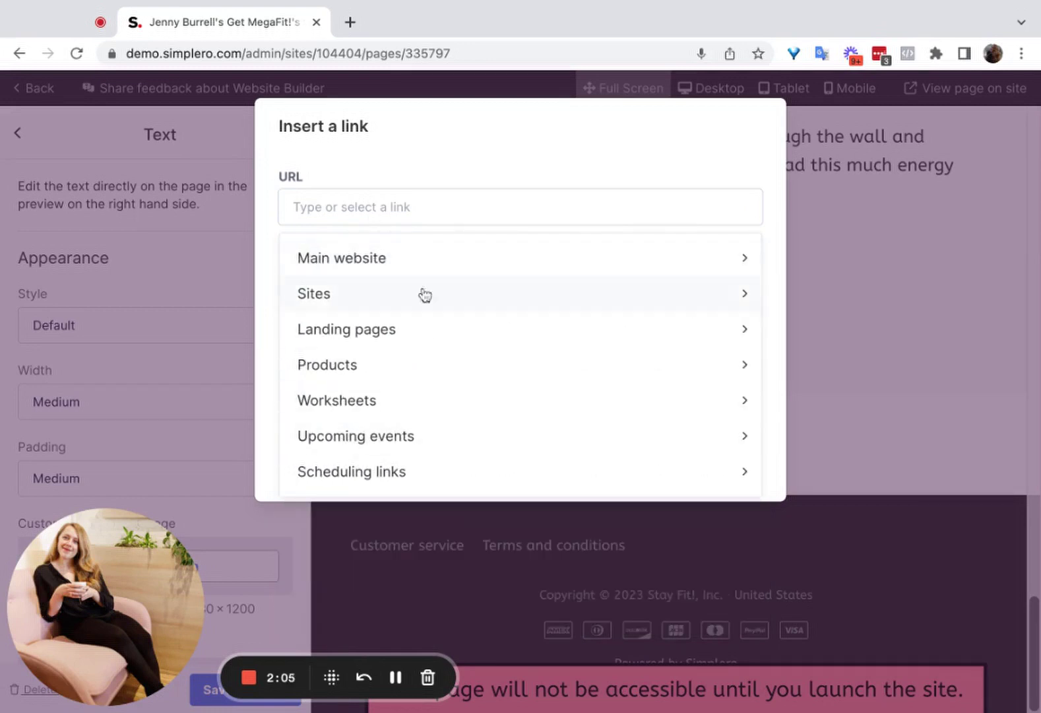
{"action": "left_click", "coordinate": [342, 206]}
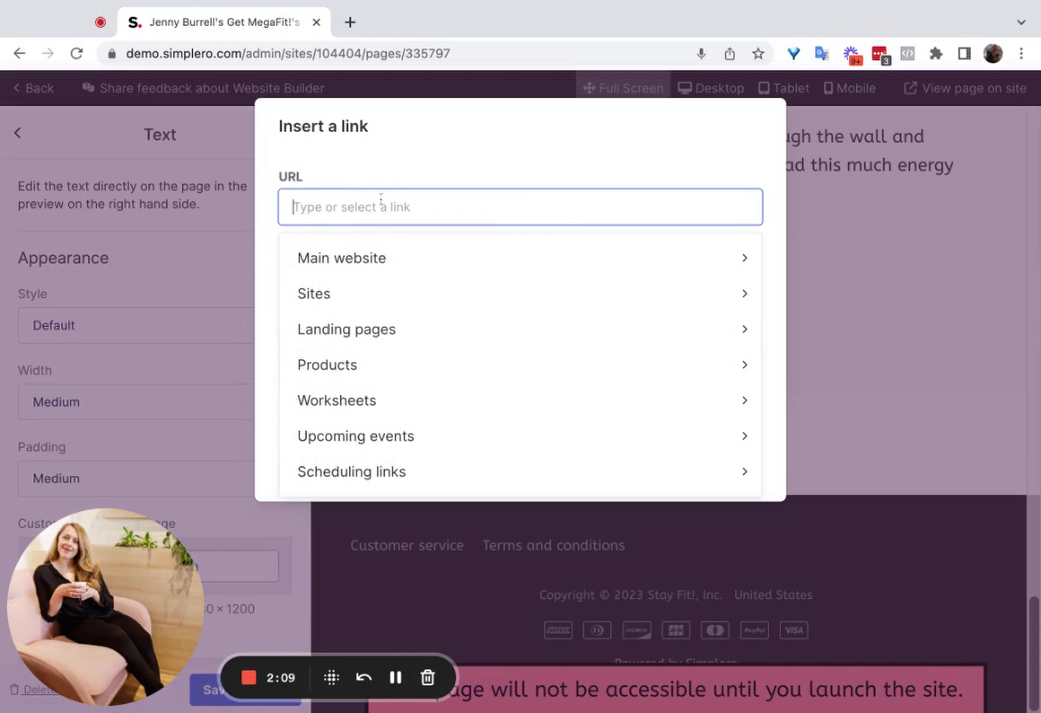
{"action": "left_click", "coordinate": [383, 258]}
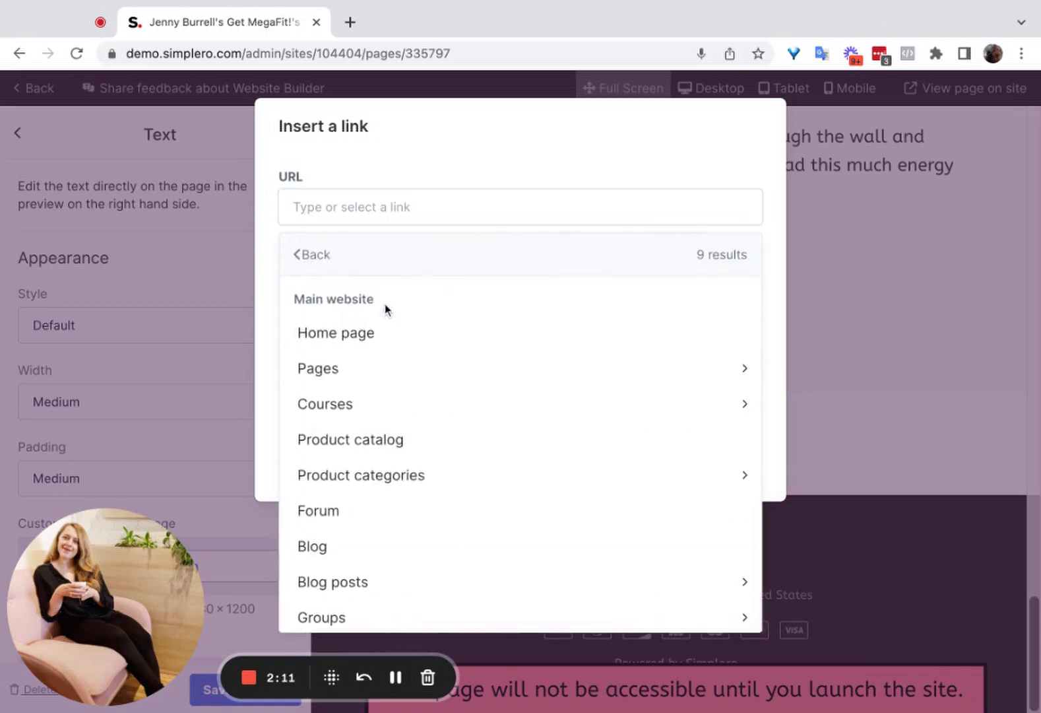
{"action": "left_click", "coordinate": [381, 330]}
- Set the link to open in a new window, without displaying it as a button, and insert it
{"action": "left_click", "coordinate": [353, 393]}
{"action": "left_click", "coordinate": [339, 400]}
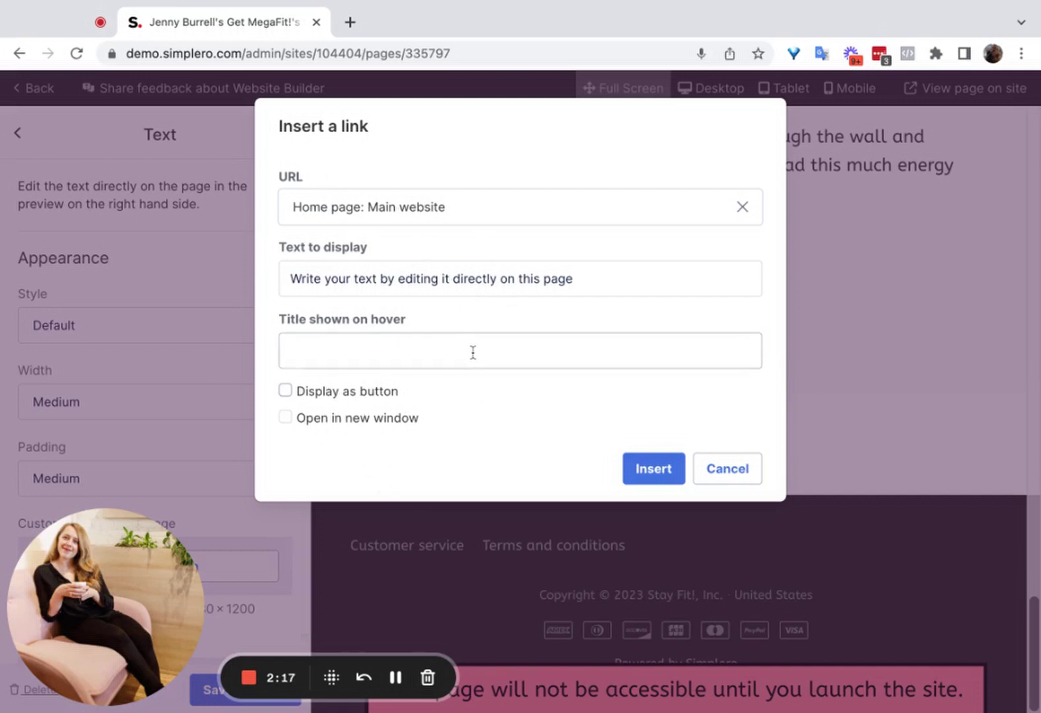
{"action": "left_click", "coordinate": [330, 420]}
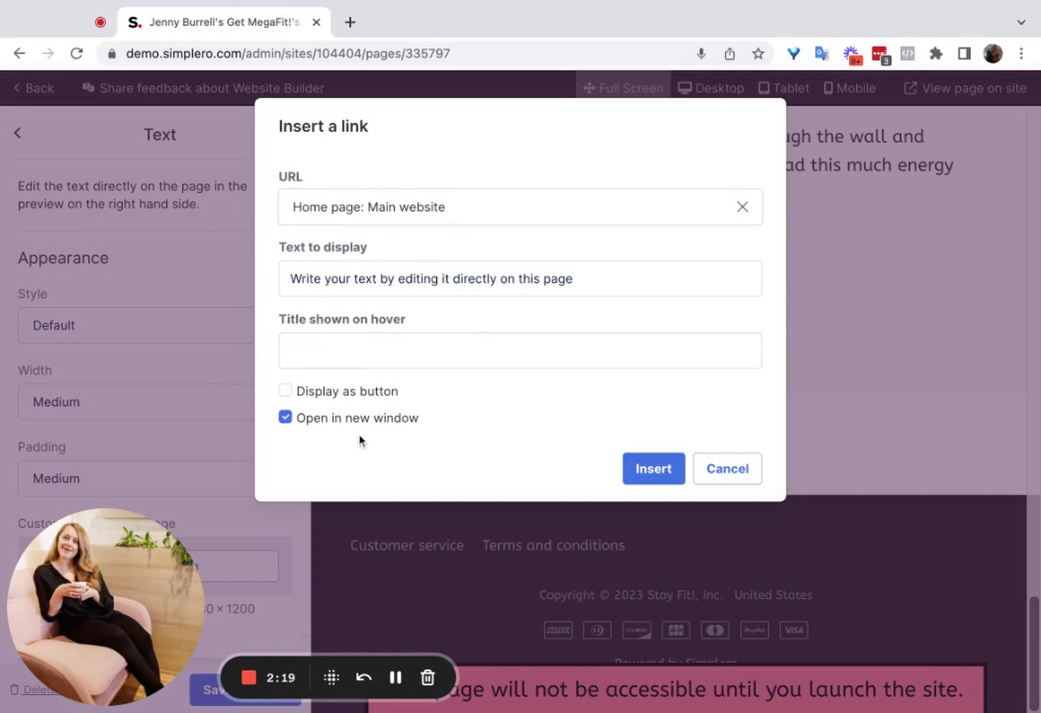
{"action": "left_click", "coordinate": [668, 468]}
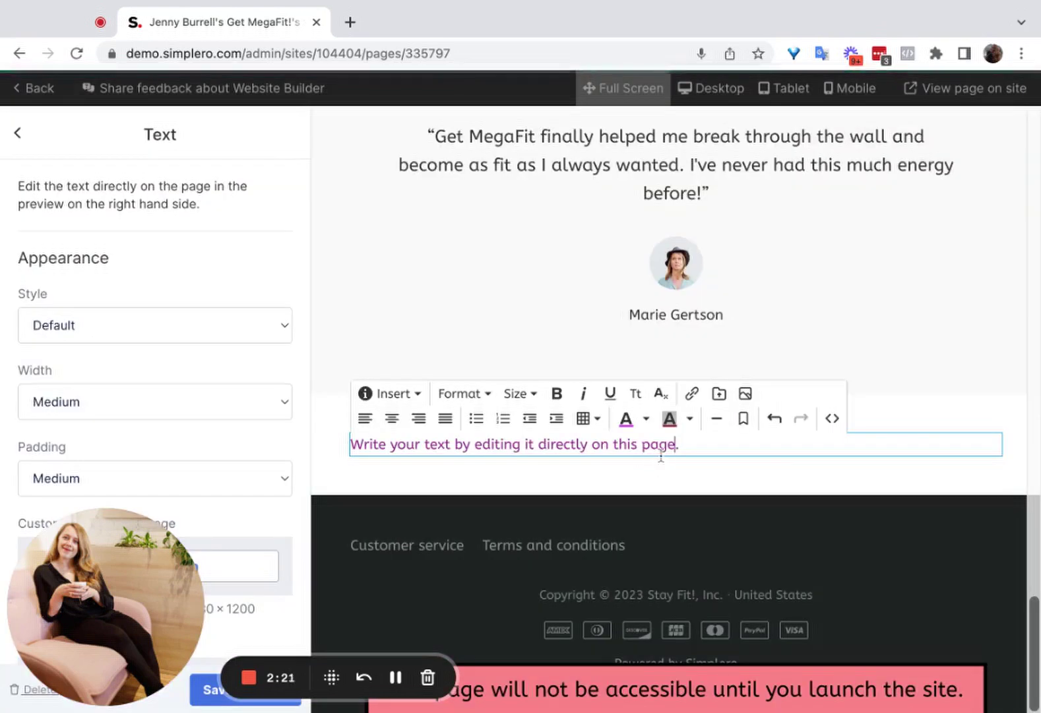
{"action": "left_click", "coordinate": [585, 445]}
{"action": "left_click", "coordinate": [714, 445]}
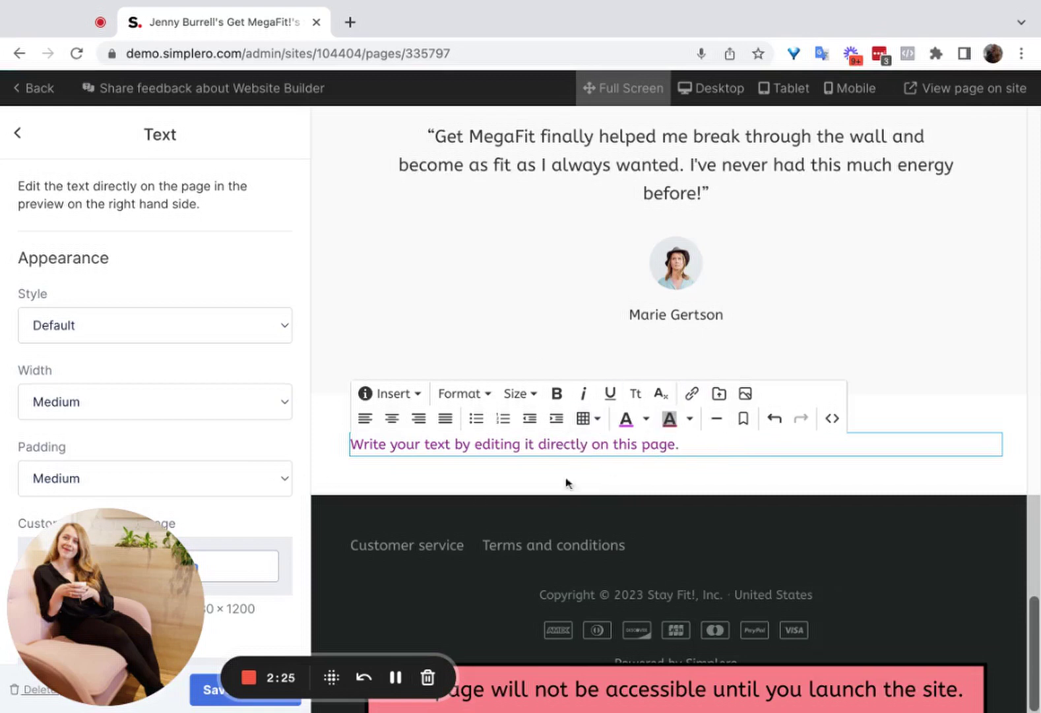
- Change the Text section's appearance style to Custom
{"action": "left_click", "coordinate": [135, 594]}
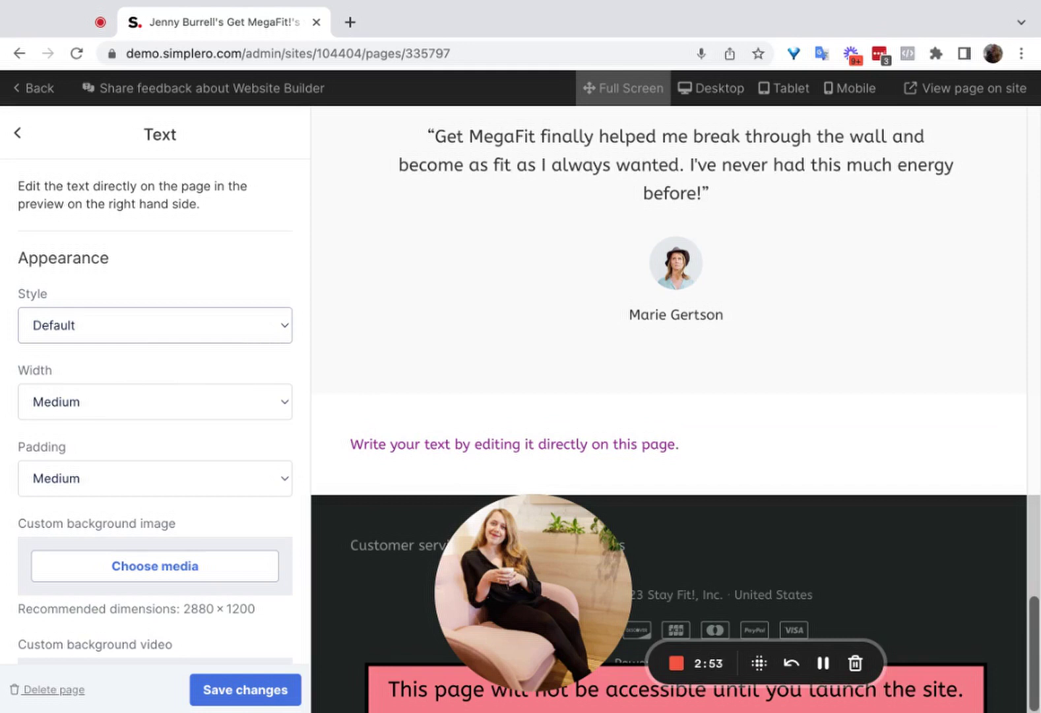
{"action": "left_click", "coordinate": [82, 353]}
{"action": "left_click", "coordinate": [137, 334]}
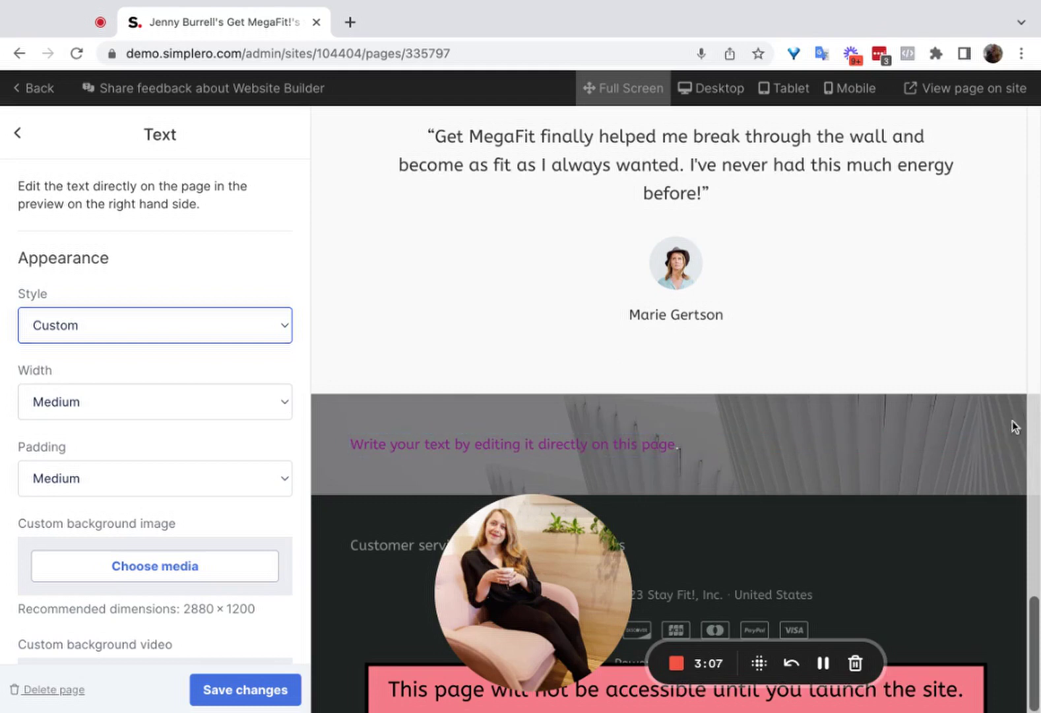
{"action": "scroll", "coordinate": [142, 447], "scroll_direction": "down", "scroll_amount": 4}
{"action": "scroll", "coordinate": [99, 475], "scroll_direction": "up", "scroll_amount": 3}
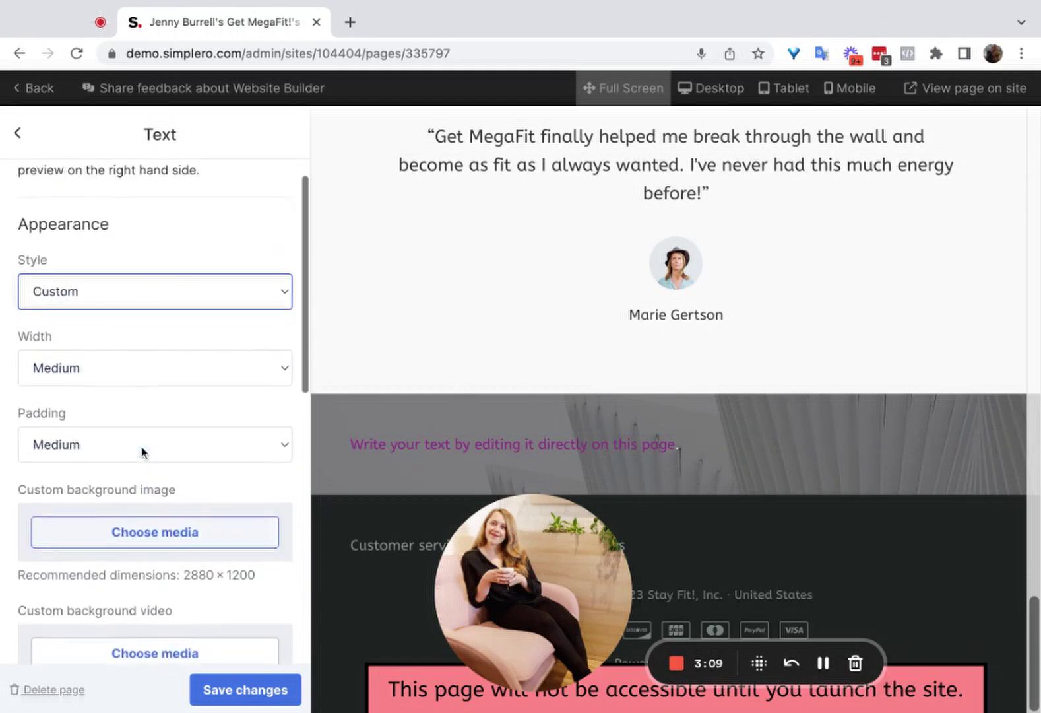
{"action": "scroll", "coordinate": [66, 475], "scroll_direction": "down", "scroll_amount": 2}
{"action": "left_click", "coordinate": [93, 465]}
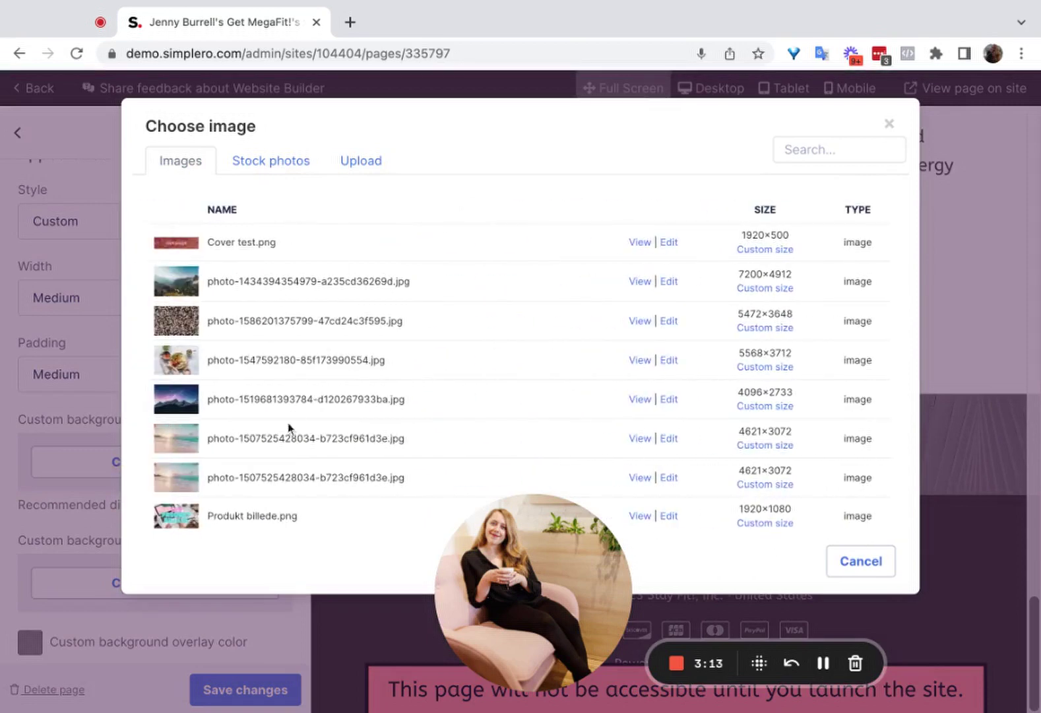
{"action": "left_click", "coordinate": [276, 436]}
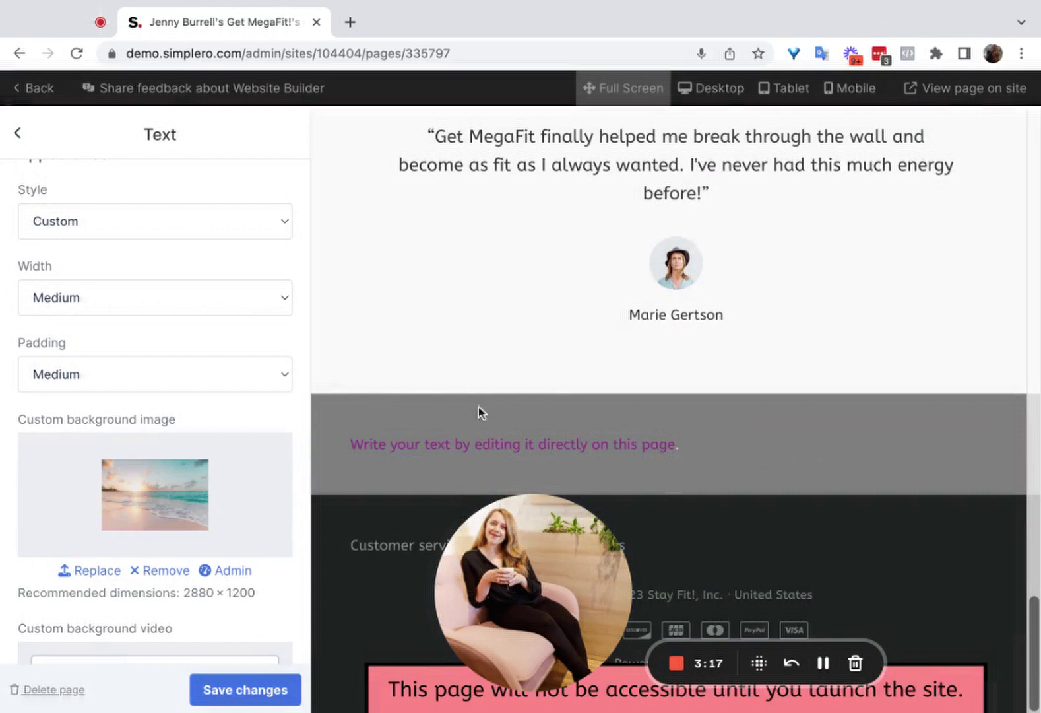
- Change the text color of the whole placeholder sentence, including its link, to white
{"action": "triple_click", "coordinate": [599, 450]}
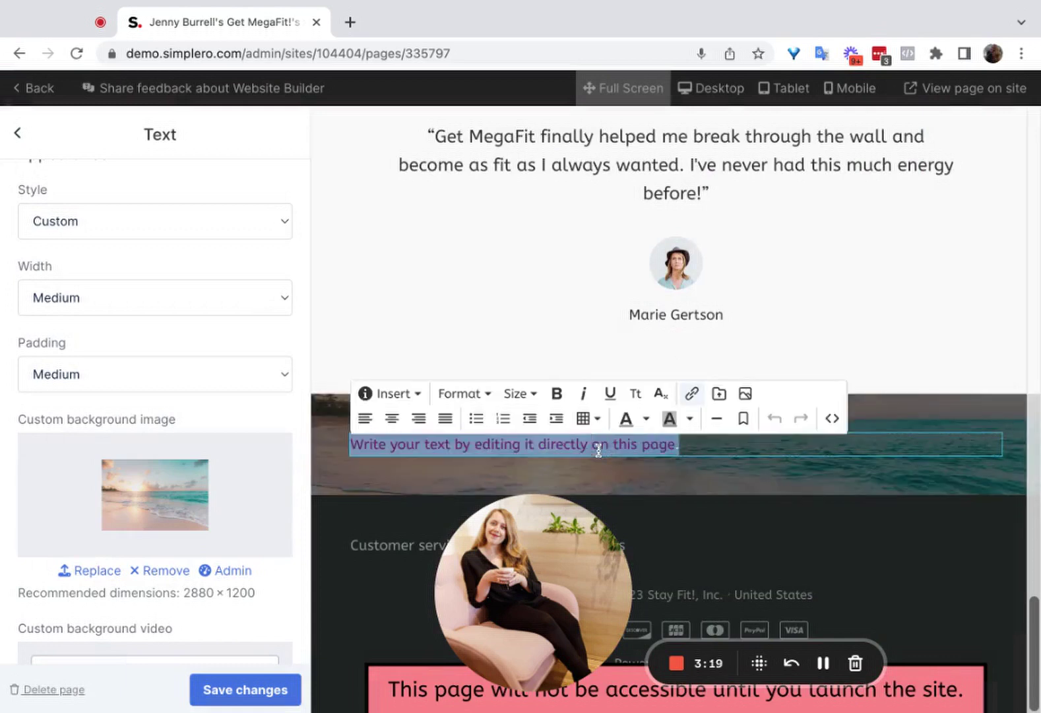
{"action": "left_click", "coordinate": [644, 418]}
{"action": "left_click", "coordinate": [658, 410]}
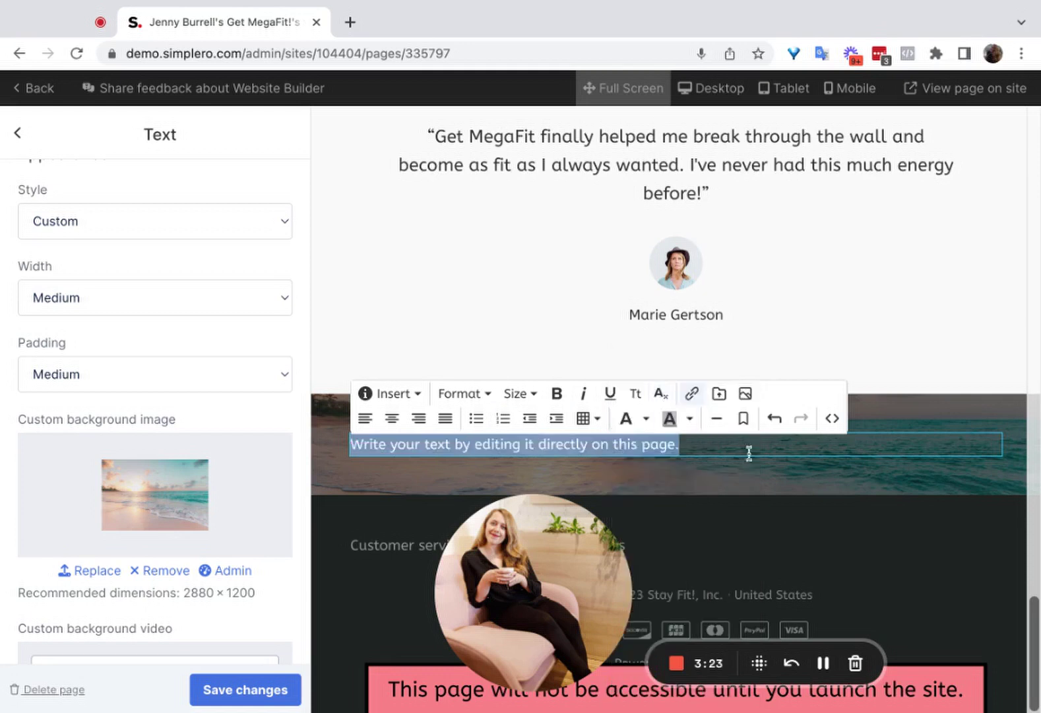
{"action": "left_click", "coordinate": [727, 494]}
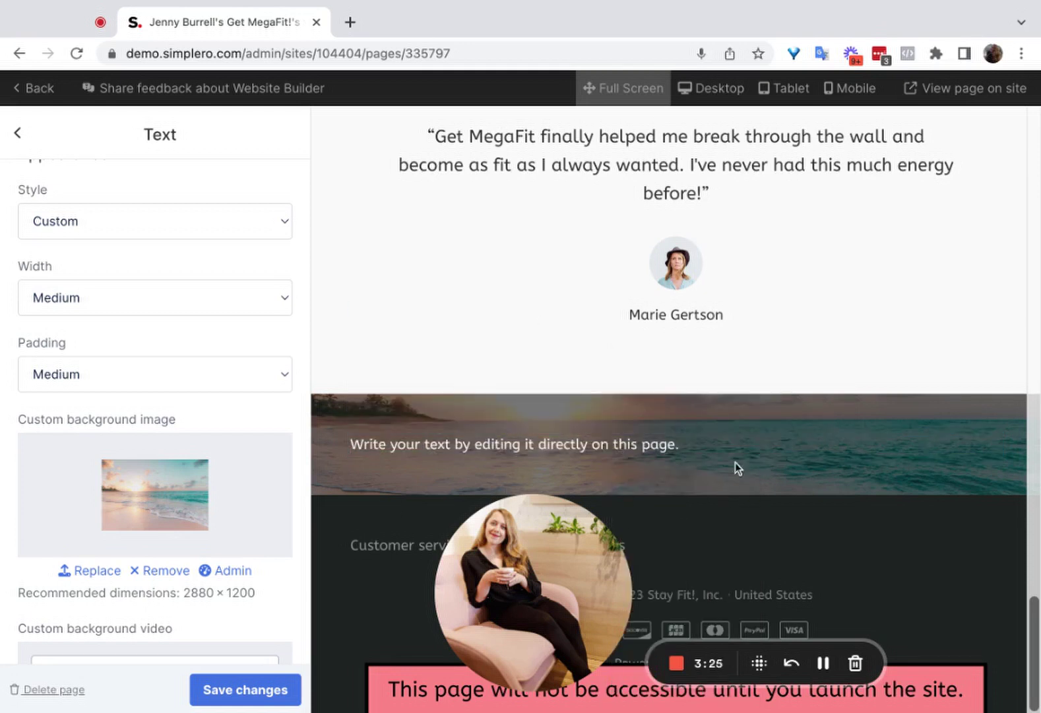
- Set the custom background overlay color to a translucent near-white with RGB values 255, 250, 250
{"action": "scroll", "coordinate": [230, 492], "scroll_direction": "down", "scroll_amount": 4}
{"action": "scroll", "coordinate": [230, 492], "scroll_direction": "up", "scroll_amount": 3}
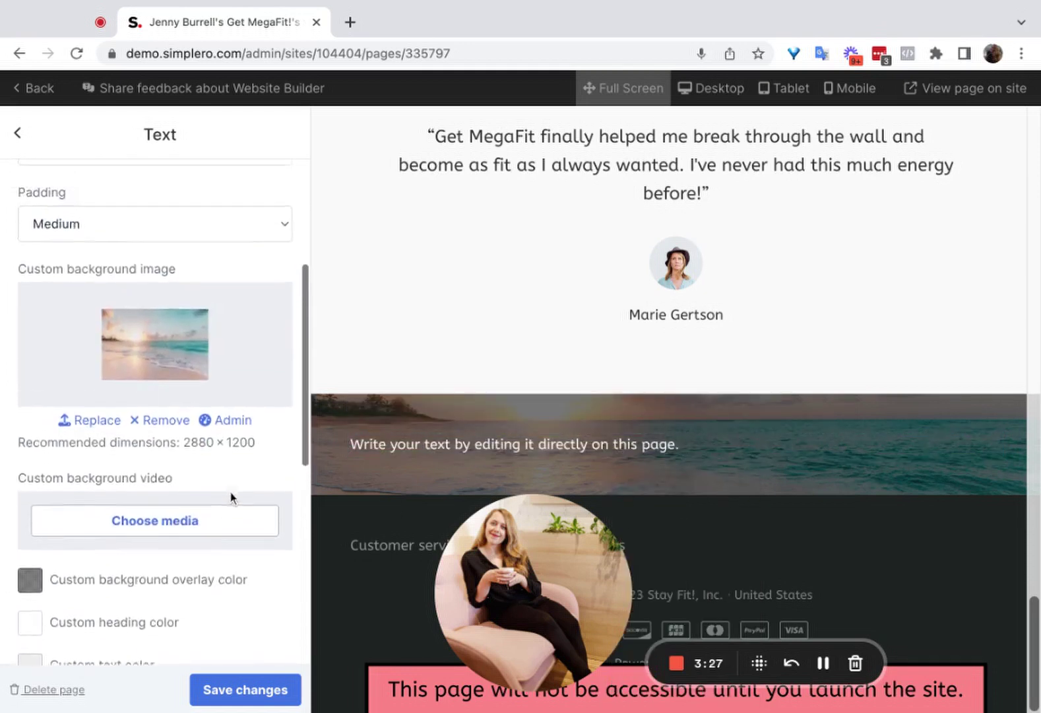
{"action": "scroll", "coordinate": [230, 492], "scroll_direction": "down", "scroll_amount": 3}
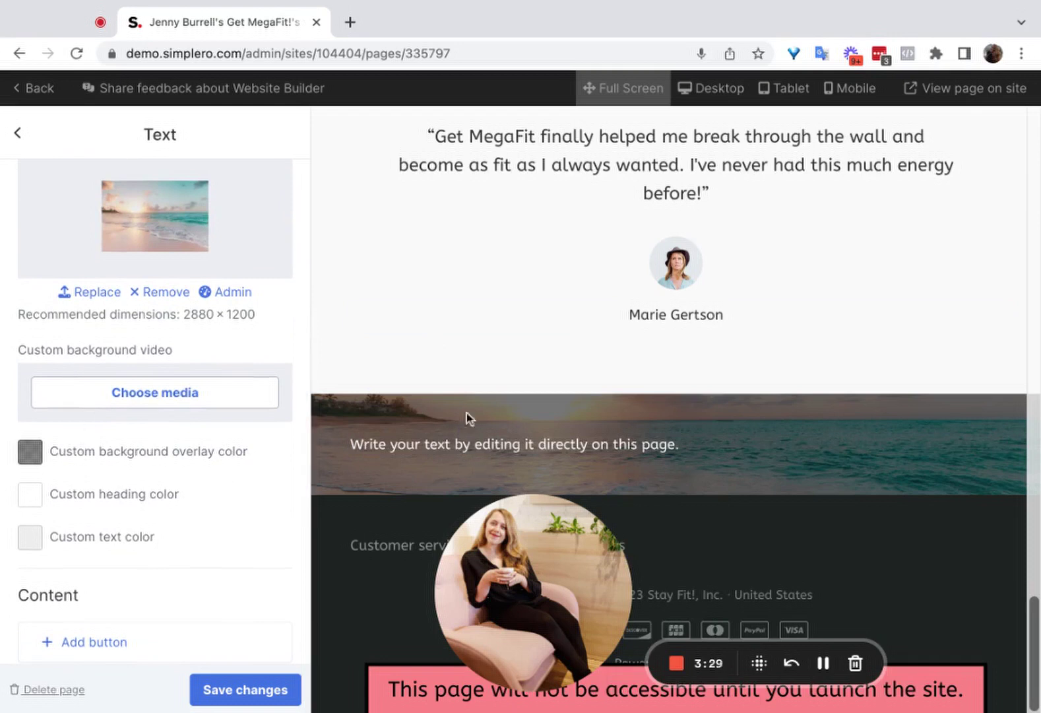
{"action": "left_click", "coordinate": [198, 455]}
{"action": "scroll", "coordinate": [118, 476], "scroll_direction": "down", "scroll_amount": 2}
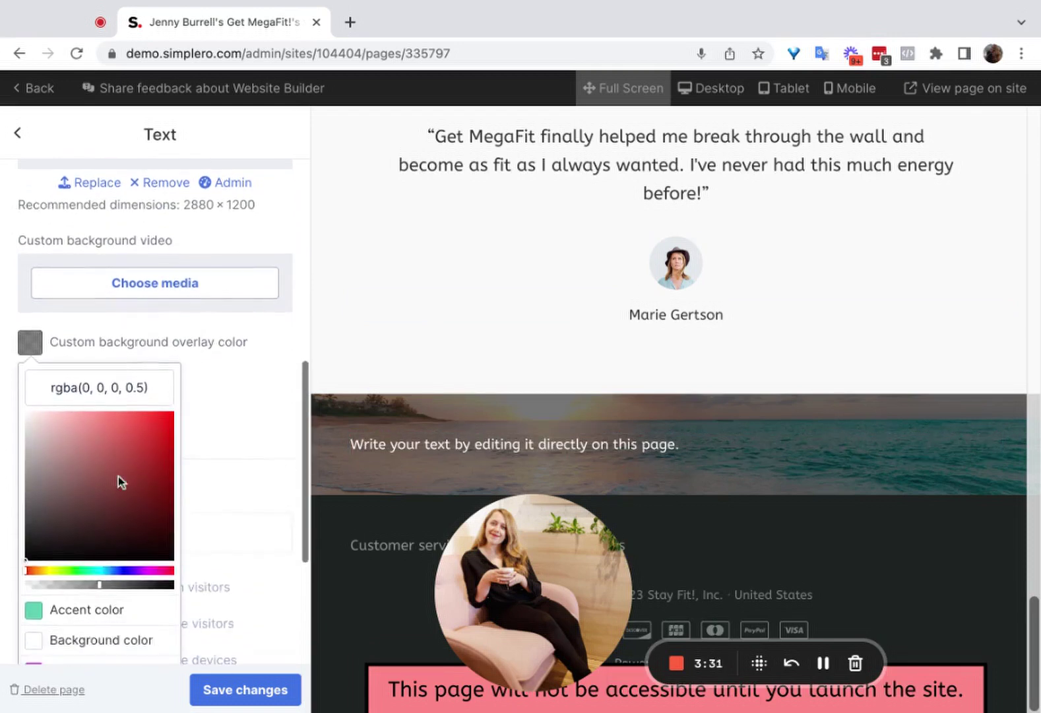
{"action": "left_click_drag", "start_coordinate": [69, 517], "coordinate": [27, 408]}
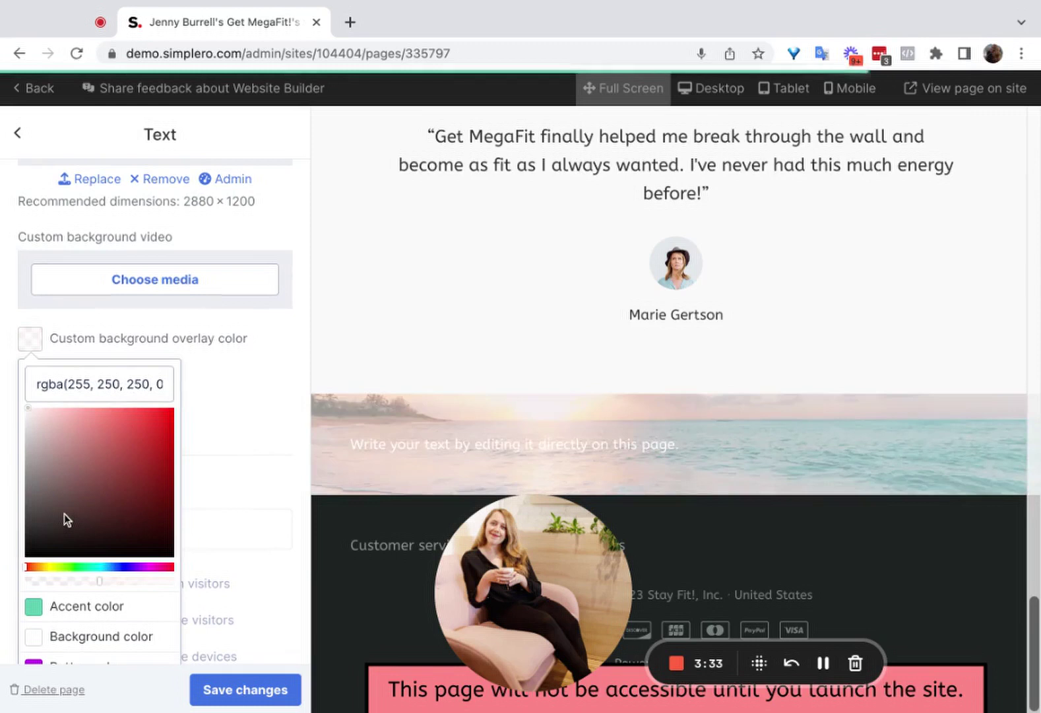
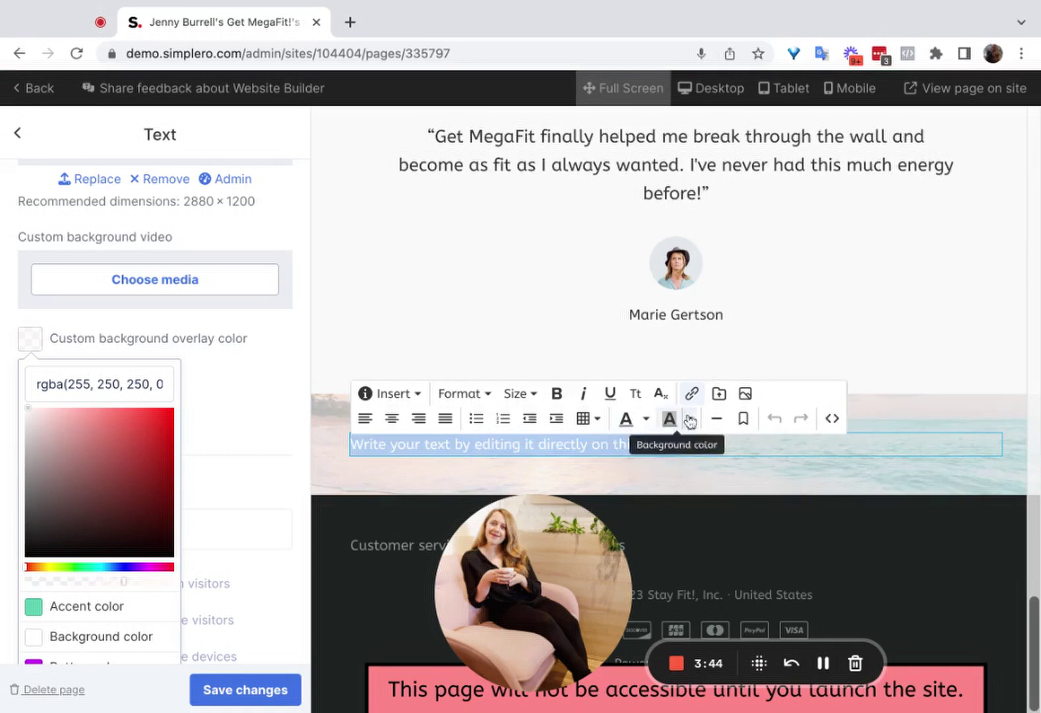
- Change the placeholder sentence's text color to black and close the overlay color picker
{"action": "left_click", "coordinate": [646, 425]}
{"action": "left_click", "coordinate": [679, 368]}
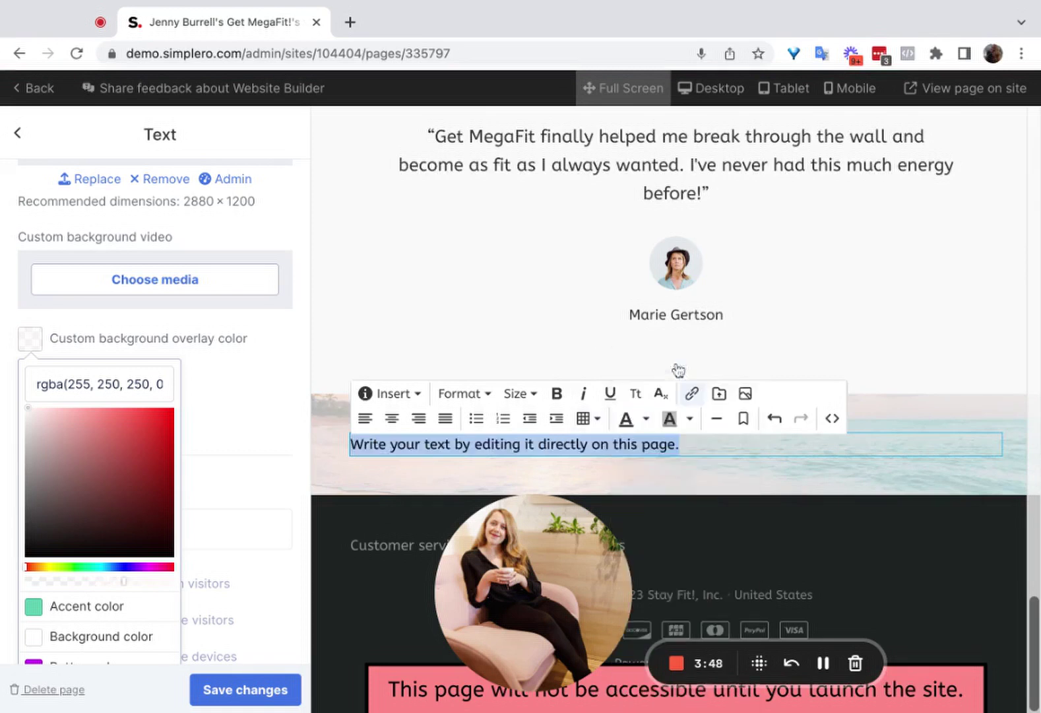
{"action": "left_click", "coordinate": [495, 486]}
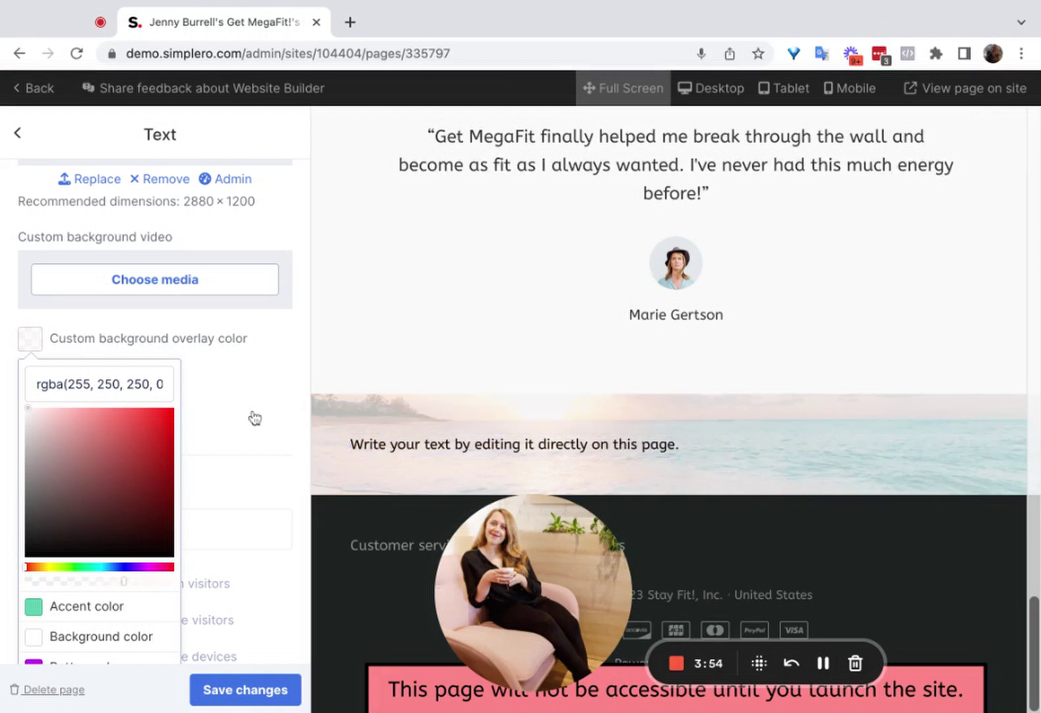
{"action": "left_click", "coordinate": [302, 398]}
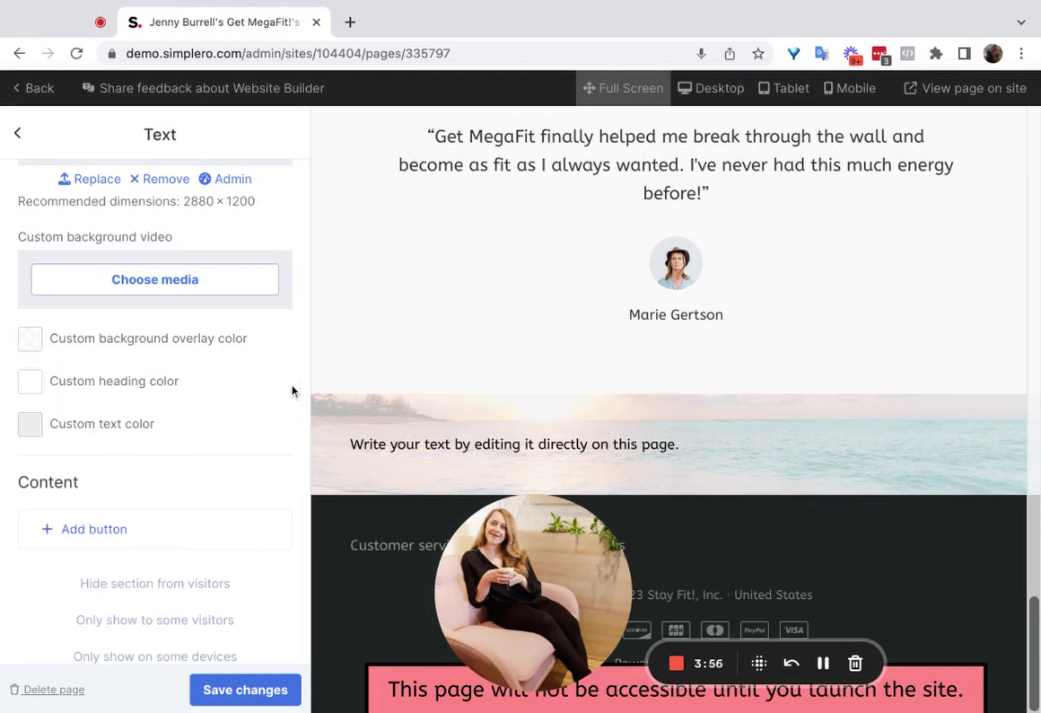
- Review the Text section's custom appearance settings, including style, width, padding, background media and overlay color
{"action": "left_click", "coordinate": [207, 343]}
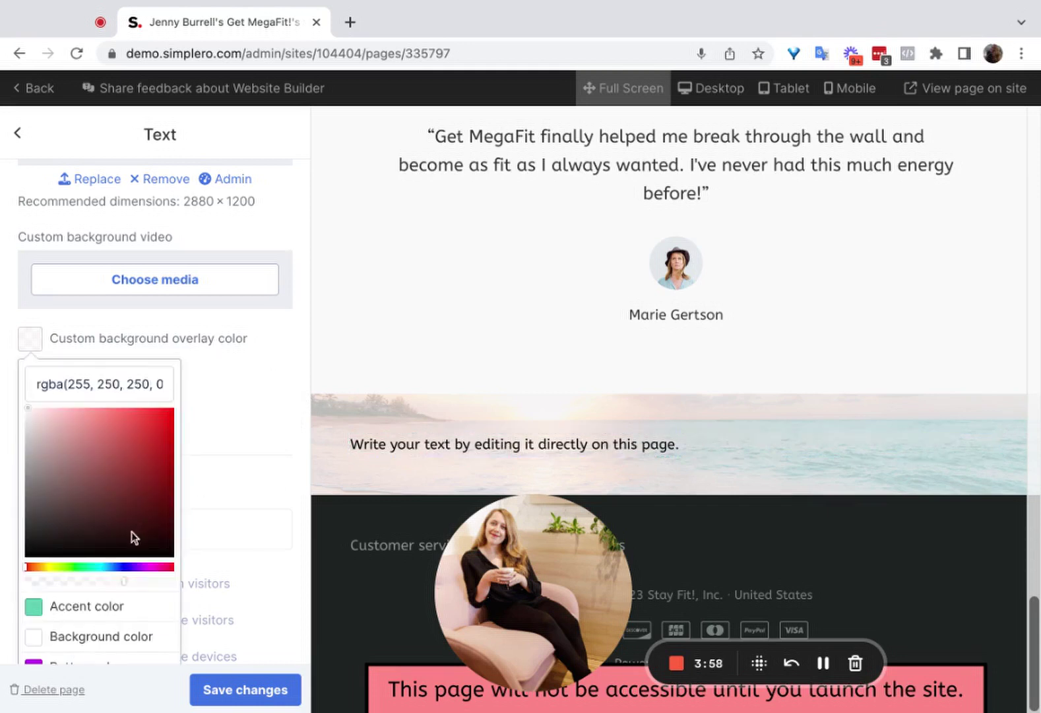
{"action": "left_click", "coordinate": [299, 357]}
{"action": "scroll", "coordinate": [298, 355], "scroll_direction": "up", "scroll_amount": 8}
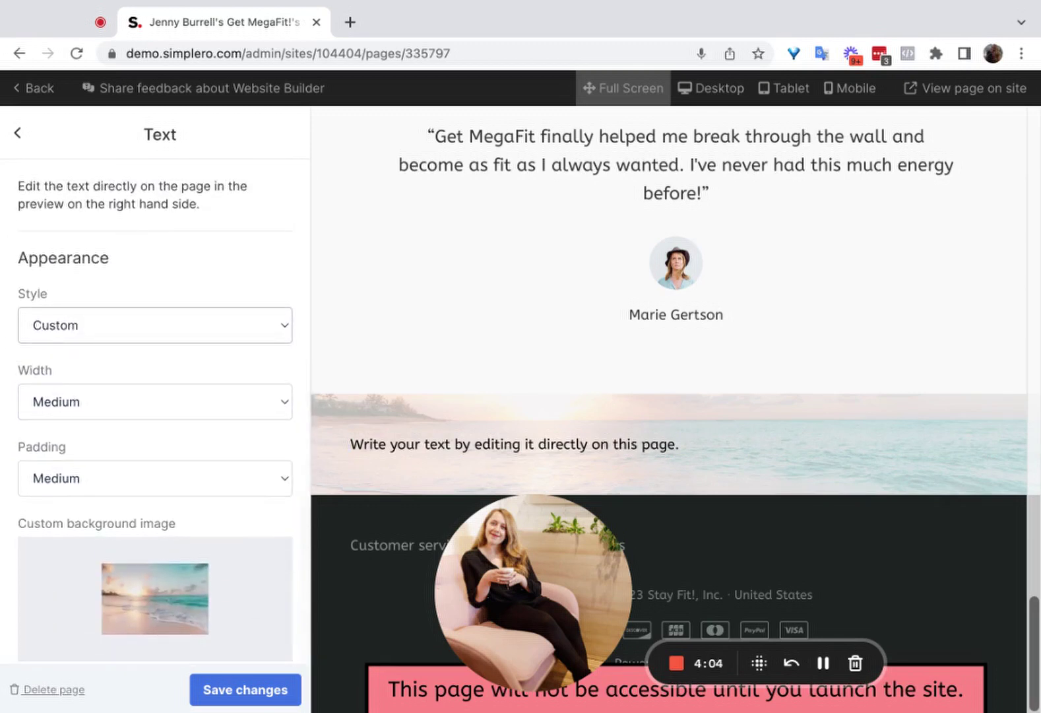
{"action": "scroll", "coordinate": [181, 353], "scroll_direction": "down", "scroll_amount": 6}
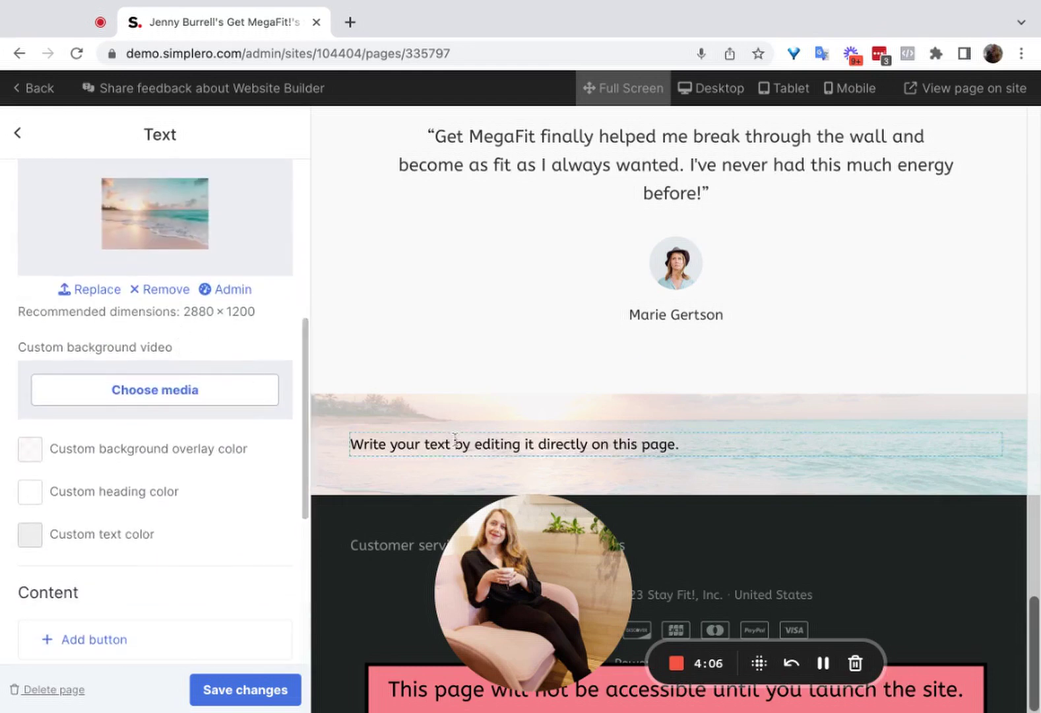
{"action": "left_click", "coordinate": [153, 410]}
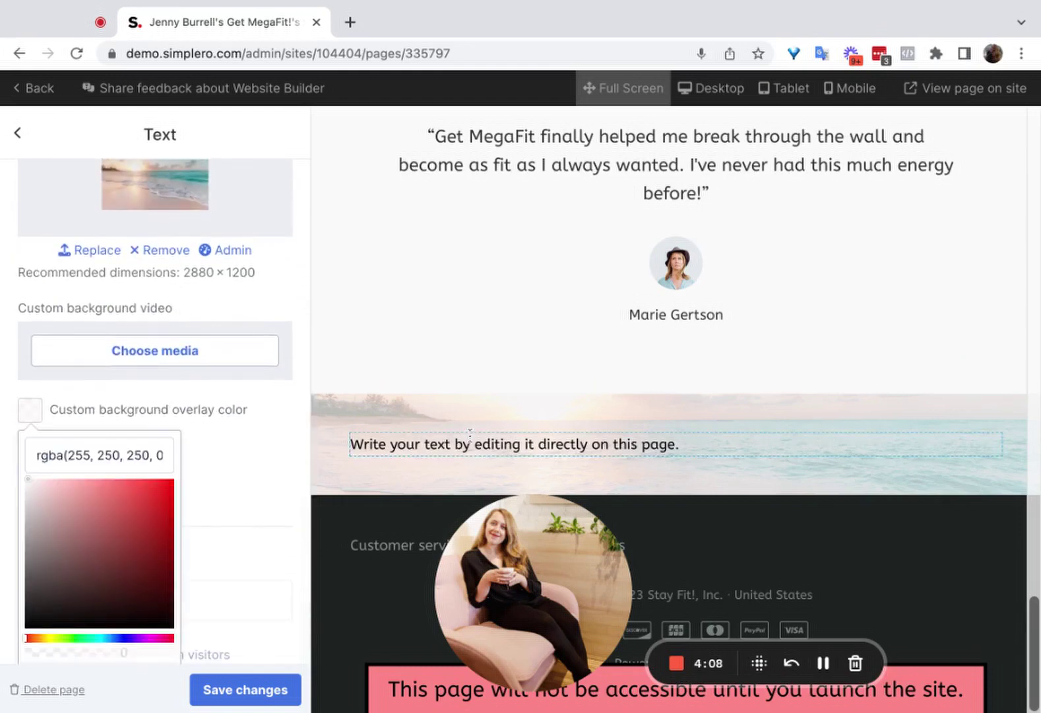
{"action": "scroll", "coordinate": [393, 391], "scroll_direction": "up", "scroll_amount": 2}
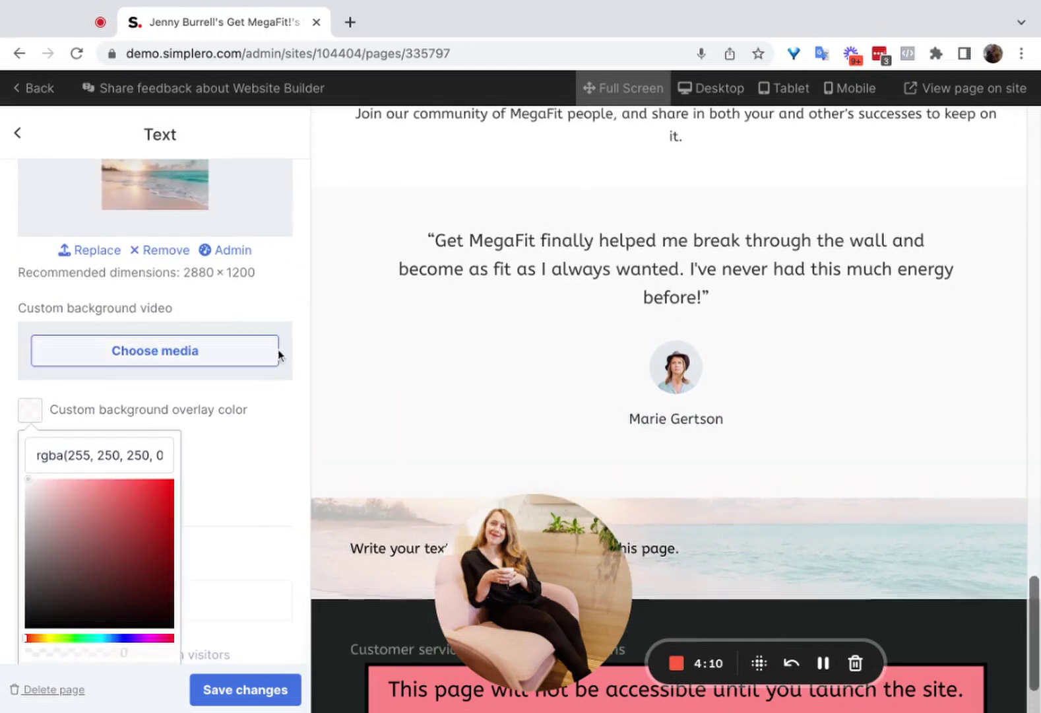
{"action": "scroll", "coordinate": [278, 353], "scroll_direction": "up", "scroll_amount": 5}
{"action": "scroll", "coordinate": [278, 353], "scroll_direction": "up", "scroll_amount": 1}
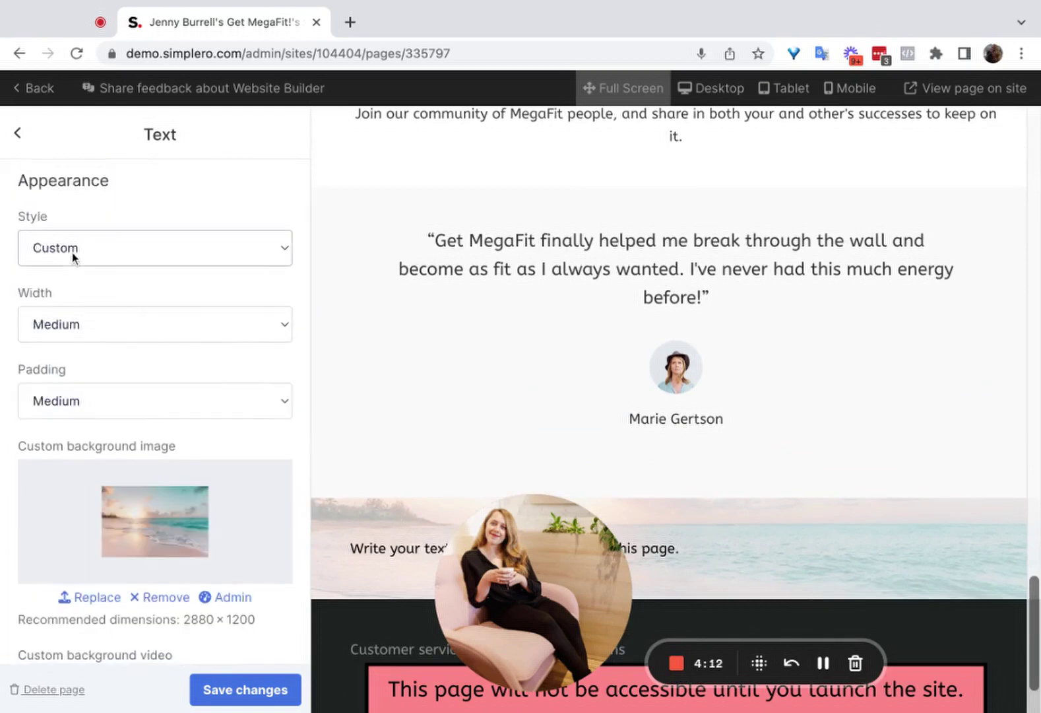
{"action": "scroll", "coordinate": [230, 407], "scroll_direction": "down", "scroll_amount": 3}
{"action": "scroll", "coordinate": [400, 482], "scroll_direction": "down", "scroll_amount": 2}
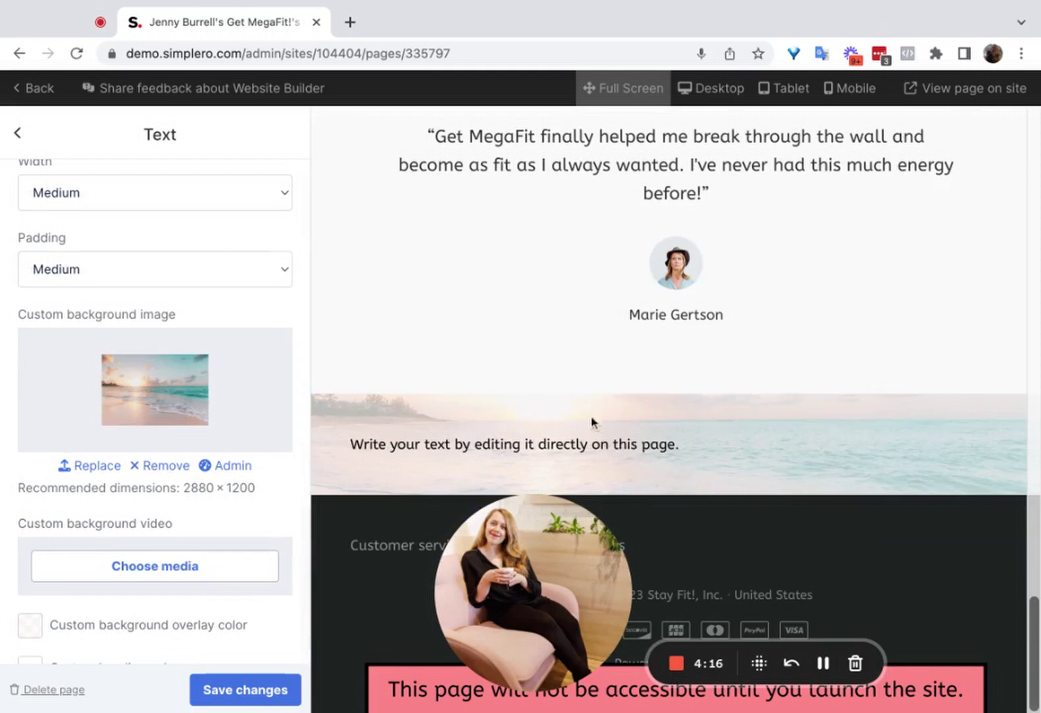
{"action": "scroll", "coordinate": [211, 472], "scroll_direction": "down", "scroll_amount": 3}
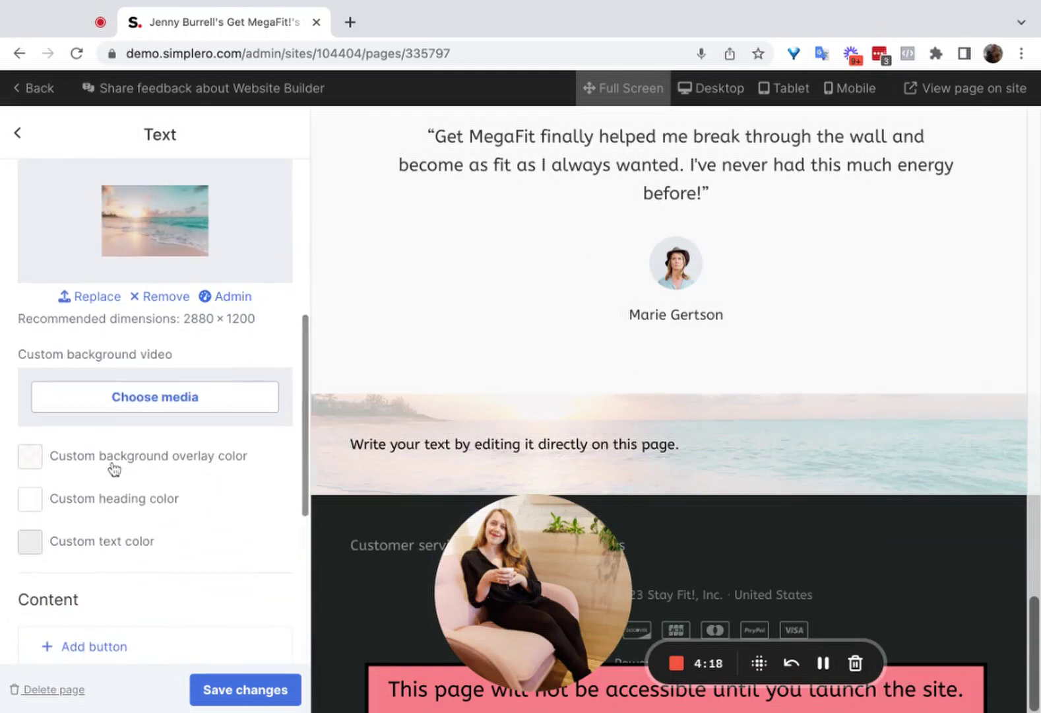
{"action": "scroll", "coordinate": [113, 469], "scroll_direction": "down", "scroll_amount": 1}
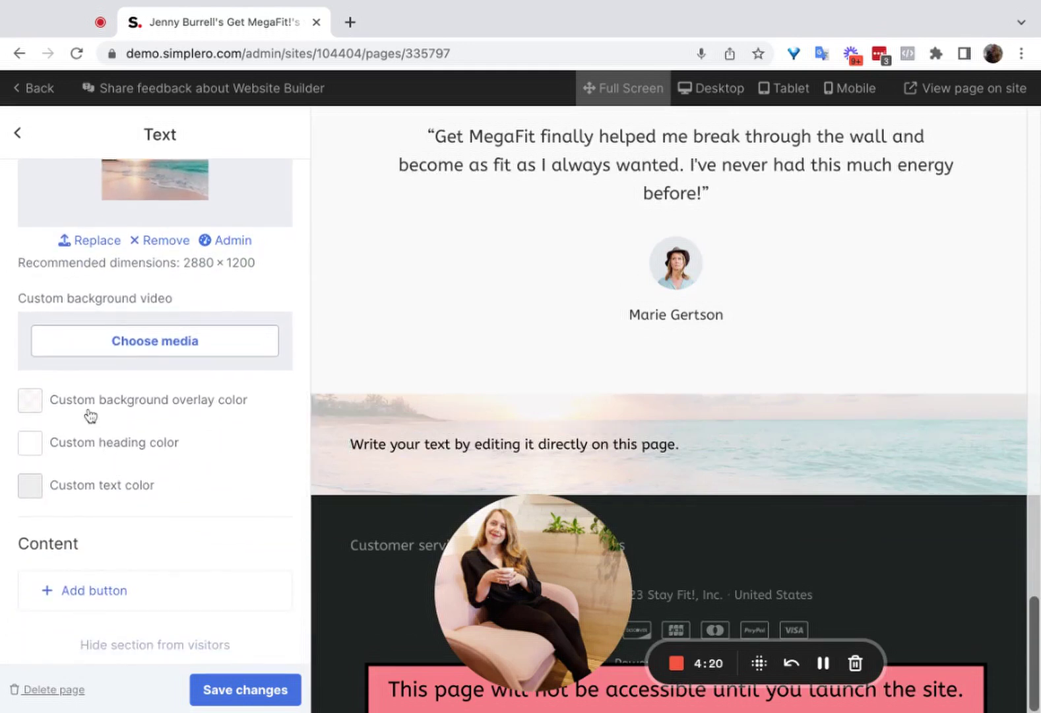
- Set the custom background overlay color to the preset Button color, #c012eb
{"action": "left_click", "coordinate": [91, 415]}
{"action": "scroll", "coordinate": [90, 415], "scroll_direction": "down", "scroll_amount": 1}
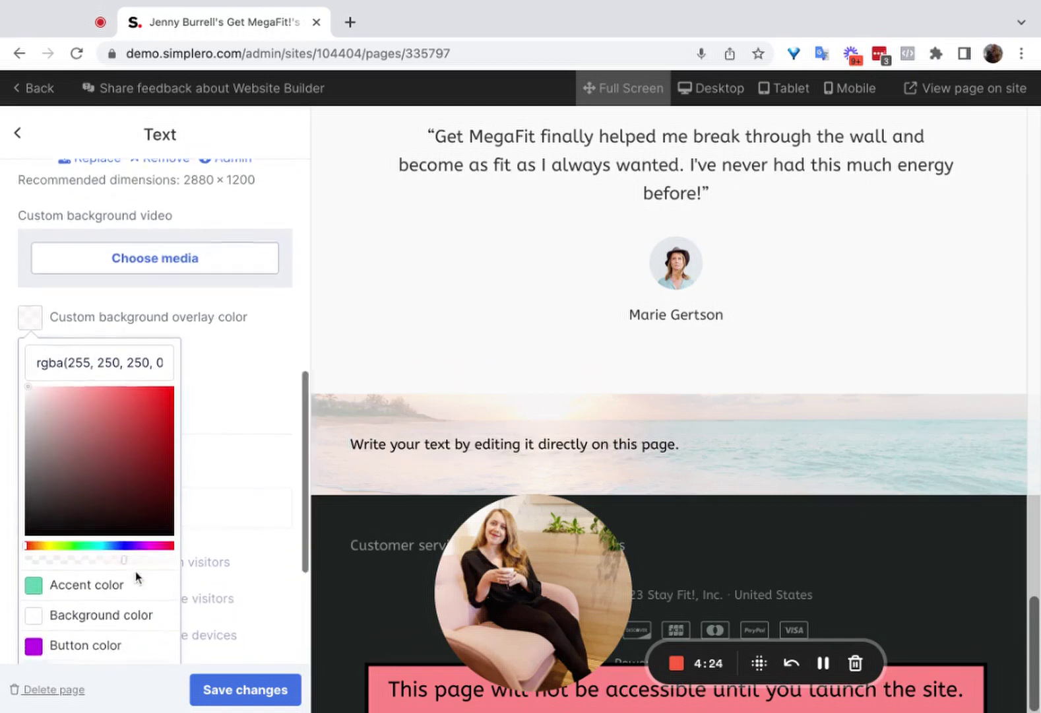
{"action": "scroll", "coordinate": [119, 594], "scroll_direction": "down", "scroll_amount": 1}
{"action": "left_click", "coordinate": [99, 614]}
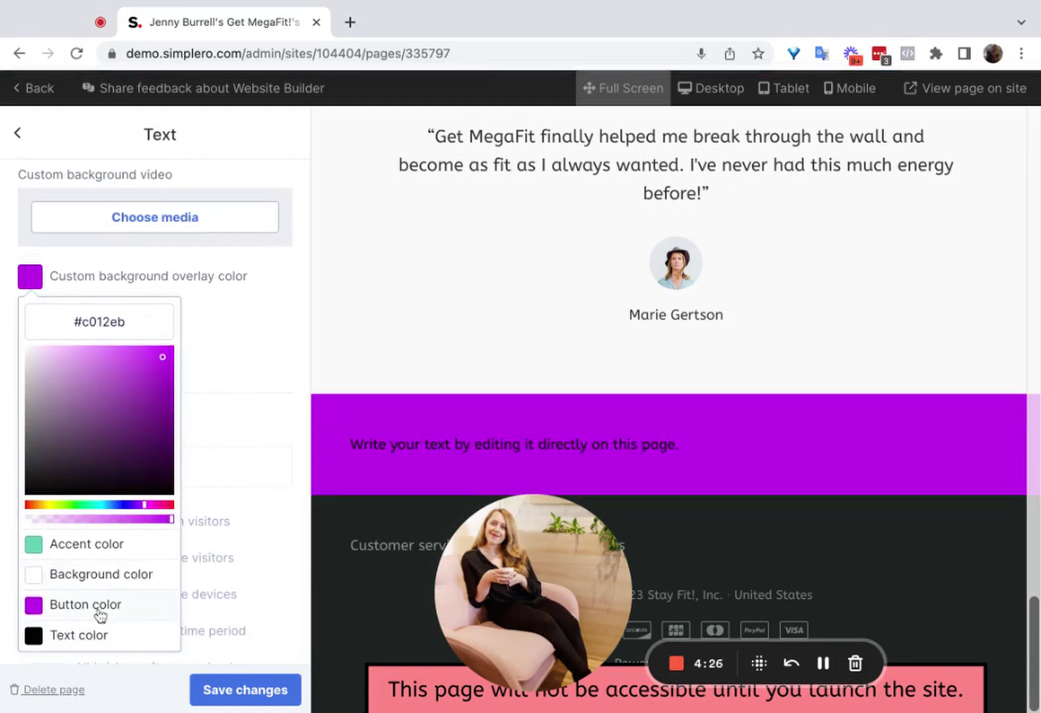
- Try lowering the purple overlay's opacity to about 0.4, return it to full opacity, and close the color picker
{"action": "left_click_drag", "start_coordinate": [174, 522], "coordinate": [173, 521]}
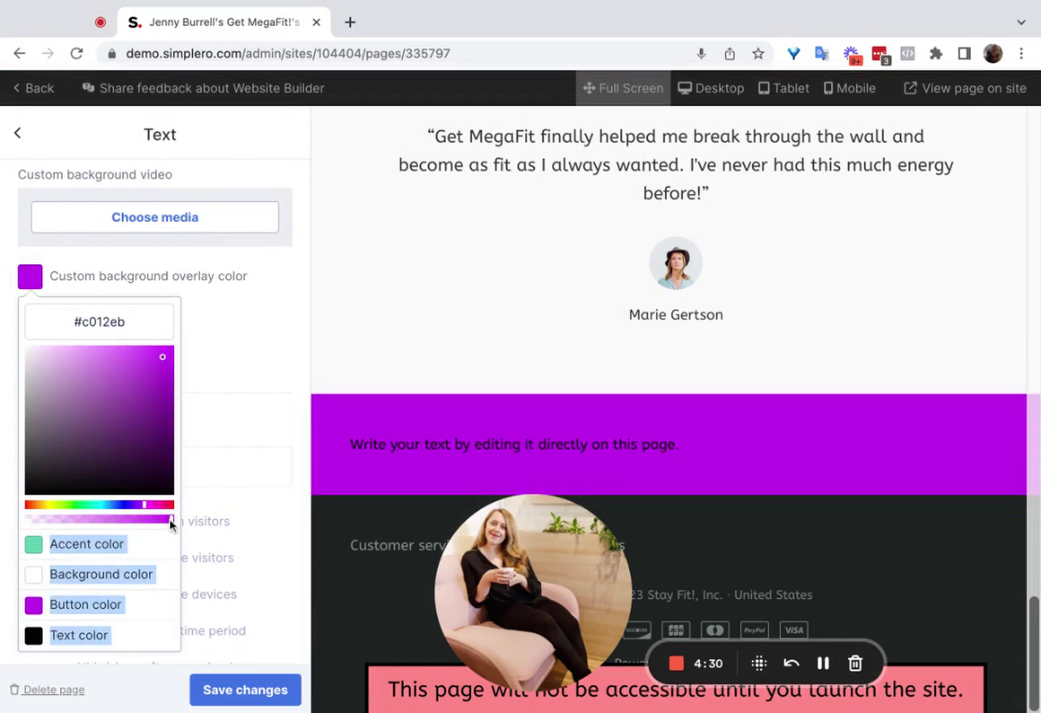
{"action": "left_click", "coordinate": [177, 529]}
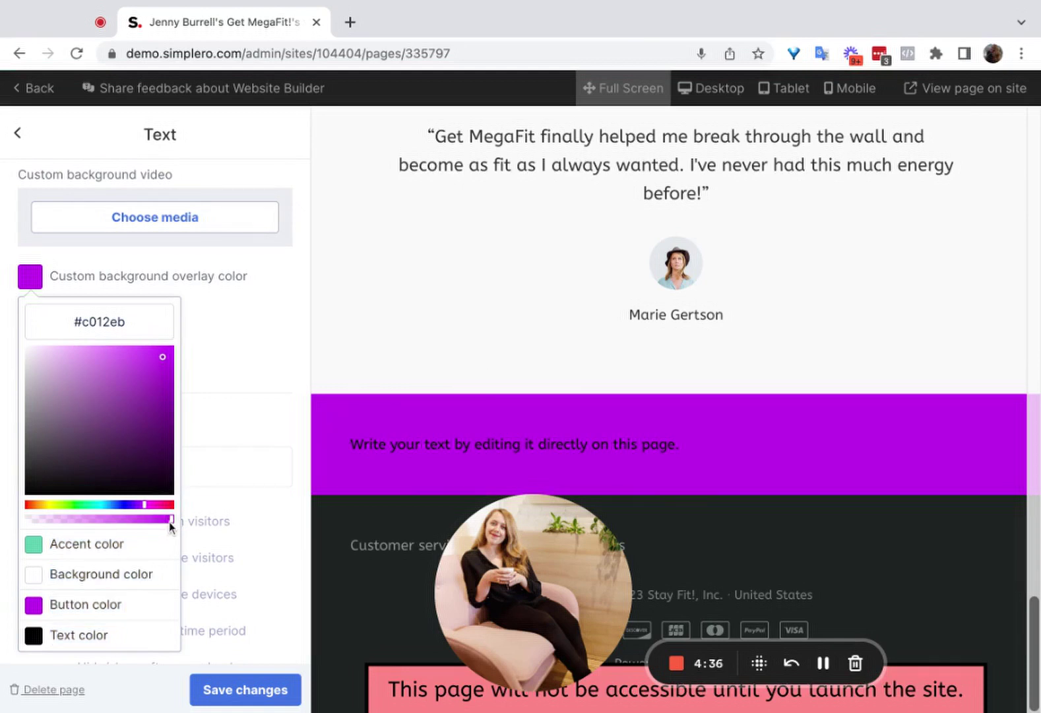
{"action": "key", "text": "Left"}
{"action": "key", "text": "Left"}
{"action": "key", "text": "Left"}
{"action": "key", "text": "Left"}
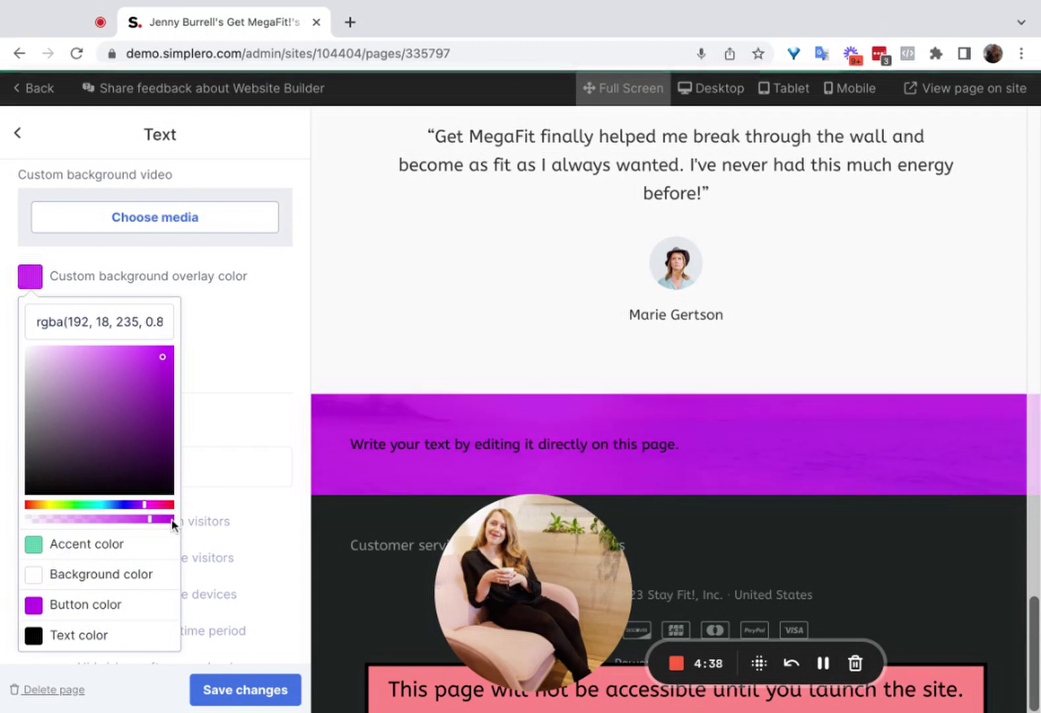
{"action": "key", "text": "Left"}
{"action": "key", "text": "Left"}
{"action": "key", "text": "Left"}
{"action": "key", "text": "Left"}
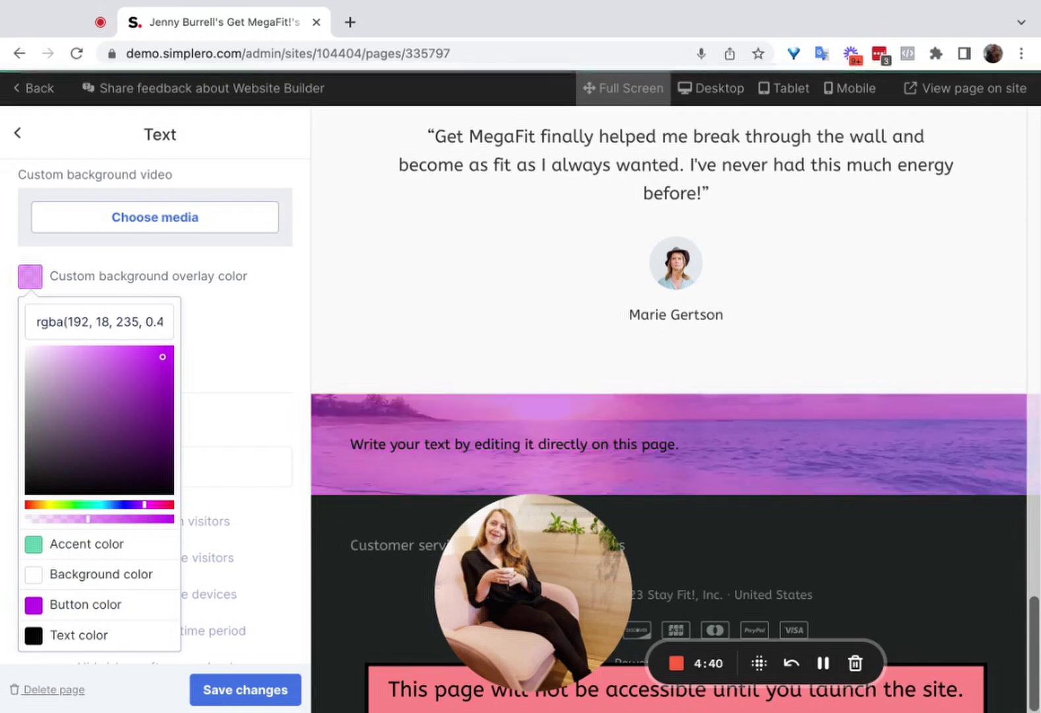
{"action": "key", "text": "Left"}
{"action": "key", "text": "Left"}
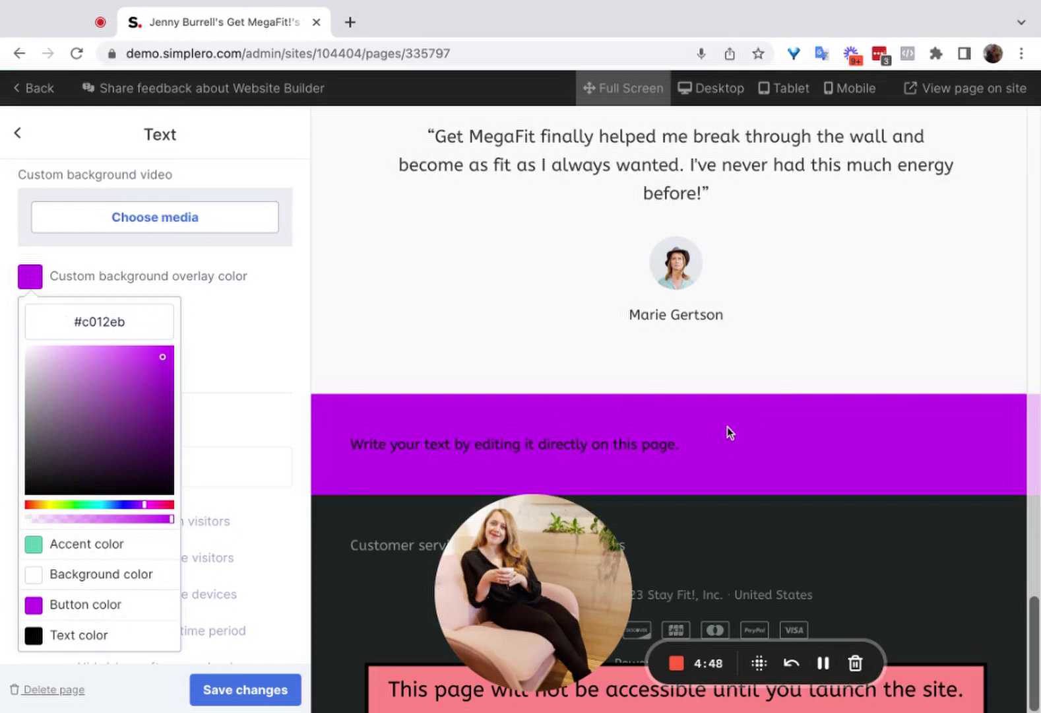
{"action": "left_click", "coordinate": [298, 458]}
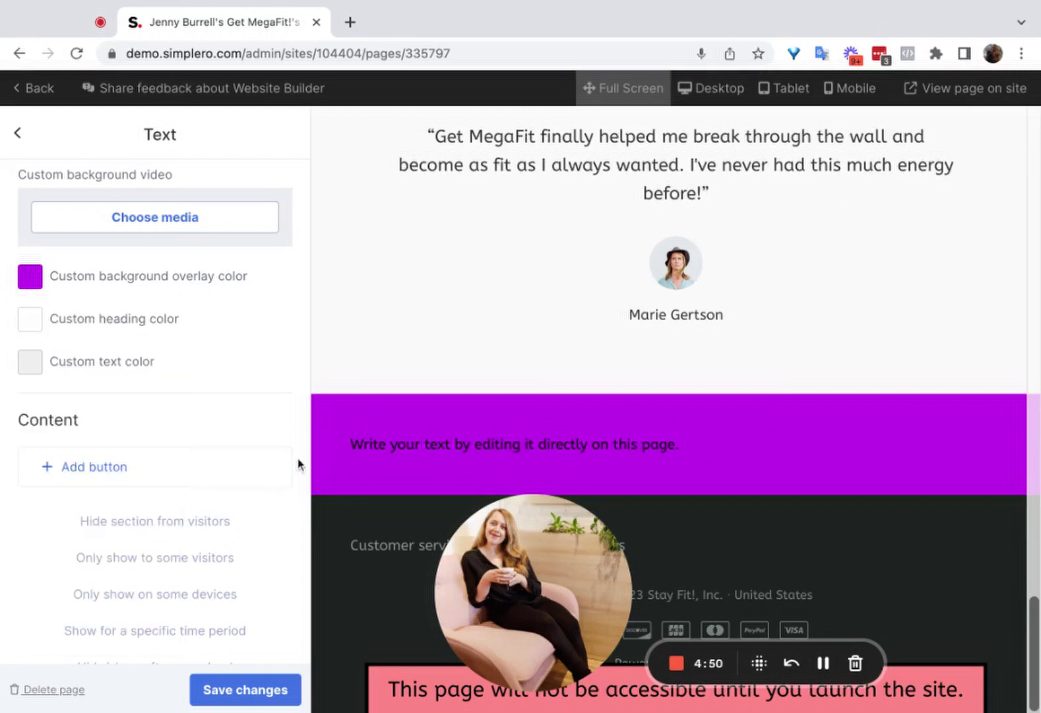
- Add a button to the Text section's content
{"action": "scroll", "coordinate": [249, 442], "scroll_direction": "up", "scroll_amount": 10}
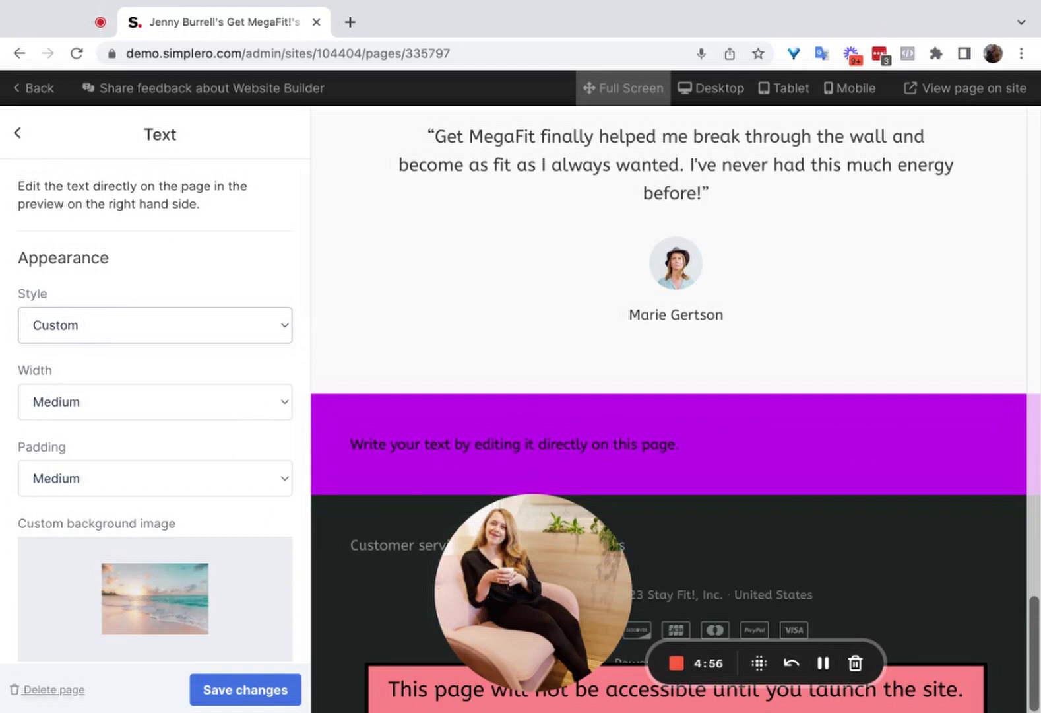
{"action": "scroll", "coordinate": [84, 325], "scroll_direction": "down", "scroll_amount": 3}
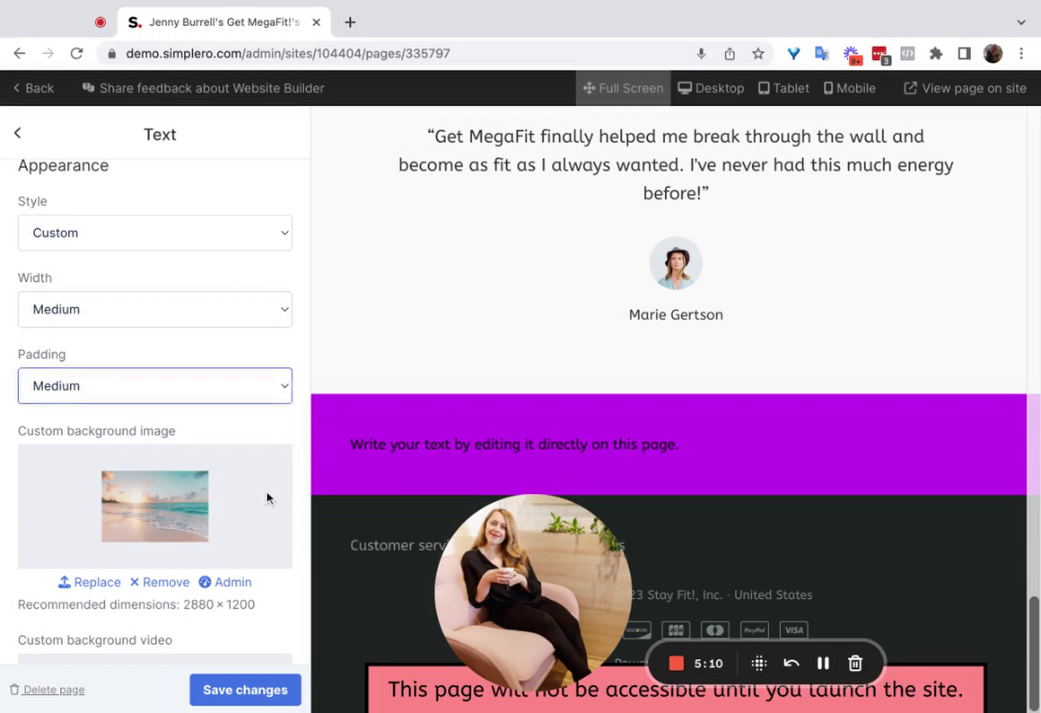
{"action": "scroll", "coordinate": [267, 497], "scroll_direction": "down", "scroll_amount": 10}
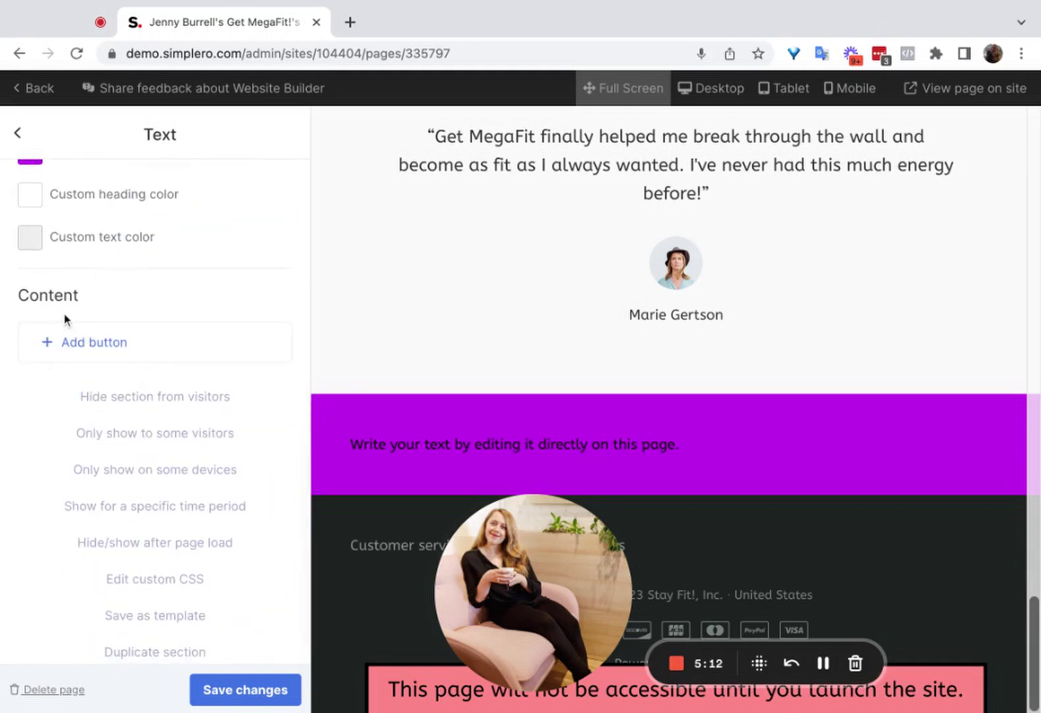
{"action": "left_click", "coordinate": [72, 342]}
{"action": "scroll", "coordinate": [114, 474], "scroll_direction": "down", "scroll_amount": 1}
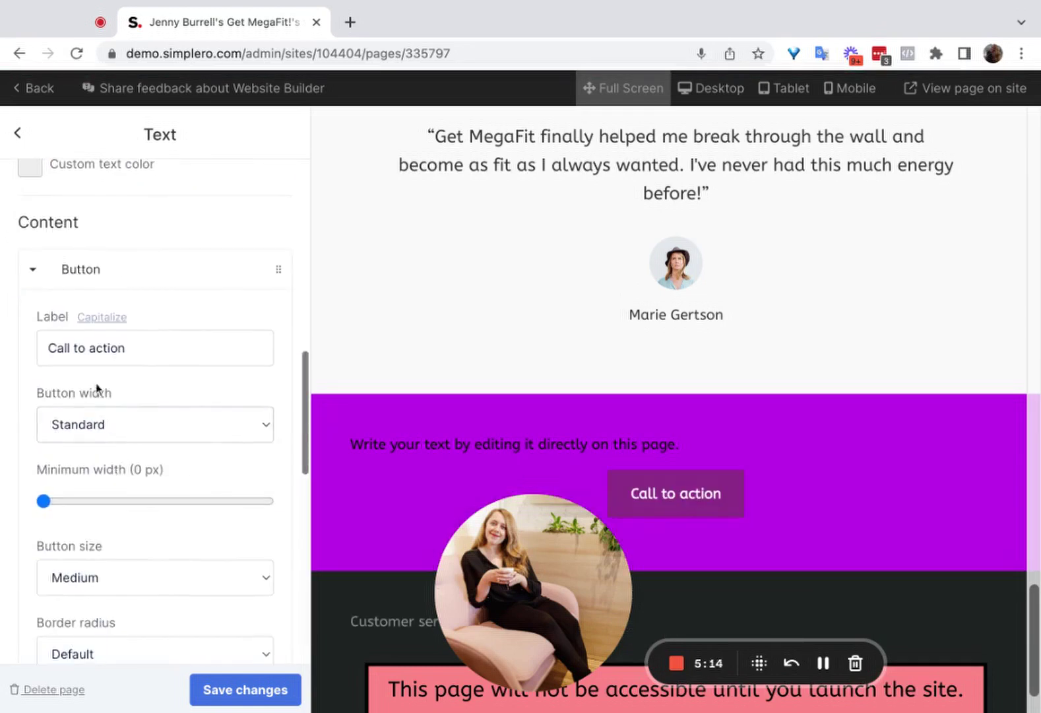
- Try the Auto width on the Call to action button and return it to Standard, keeping the minimum width at 0 px
{"action": "scroll", "coordinate": [109, 442], "scroll_direction": "down", "scroll_amount": 2}
{"action": "scroll", "coordinate": [137, 394], "scroll_direction": "down", "scroll_amount": 1}
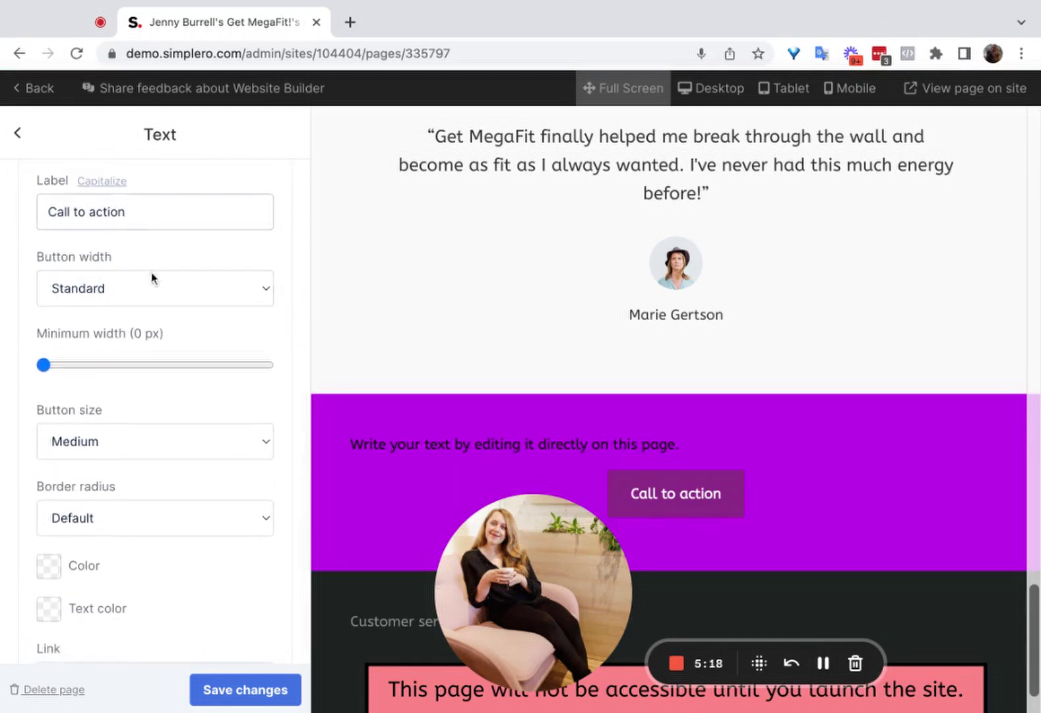
{"action": "left_click", "coordinate": [105, 296]}
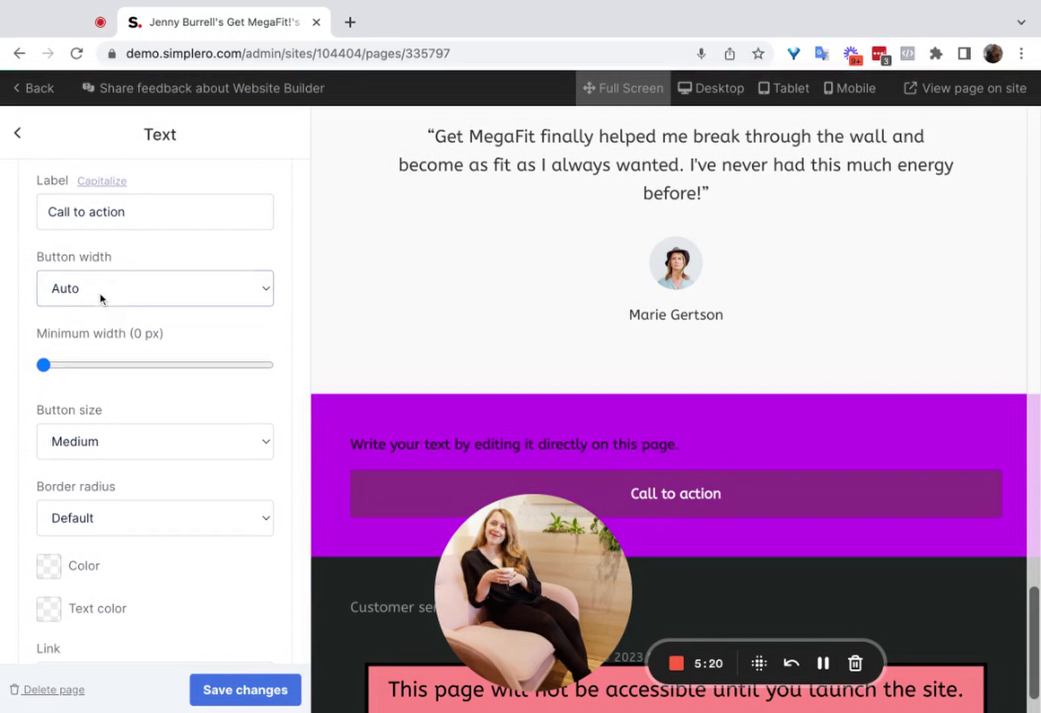
{"action": "key", "text": "Up"}
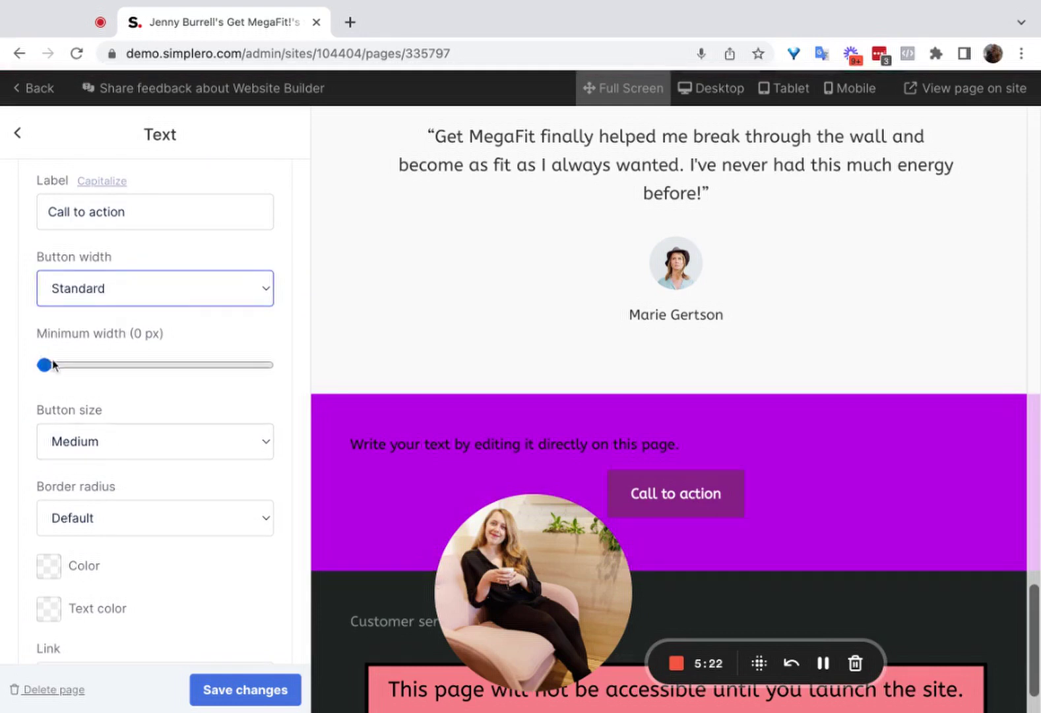
{"action": "mouse_move", "coordinate": [43, 364]}
{"action": "left_mouse_down"}
{"action": "mouse_move", "coordinate": [55, 361]}
{"action": "mouse_move", "coordinate": [43, 364]}
{"action": "left_mouse_up"}
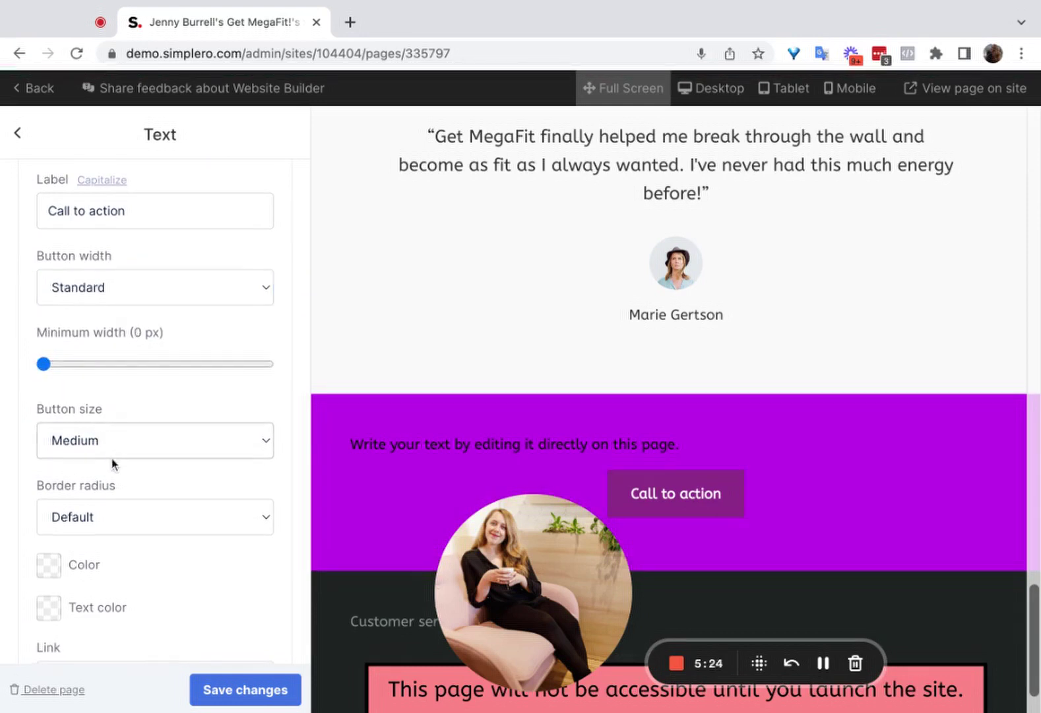
- Try a Medium border radius on the Call to action button, and settle on Large
{"action": "scroll", "coordinate": [99, 422], "scroll_direction": "down", "scroll_amount": 2}
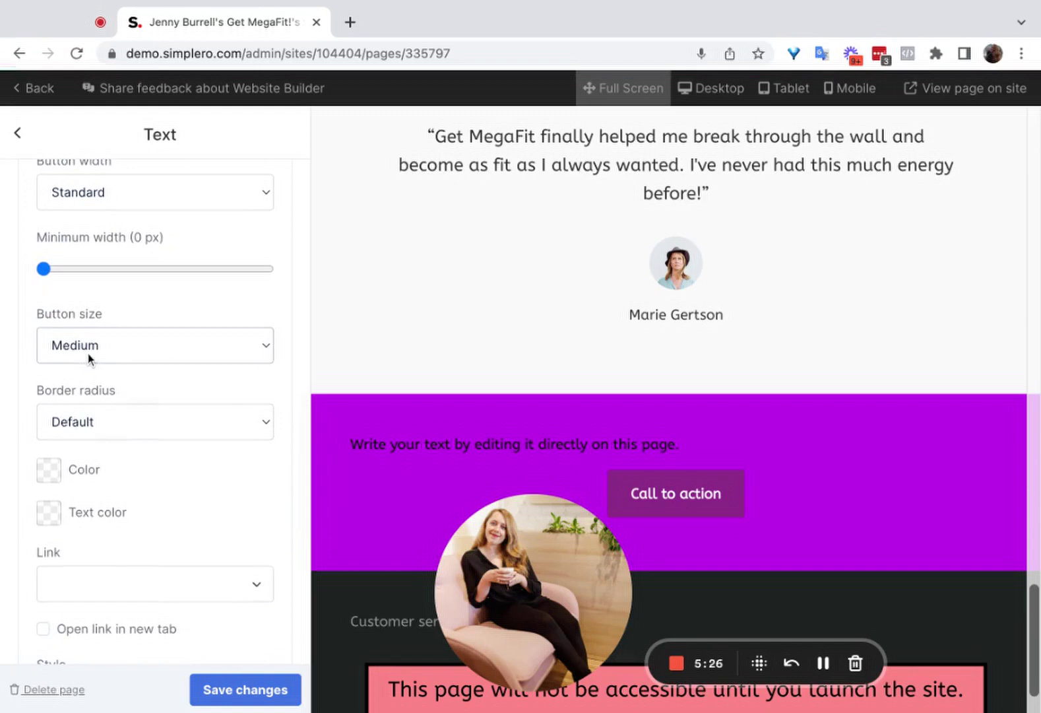
{"action": "left_click", "coordinate": [106, 436]}
{"action": "left_click", "coordinate": [102, 481]}
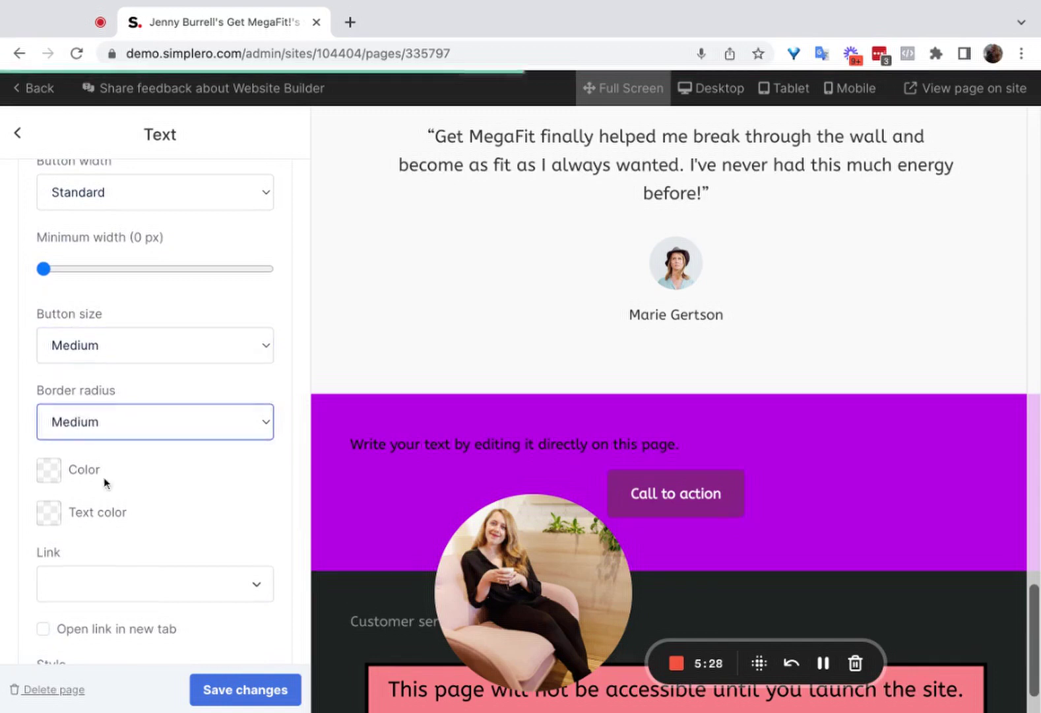
{"action": "left_click", "coordinate": [139, 436]}
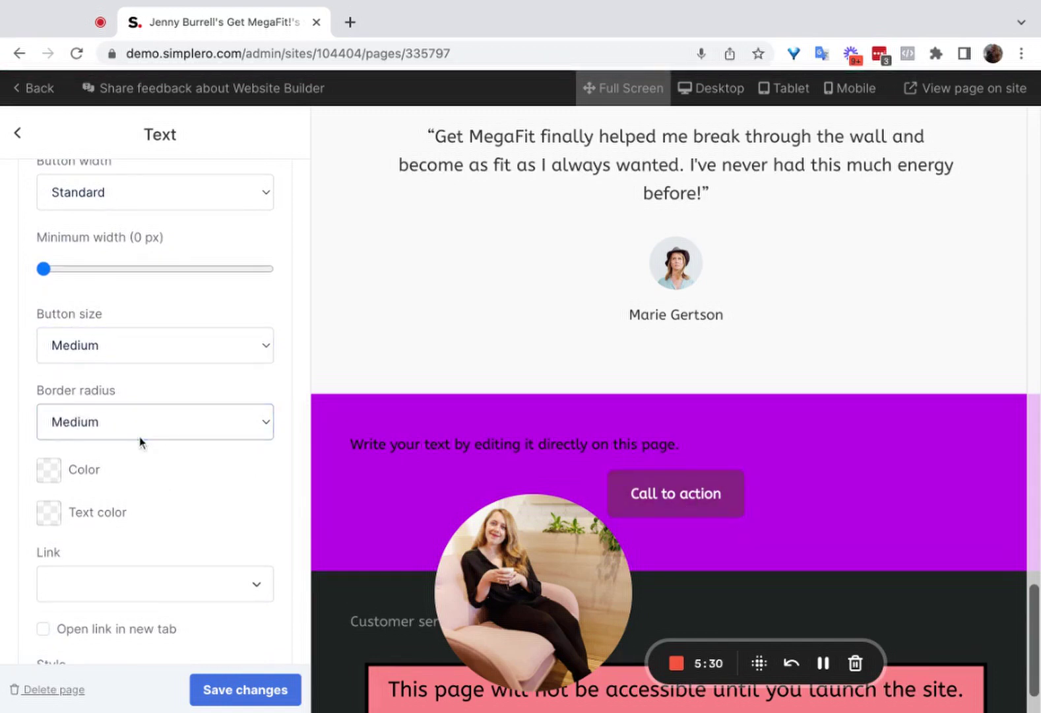
{"action": "left_click", "coordinate": [140, 451]}
- Try the Outline style on the Call to action button and return it to Solid
{"action": "scroll", "coordinate": [235, 521], "scroll_direction": "down", "scroll_amount": 2}
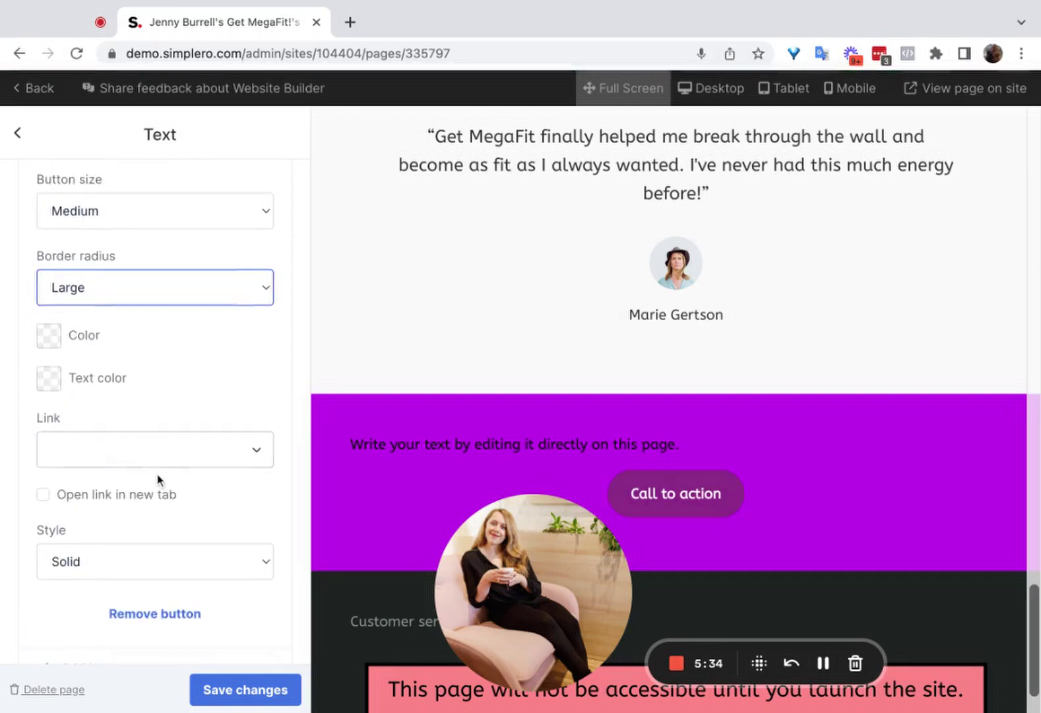
{"action": "scroll", "coordinate": [158, 480], "scroll_direction": "down", "scroll_amount": 2}
{"action": "left_click", "coordinate": [99, 437]}
{"action": "left_click", "coordinate": [198, 462]}
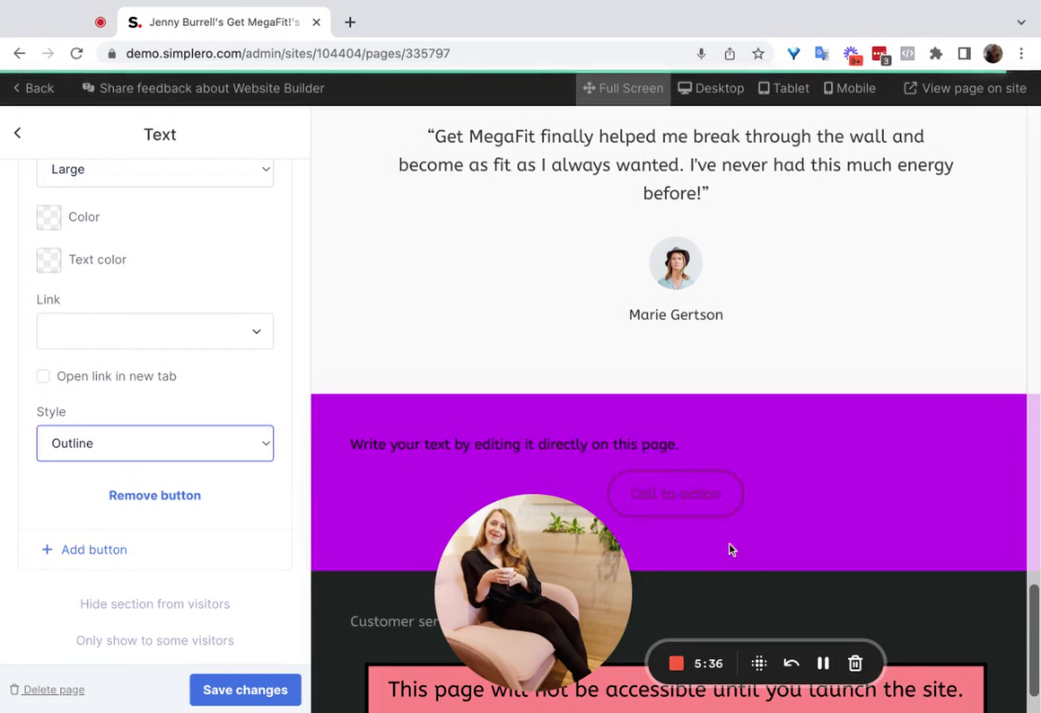
{"action": "left_click", "coordinate": [132, 456]}
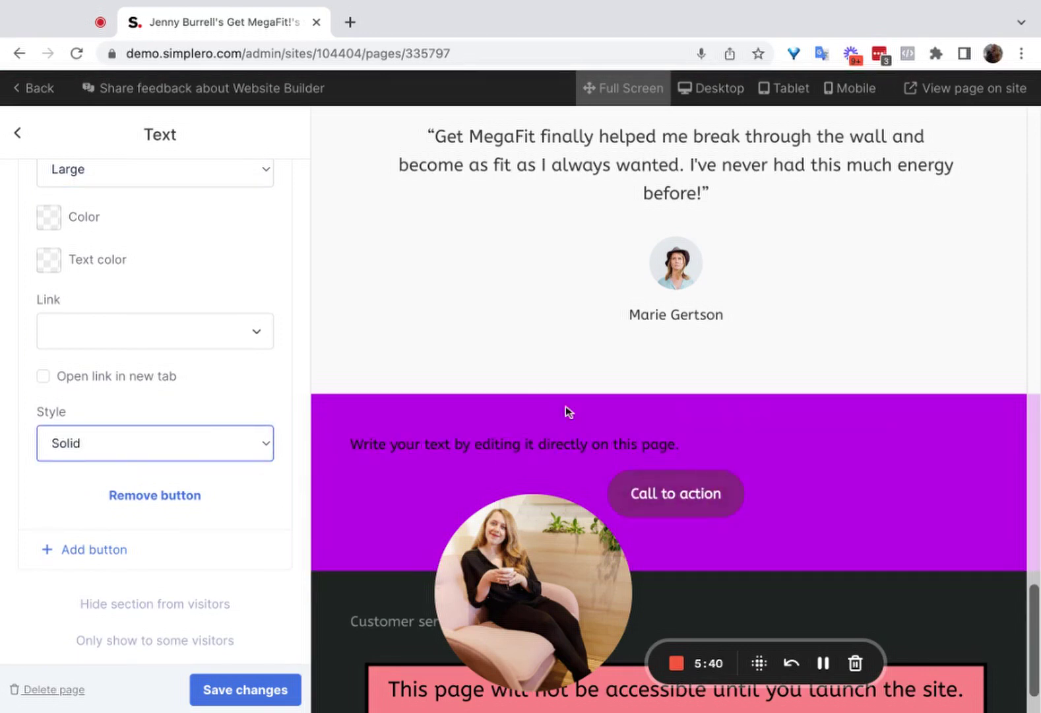
{"action": "left_click", "coordinate": [276, 370]}
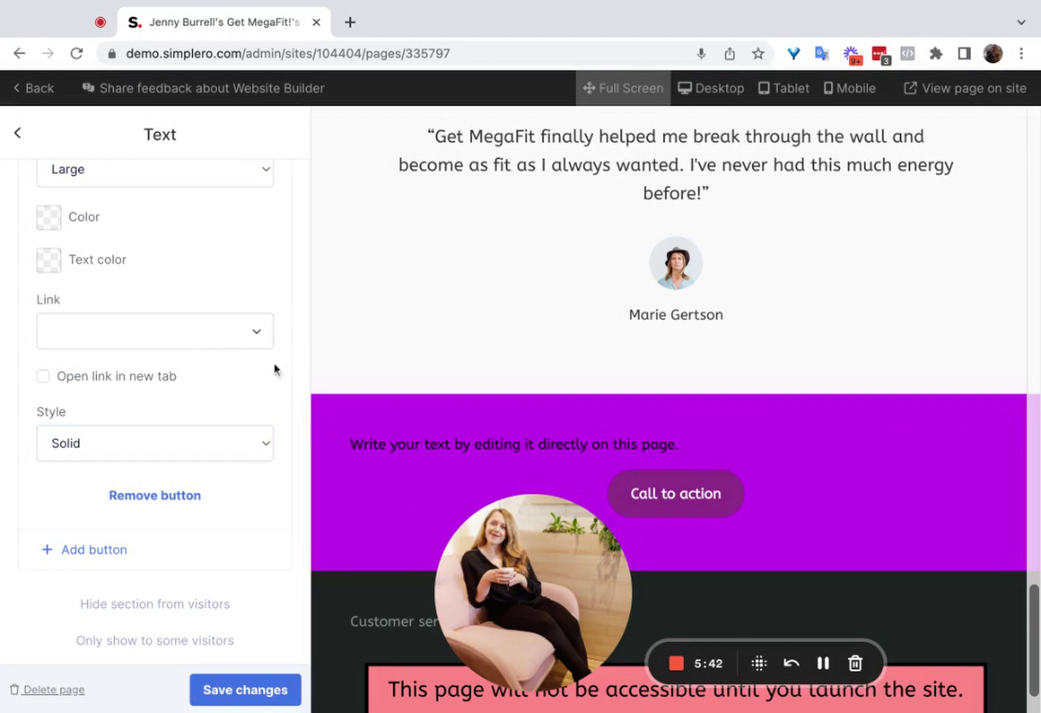
- Leave the Text section's settings and add a Text and media section below it on the Home page
{"action": "scroll", "coordinate": [251, 422], "scroll_direction": "up", "scroll_amount": 10}
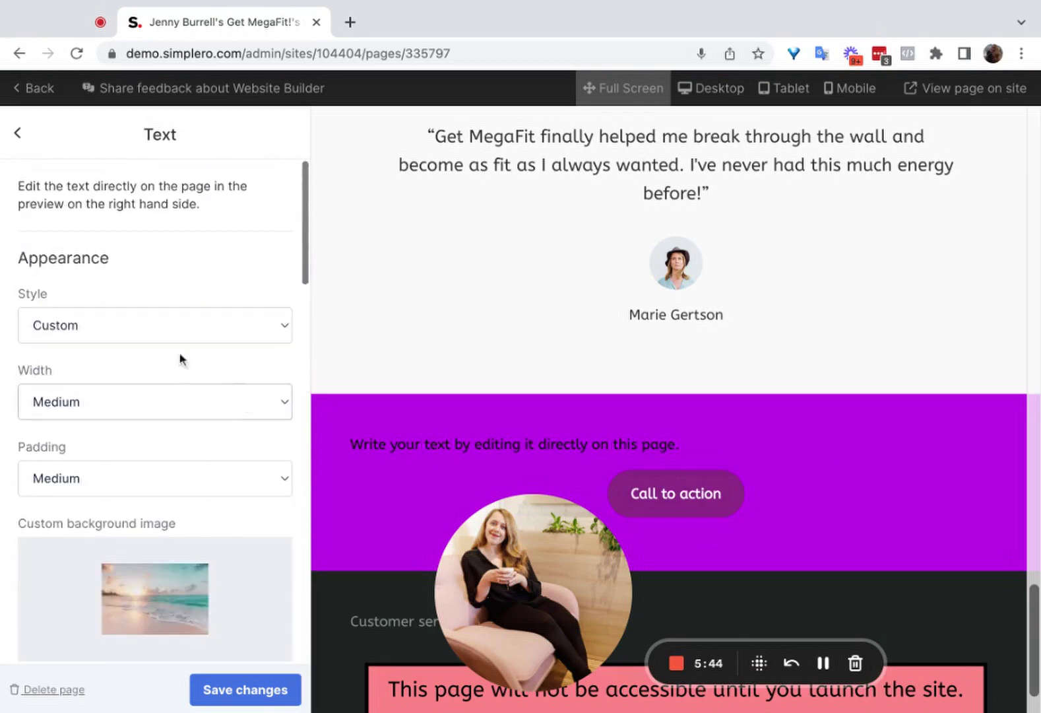
{"action": "scroll", "coordinate": [183, 396], "scroll_direction": "down", "scroll_amount": 2}
{"action": "scroll", "coordinate": [144, 586], "scroll_direction": "down", "scroll_amount": 4}
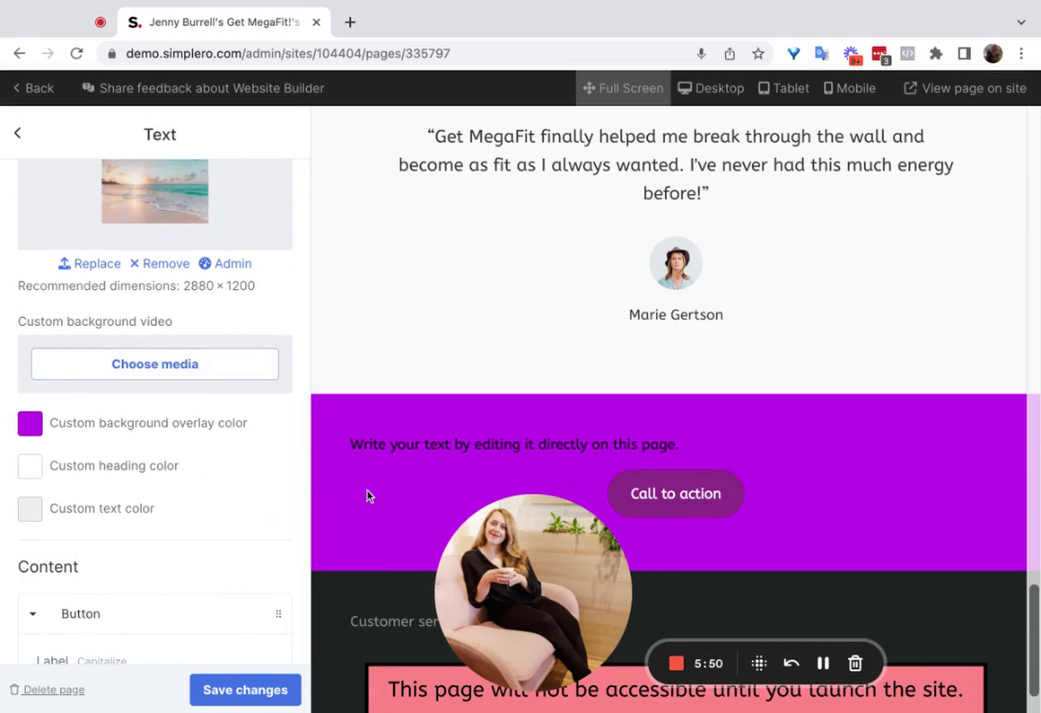
{"action": "scroll", "coordinate": [256, 304], "scroll_direction": "up", "scroll_amount": 6}
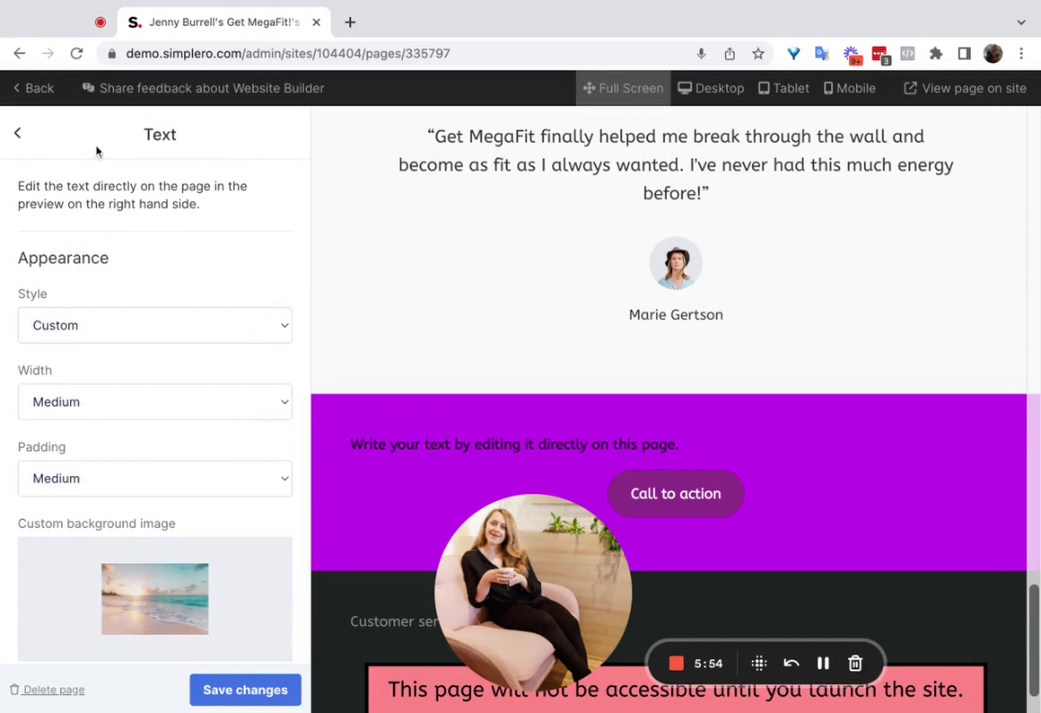
{"action": "left_click", "coordinate": [17, 136]}
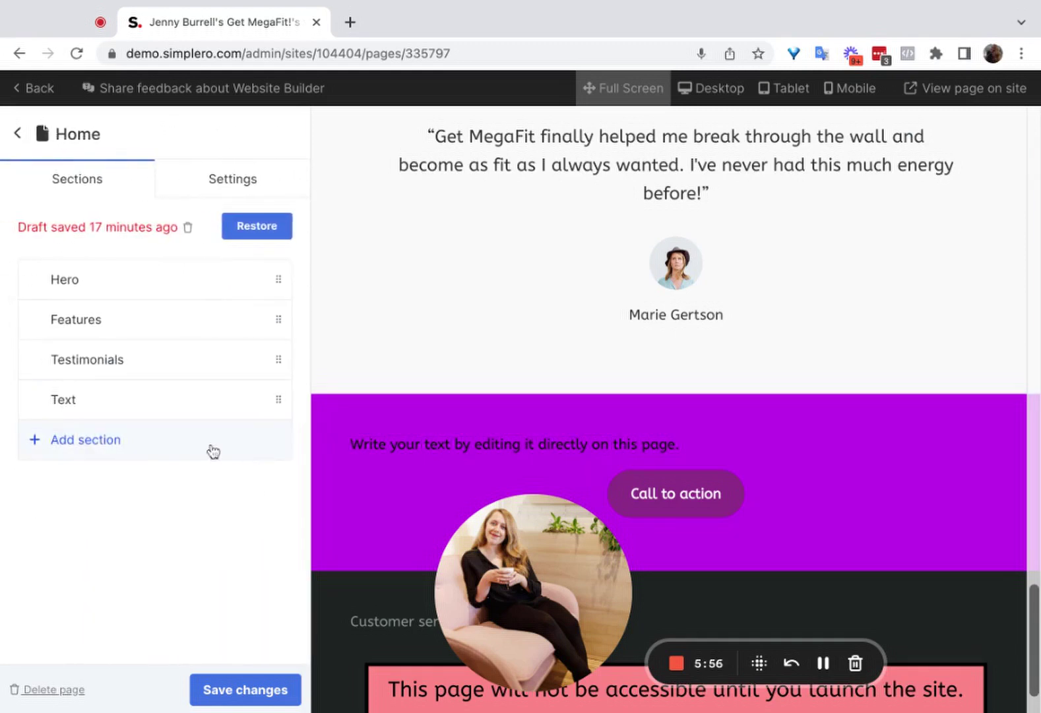
{"action": "left_click", "coordinate": [193, 448]}
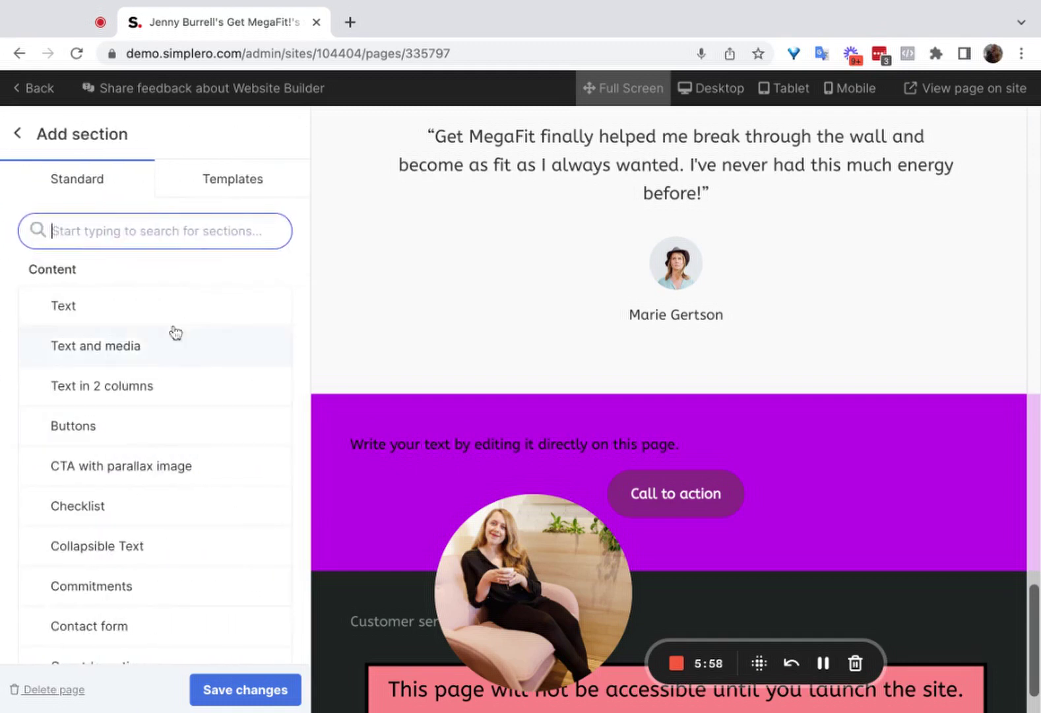
{"action": "mouse_move", "coordinate": [145, 364]}
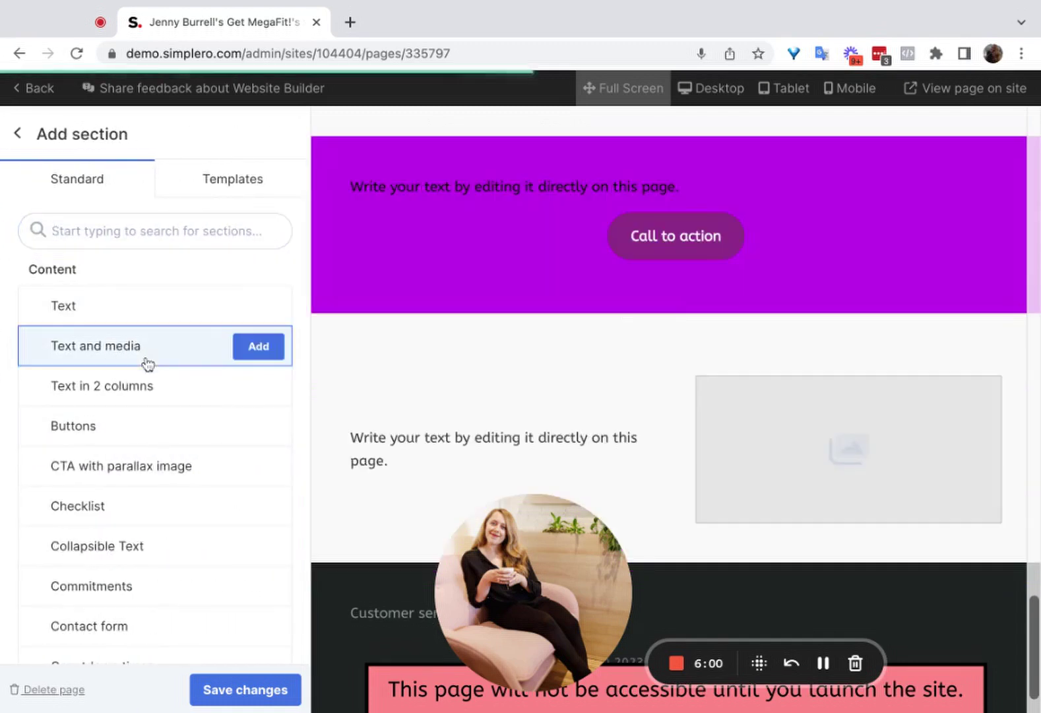
{"action": "left_click", "coordinate": [271, 353]}
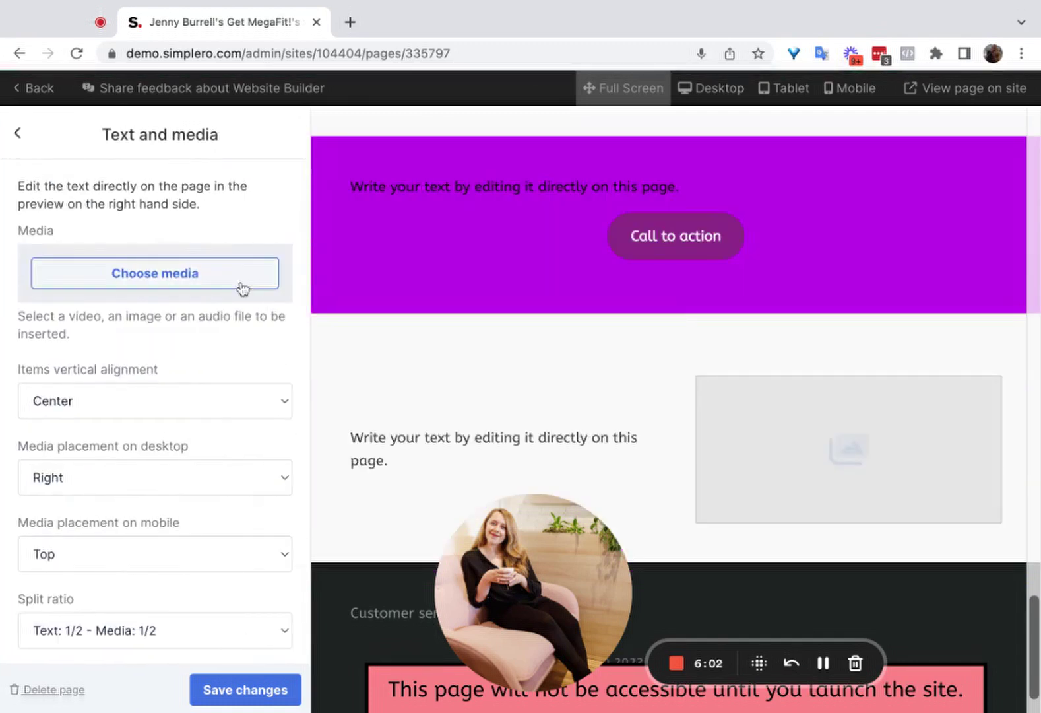
- Enter "Title for Section" as the title above the text and media in the new section
{"action": "left_click", "coordinate": [576, 365]}
{"action": "type", "text": "Title fo"}
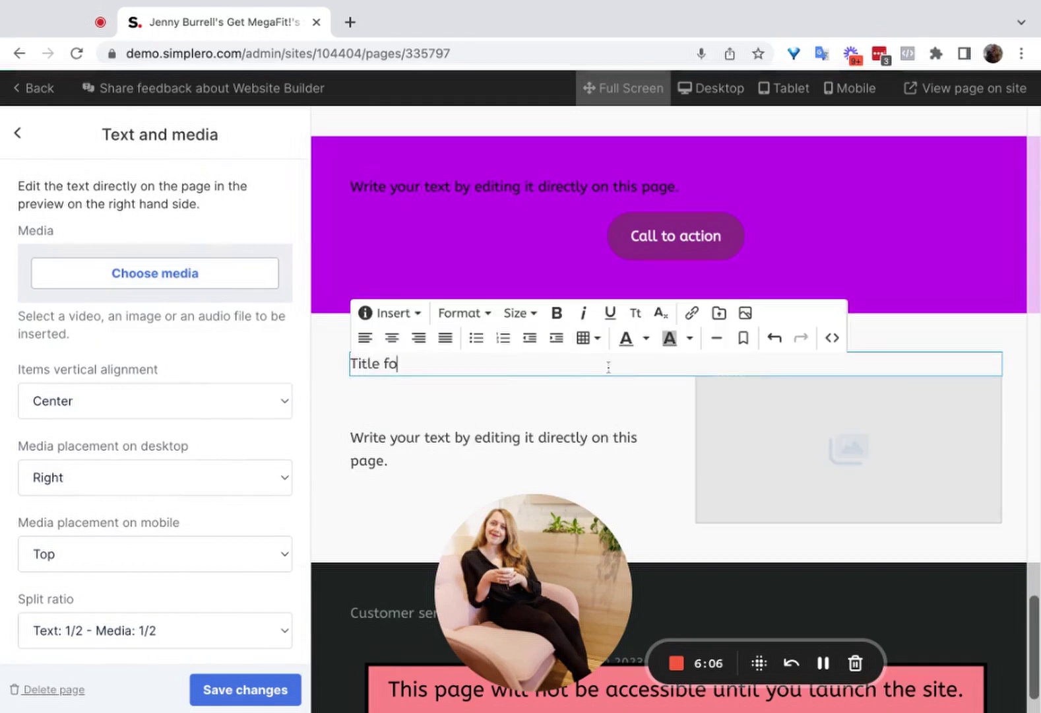
{"action": "type", "text": "r Section"}
- Format the "Title for Section" line as a large heading and center it
{"action": "triple_click", "coordinate": [495, 365]}
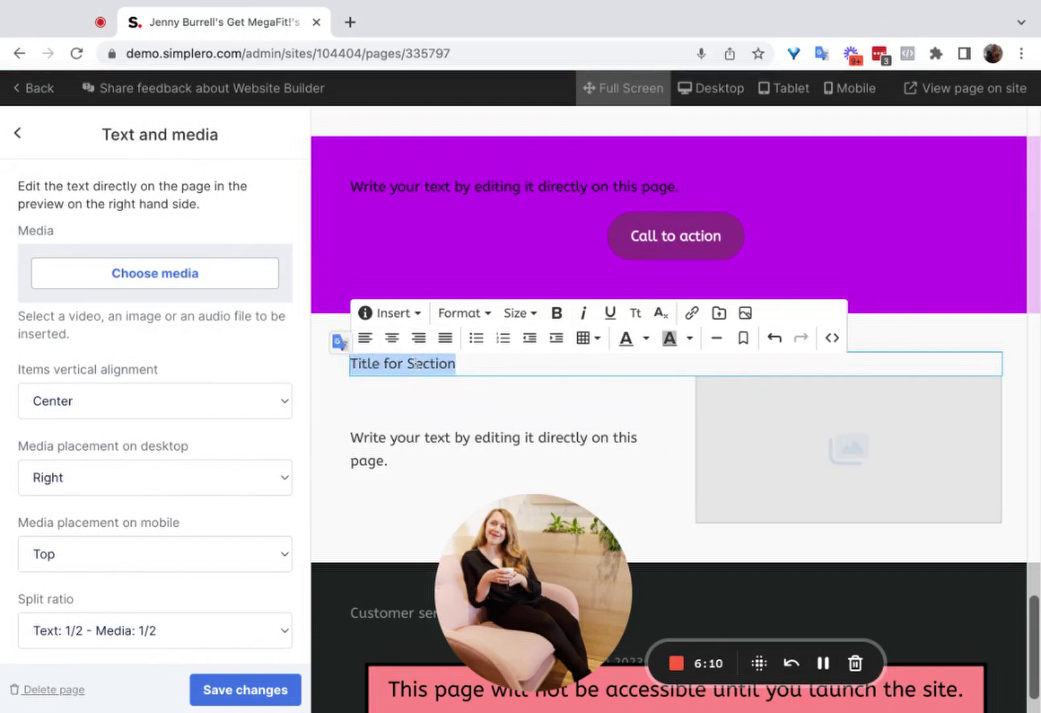
{"action": "left_click", "coordinate": [389, 351]}
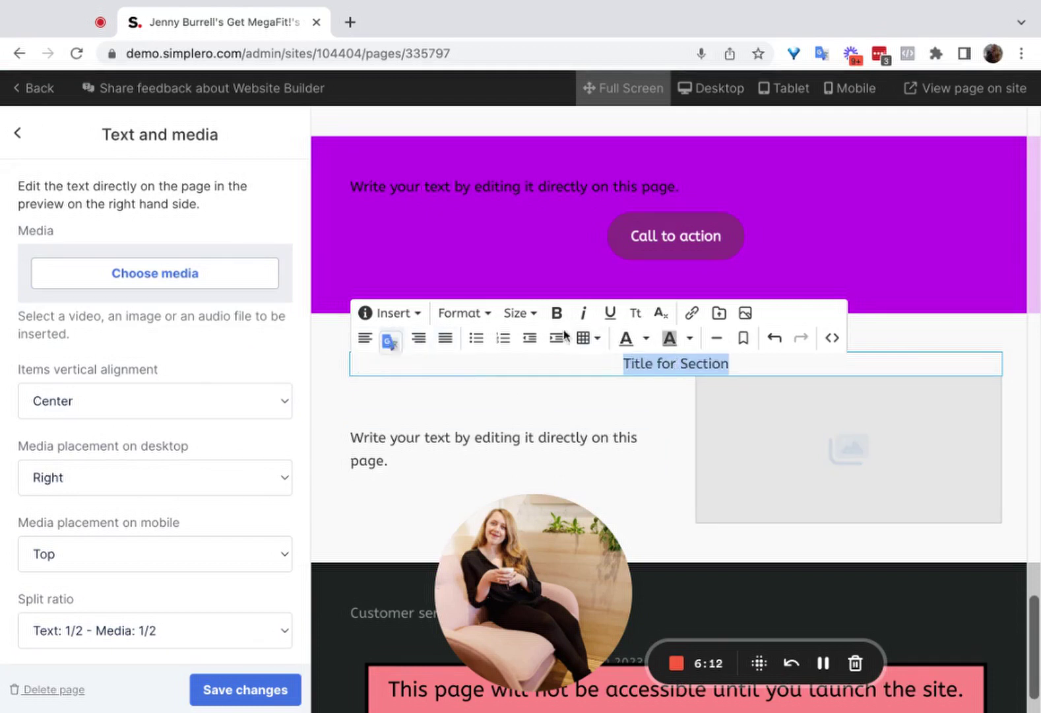
{"action": "left_click", "coordinate": [465, 313]}
{"action": "left_click", "coordinate": [493, 379]}
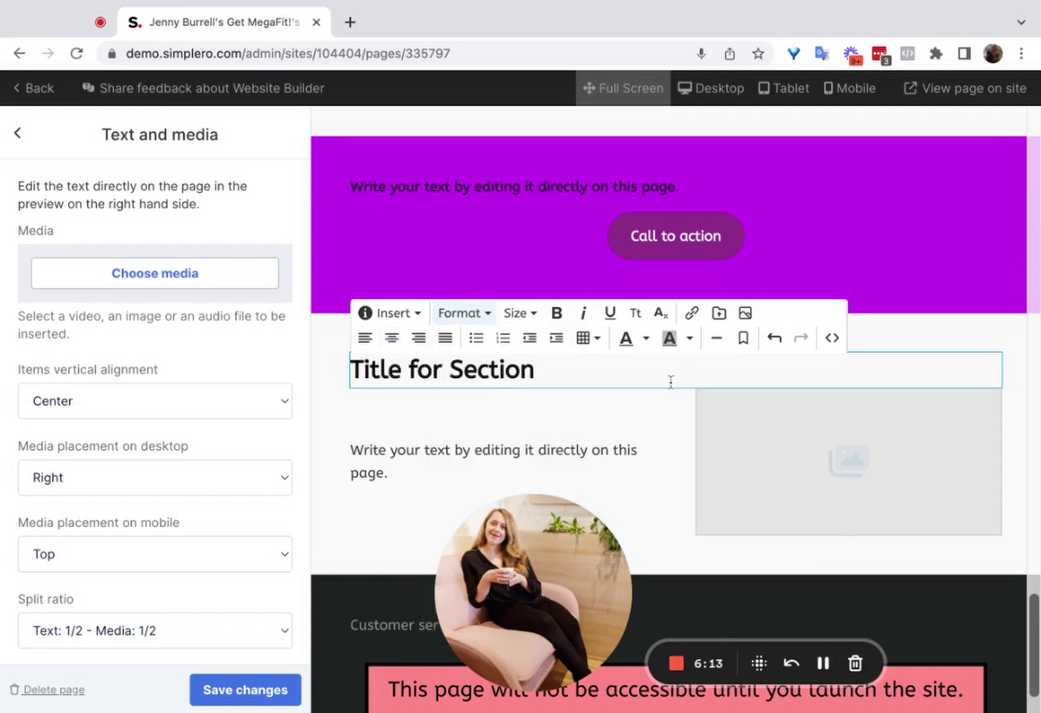
{"action": "triple_click", "coordinate": [546, 373]}
{"action": "left_click", "coordinate": [392, 338]}
{"action": "left_click", "coordinate": [639, 409]}
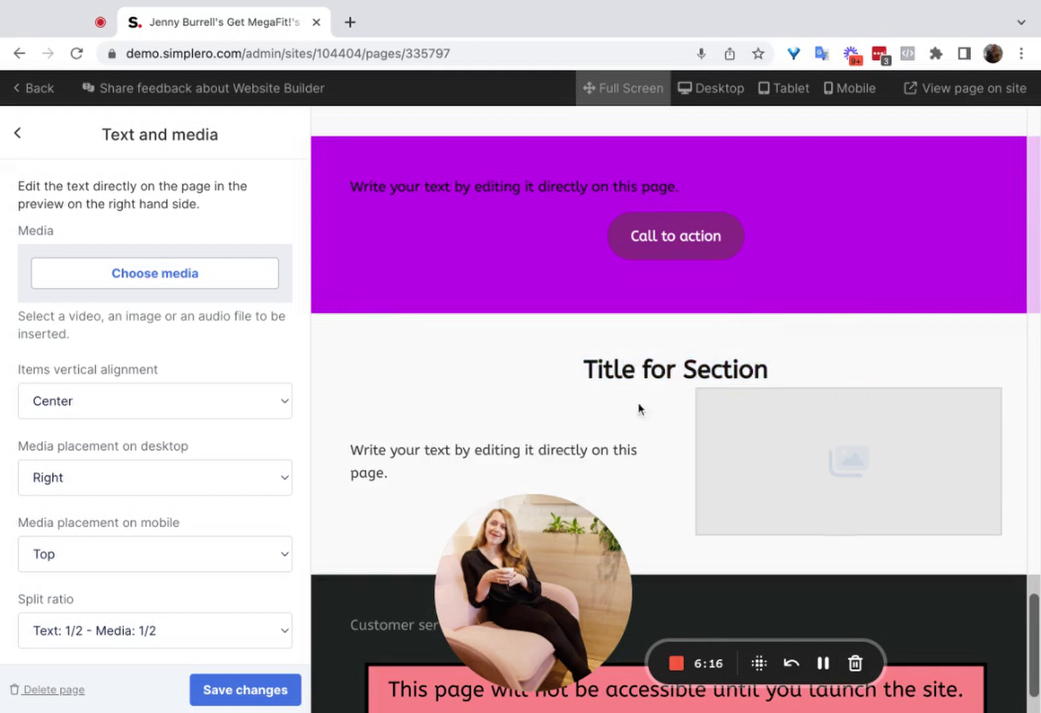
- Select the placeholder body text beside the media to view its formatting options
{"action": "scroll", "coordinate": [609, 411], "scroll_direction": "down", "scroll_amount": 2}
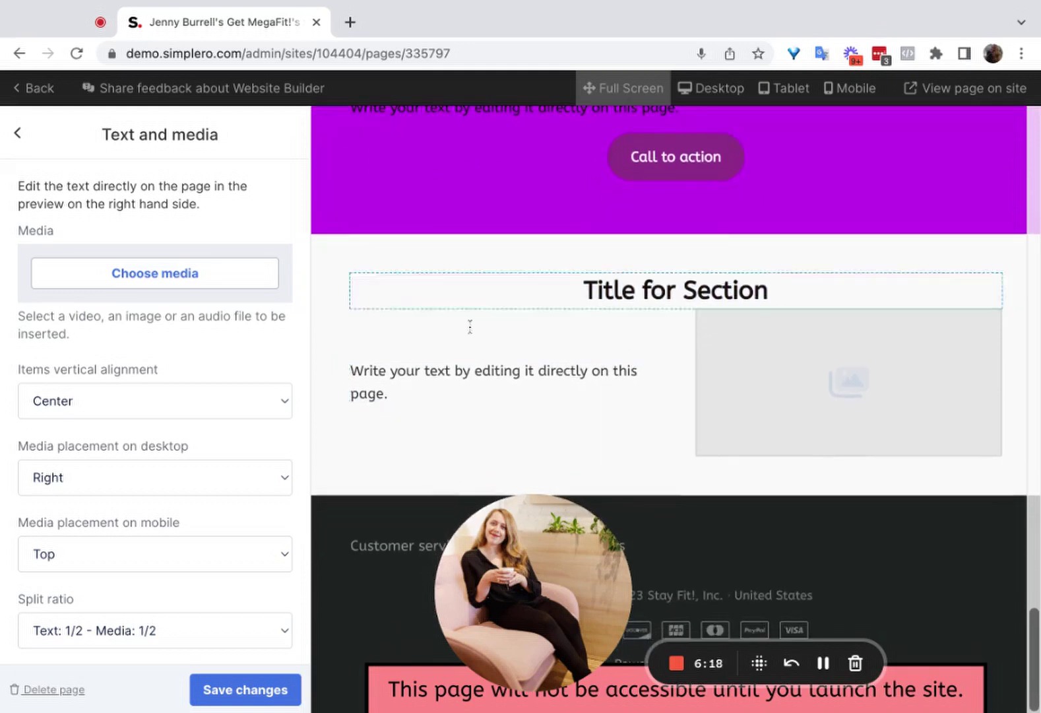
{"action": "left_click", "coordinate": [427, 374]}
{"action": "triple_click", "coordinate": [406, 393]}
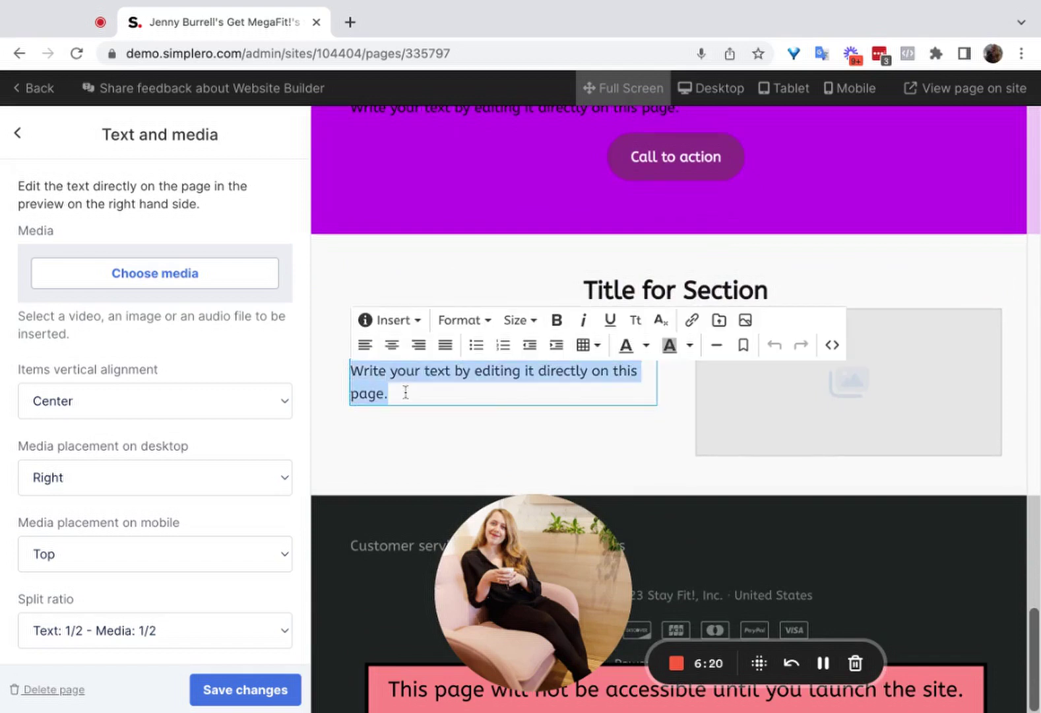
{"action": "left_click", "coordinate": [460, 392]}
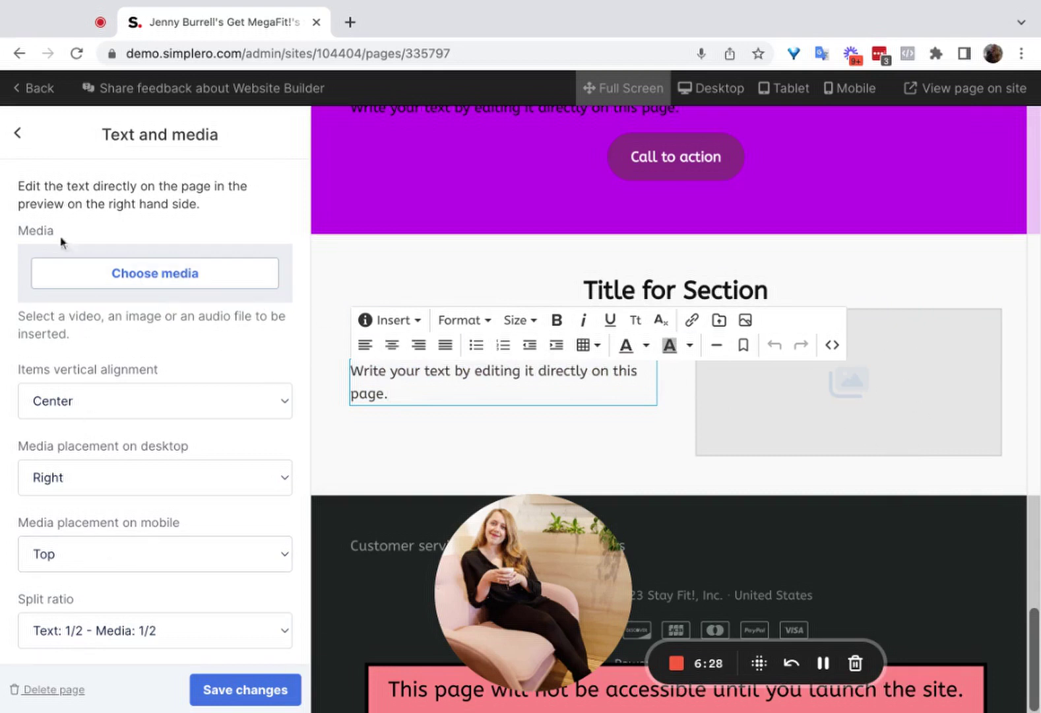
{"action": "left_click", "coordinate": [129, 285]}
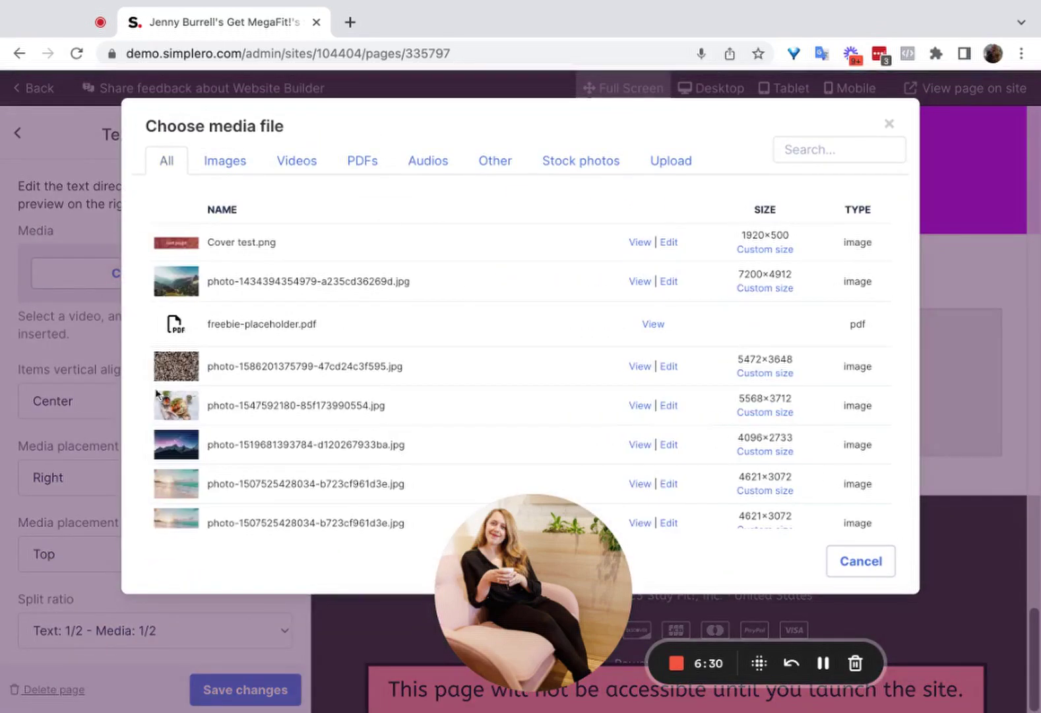
{"action": "left_click", "coordinate": [277, 272]}
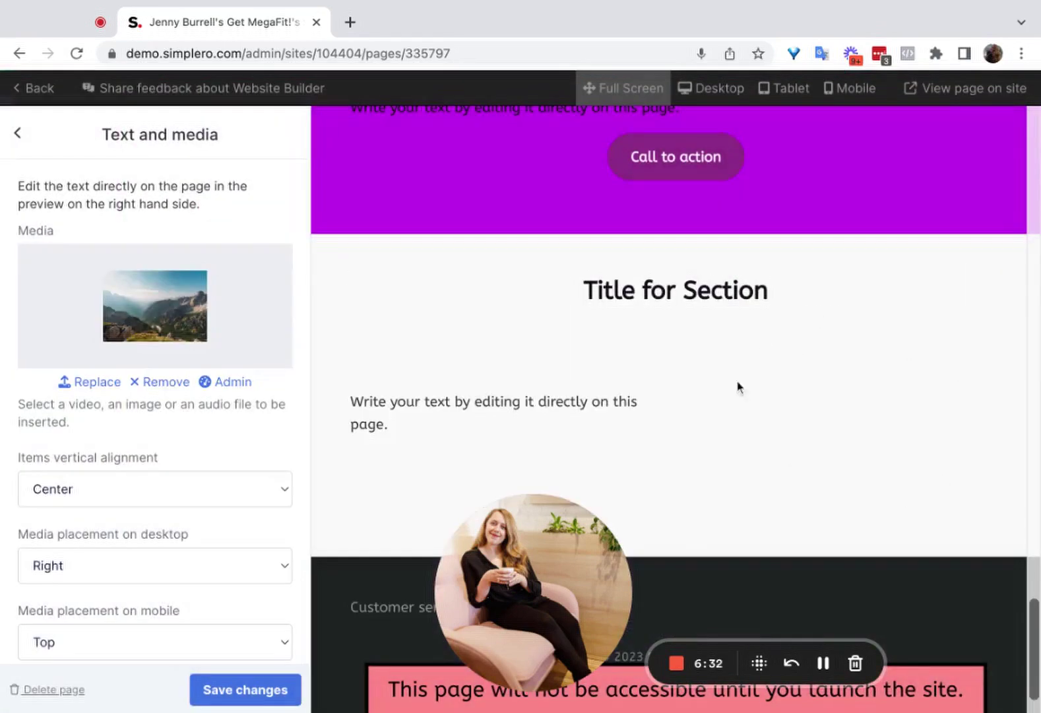
- Try the Top and Bottom vertical alignments for the section's items, and return to Center
{"action": "scroll", "coordinate": [205, 488], "scroll_direction": "down", "scroll_amount": 3}
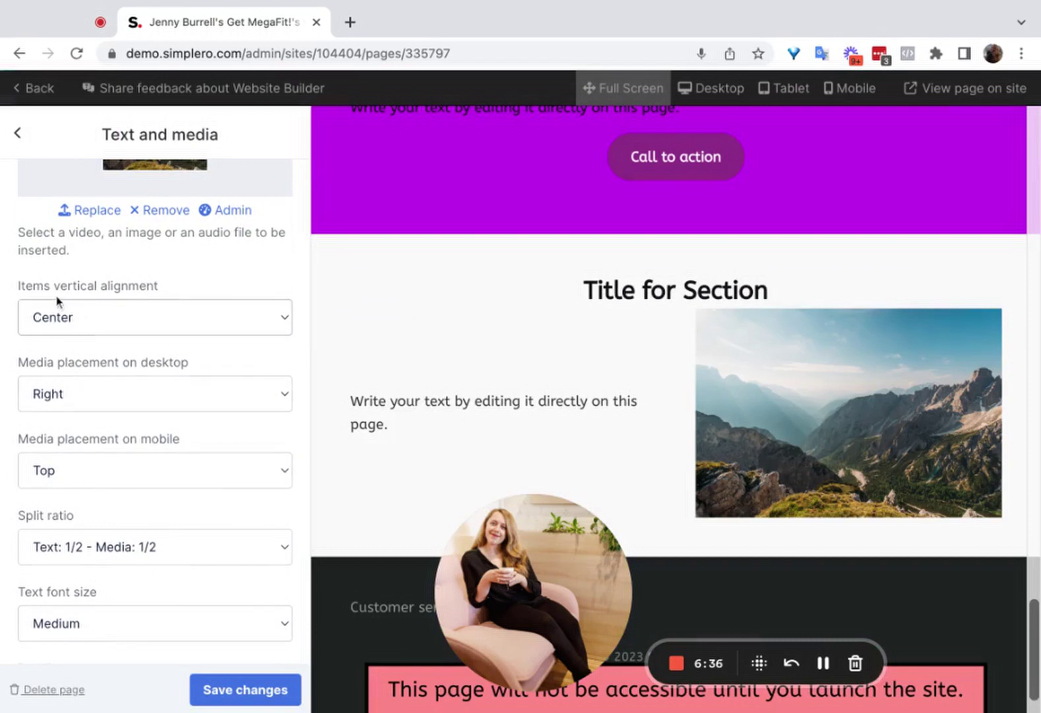
{"action": "left_click", "coordinate": [114, 324]}
{"action": "left_click", "coordinate": [112, 307]}
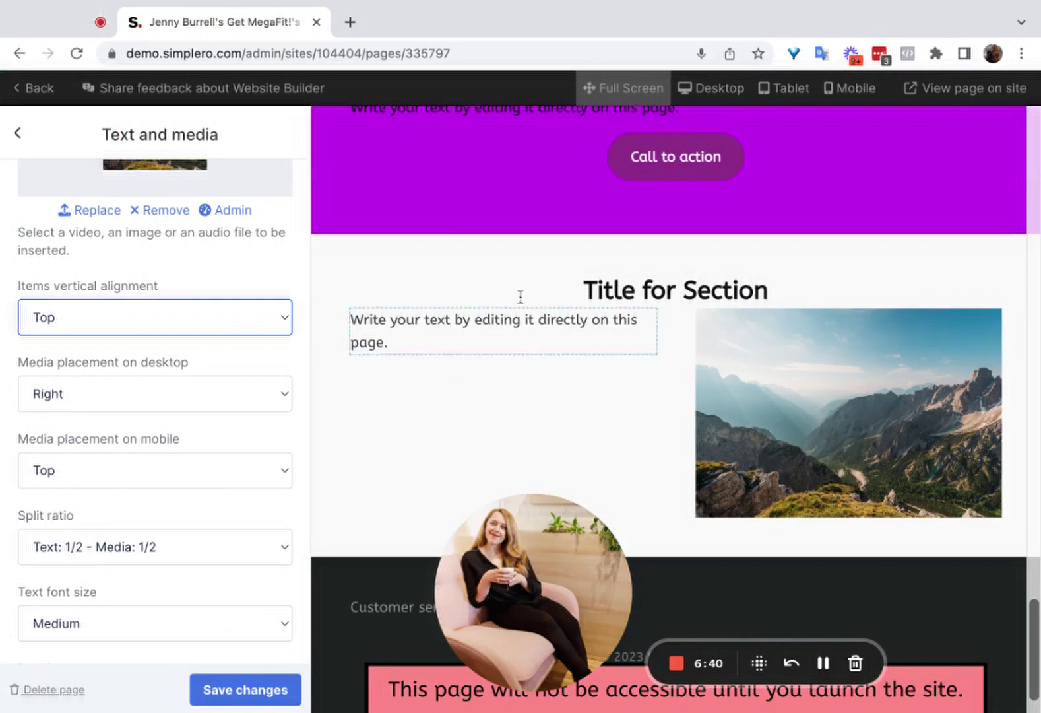
{"action": "left_click", "coordinate": [48, 324]}
{"action": "left_click", "coordinate": [47, 356]}
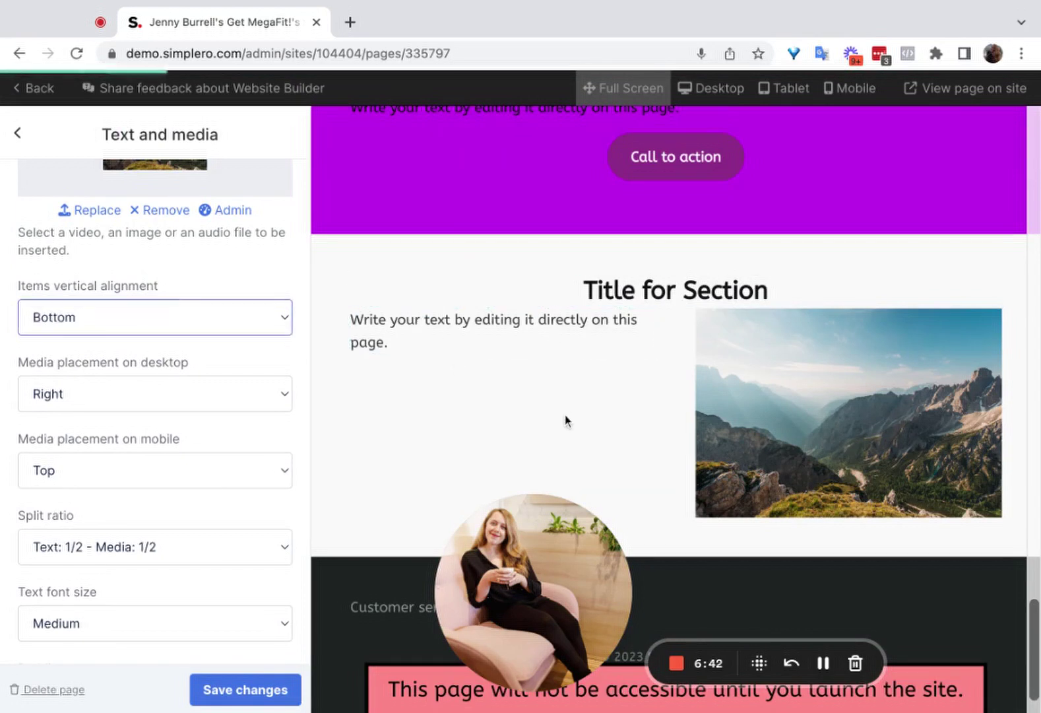
{"action": "left_click", "coordinate": [162, 310]}
{"action": "left_click", "coordinate": [162, 293]}
- Try placing the media on the Left on desktop, and return its placement to Right
{"action": "scroll", "coordinate": [155, 436], "scroll_direction": "down", "scroll_amount": 2}
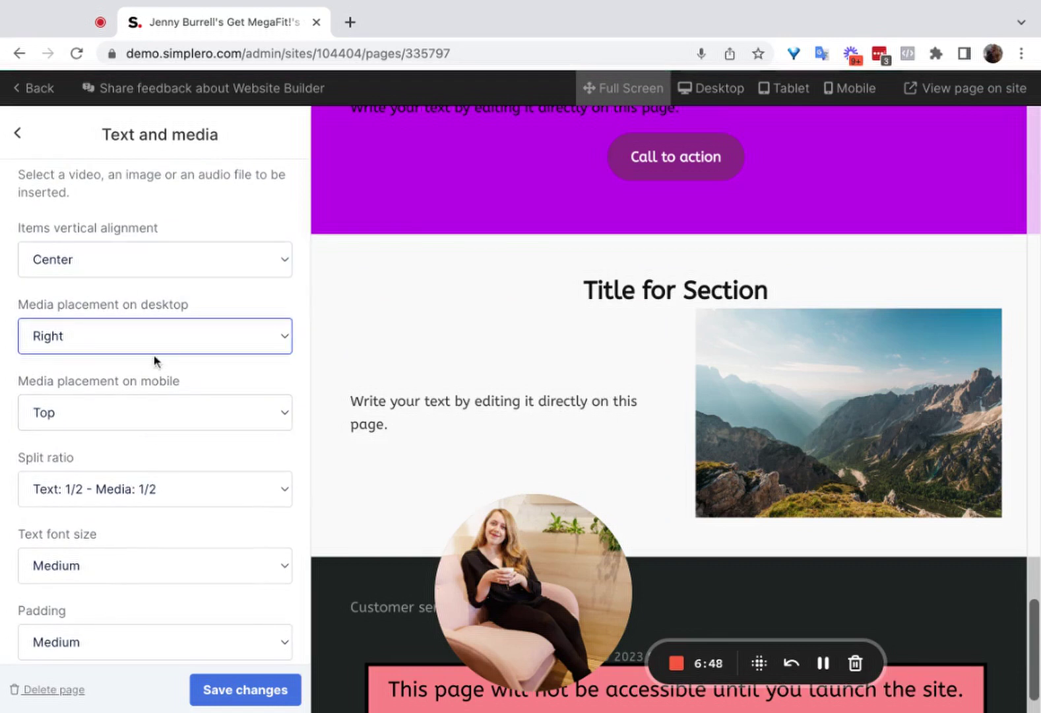
{"action": "left_click", "coordinate": [104, 323]}
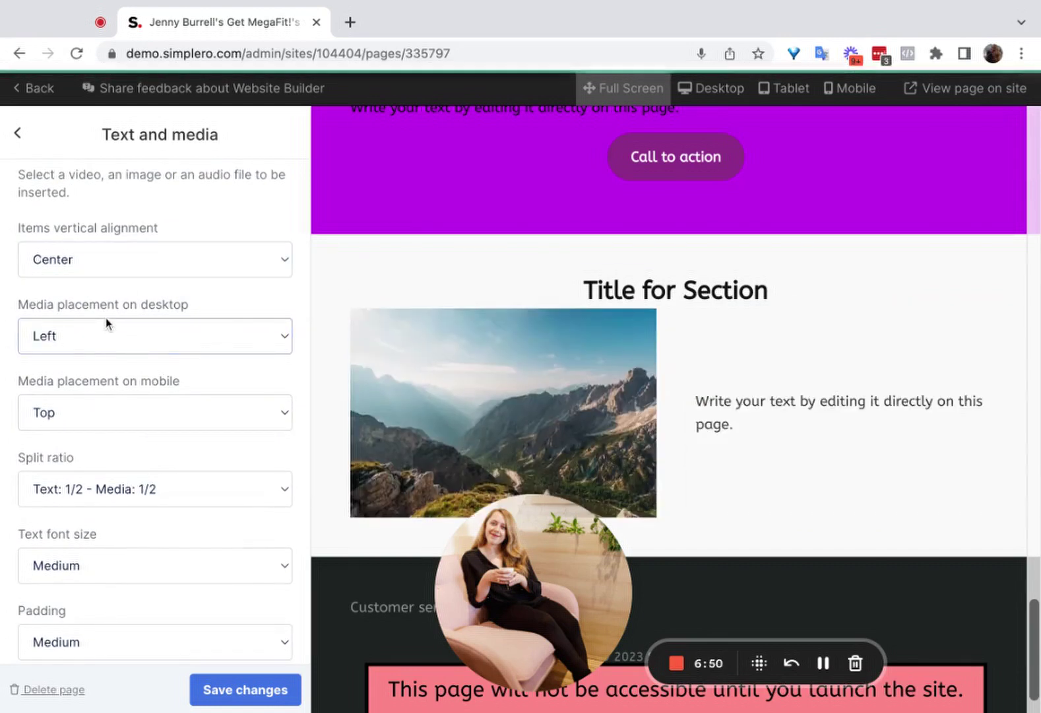
{"action": "left_click", "coordinate": [112, 350]}
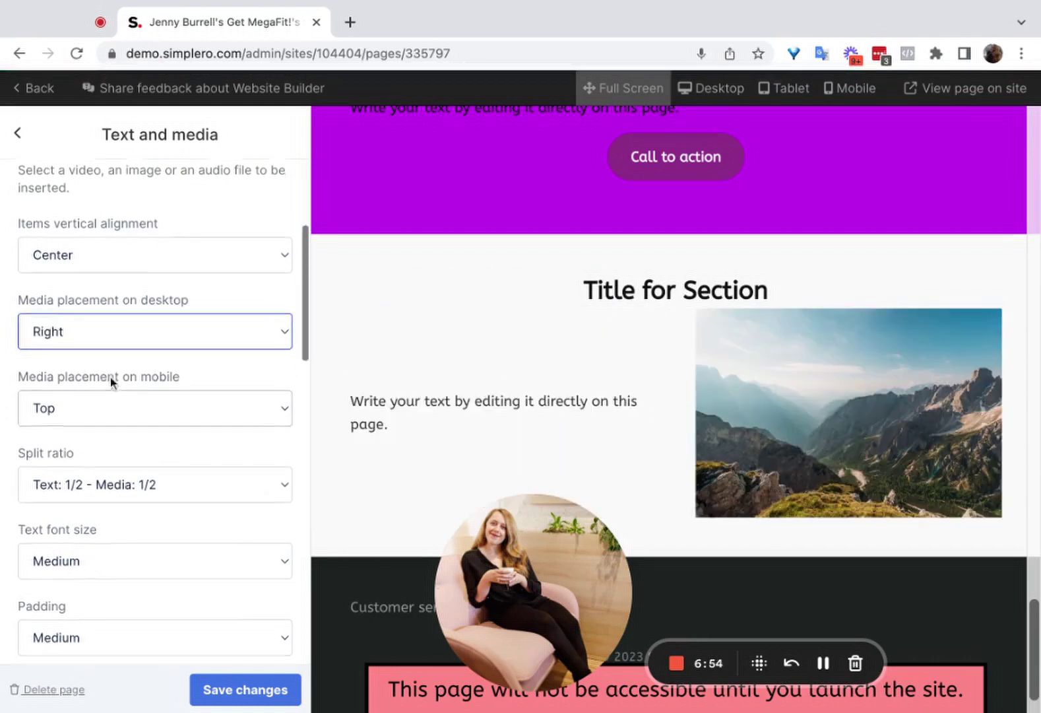
{"action": "scroll", "coordinate": [110, 376], "scroll_direction": "down", "scroll_amount": 2}
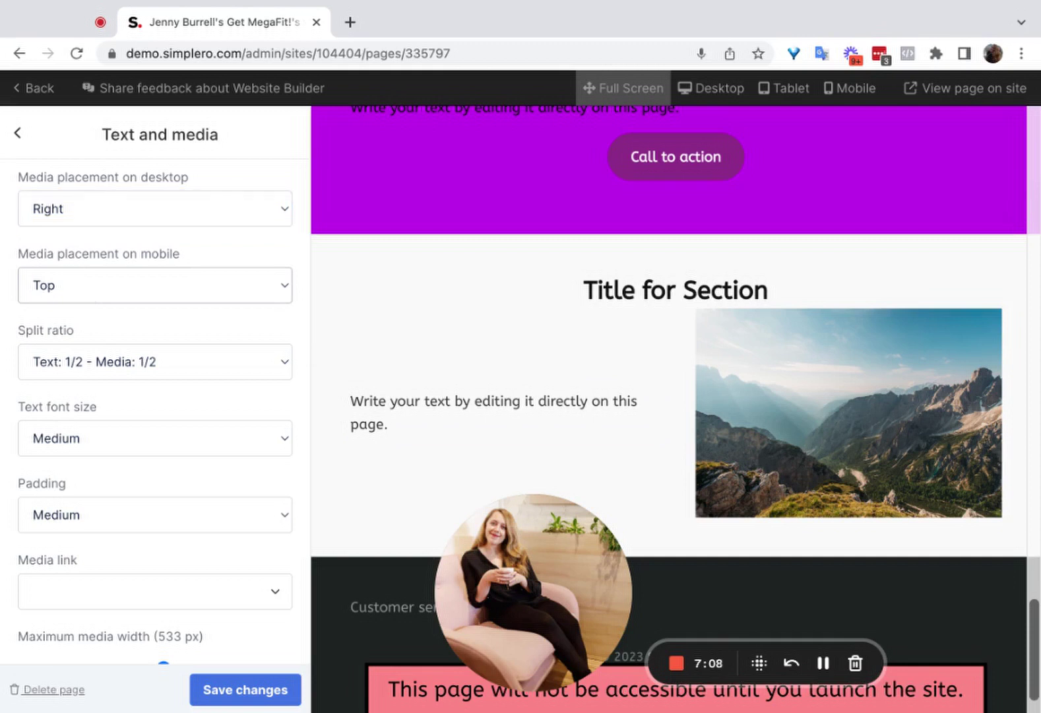
- Preview the Text and media section in the desktop, tablet and mobile views to check its media placement
{"action": "left_click", "coordinate": [69, 288]}
{"action": "left_click", "coordinate": [82, 322]}
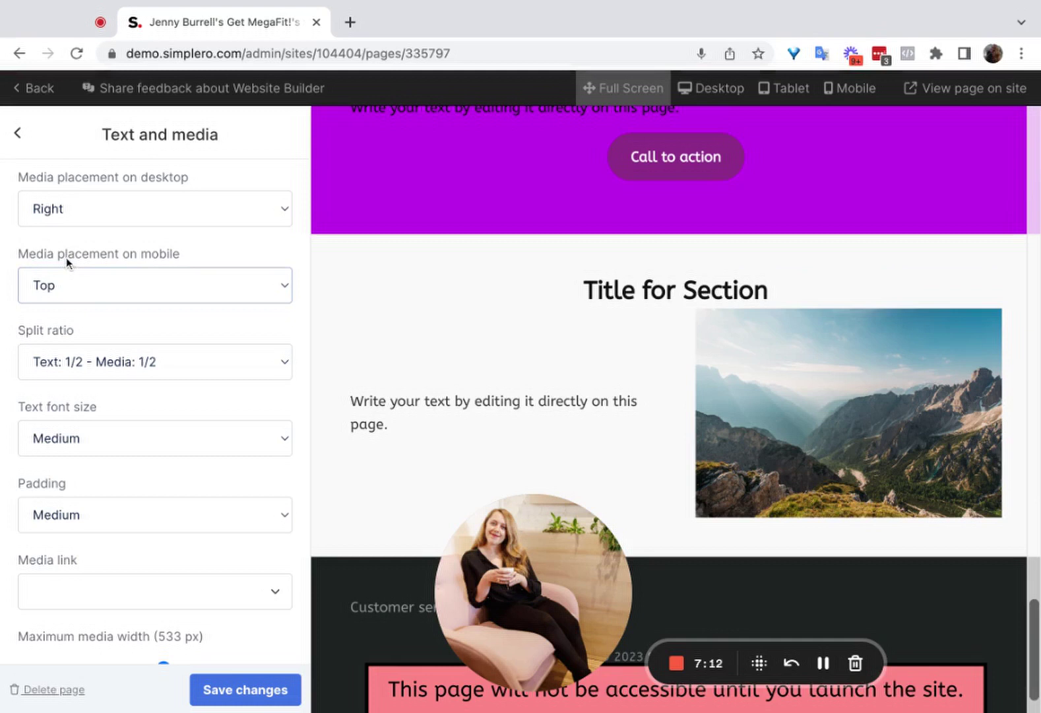
{"action": "left_click", "coordinate": [861, 96]}
{"action": "left_click", "coordinate": [711, 88]}
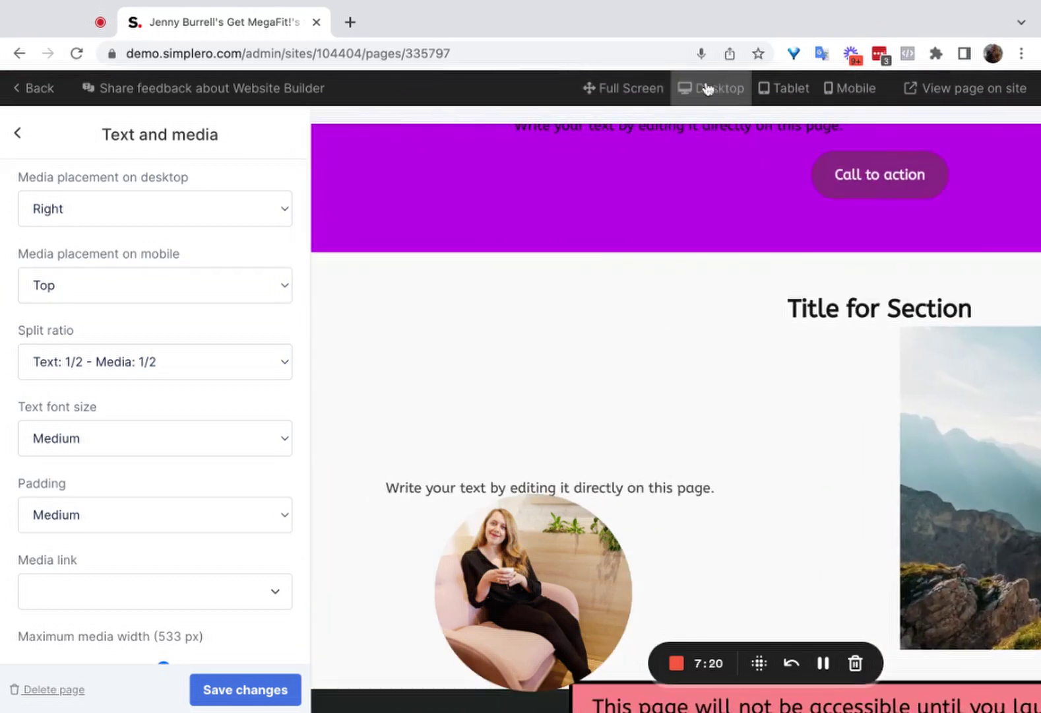
{"action": "left_click", "coordinate": [765, 98]}
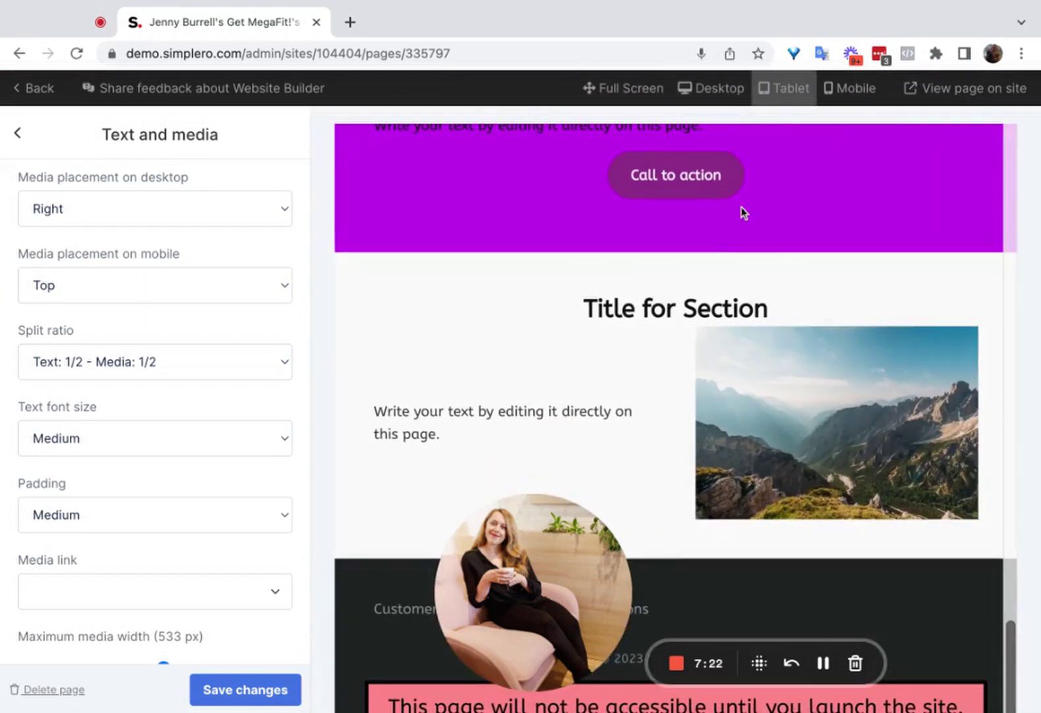
{"action": "left_click", "coordinate": [833, 97]}
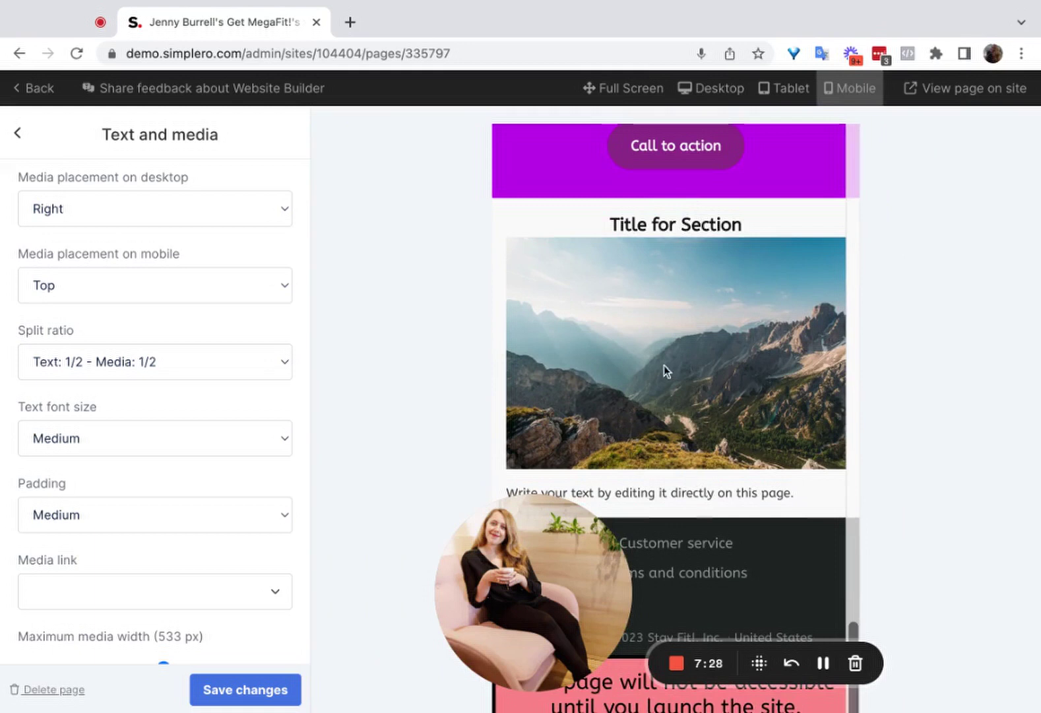
- Try the Bottom media placement on mobile, return it to Top, and restore the full-screen preview
{"action": "left_click", "coordinate": [38, 266]}
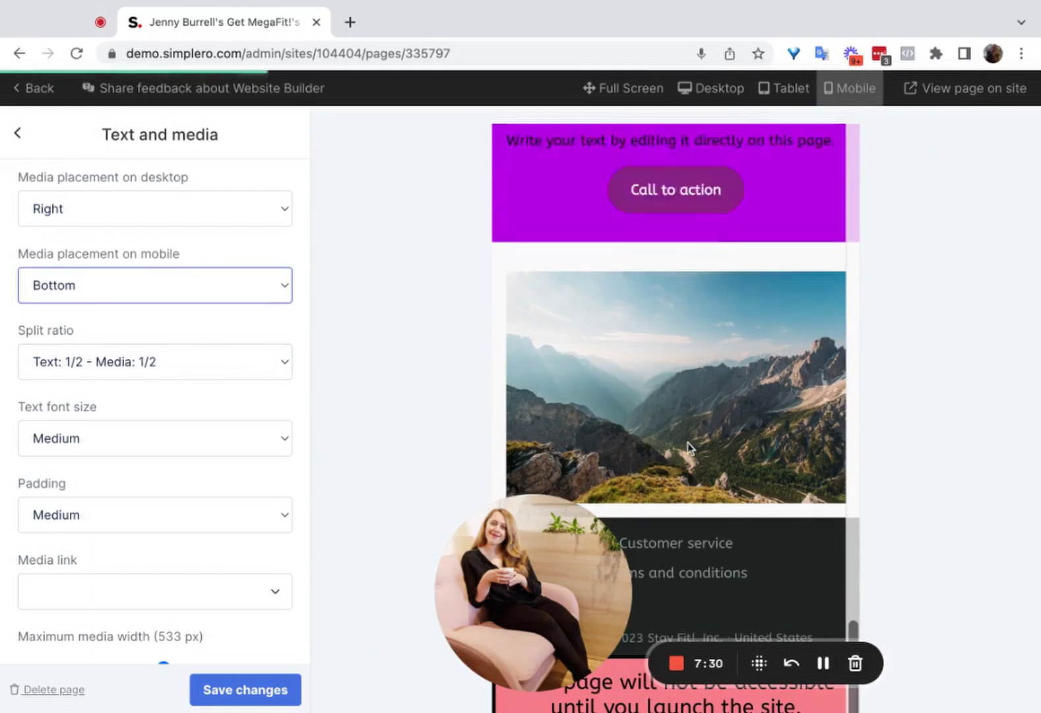
{"action": "left_click", "coordinate": [79, 292]}
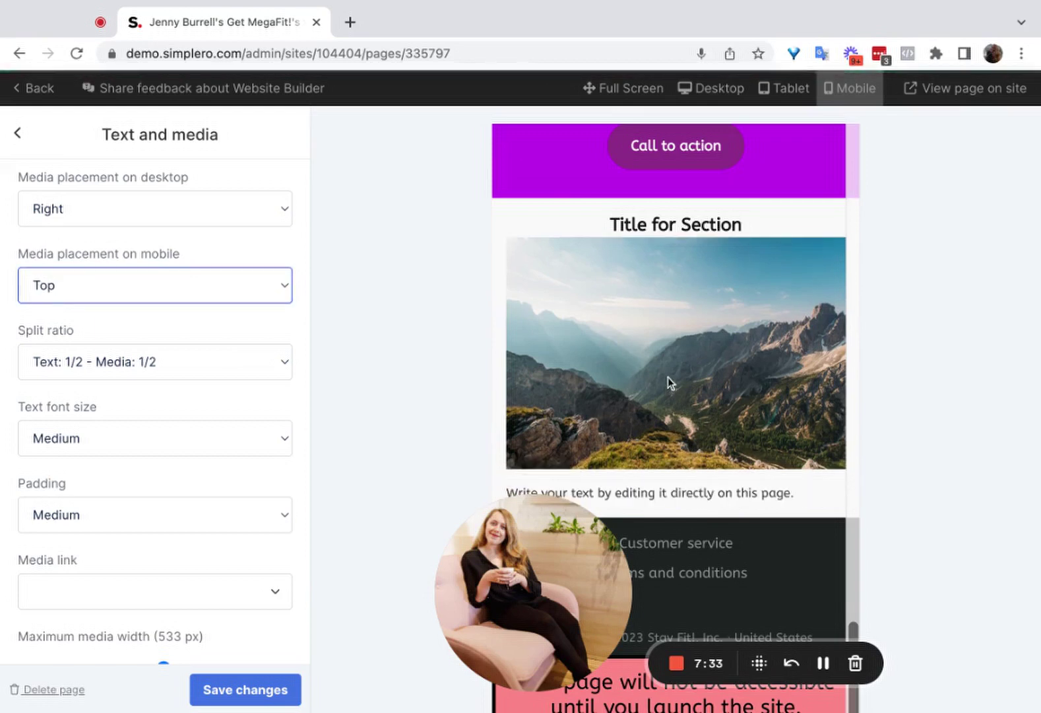
{"action": "left_click", "coordinate": [630, 92]}
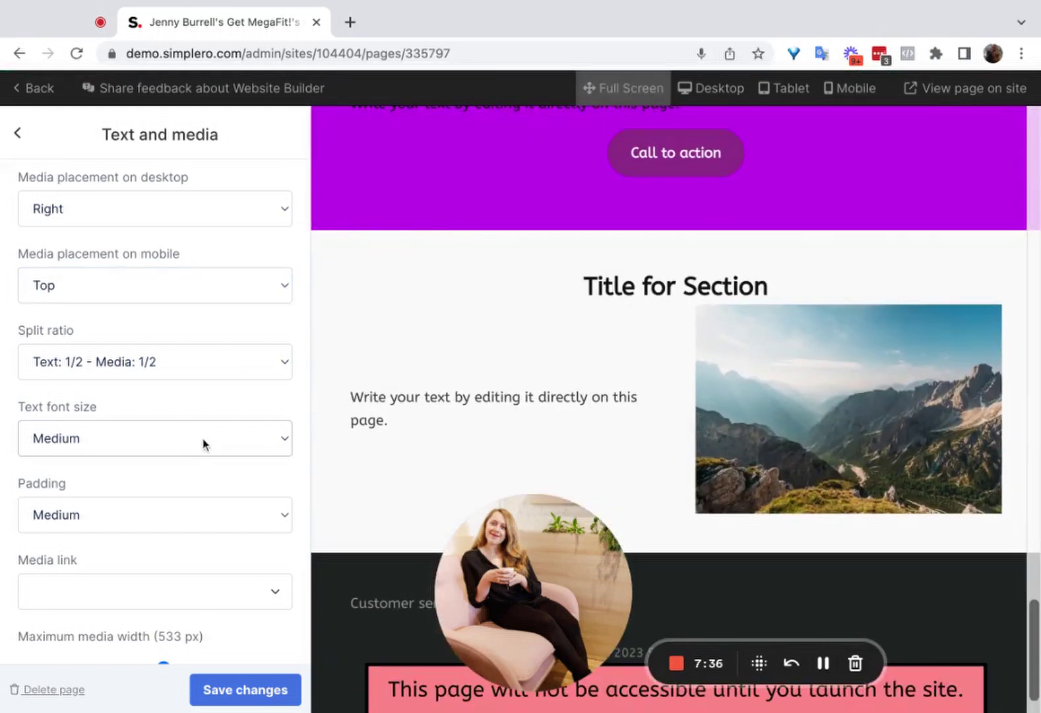
- Compare the split ratios, settle on Text: 2/3 - Media: 1/3, and set the maximum media width to 790 px
{"action": "scroll", "coordinate": [205, 441], "scroll_direction": "down", "scroll_amount": 1}
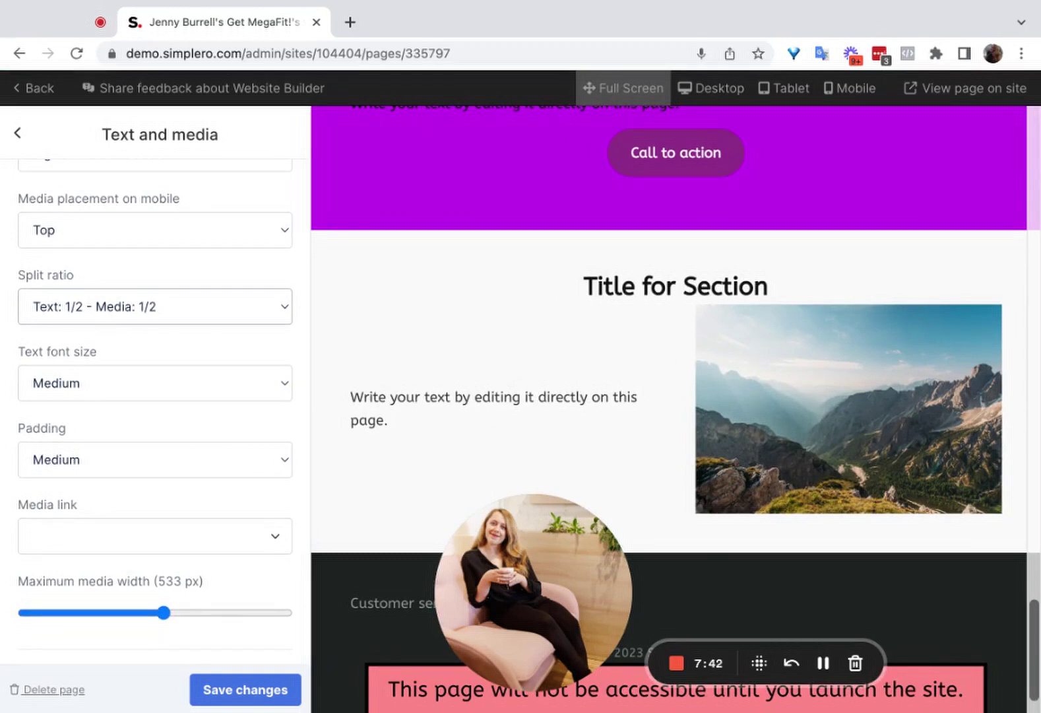
{"action": "left_click", "coordinate": [156, 326]}
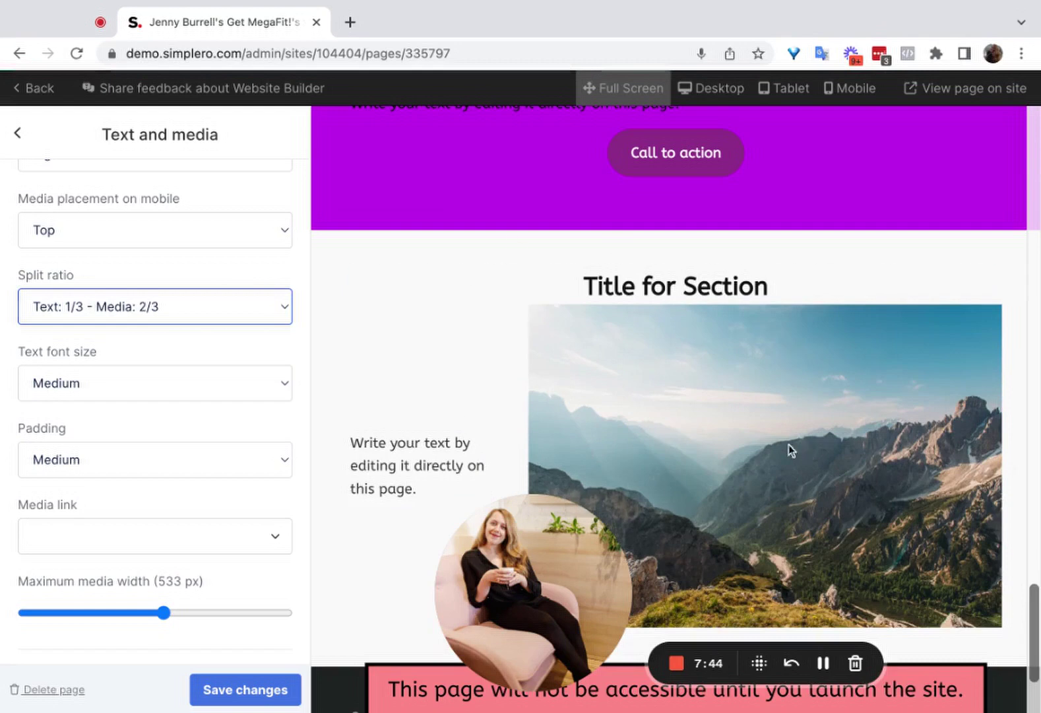
{"action": "left_click", "coordinate": [278, 337]}
{"action": "left_click", "coordinate": [110, 317]}
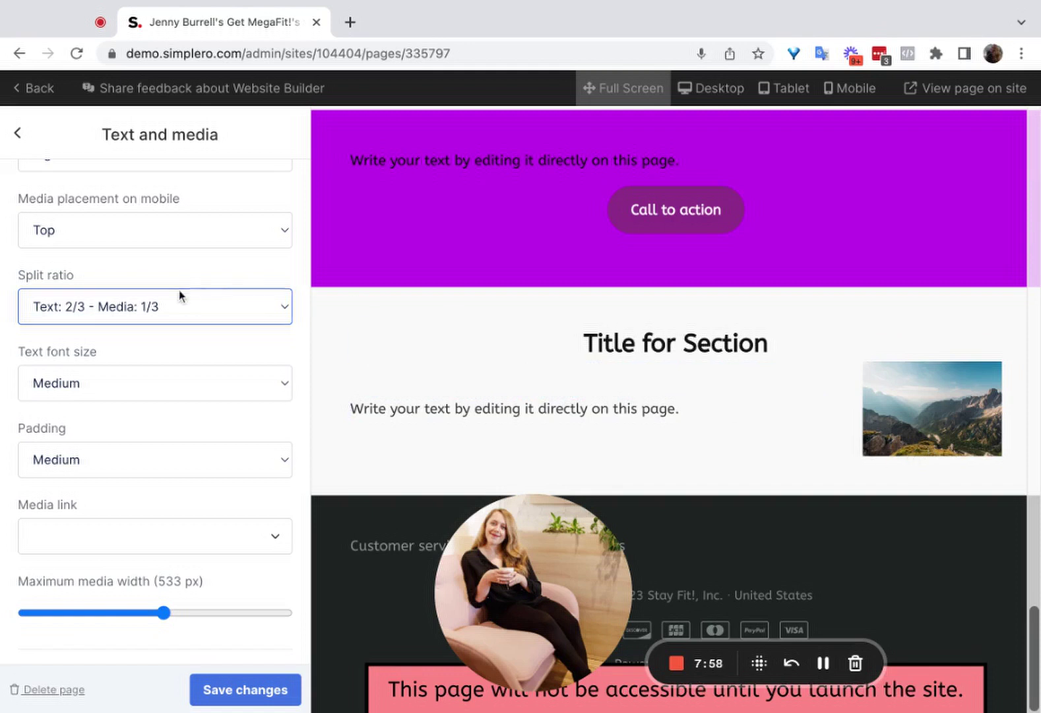
{"action": "left_click", "coordinate": [150, 290]}
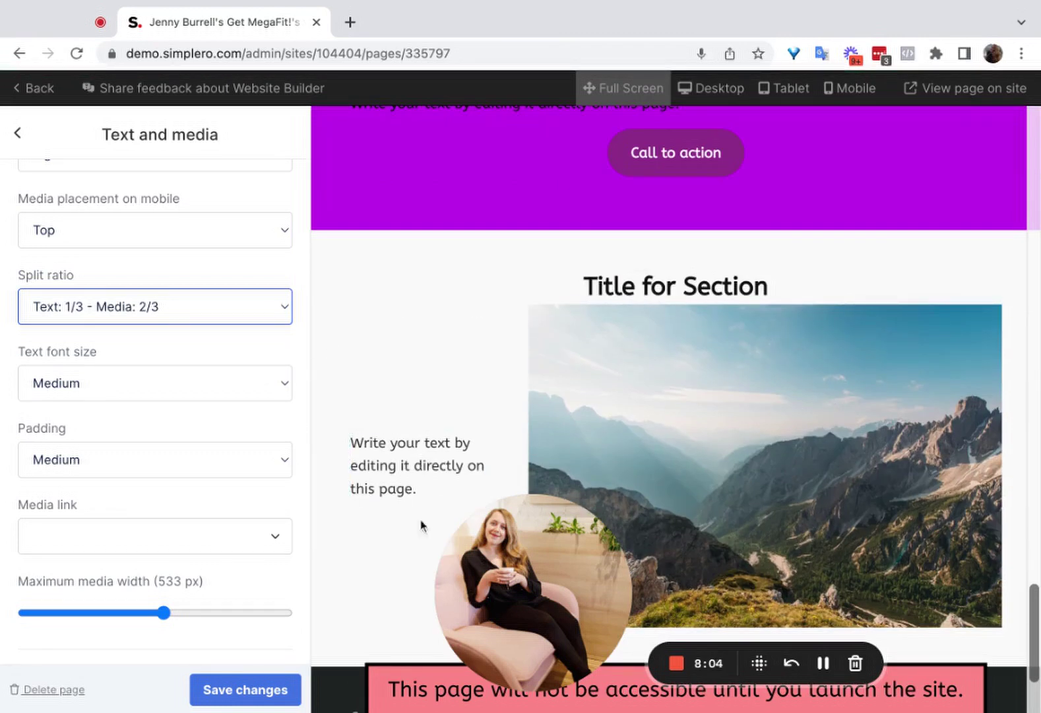
{"action": "left_click", "coordinate": [140, 333]}
{"action": "left_click", "coordinate": [126, 334]}
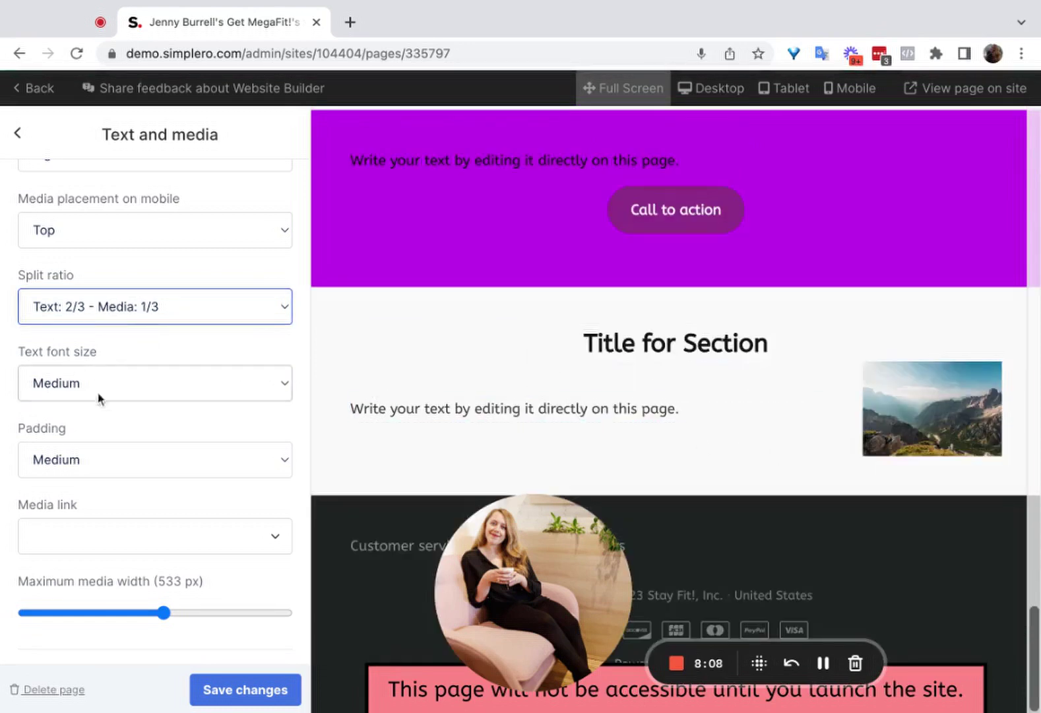
{"action": "left_click_drag", "start_coordinate": [164, 613], "coordinate": [230, 613]}
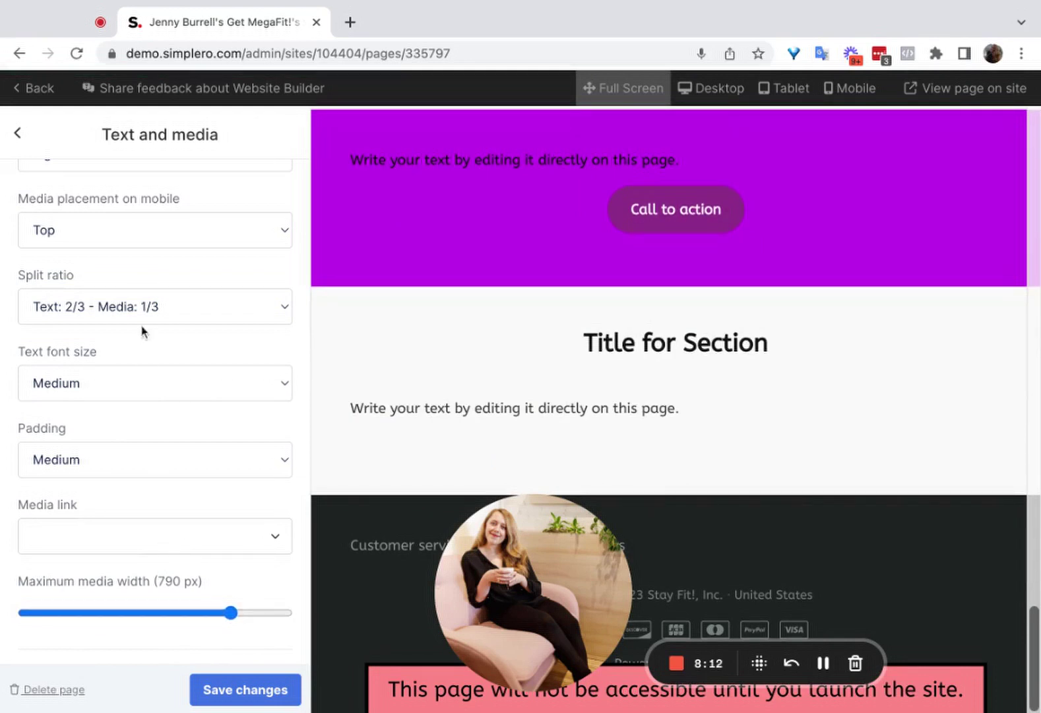
- Try the Large text font size for the section's body text, and return it to Medium
{"action": "scroll", "coordinate": [130, 389], "scroll_direction": "down", "scroll_amount": 1}
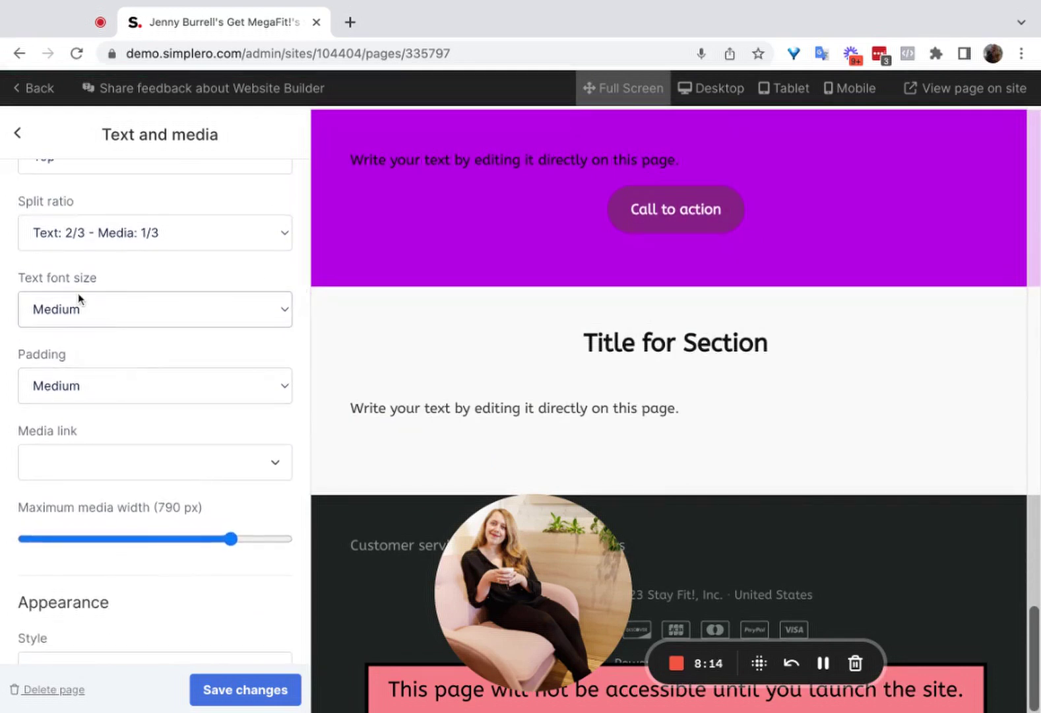
{"action": "left_click", "coordinate": [72, 337]}
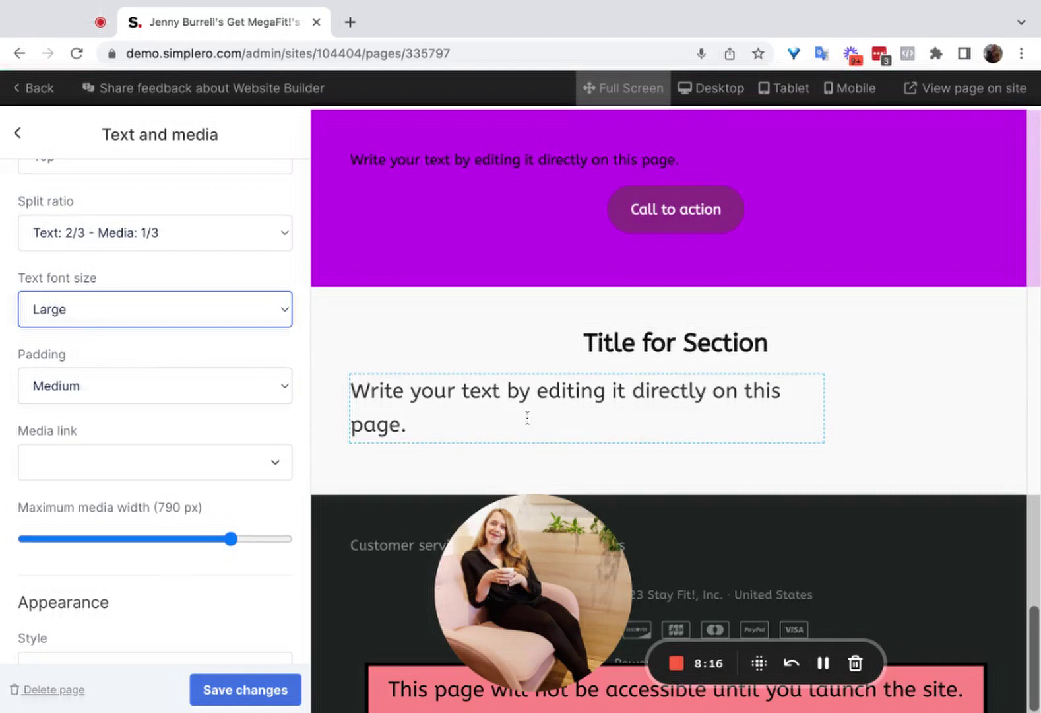
{"action": "left_click", "coordinate": [89, 323]}
{"action": "left_click", "coordinate": [66, 280]}
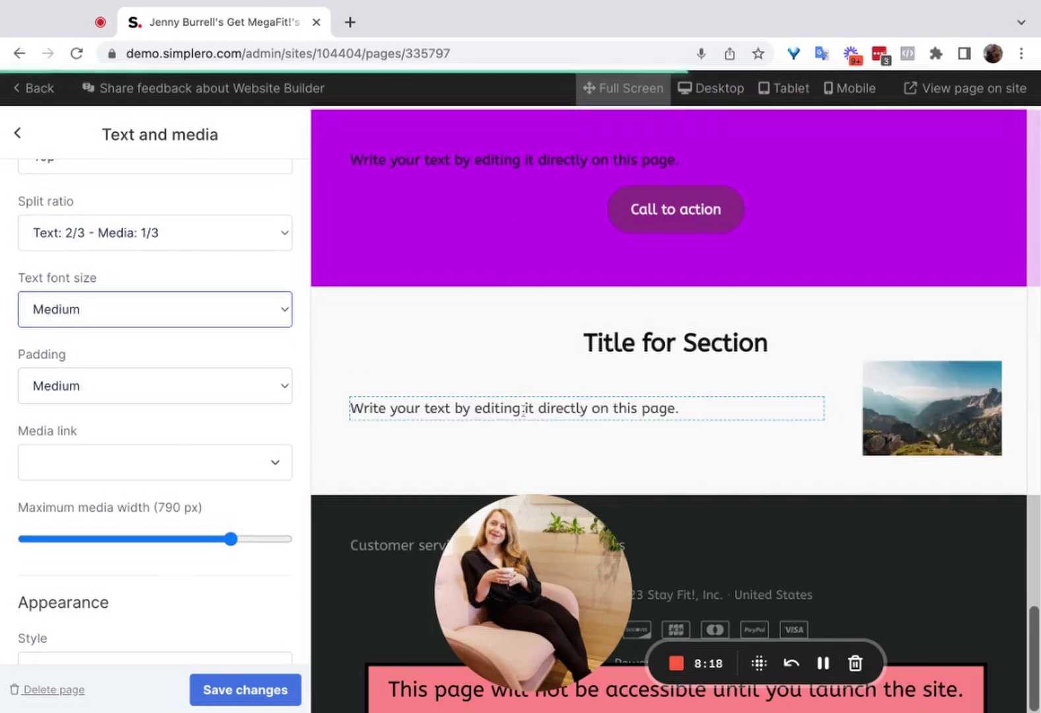
- Select the body text beside the mountain photo and view the pixel sizes available for it
{"action": "left_click", "coordinate": [524, 410]}
{"action": "triple_click", "coordinate": [523, 409]}
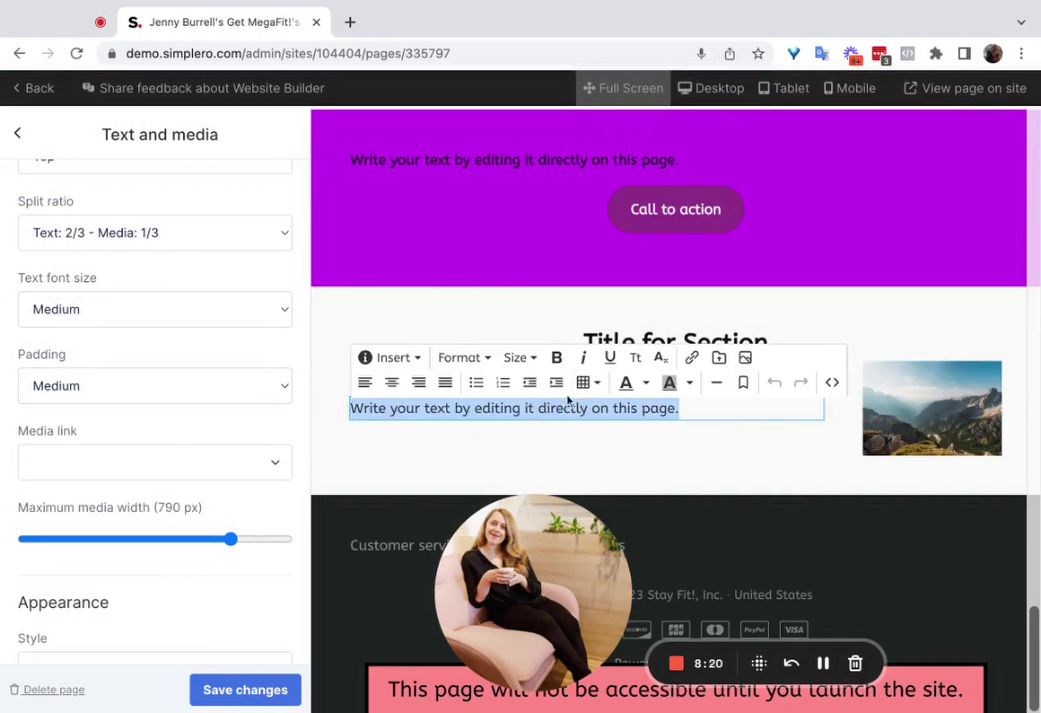
{"action": "left_click", "coordinate": [519, 359]}
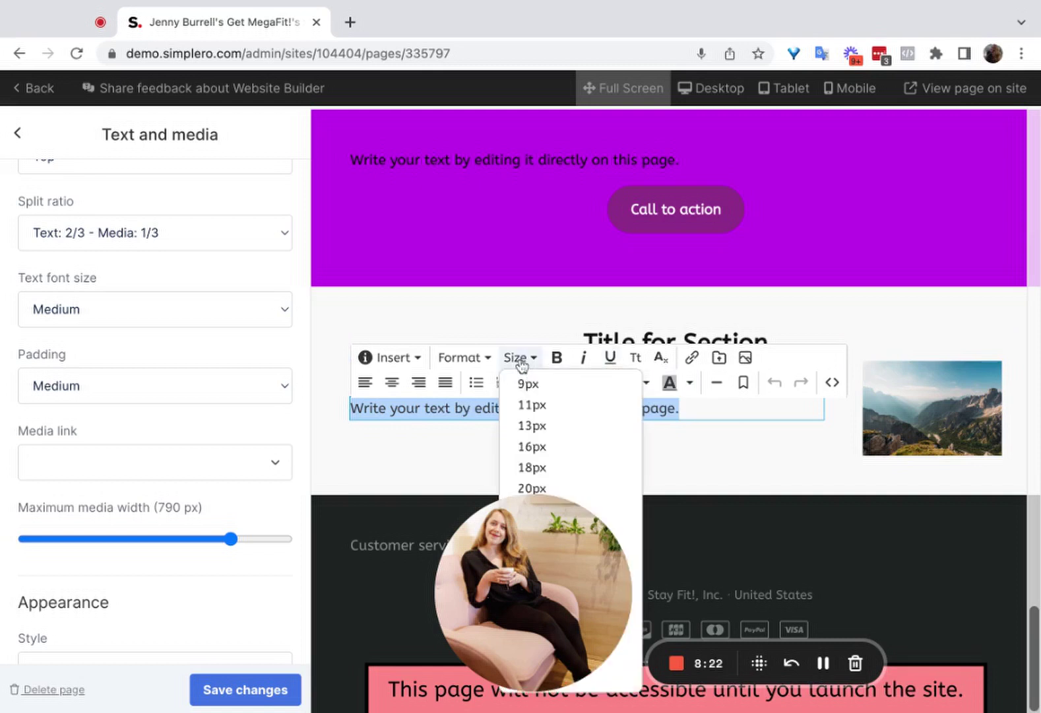
{"action": "left_click", "coordinate": [451, 462]}
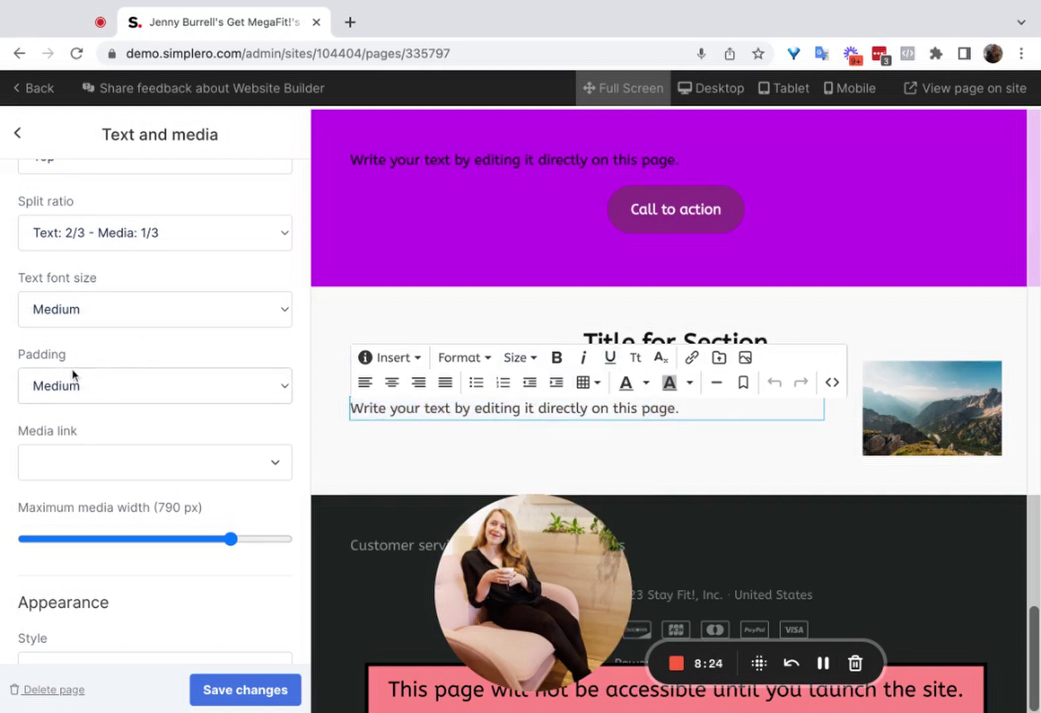
- Review the Text and media section's media link destinations and its appearance, content and visibility options
{"action": "scroll", "coordinate": [72, 374], "scroll_direction": "down", "scroll_amount": 1}
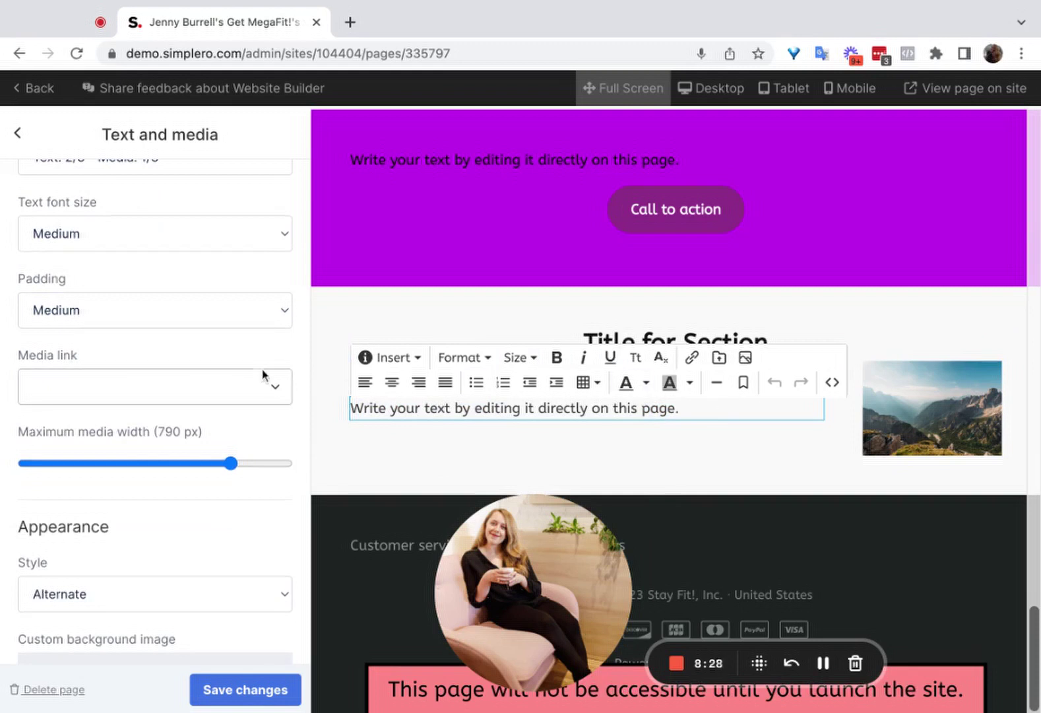
{"action": "left_click", "coordinate": [86, 386]}
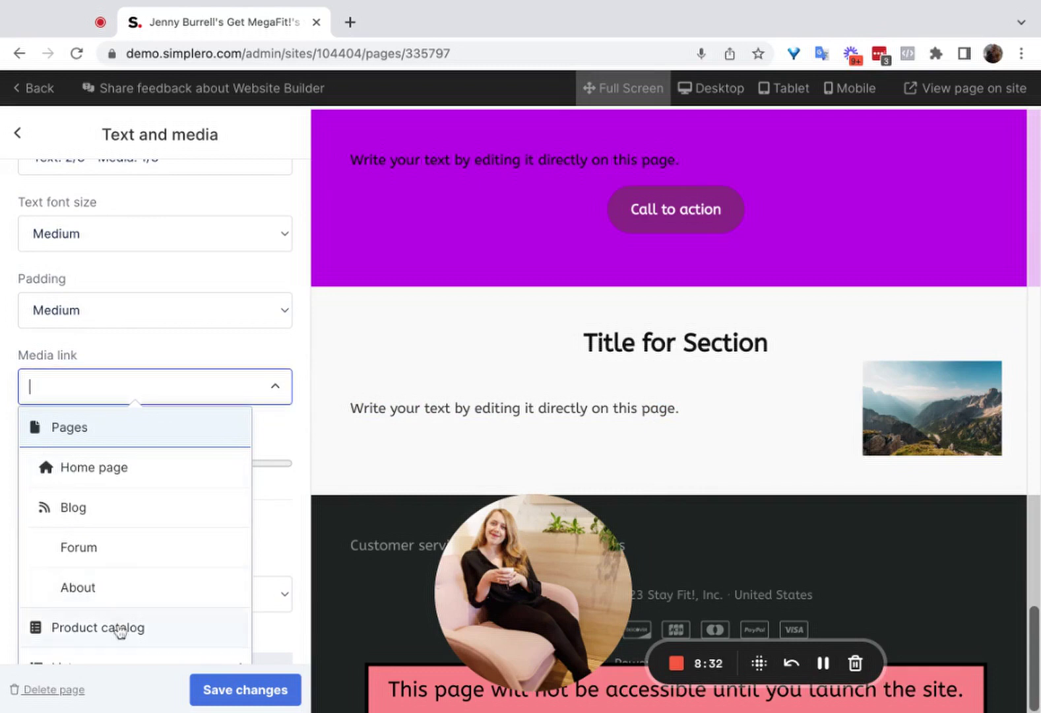
{"action": "left_click", "coordinate": [300, 421]}
{"action": "scroll", "coordinate": [223, 504], "scroll_direction": "down", "scroll_amount": 5}
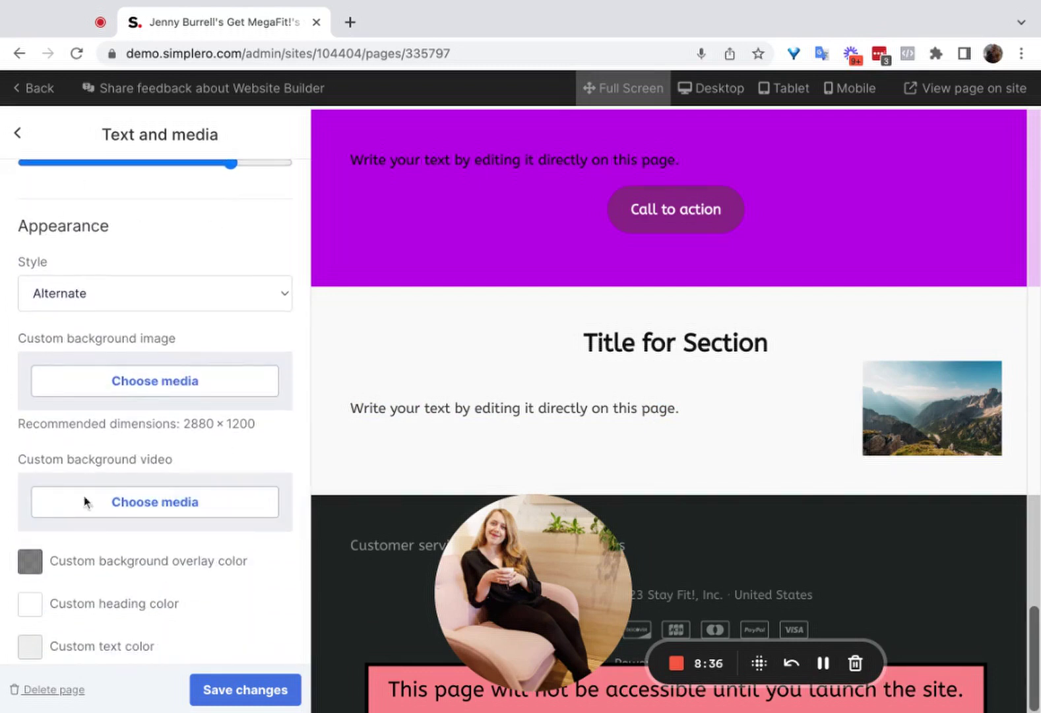
{"action": "scroll", "coordinate": [163, 400], "scroll_direction": "down", "scroll_amount": 2}
{"action": "scroll", "coordinate": [121, 550], "scroll_direction": "down", "scroll_amount": 6}
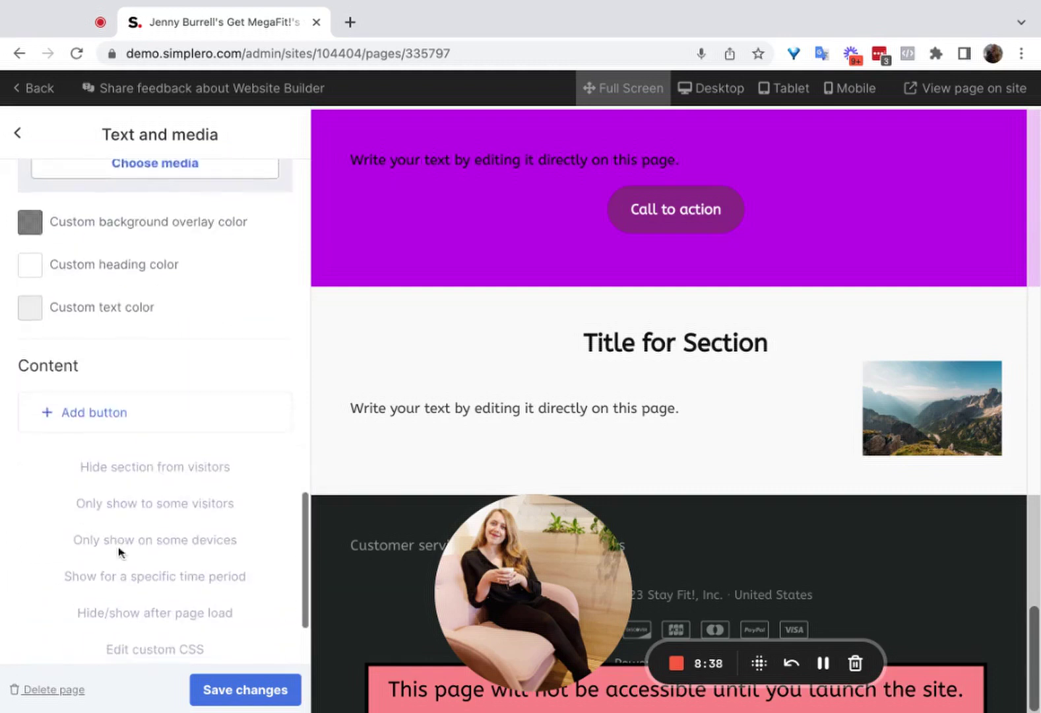
{"action": "scroll", "coordinate": [121, 557], "scroll_direction": "up", "scroll_amount": 2}
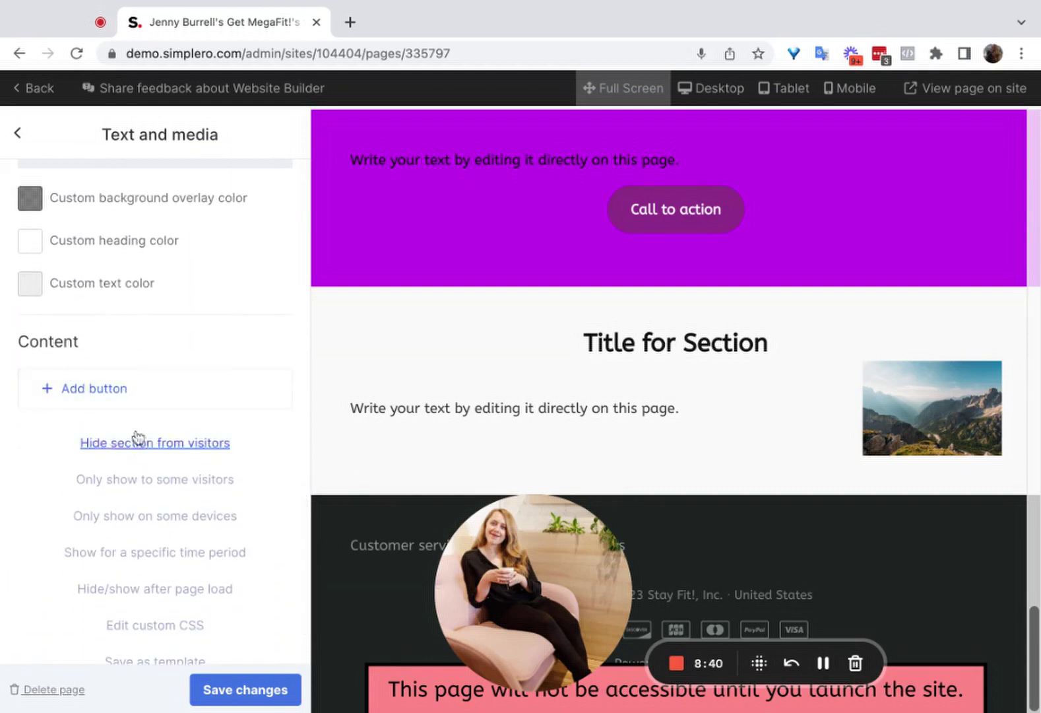
- Add a standard Features section to the Home page after the Text and media section
{"action": "left_click", "coordinate": [19, 135]}
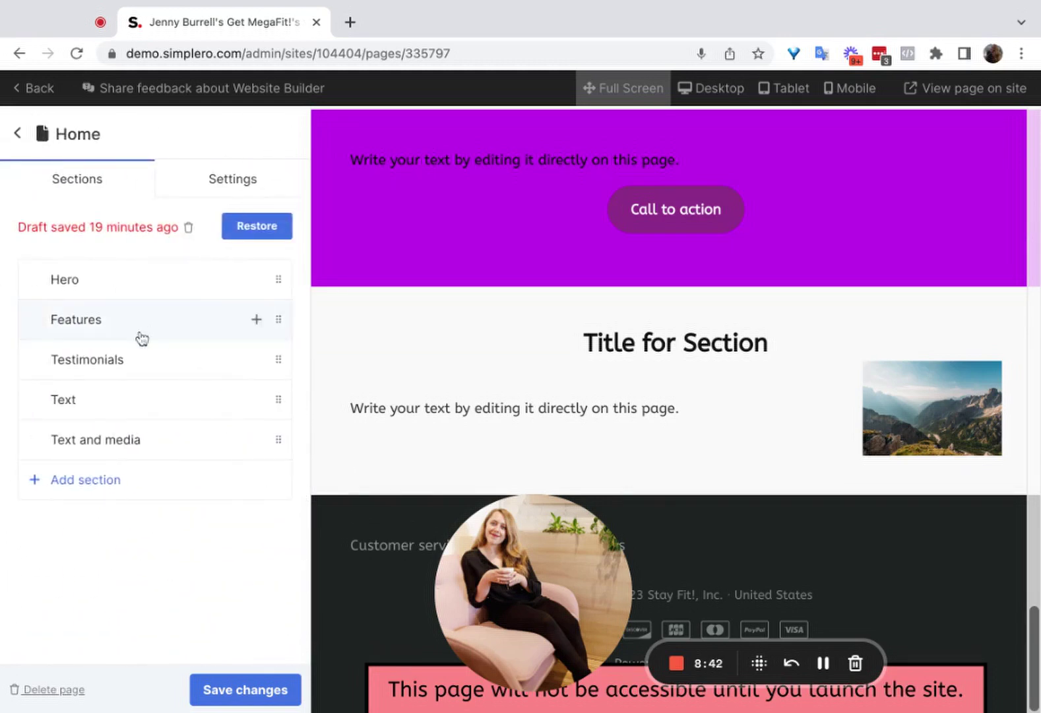
{"action": "left_click", "coordinate": [117, 481]}
{"action": "scroll", "coordinate": [119, 475], "scroll_direction": "down", "scroll_amount": 8}
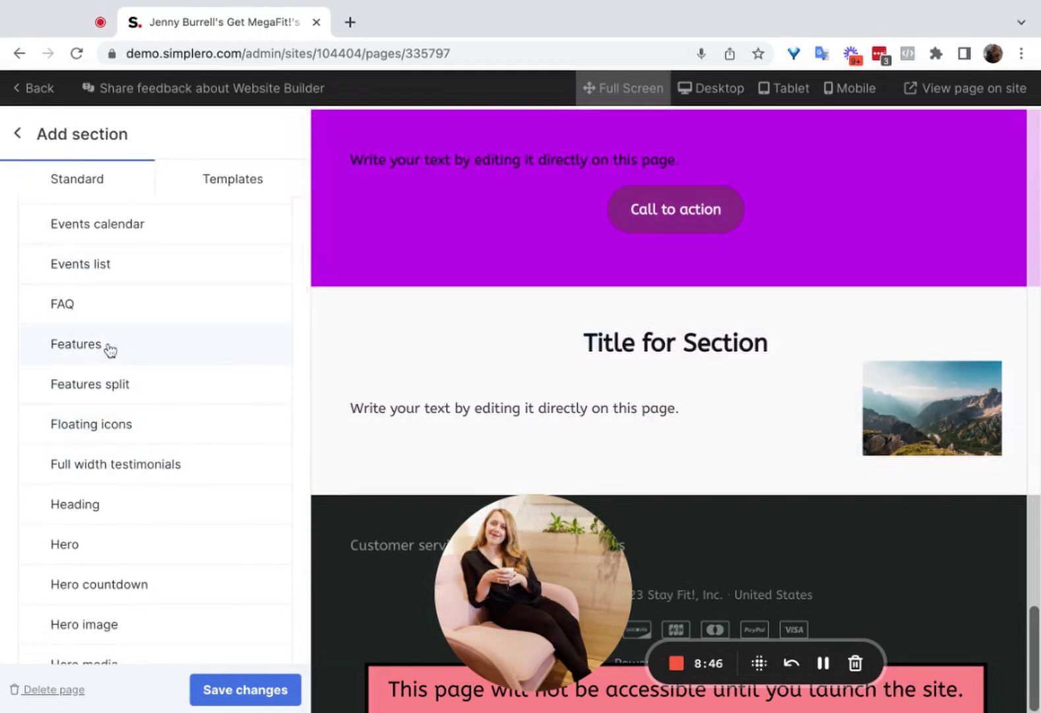
{"action": "left_click", "coordinate": [105, 350]}
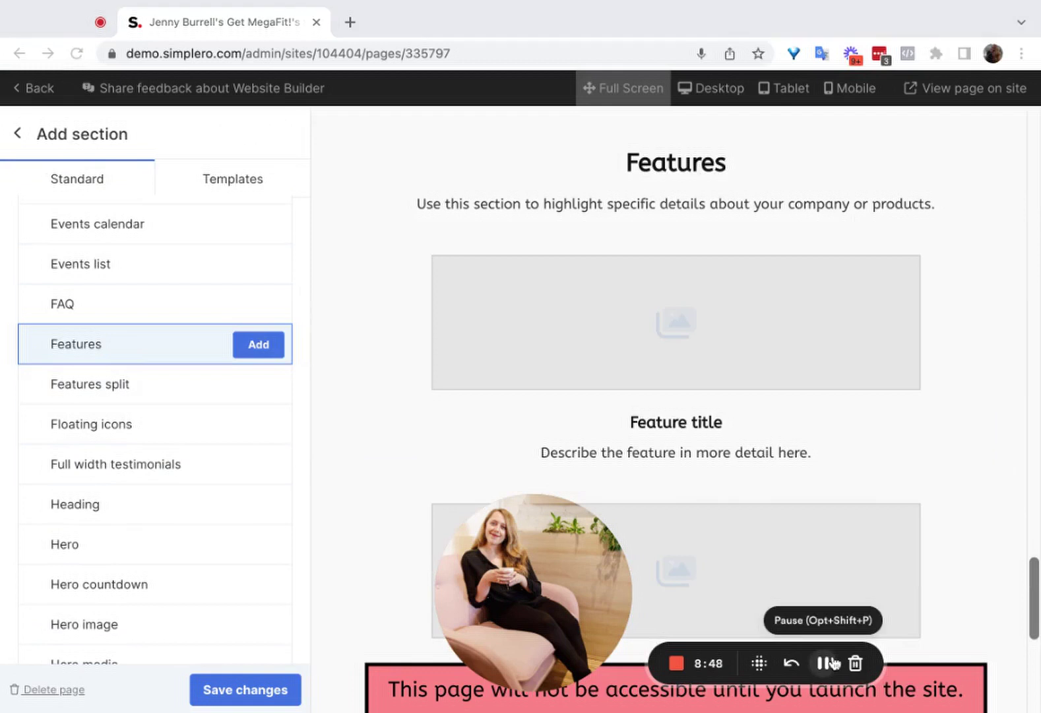
{"action": "left_click", "coordinate": [259, 345]}
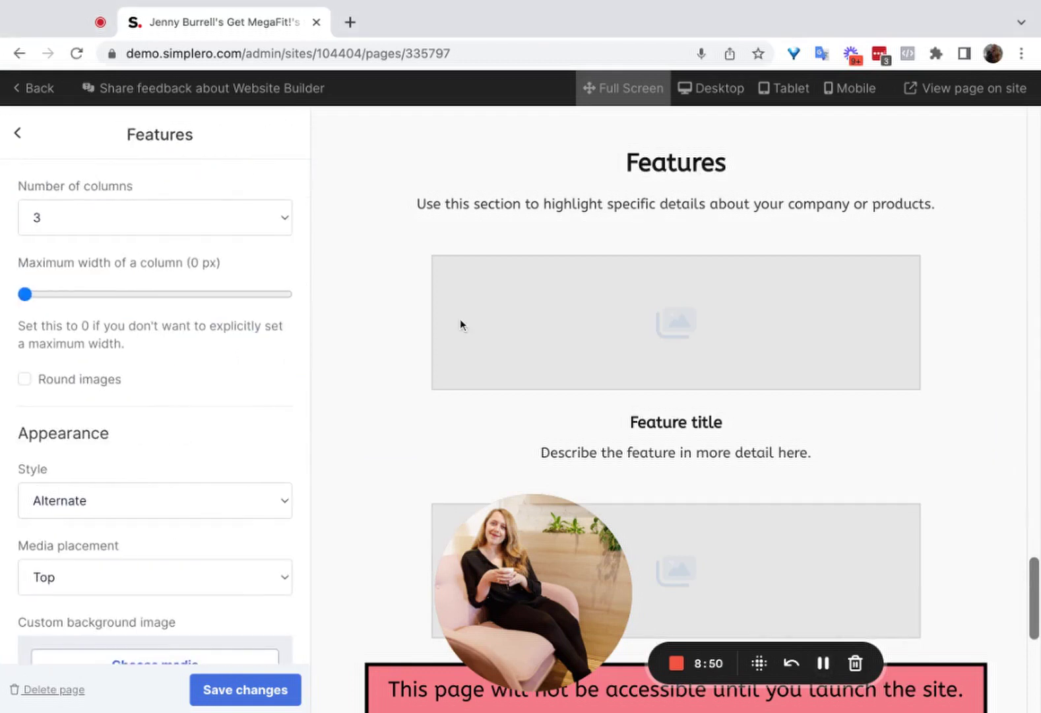
- Keep the Features section at 3 columns, save the changes and open the page on the site
{"action": "left_click", "coordinate": [75, 222]}
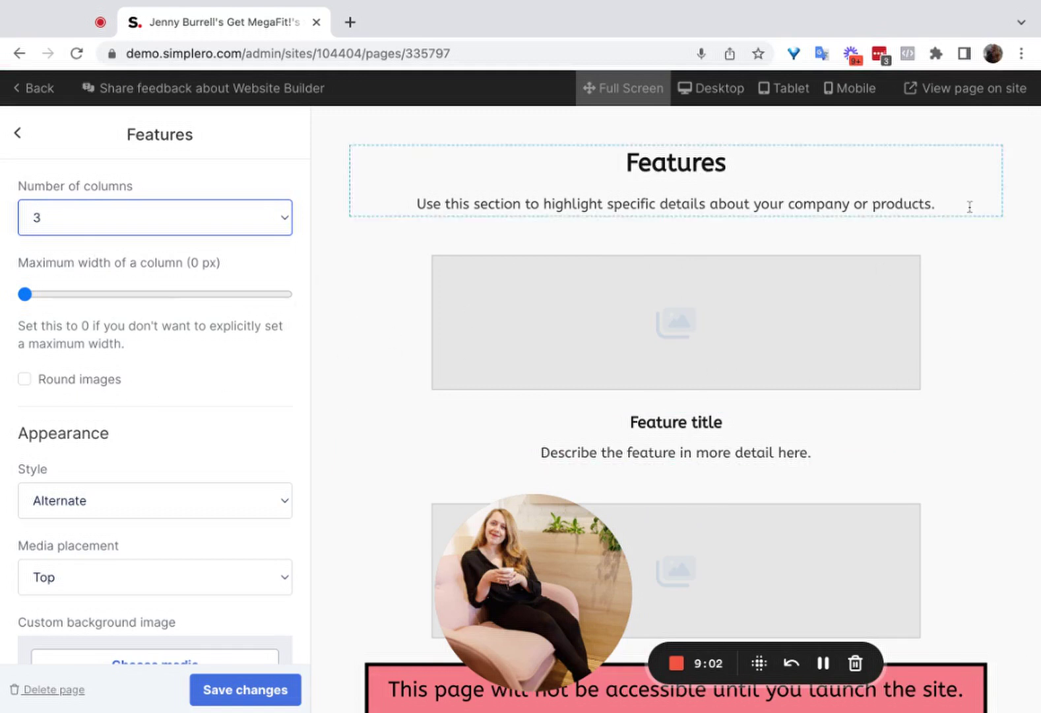
{"action": "left_click", "coordinate": [222, 696]}
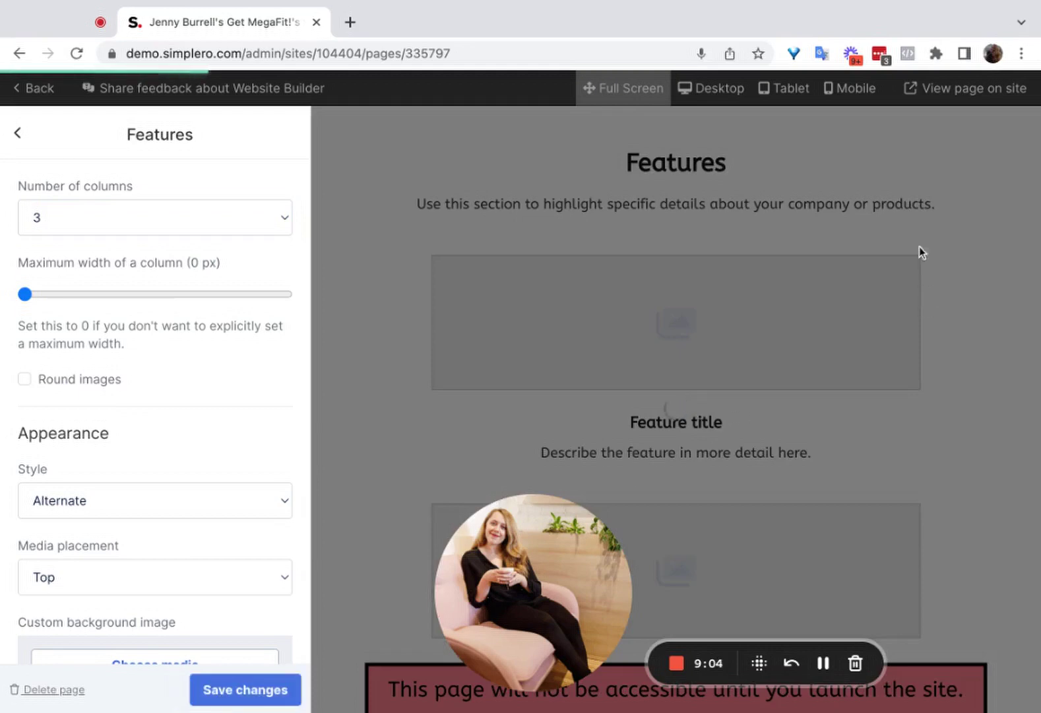
{"action": "left_click", "coordinate": [923, 88]}
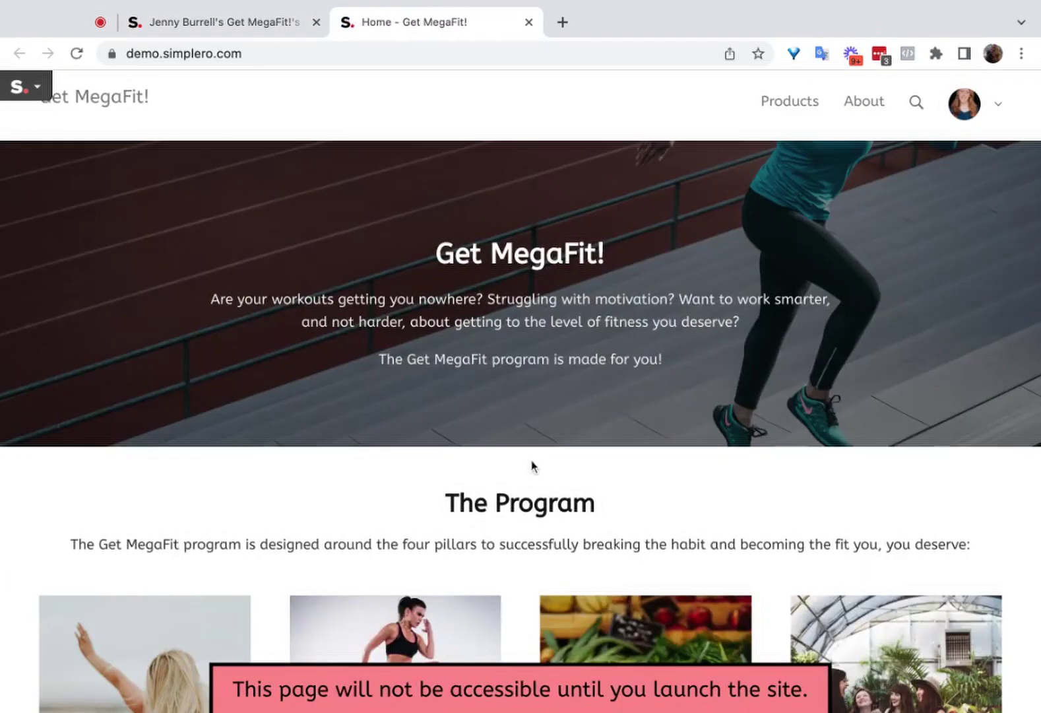
- Examine the column layouts of the Features section and The Program section on the site's Home page
{"action": "scroll", "coordinate": [532, 465], "scroll_direction": "down", "scroll_amount": 20}
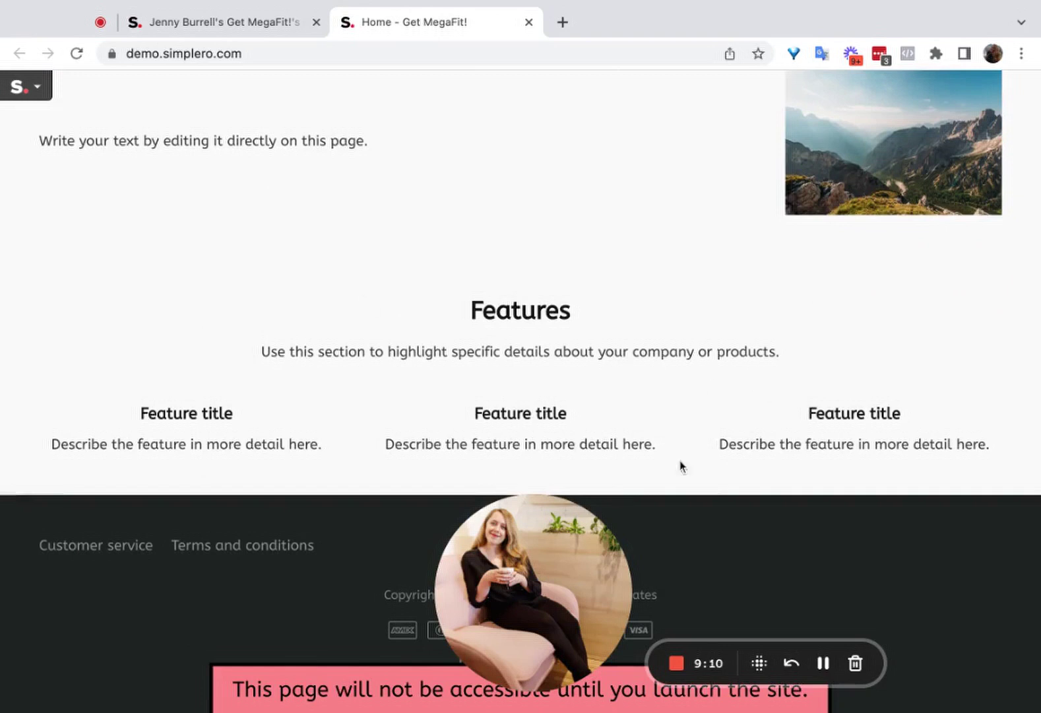
{"action": "scroll", "coordinate": [652, 380], "scroll_direction": "up", "scroll_amount": 2}
{"action": "scroll", "coordinate": [462, 396], "scroll_direction": "down", "scroll_amount": 2}
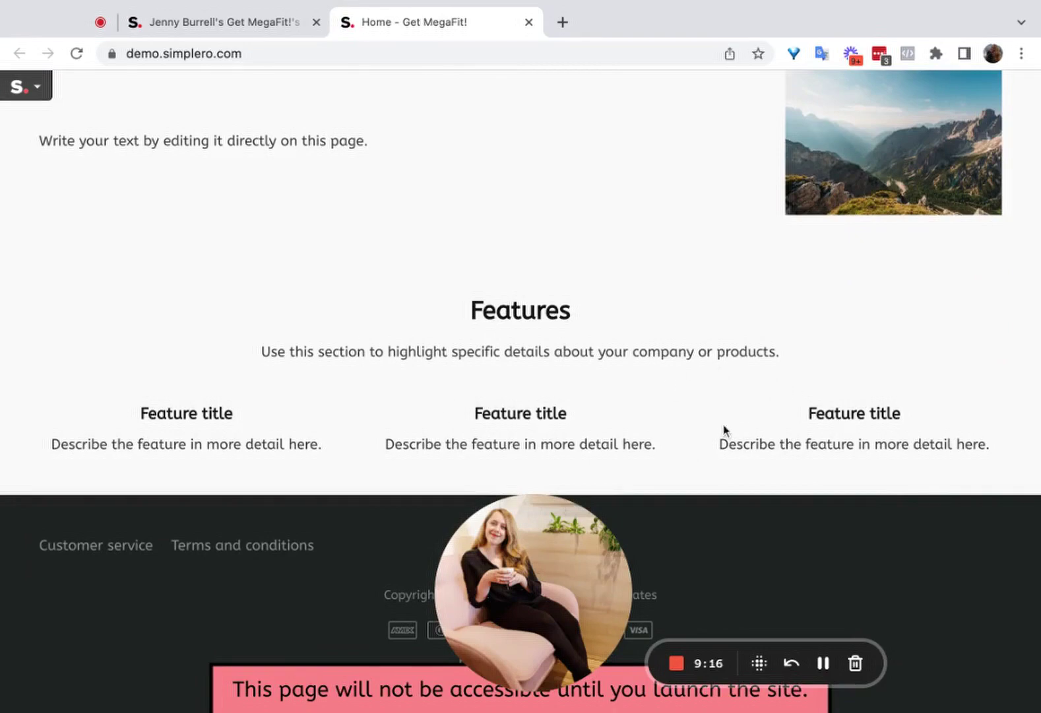
{"action": "scroll", "coordinate": [592, 477], "scroll_direction": "up", "scroll_amount": 15}
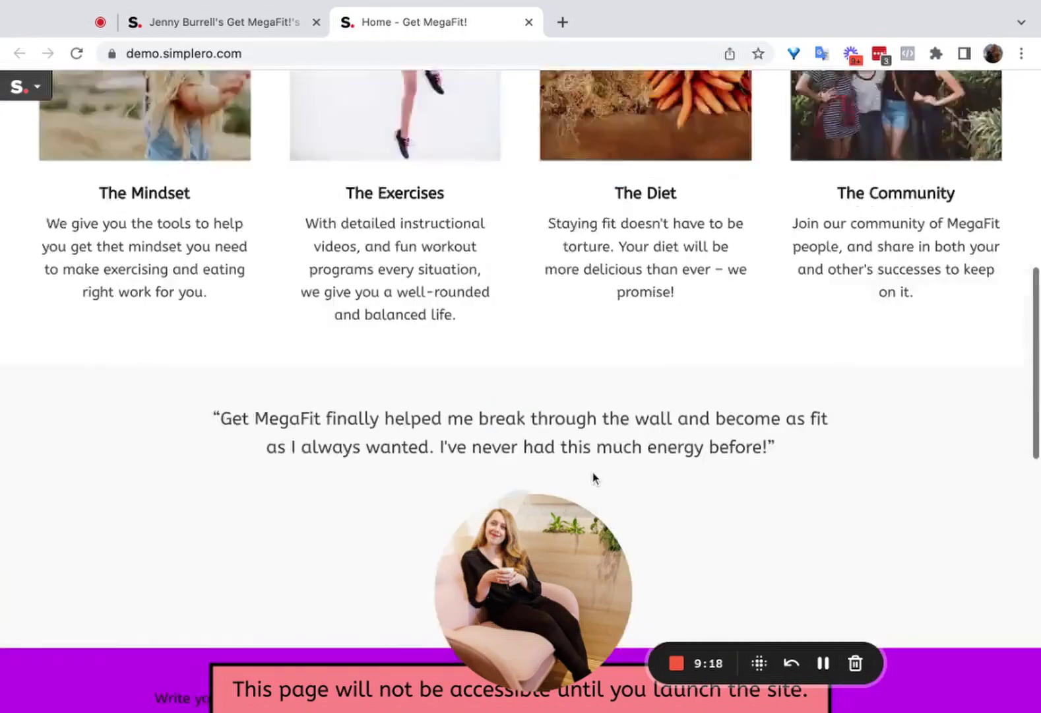
{"action": "scroll", "coordinate": [264, 327], "scroll_direction": "up", "scroll_amount": 1}
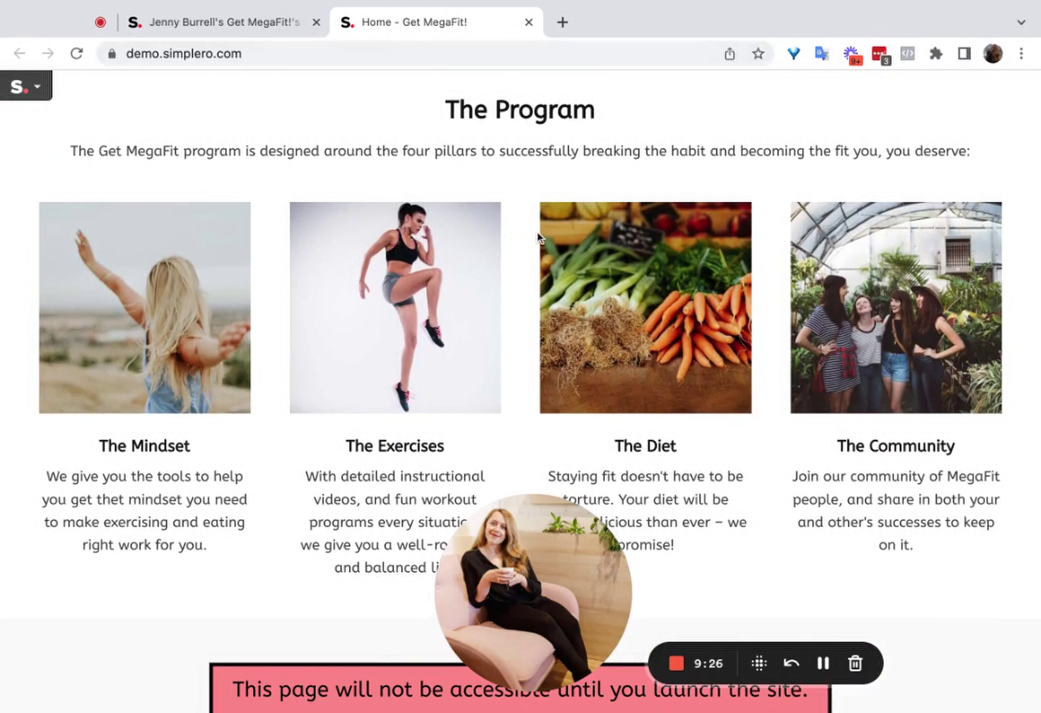
- Review the new Features section's column width, round image, appearance, content and visibility options
{"action": "left_click", "coordinate": [261, 25]}
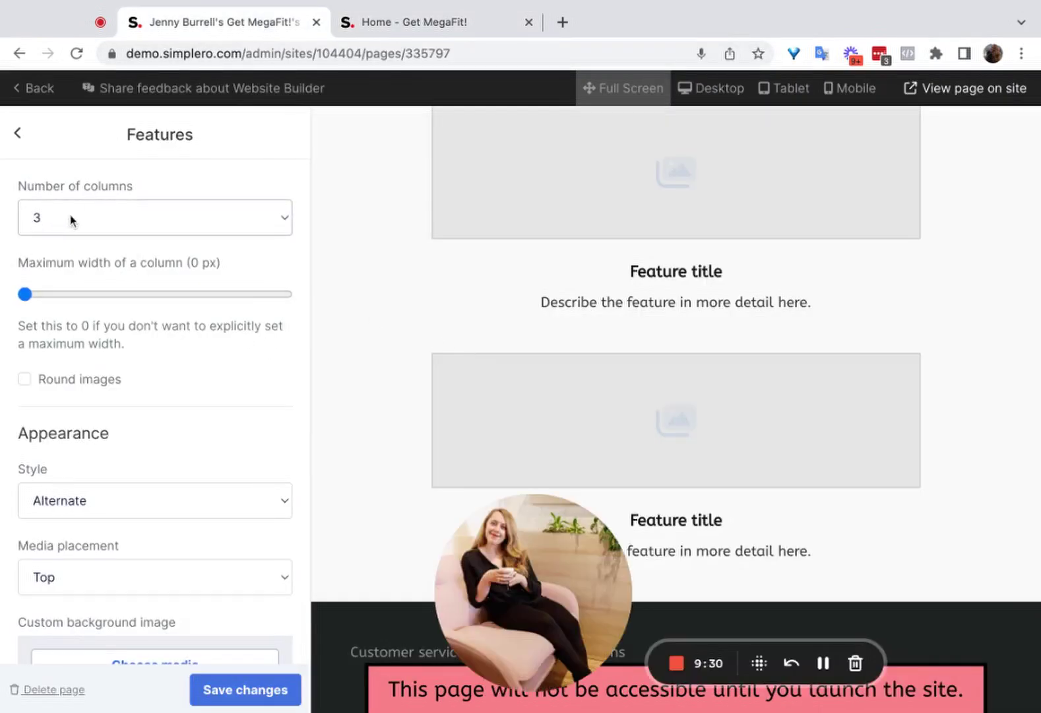
{"action": "mouse_move", "coordinate": [25, 294]}
{"action": "left_mouse_down"}
{"action": "mouse_move", "coordinate": [51, 294]}
{"action": "mouse_move", "coordinate": [25, 294]}
{"action": "left_mouse_up"}
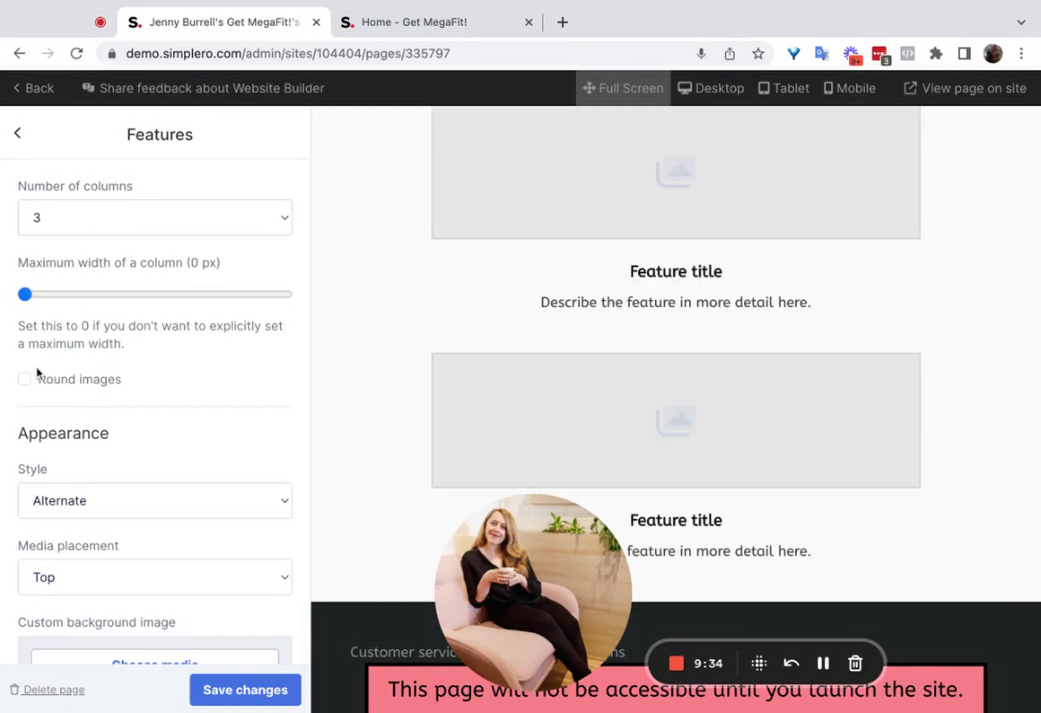
{"action": "scroll", "coordinate": [32, 374], "scroll_direction": "down", "scroll_amount": 5}
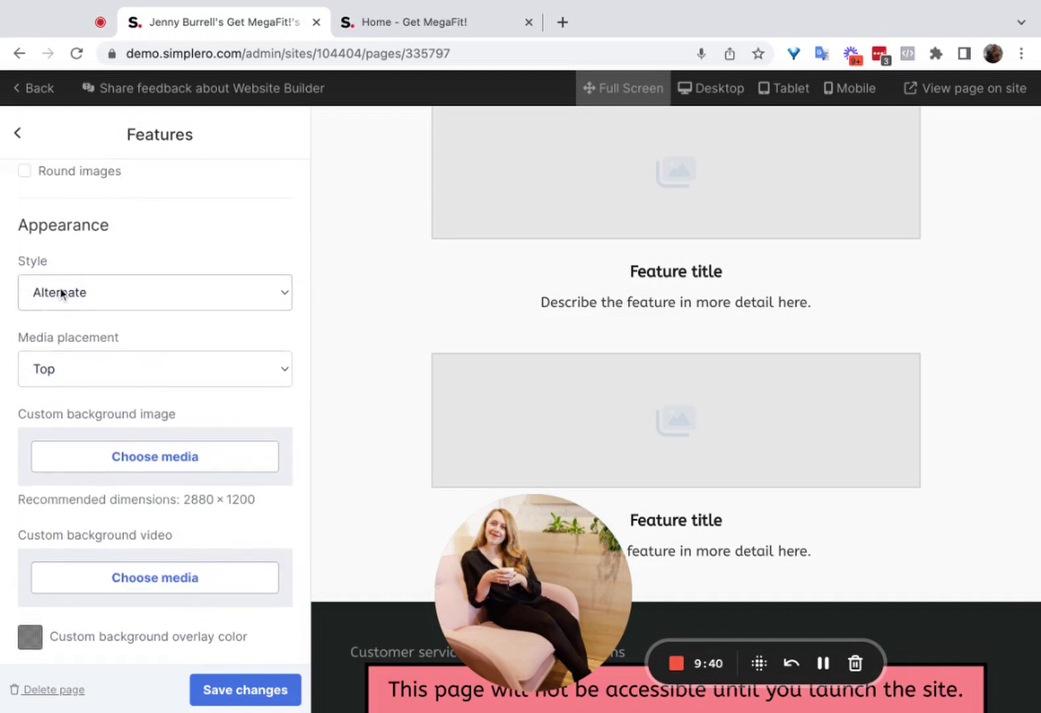
{"action": "scroll", "coordinate": [61, 294], "scroll_direction": "down", "scroll_amount": 5}
{"action": "scroll", "coordinate": [98, 428], "scroll_direction": "down", "scroll_amount": 5}
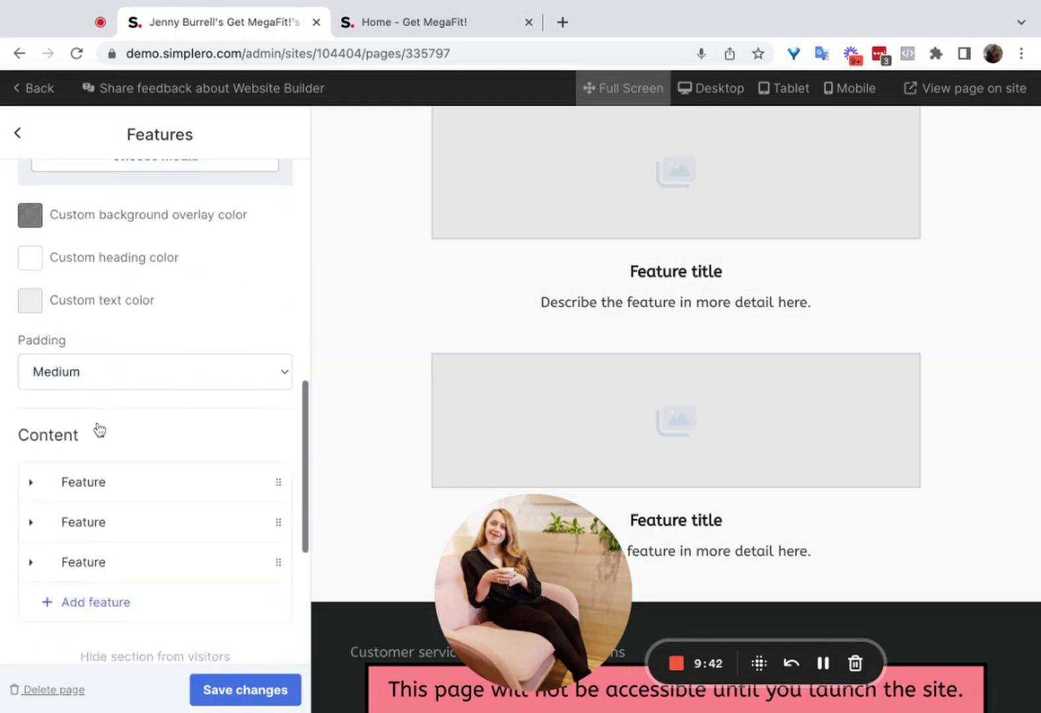
{"action": "scroll", "coordinate": [99, 430], "scroll_direction": "down", "scroll_amount": 2}
{"action": "scroll", "coordinate": [98, 487], "scroll_direction": "down", "scroll_amount": 4}
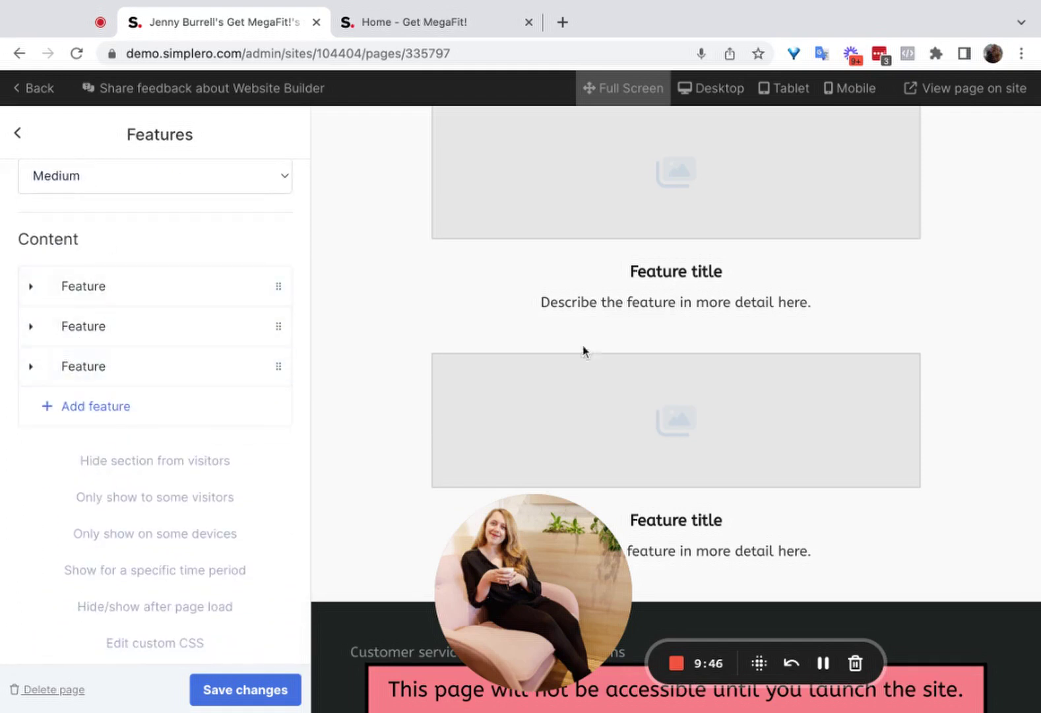
- Compare the new Features section's first feature settings with the illustrated features of The Program on the site
{"action": "left_click", "coordinate": [388, 27]}
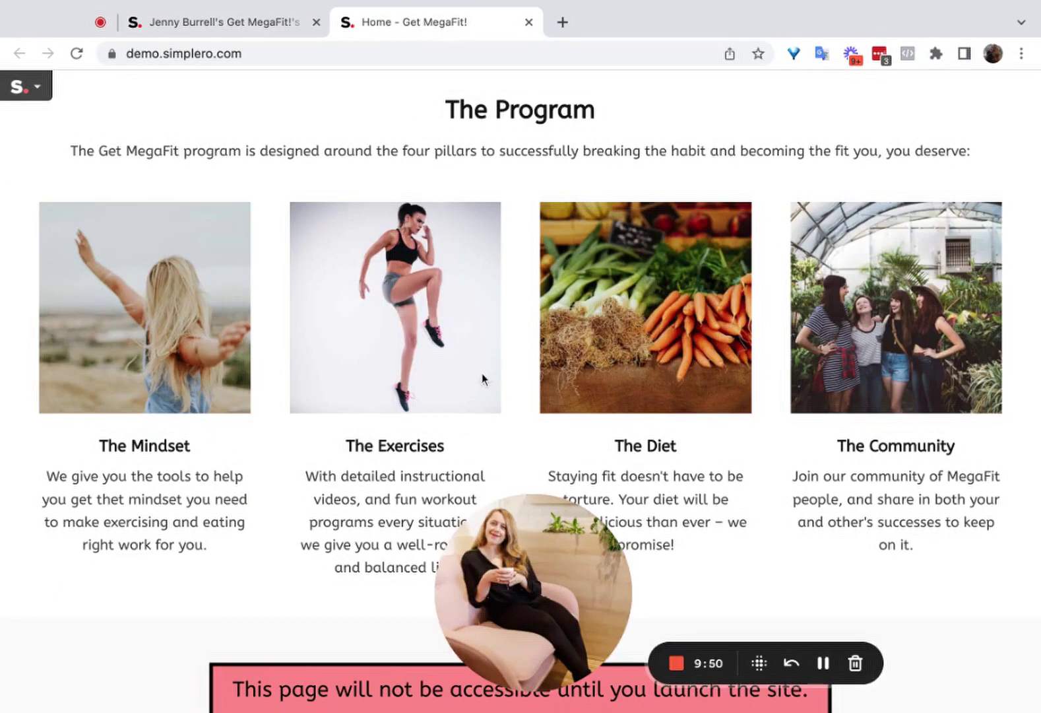
{"action": "left_click", "coordinate": [238, 9]}
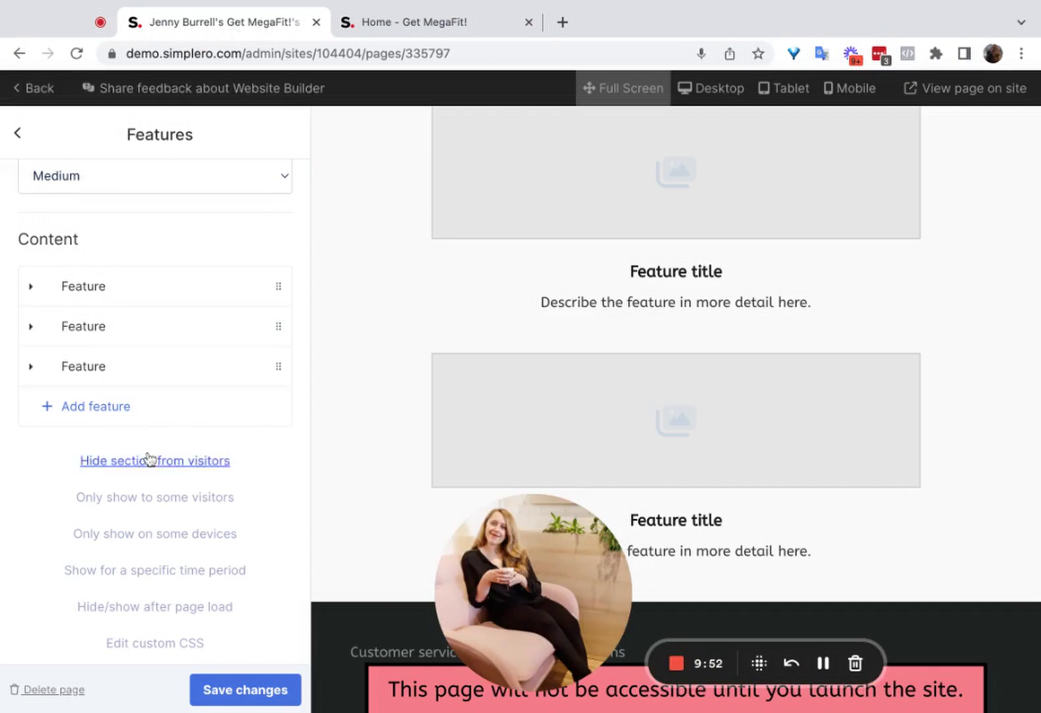
{"action": "left_click", "coordinate": [114, 295]}
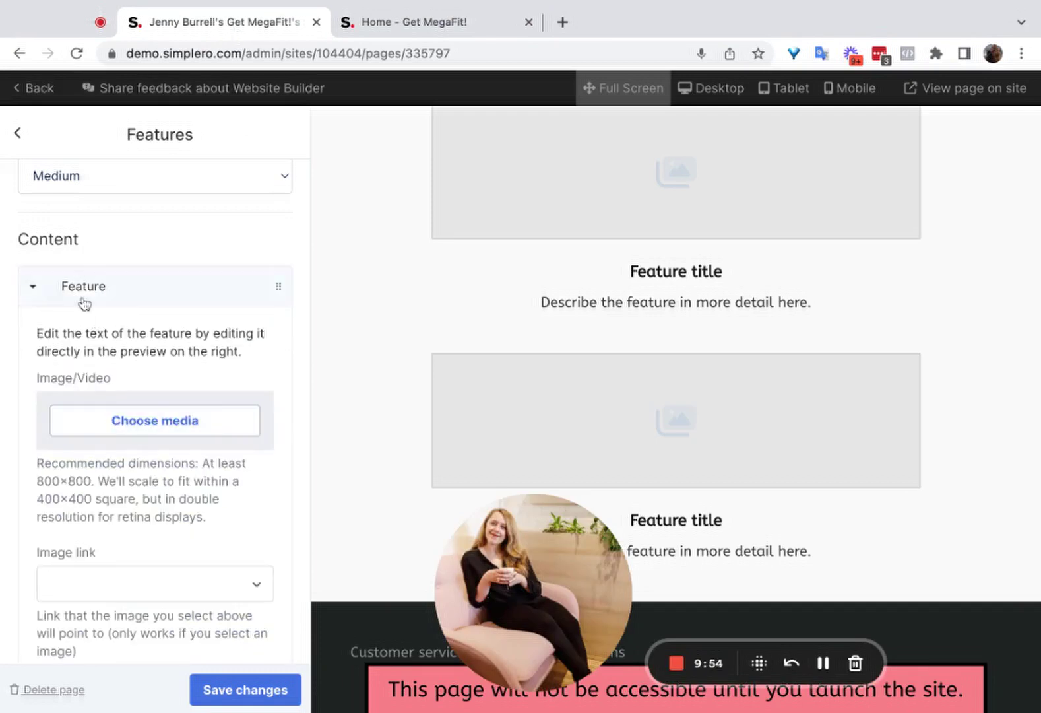
{"action": "left_click", "coordinate": [83, 291]}
{"action": "left_click", "coordinate": [402, 21]}
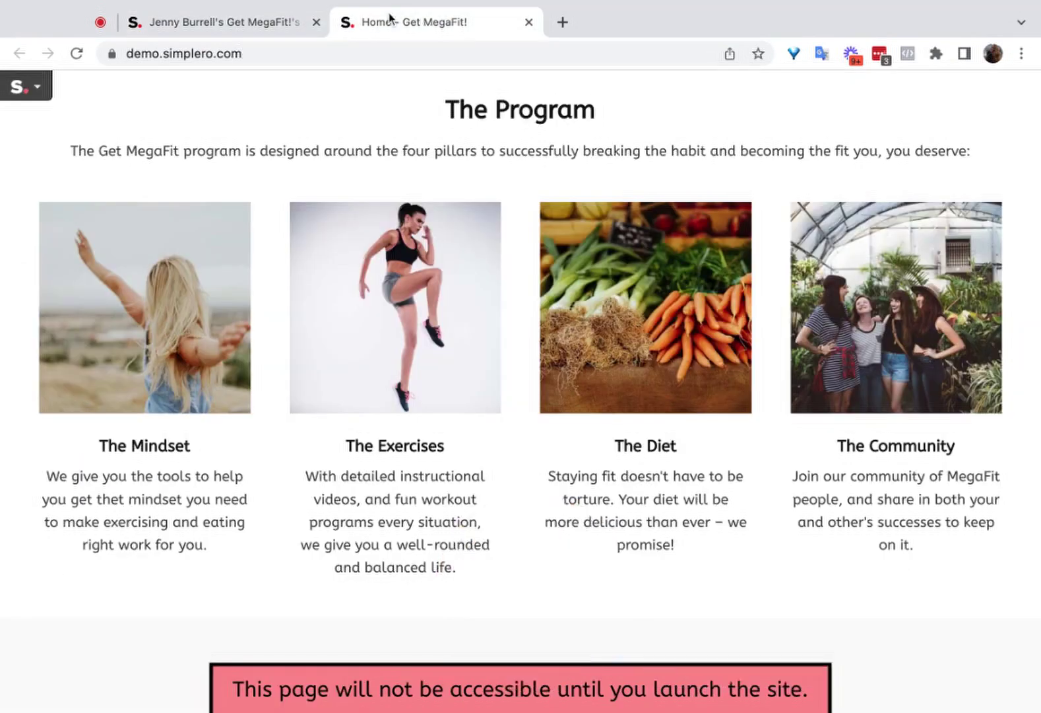
{"action": "left_click", "coordinate": [172, 25]}
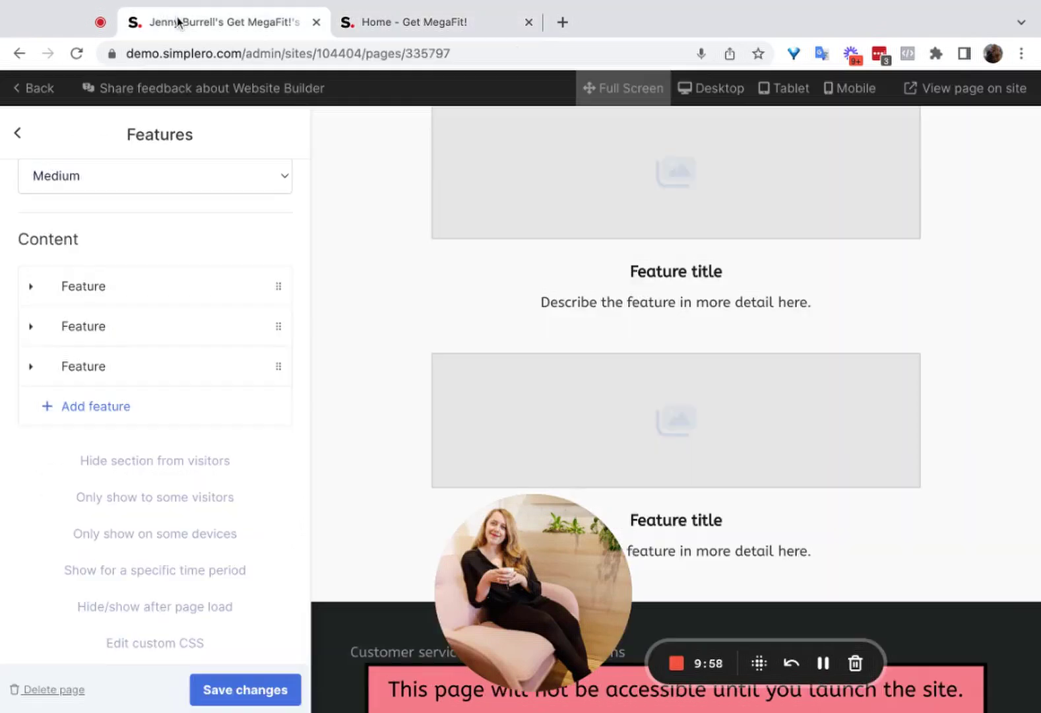
{"action": "left_click", "coordinate": [365, 24]}
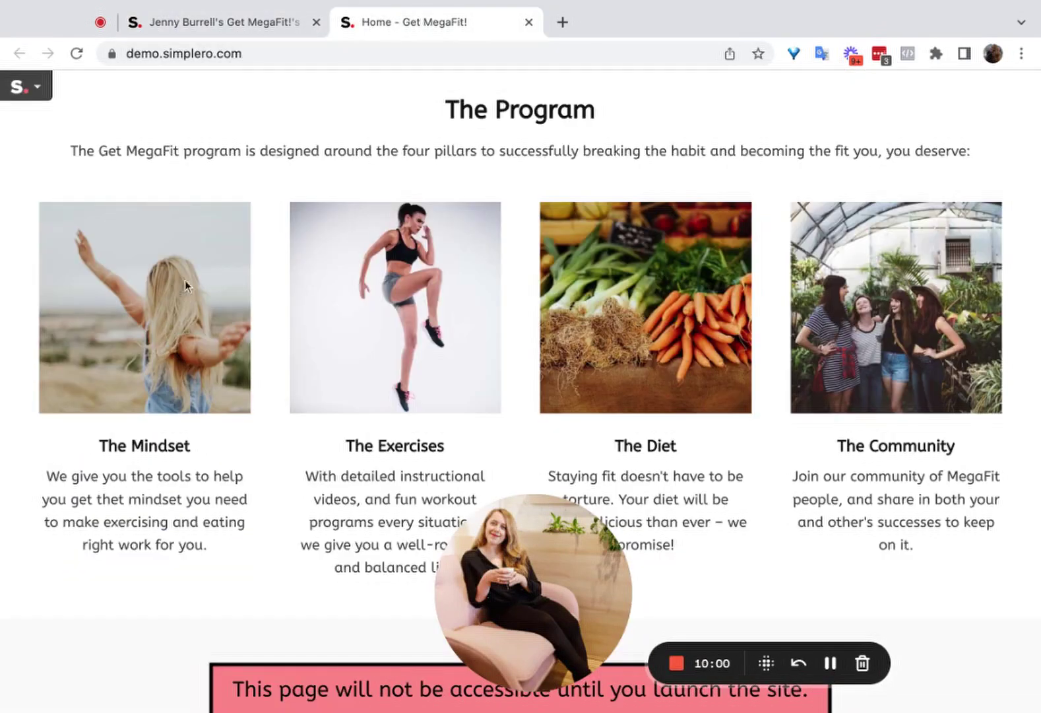
- Inspect the first feature's image settings in The Program's Features section and compare them with the site
{"action": "left_click", "coordinate": [203, 30]}
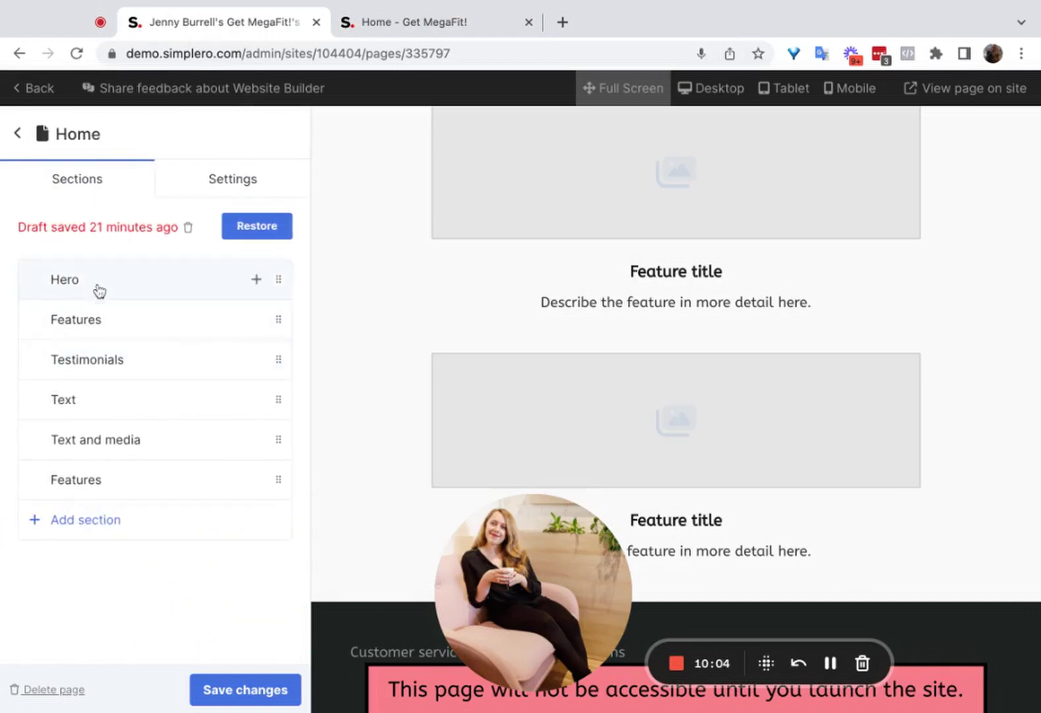
{"action": "left_click", "coordinate": [99, 320]}
{"action": "scroll", "coordinate": [188, 387], "scroll_direction": "down", "scroll_amount": 10}
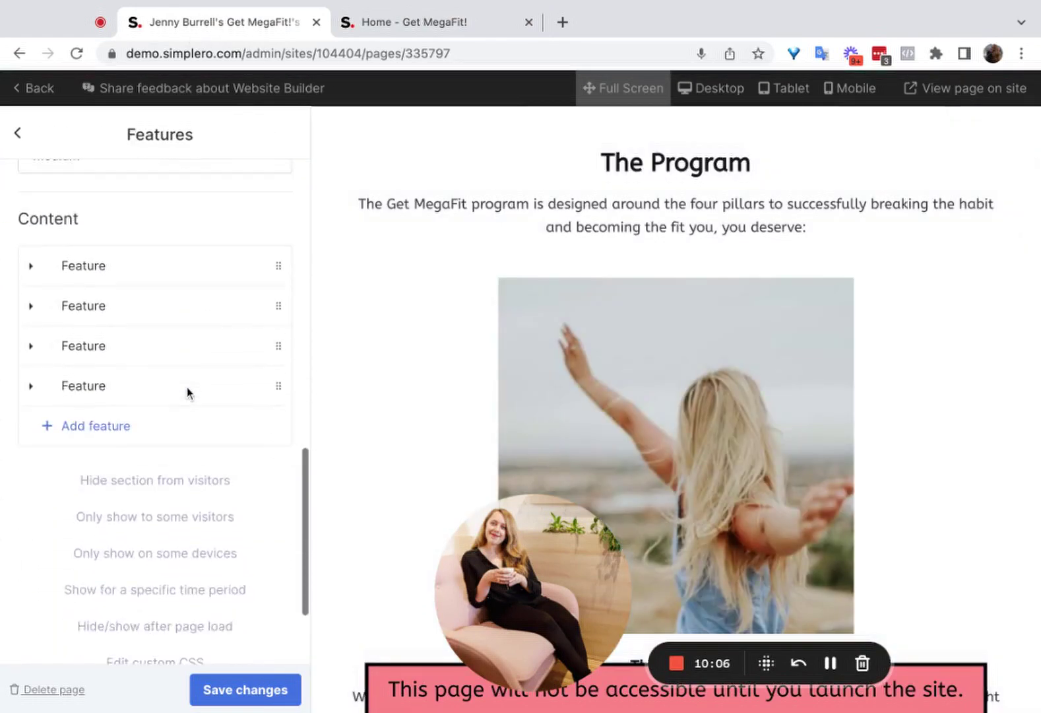
{"action": "scroll", "coordinate": [187, 387], "scroll_direction": "up", "scroll_amount": 2}
{"action": "scroll", "coordinate": [187, 386], "scroll_direction": "down", "scroll_amount": 2}
{"action": "left_click", "coordinate": [112, 307]}
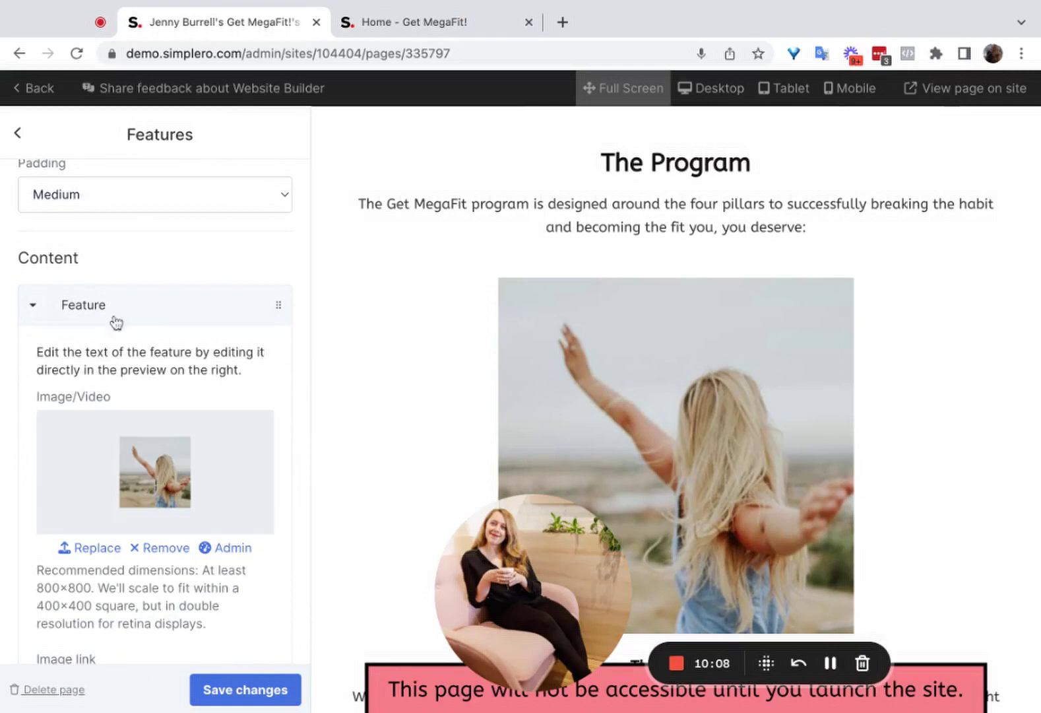
{"action": "scroll", "coordinate": [113, 317], "scroll_direction": "down", "scroll_amount": 2}
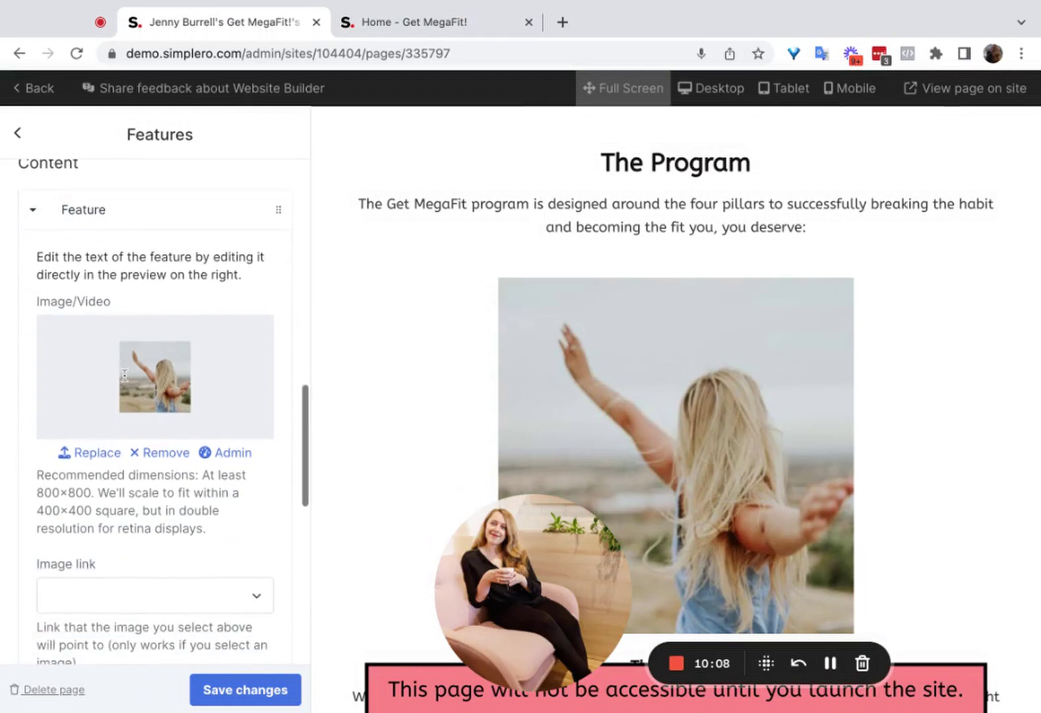
{"action": "left_click", "coordinate": [452, 22]}
{"action": "left_click", "coordinate": [264, 21]}
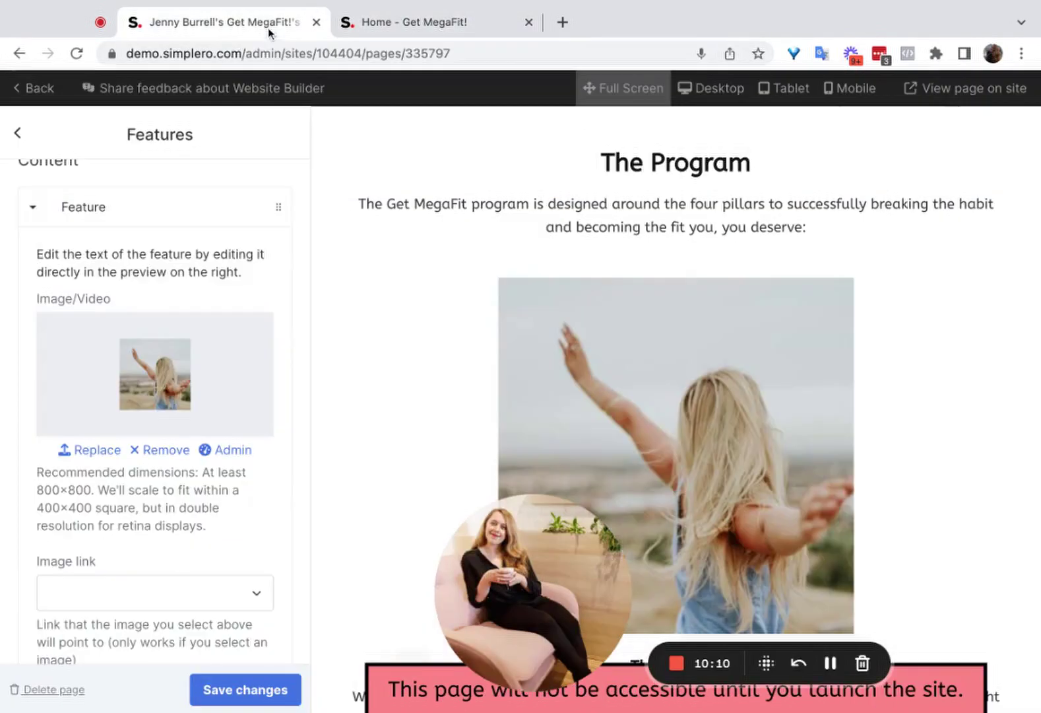
- Inspect the second feature's image settings in The Program section and compare them with The Exercises on the site
{"action": "left_click", "coordinate": [102, 210]}
{"action": "left_click", "coordinate": [102, 250]}
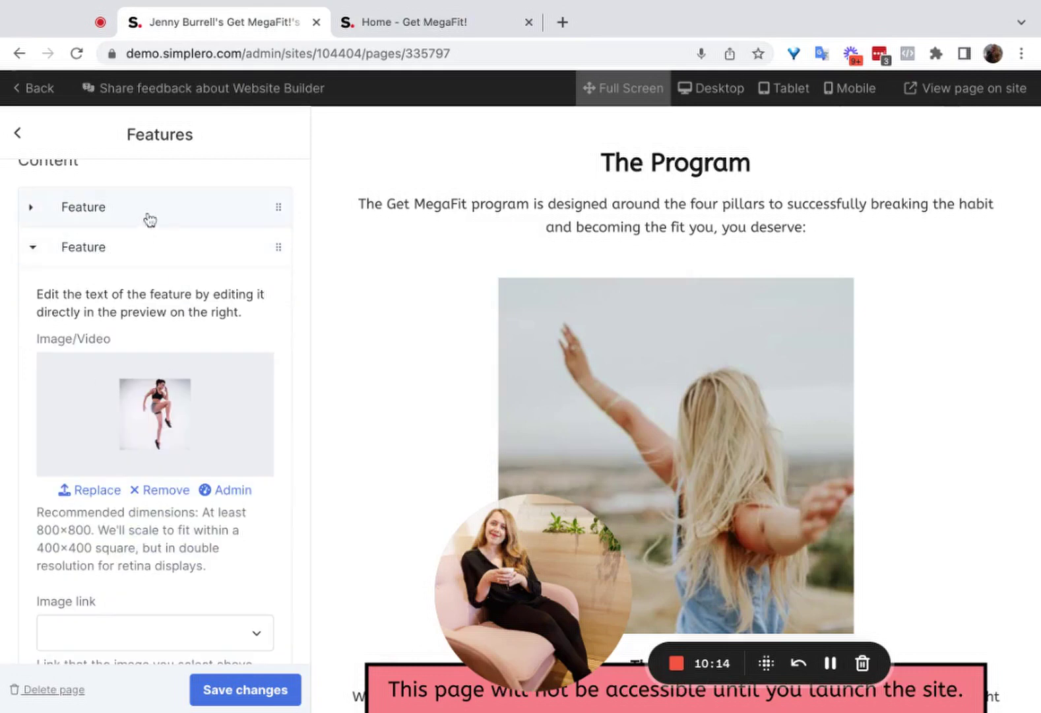
{"action": "left_click", "coordinate": [418, 30]}
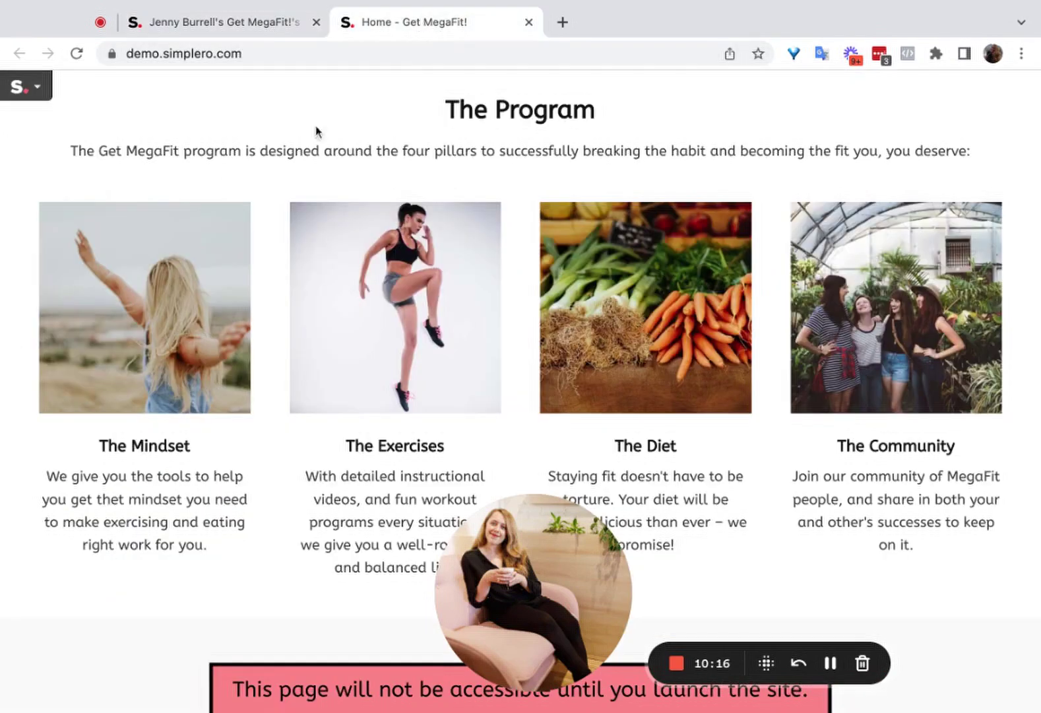
{"action": "left_click", "coordinate": [264, 22]}
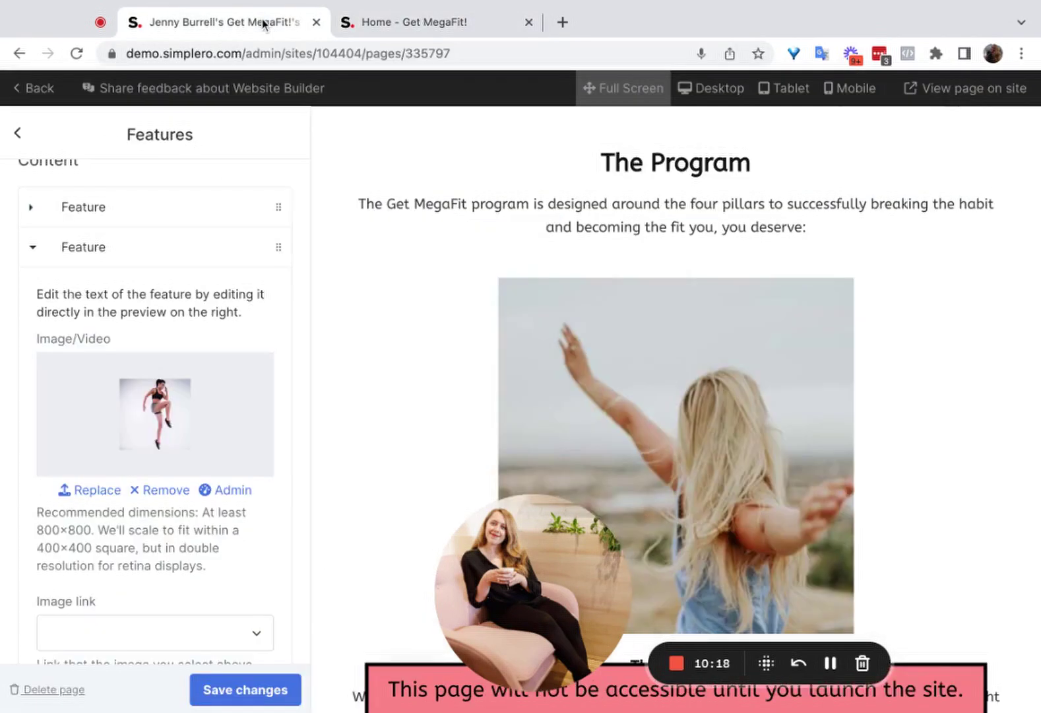
{"action": "left_click", "coordinate": [139, 250]}
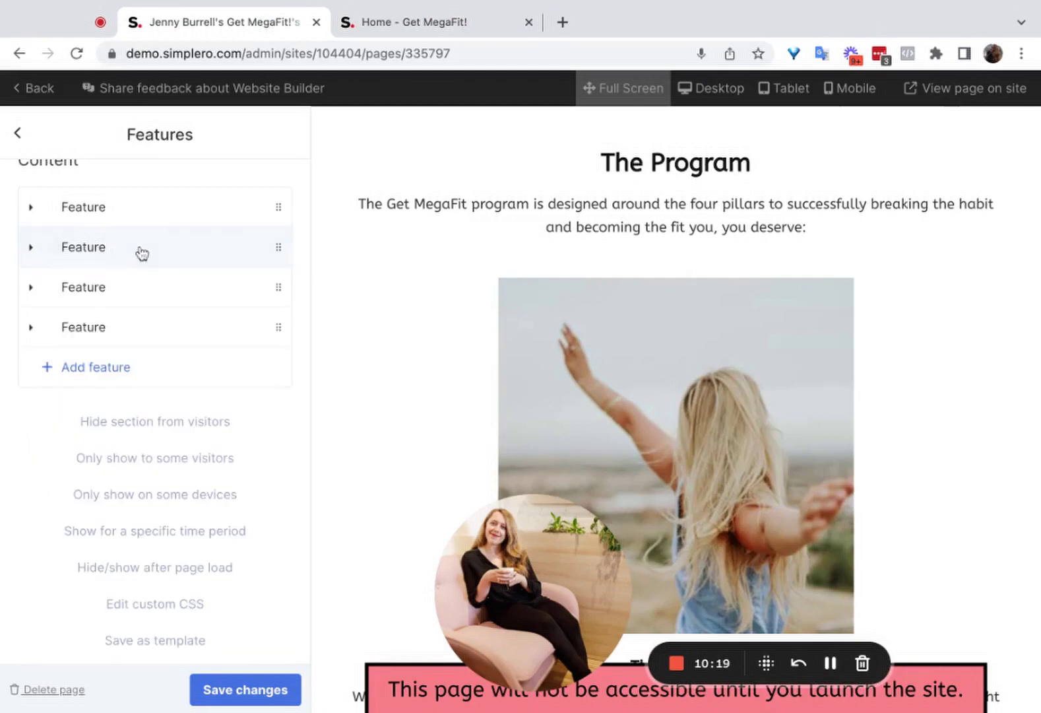
- Examine the image link destinations, new-tab option and removal option of The Program's first feature
{"action": "left_click", "coordinate": [118, 202]}
{"action": "scroll", "coordinate": [121, 256], "scroll_direction": "down", "scroll_amount": 5}
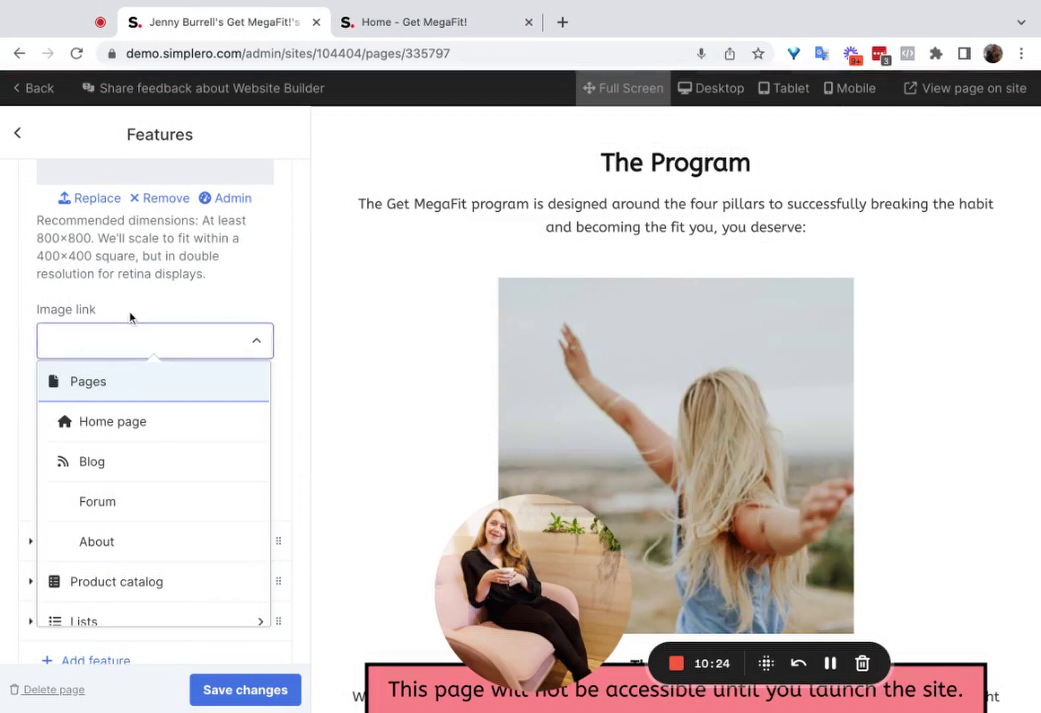
{"action": "left_click", "coordinate": [12, 401]}
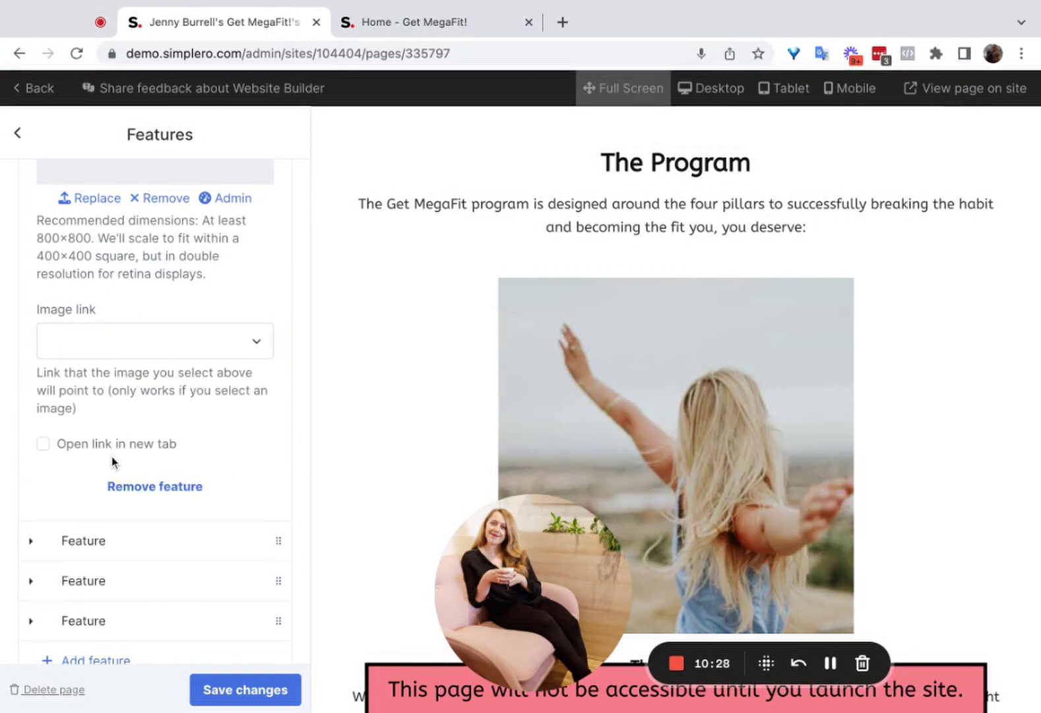
{"action": "scroll", "coordinate": [111, 460], "scroll_direction": "down", "scroll_amount": 3}
{"action": "scroll", "coordinate": [119, 423], "scroll_direction": "up", "scroll_amount": 2}
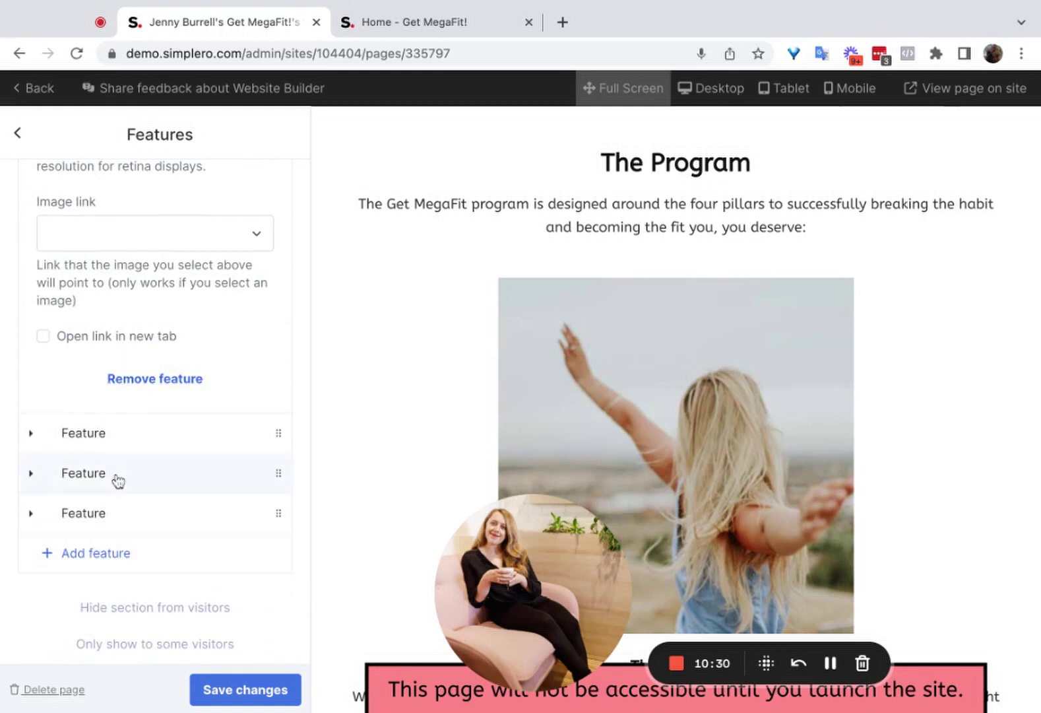
- Select The Program heading and introduction in the preview to inspect the inline text editing options
{"action": "left_click", "coordinate": [665, 170]}
{"action": "triple_click", "coordinate": [820, 227]}
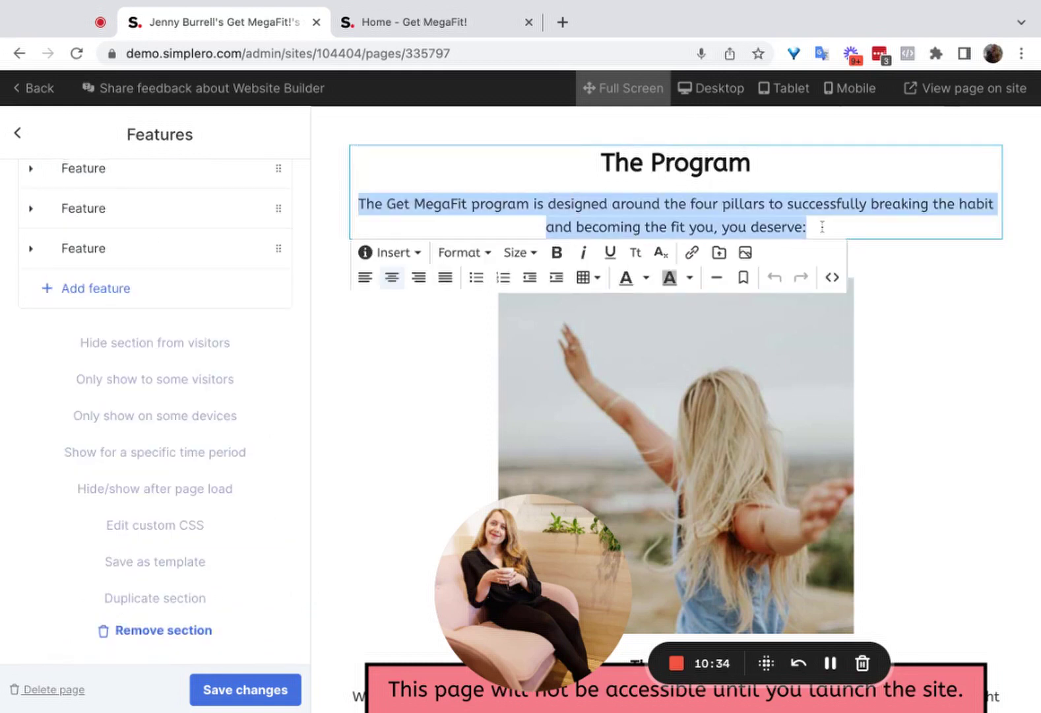
{"action": "key", "text": "ctrl+a"}
{"action": "left_click", "coordinate": [559, 173]}
- Correct "thet" to "the" in The Mindset feature's description and save the page changes
{"action": "scroll", "coordinate": [658, 207], "scroll_direction": "down", "scroll_amount": 2}
{"action": "scroll", "coordinate": [658, 207], "scroll_direction": "down", "scroll_amount": 5}
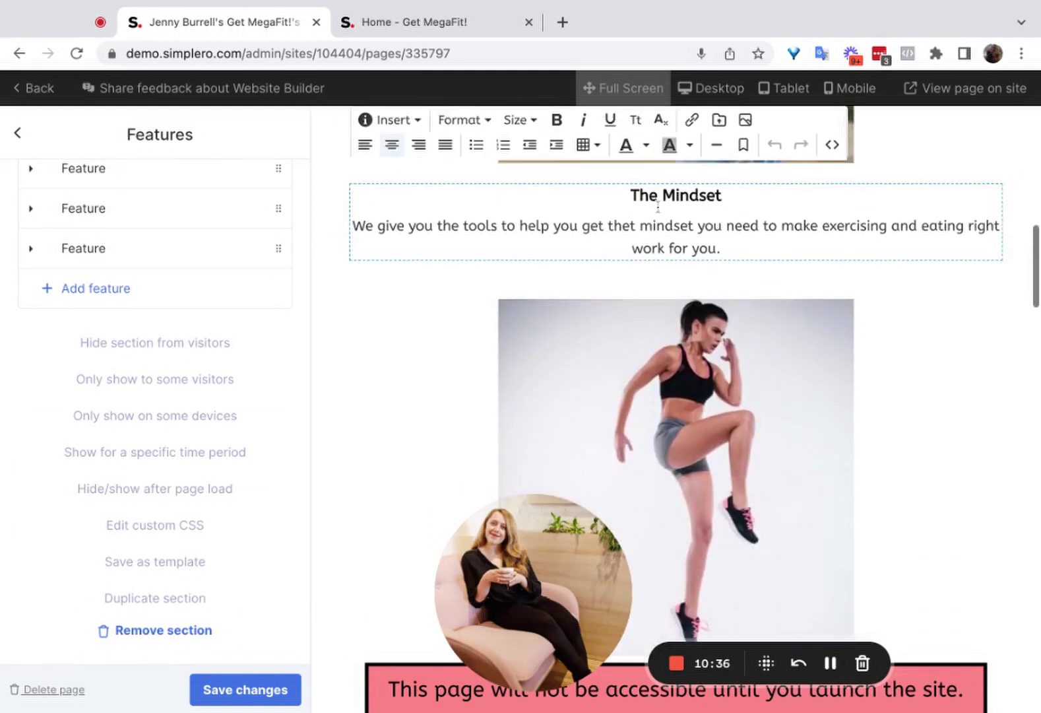
{"action": "left_click", "coordinate": [754, 201]}
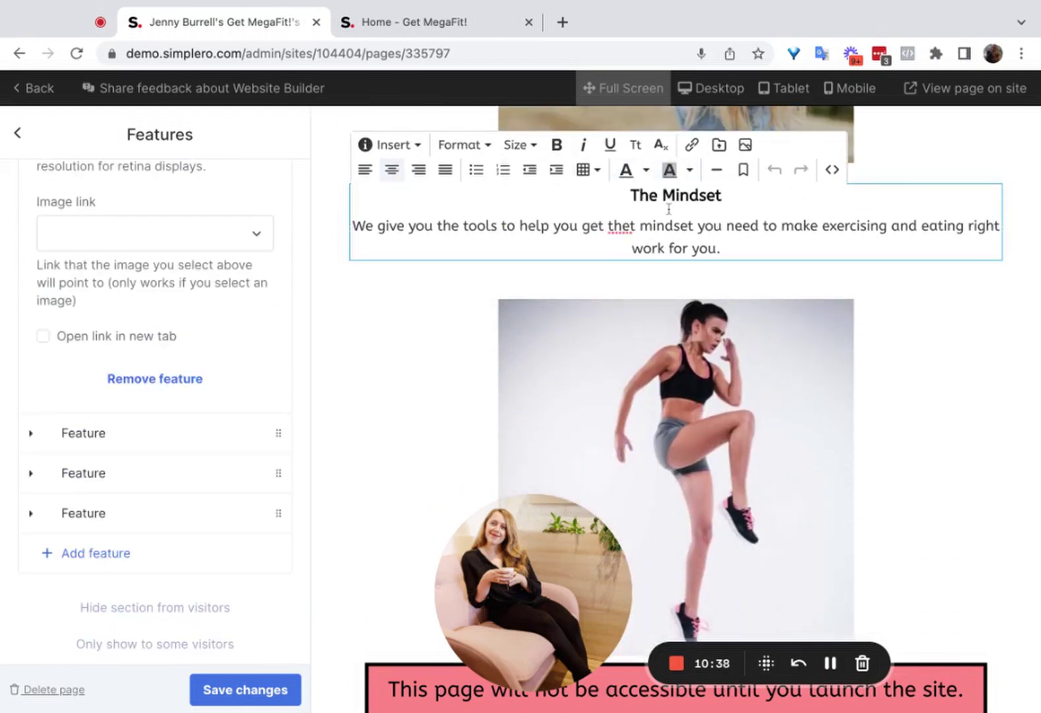
{"action": "left_click", "coordinate": [635, 225]}
{"action": "key", "text": "BackSpace"}
{"action": "scroll", "coordinate": [702, 284], "scroll_direction": "up", "scroll_amount": 2}
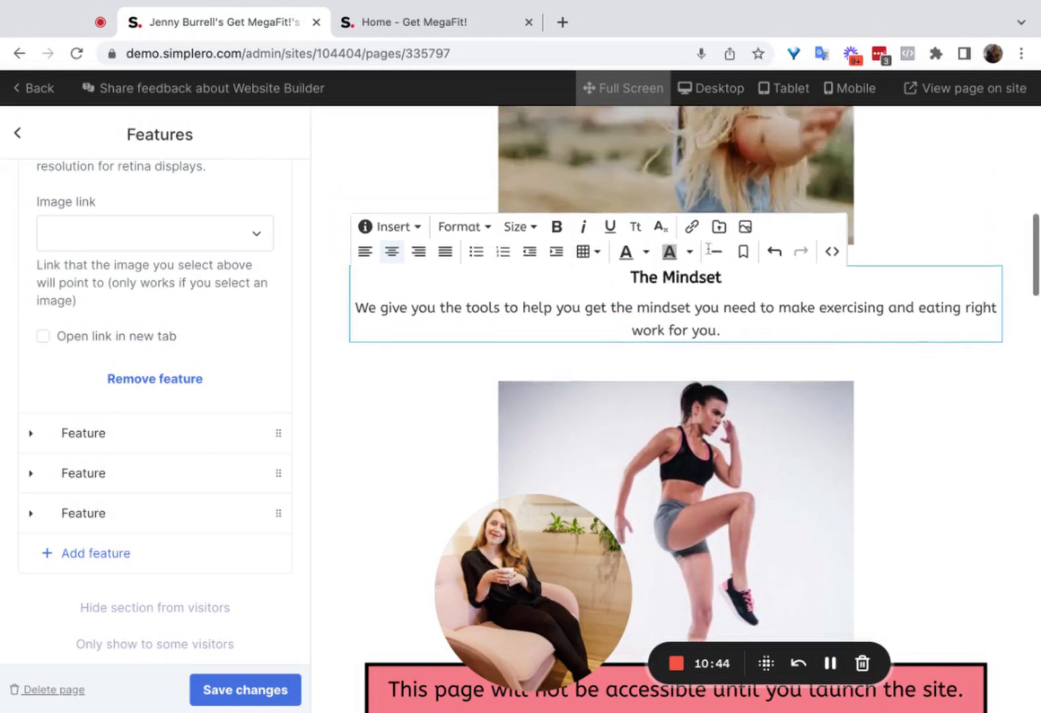
{"action": "scroll", "coordinate": [708, 246], "scroll_direction": "down", "scroll_amount": 15}
{"action": "scroll", "coordinate": [709, 246], "scroll_direction": "down", "scroll_amount": 12}
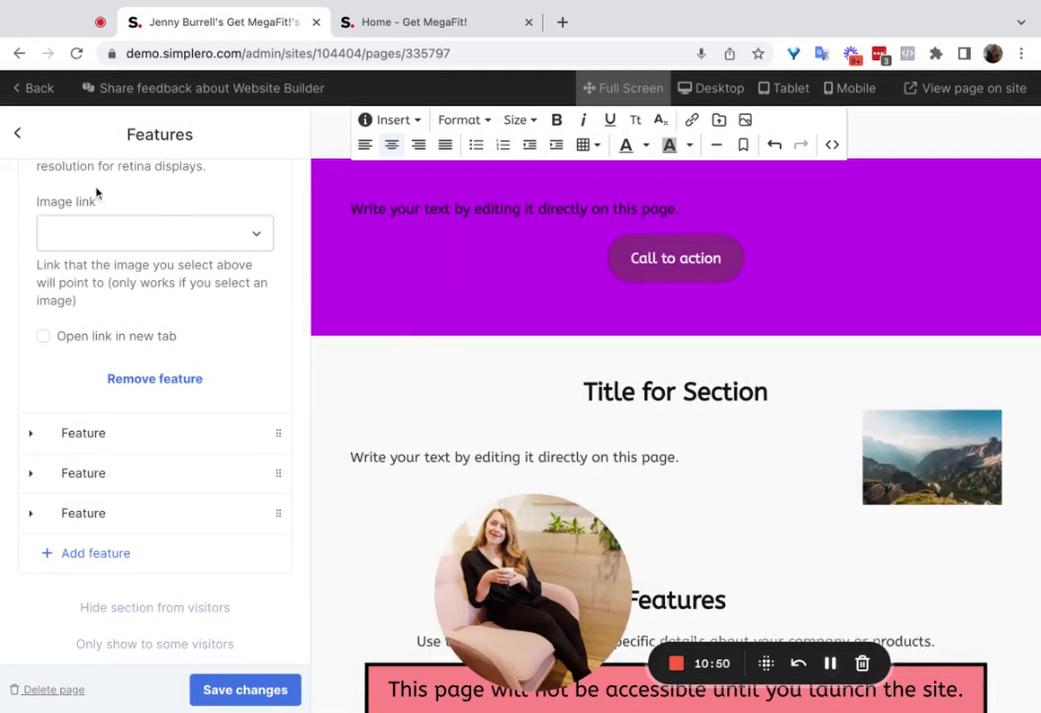
{"action": "left_click", "coordinate": [258, 691]}
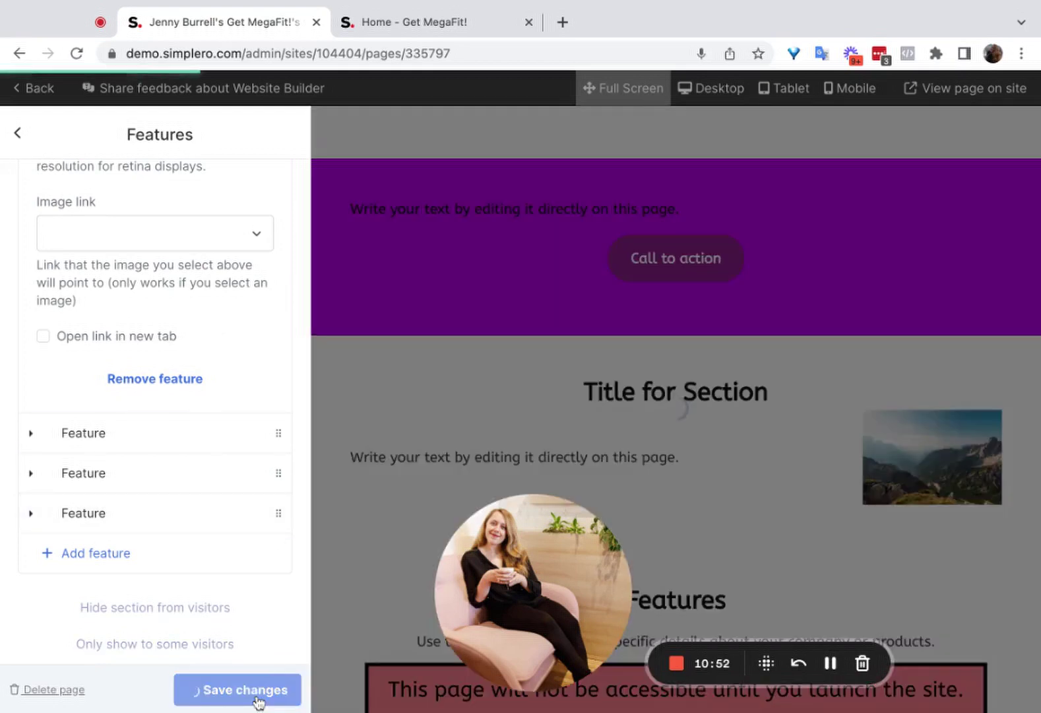
- Return to the Home page's section list and browse the standard section types available to add
{"action": "left_click", "coordinate": [32, 134]}
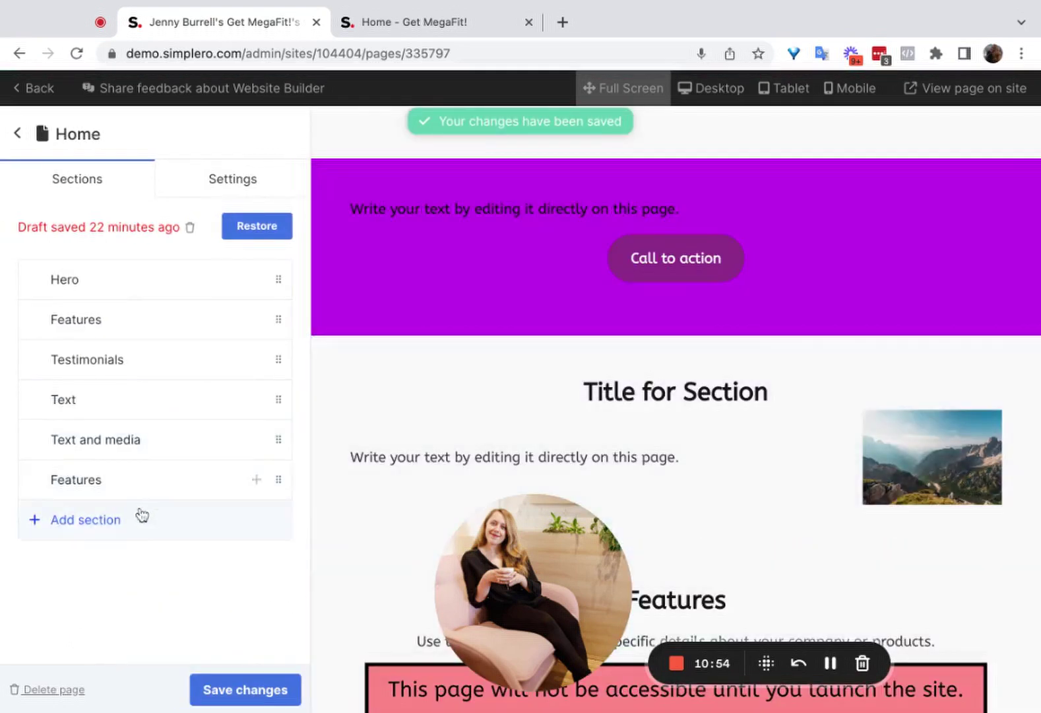
{"action": "left_click", "coordinate": [137, 519]}
{"action": "scroll", "coordinate": [151, 462], "scroll_direction": "down", "scroll_amount": 12}
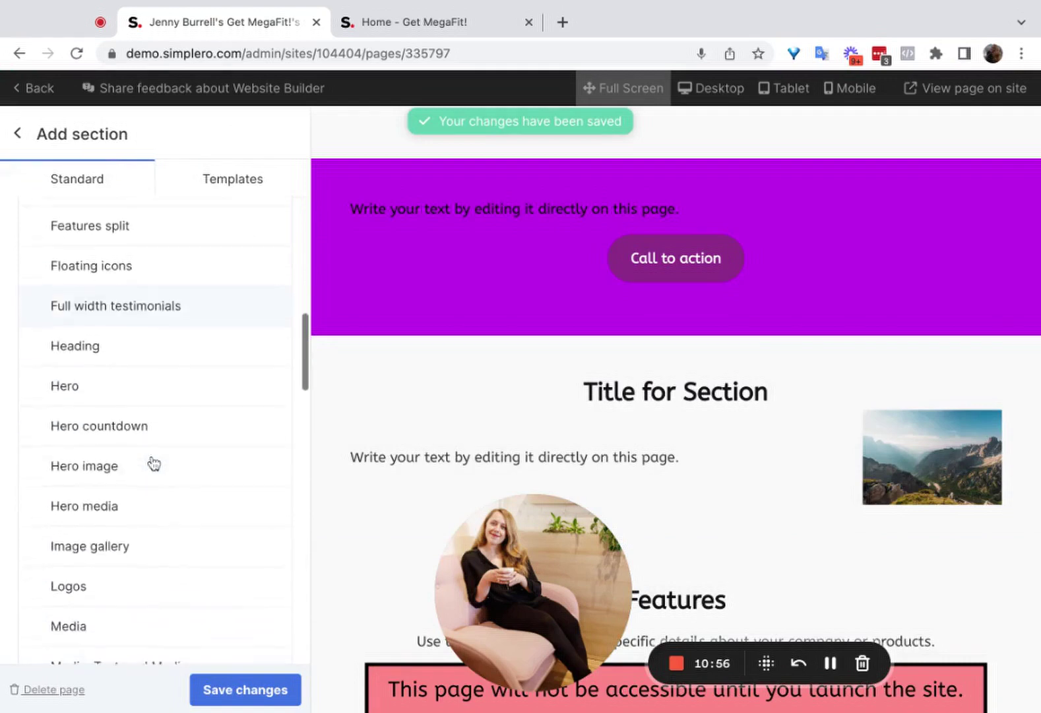
{"action": "scroll", "coordinate": [154, 463], "scroll_direction": "down", "scroll_amount": 10}
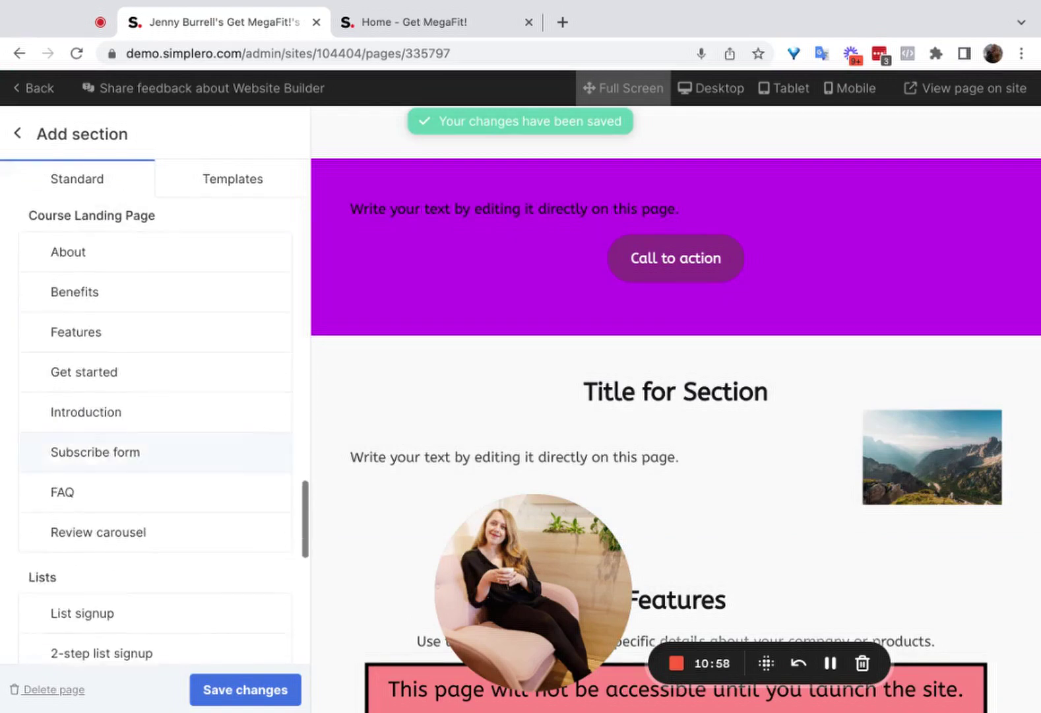
{"action": "scroll", "coordinate": [152, 423], "scroll_direction": "down", "scroll_amount": 4}
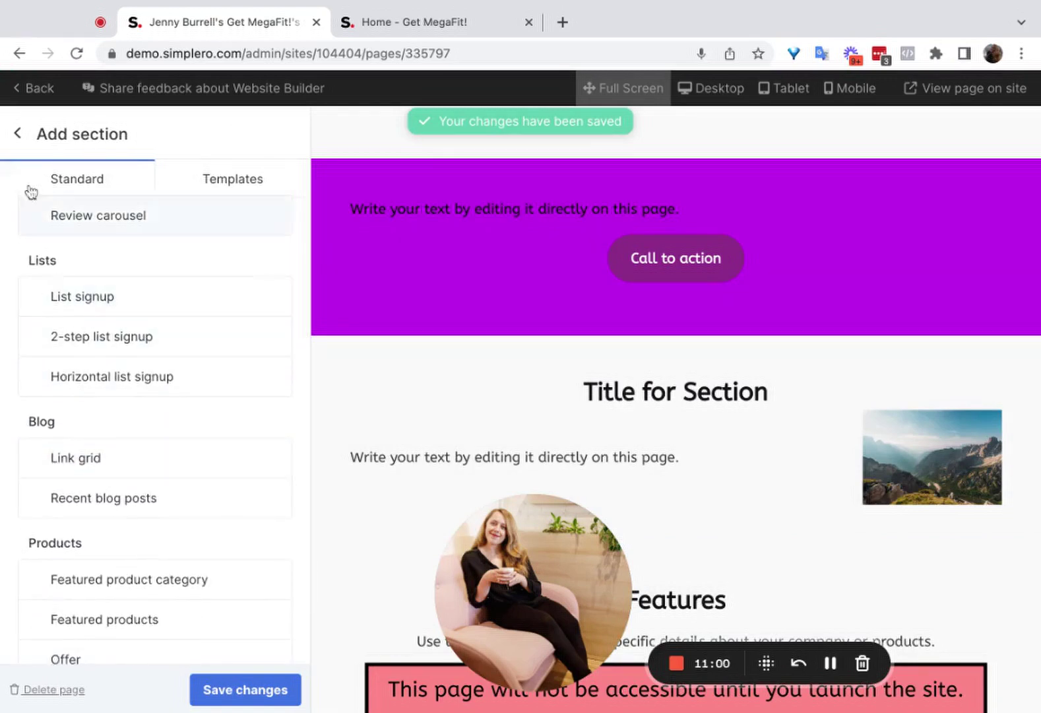
{"action": "left_click", "coordinate": [22, 135]}
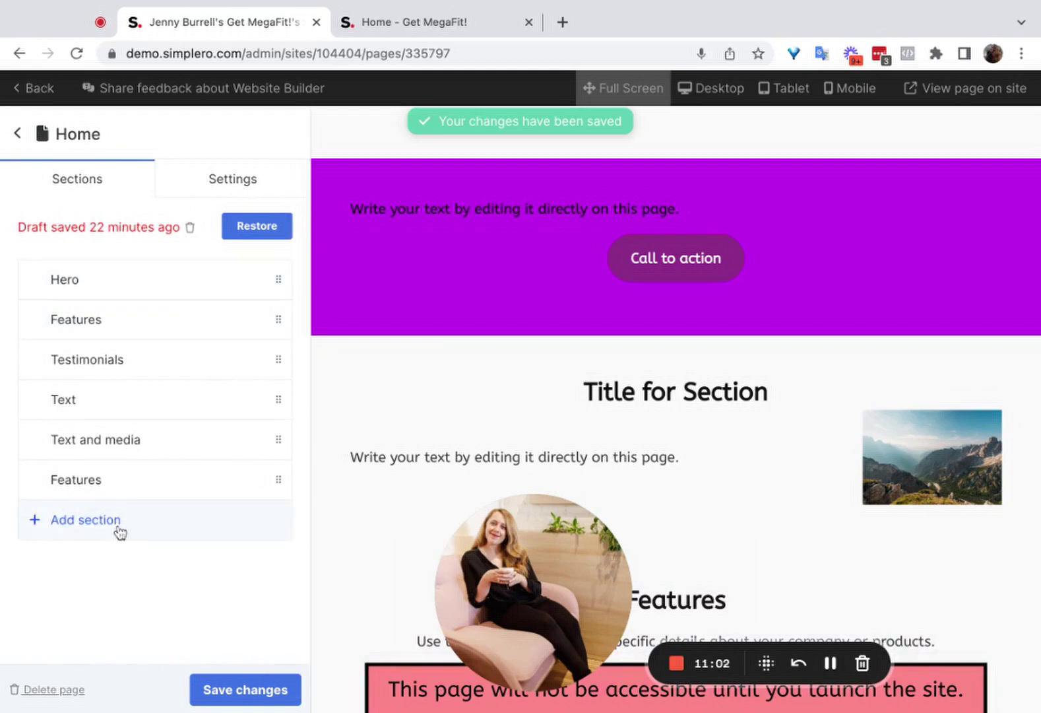
- Review the standard section catalogue again, from Content and Course Landing Page through to the Lists category
{"action": "left_click", "coordinate": [96, 534]}
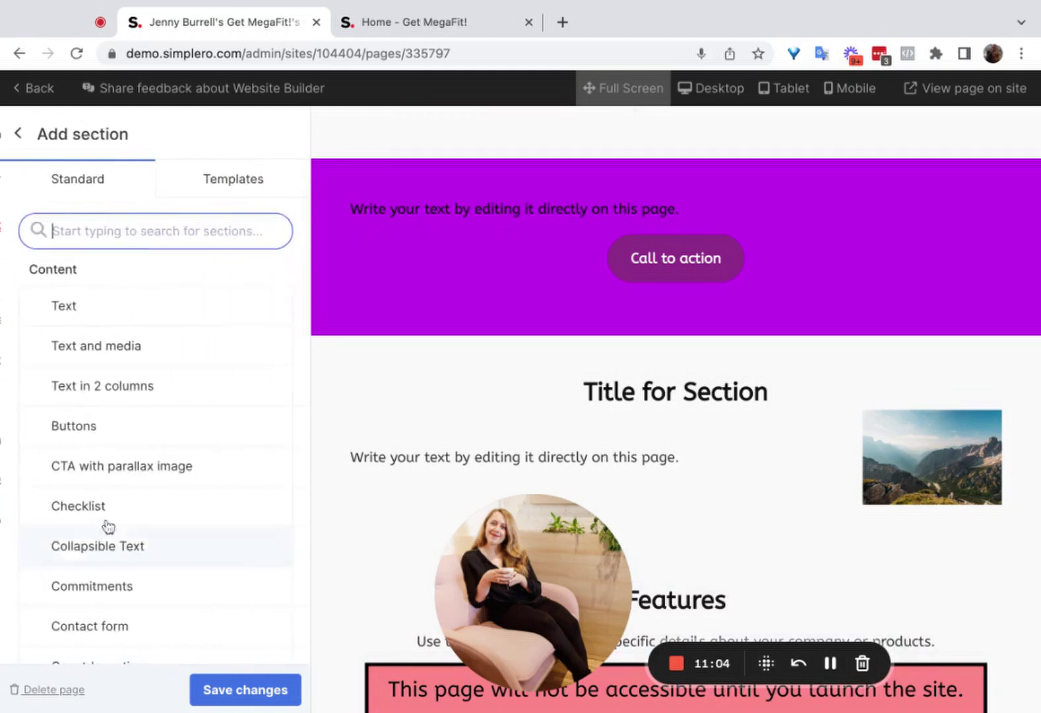
{"action": "scroll", "coordinate": [147, 523], "scroll_direction": "down", "scroll_amount": 10}
{"action": "scroll", "coordinate": [148, 523], "scroll_direction": "up", "scroll_amount": 10}
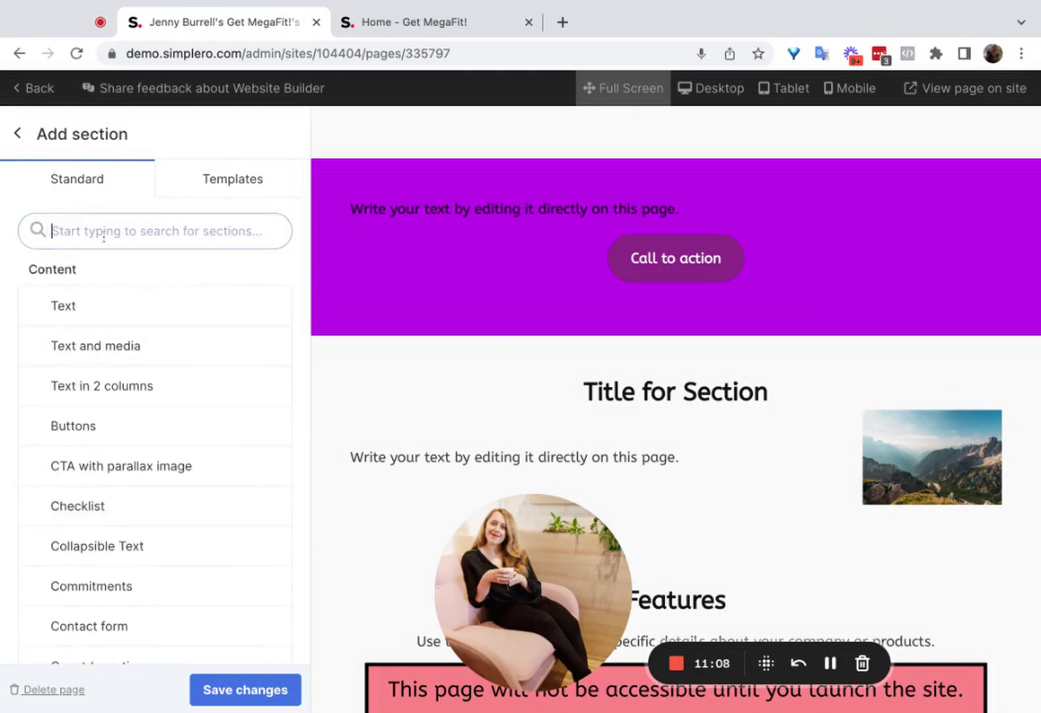
{"action": "scroll", "coordinate": [121, 472], "scroll_direction": "down", "scroll_amount": 1}
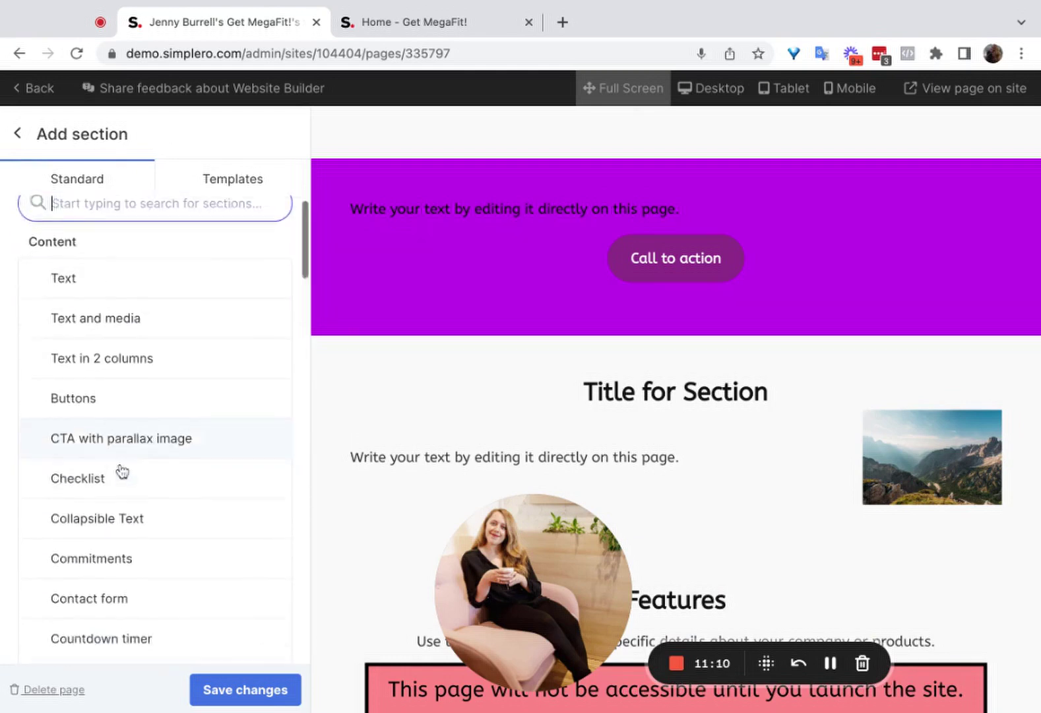
{"action": "scroll", "coordinate": [121, 472], "scroll_direction": "down", "scroll_amount": 8}
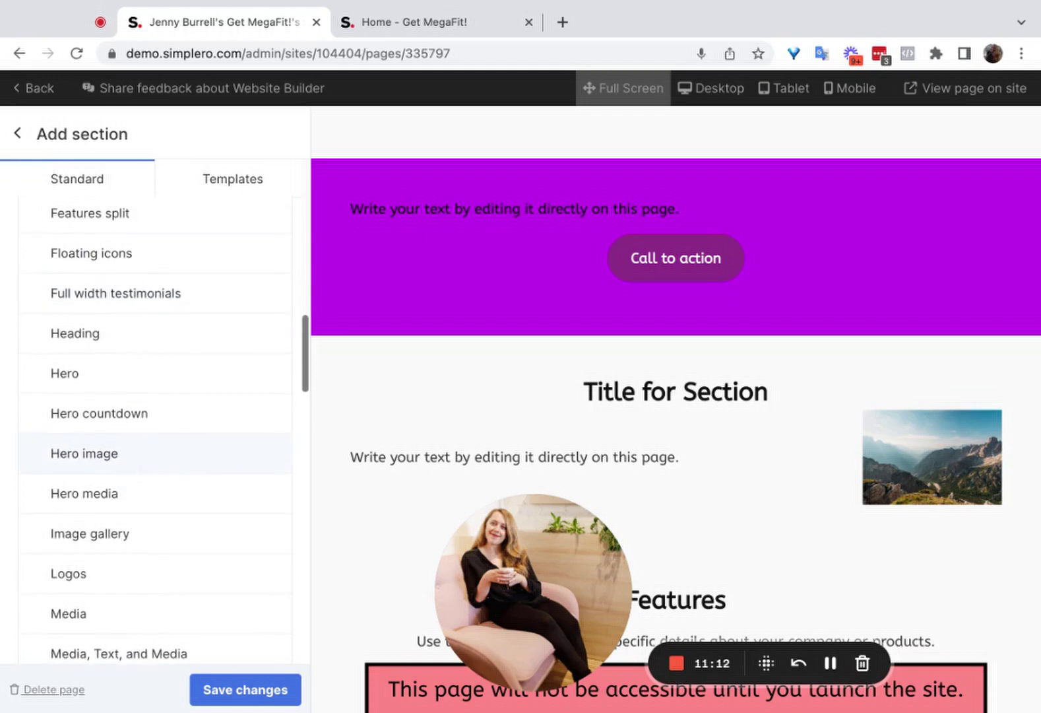
{"action": "scroll", "coordinate": [125, 485], "scroll_direction": "down", "scroll_amount": 5}
{"action": "scroll", "coordinate": [135, 480], "scroll_direction": "down", "scroll_amount": 10}
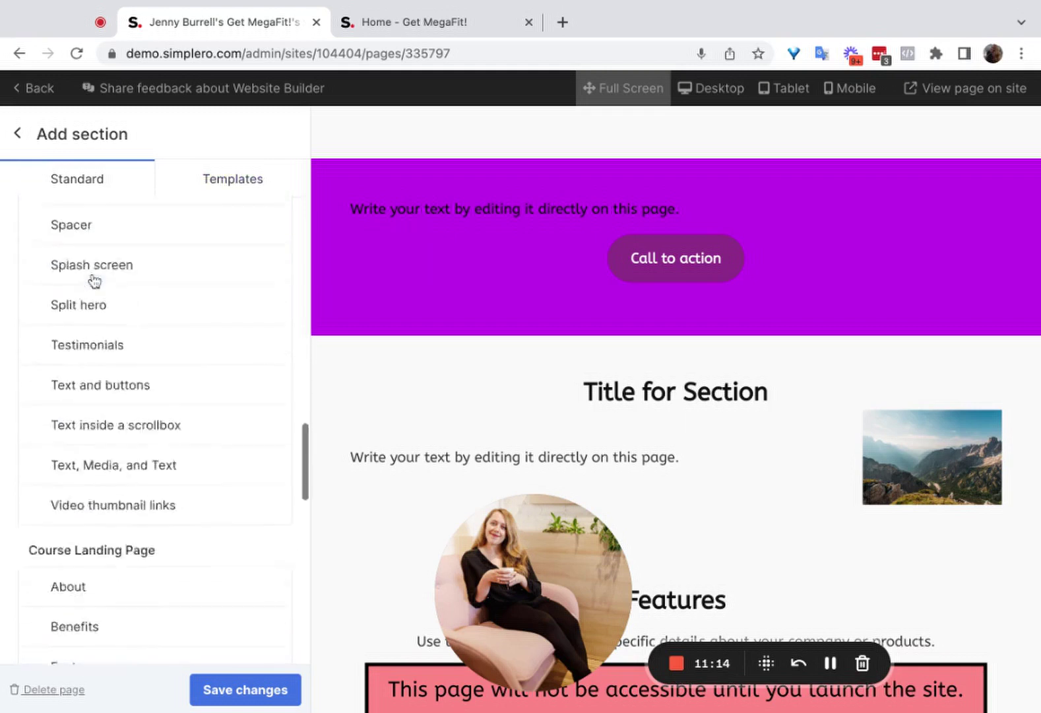
{"action": "scroll", "coordinate": [72, 404], "scroll_direction": "up", "scroll_amount": 2}
{"action": "scroll", "coordinate": [126, 515], "scroll_direction": "down", "scroll_amount": 5}
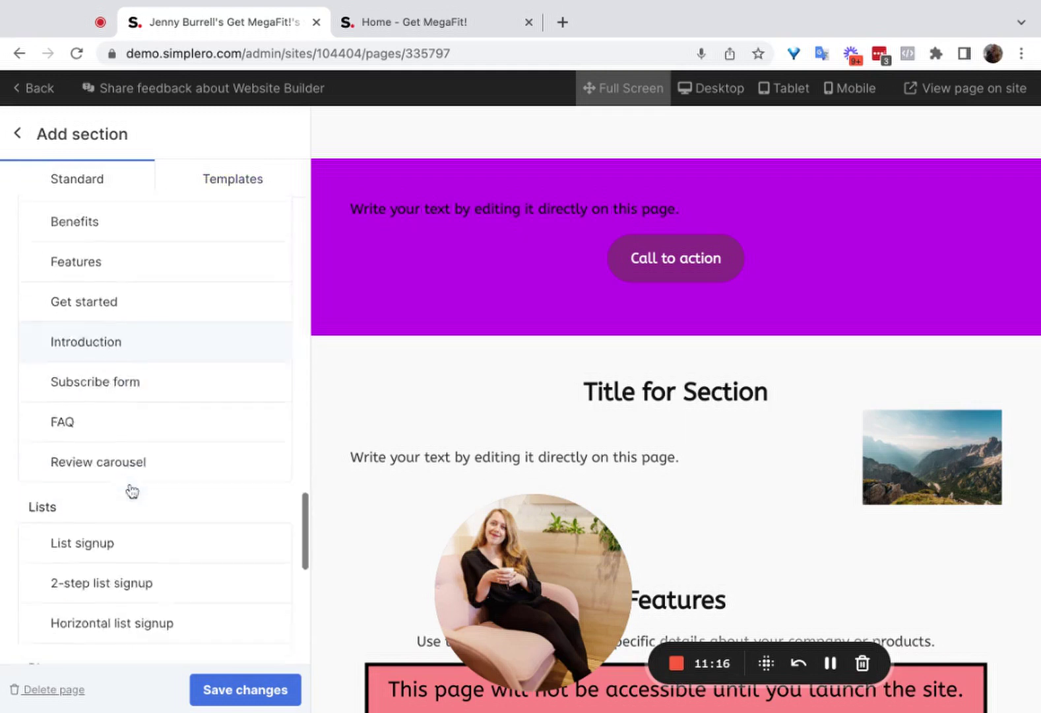
{"action": "double_click", "coordinate": [31, 317]}
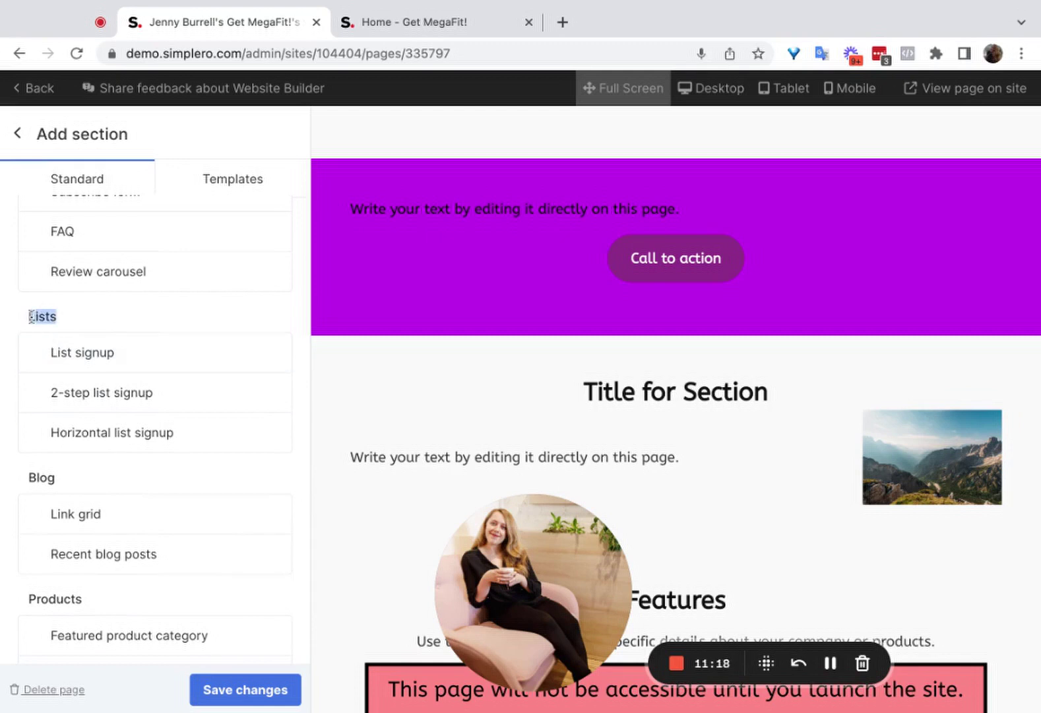
{"action": "left_click", "coordinate": [31, 317]}
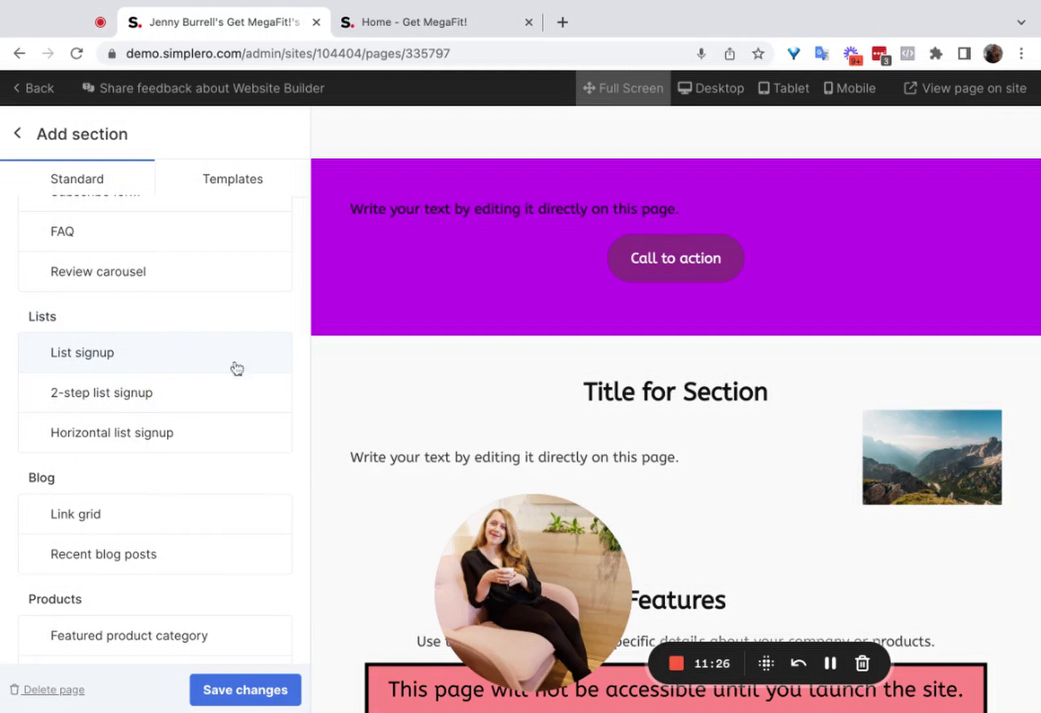
- Add a List signup section at the end of the Home page and enter inline editing of its heading text
{"action": "scroll", "coordinate": [423, 467], "scroll_direction": "down", "scroll_amount": 10}
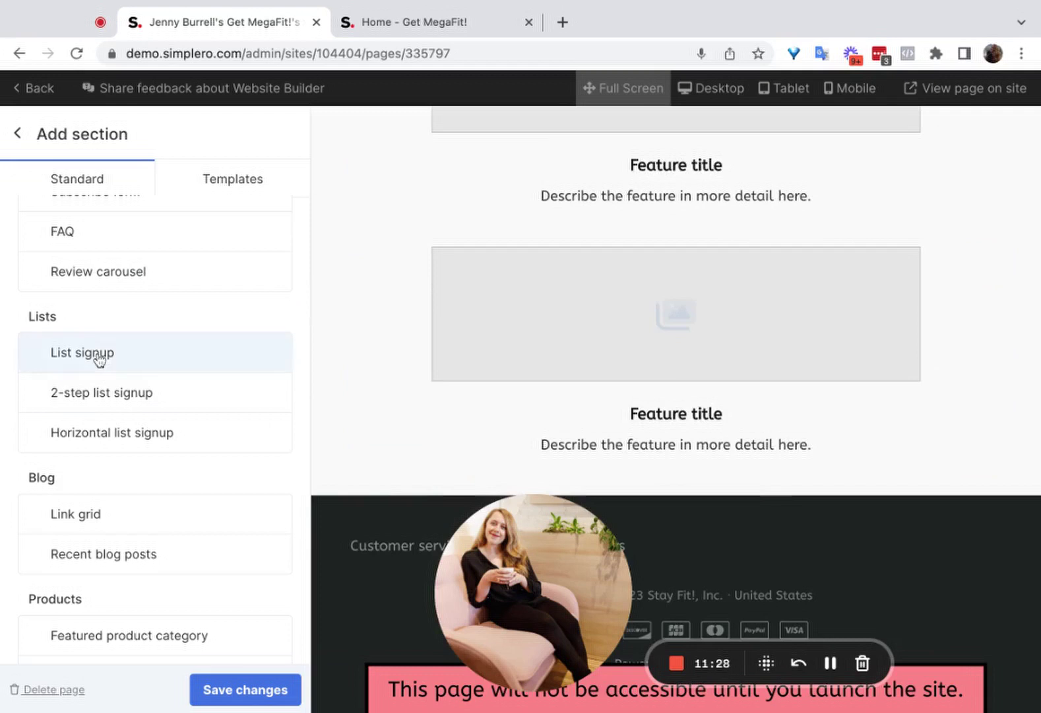
{"action": "left_click", "coordinate": [99, 356]}
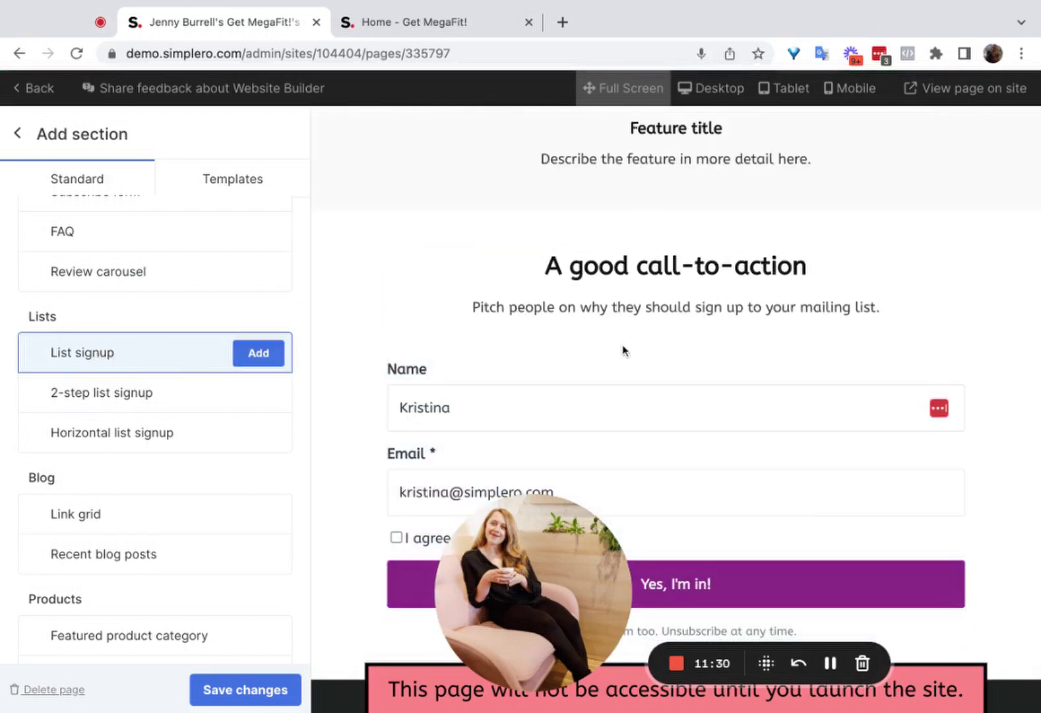
{"action": "left_click", "coordinate": [259, 354]}
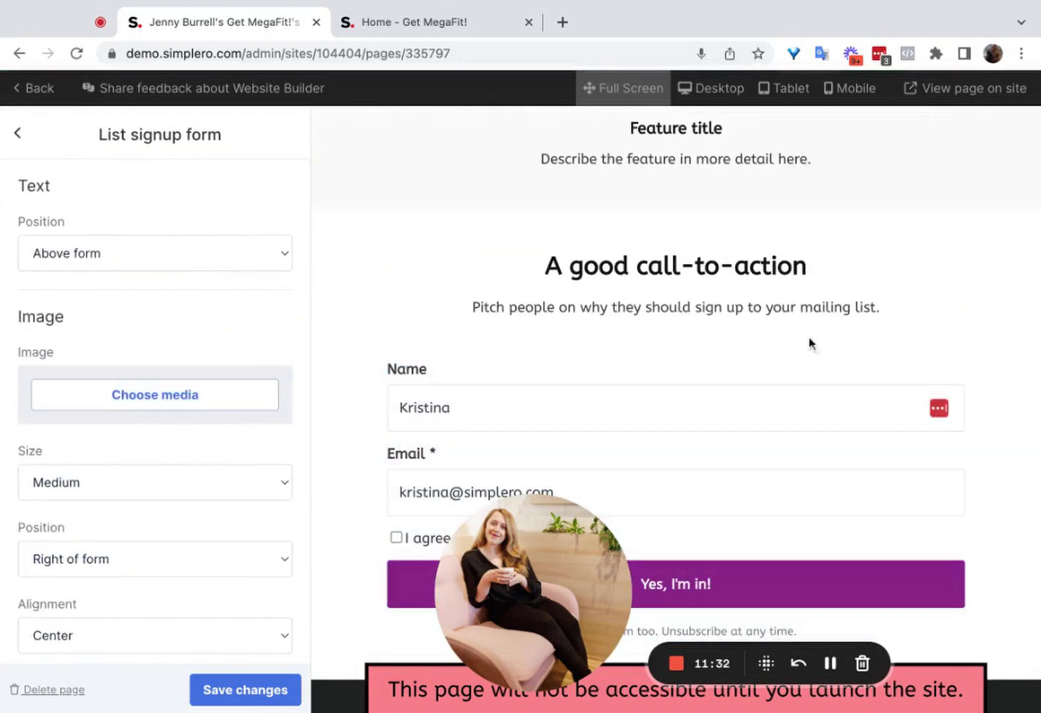
{"action": "left_click", "coordinate": [615, 266]}
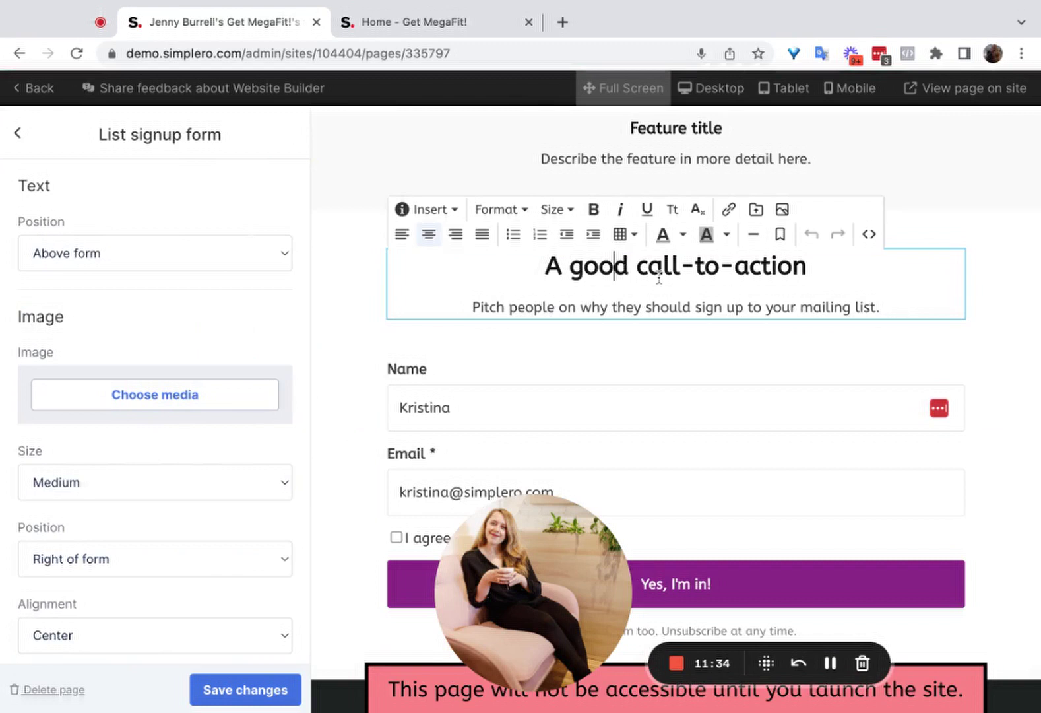
{"action": "scroll", "coordinate": [470, 406], "scroll_direction": "down", "scroll_amount": 2}
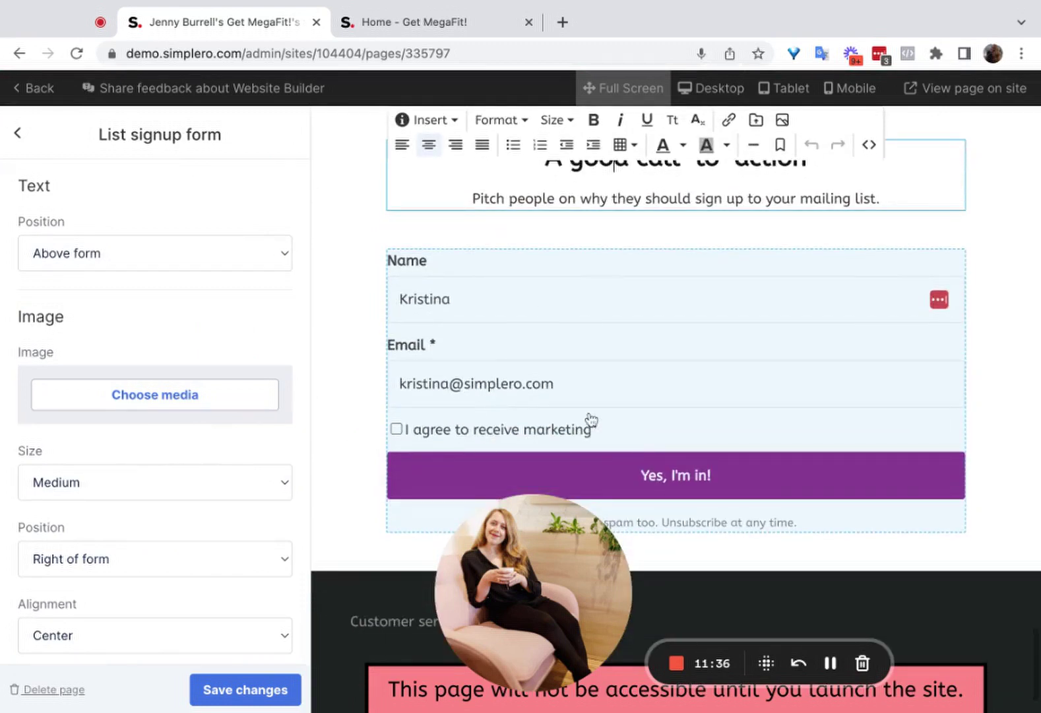
- Try the signup text position as Left of form and Right of form, and set it back to Above form
{"action": "left_click", "coordinate": [80, 254]}
{"action": "left_click", "coordinate": [81, 284]}
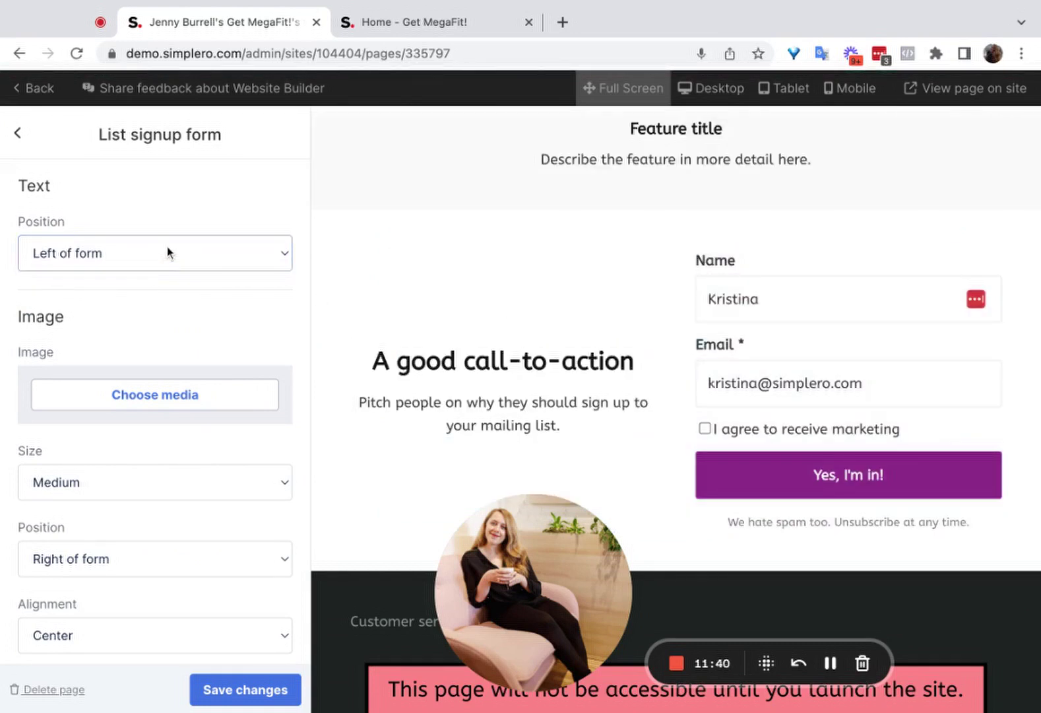
{"action": "key", "text": "Down"}
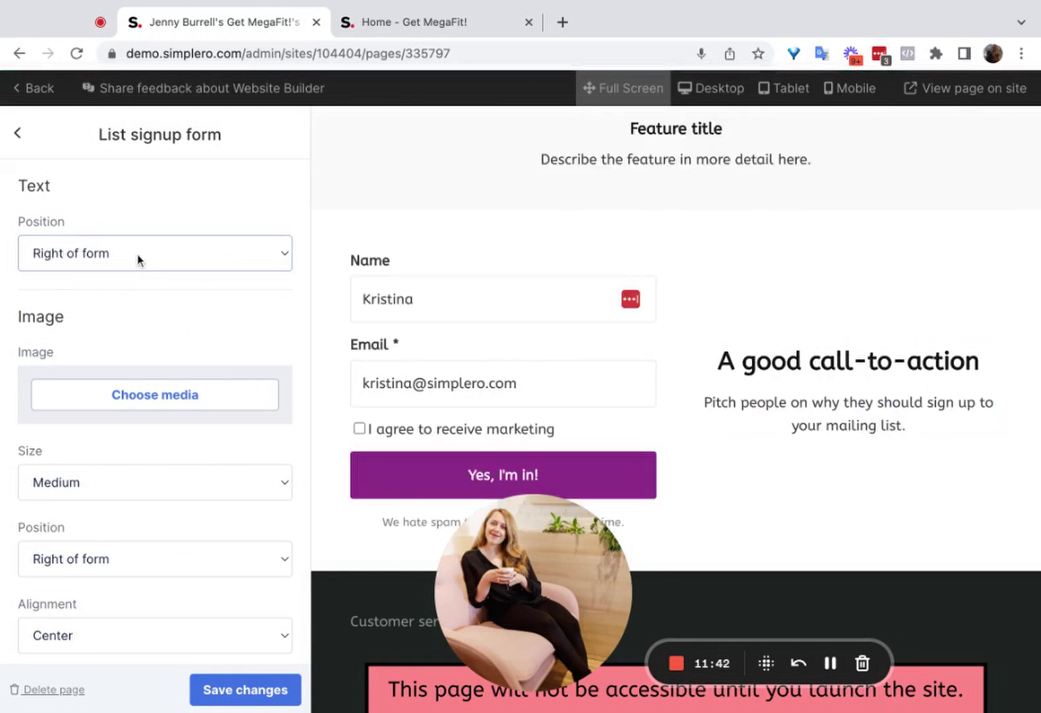
{"action": "key", "text": "Up"}
{"action": "key", "text": "Up"}
- Choose the mountain landscape photo as the List signup form's image
{"action": "scroll", "coordinate": [77, 351], "scroll_direction": "down", "scroll_amount": 3}
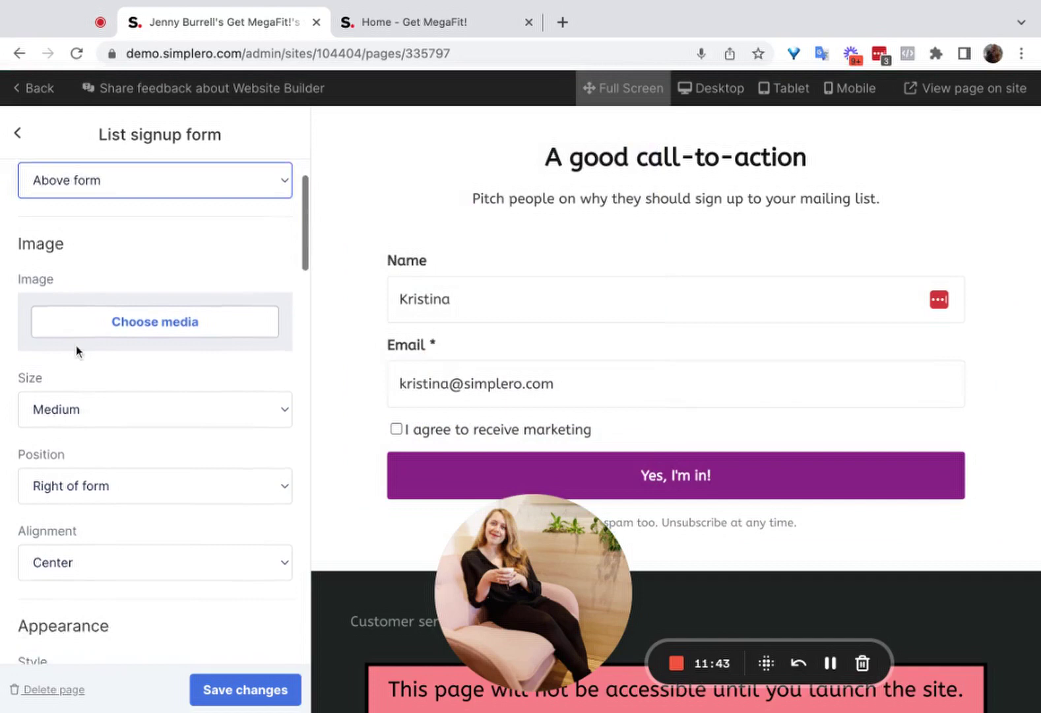
{"action": "left_click", "coordinate": [89, 311]}
{"action": "left_click", "coordinate": [277, 276]}
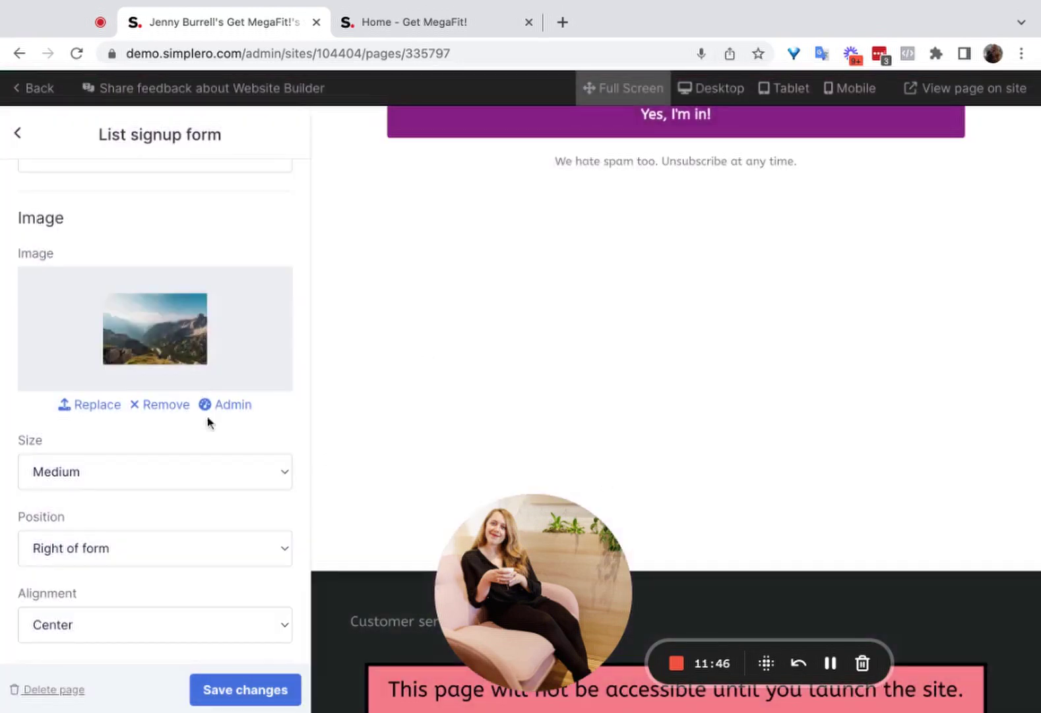
- Examine the image's placement in the signup section preview and its size, position, alignment and appearance settings
{"action": "scroll", "coordinate": [720, 288], "scroll_direction": "up", "scroll_amount": 4}
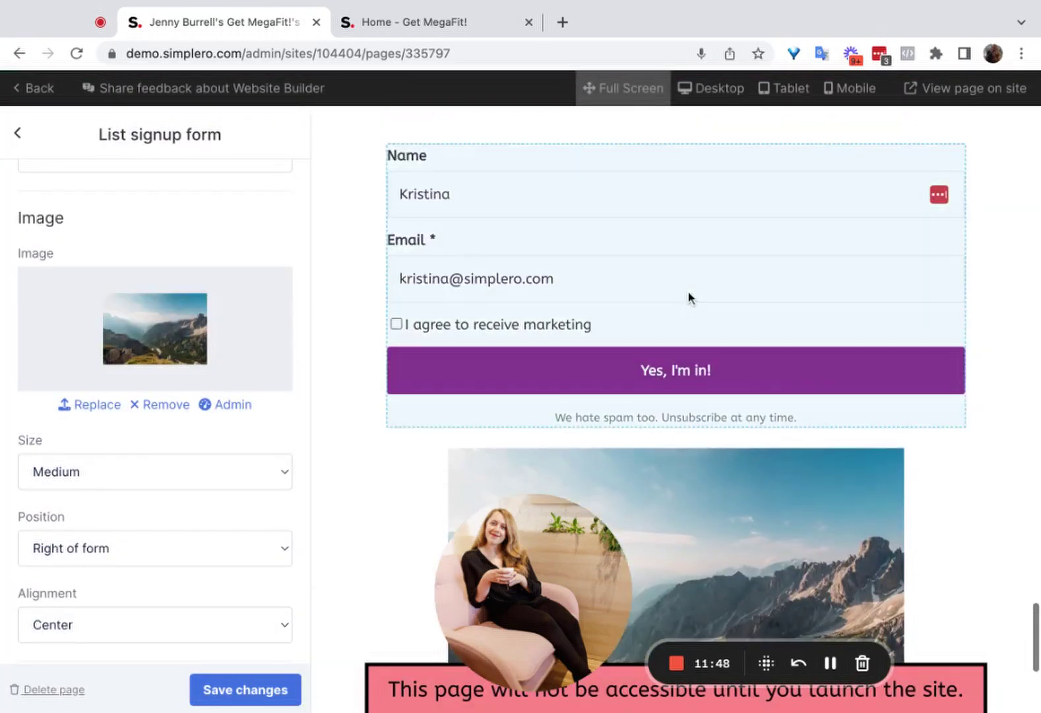
{"action": "scroll", "coordinate": [245, 257], "scroll_direction": "up", "scroll_amount": 3}
{"action": "scroll", "coordinate": [116, 263], "scroll_direction": "down", "scroll_amount": 2}
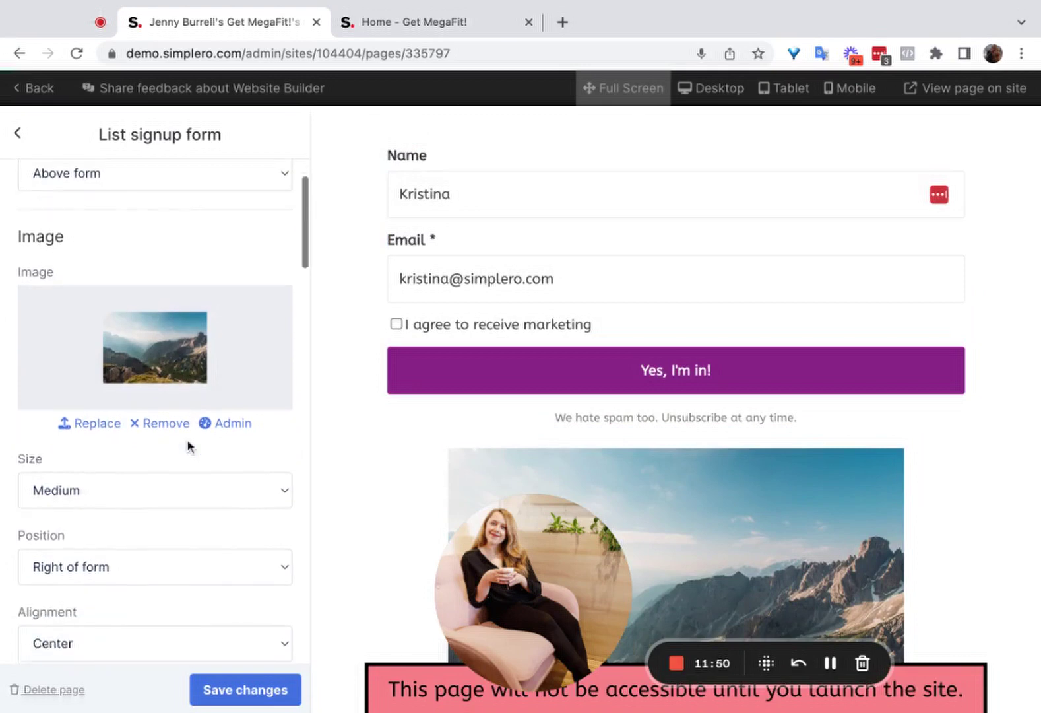
{"action": "scroll", "coordinate": [189, 446], "scroll_direction": "down", "scroll_amount": 3}
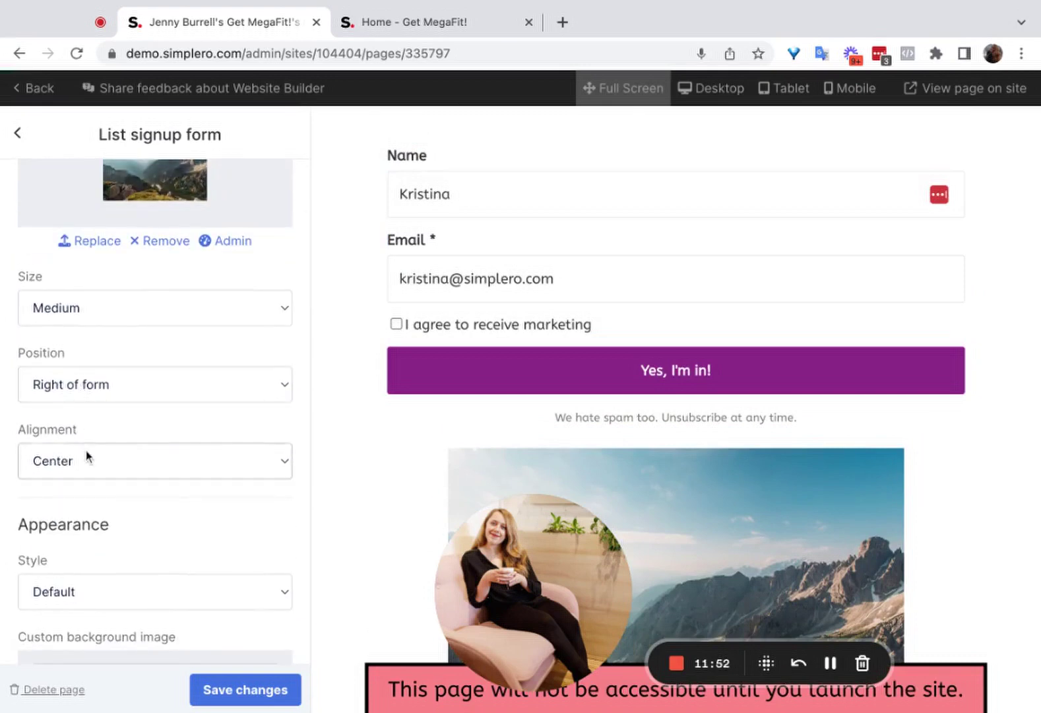
{"action": "scroll", "coordinate": [89, 456], "scroll_direction": "down", "scroll_amount": 3}
{"action": "scroll", "coordinate": [88, 456], "scroll_direction": "up", "scroll_amount": 7}
{"action": "scroll", "coordinate": [560, 384], "scroll_direction": "down", "scroll_amount": 1}
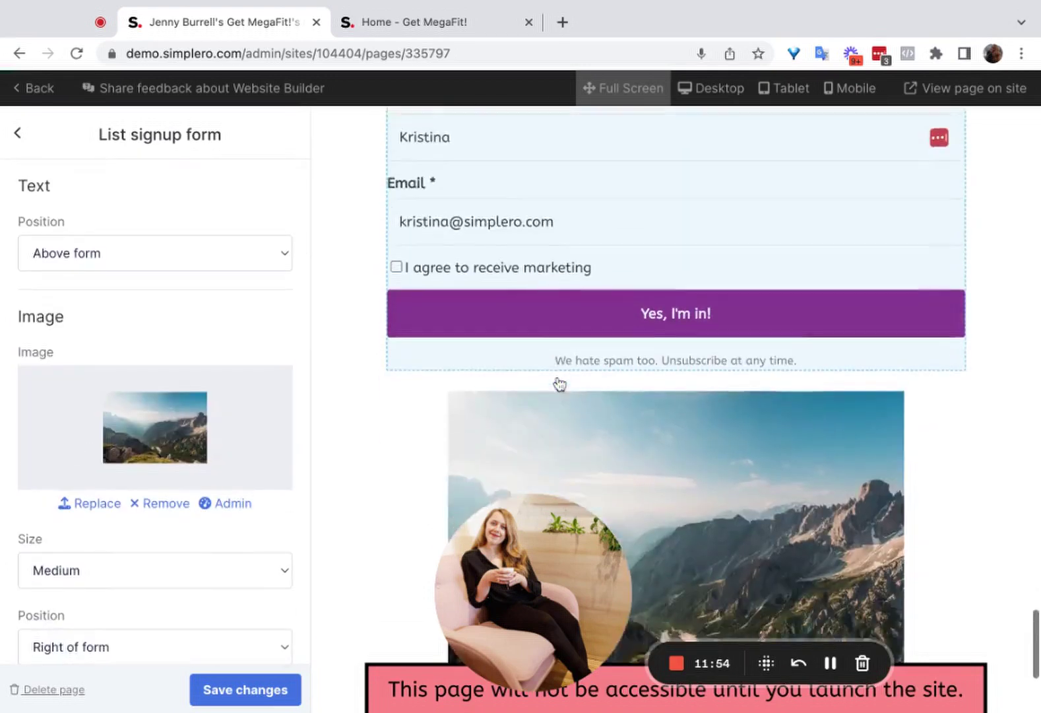
{"action": "scroll", "coordinate": [559, 384], "scroll_direction": "up", "scroll_amount": 3}
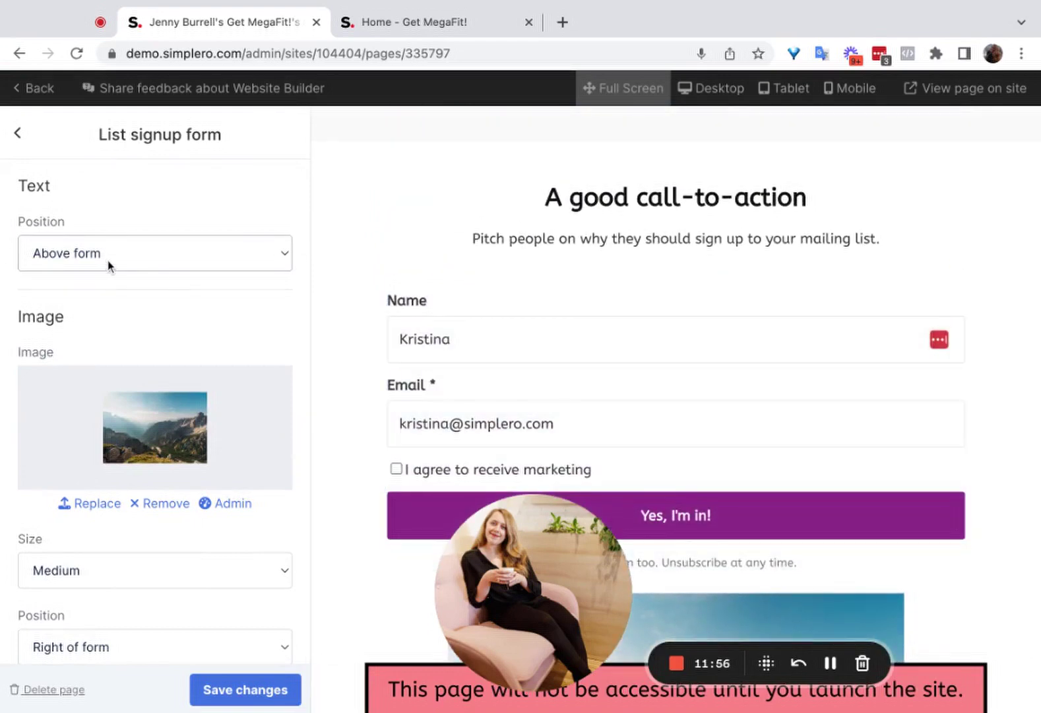
- Try placing the signup text Left of form with the image present, and return it to Above form
{"action": "left_click", "coordinate": [109, 266]}
{"action": "left_click", "coordinate": [84, 283]}
{"action": "scroll", "coordinate": [663, 489], "scroll_direction": "down", "scroll_amount": 2}
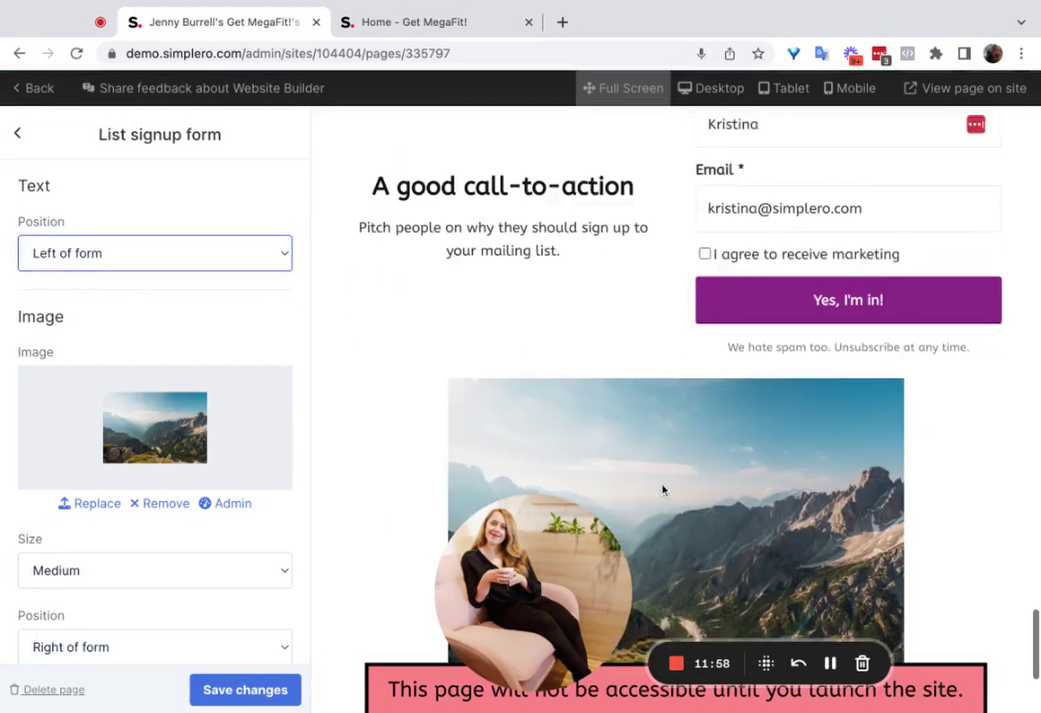
{"action": "scroll", "coordinate": [663, 489], "scroll_direction": "down", "scroll_amount": 1}
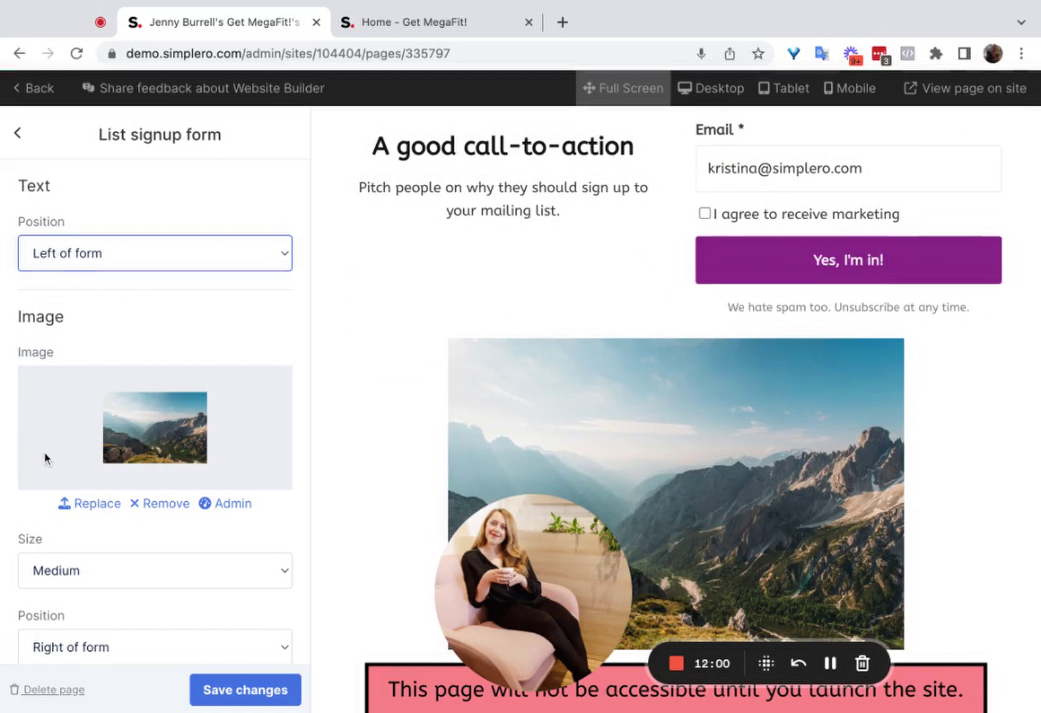
{"action": "scroll", "coordinate": [191, 464], "scroll_direction": "down", "scroll_amount": 6}
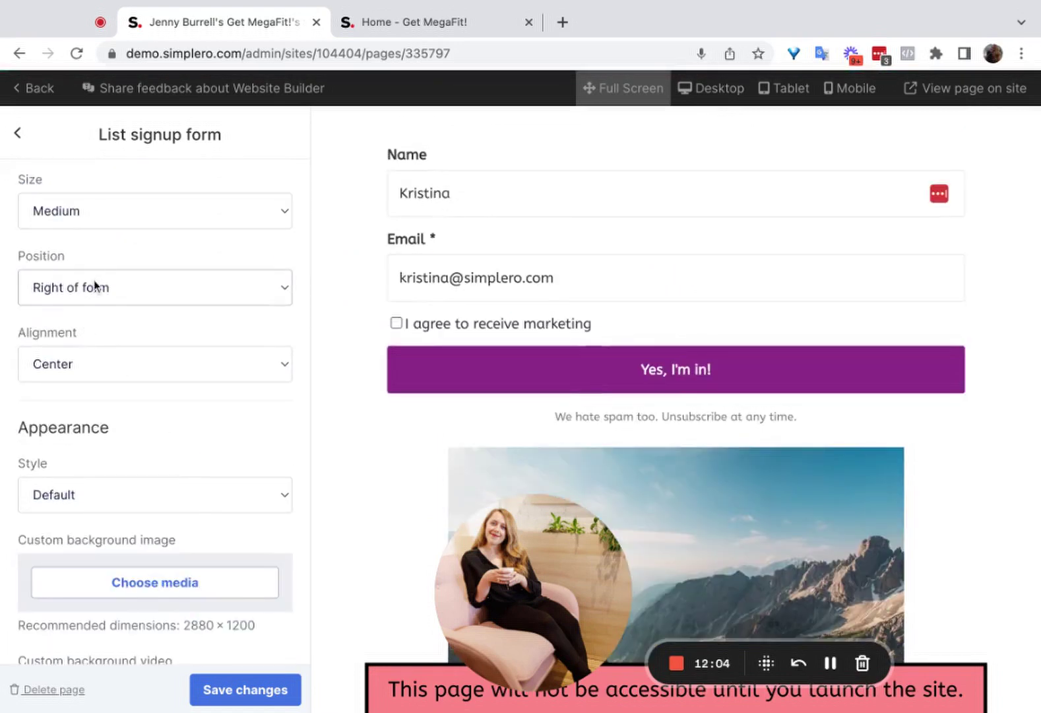
- Try the signup image position as Left of form, and restore it to Right of form
{"action": "left_click", "coordinate": [96, 286]}
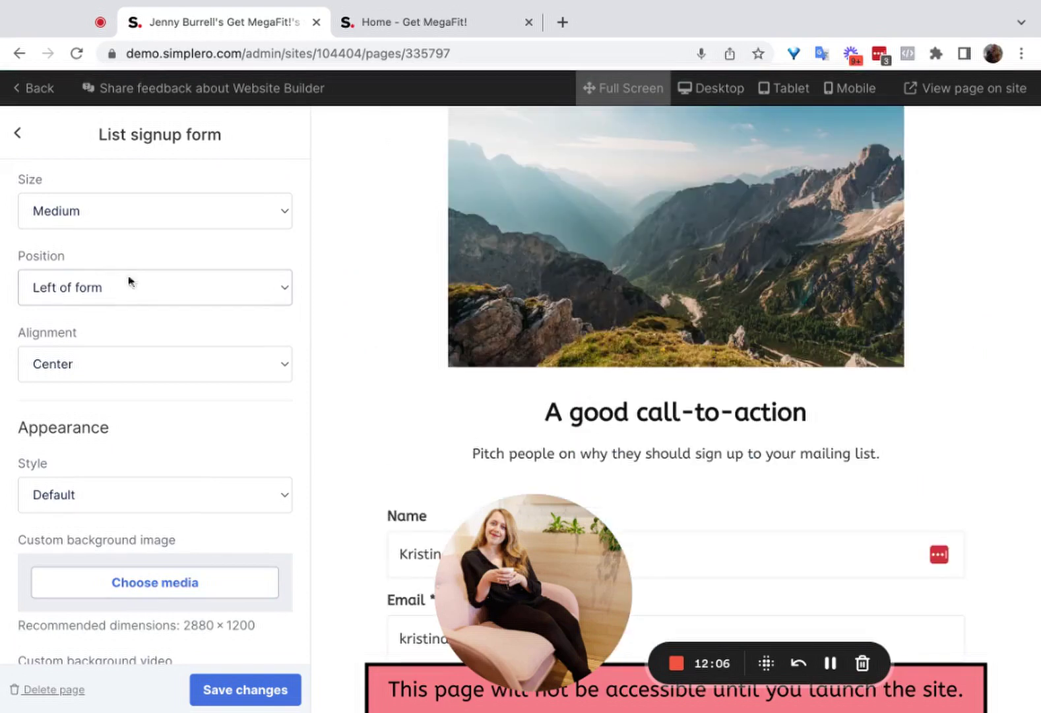
{"action": "scroll", "coordinate": [656, 382], "scroll_direction": "up", "scroll_amount": 5}
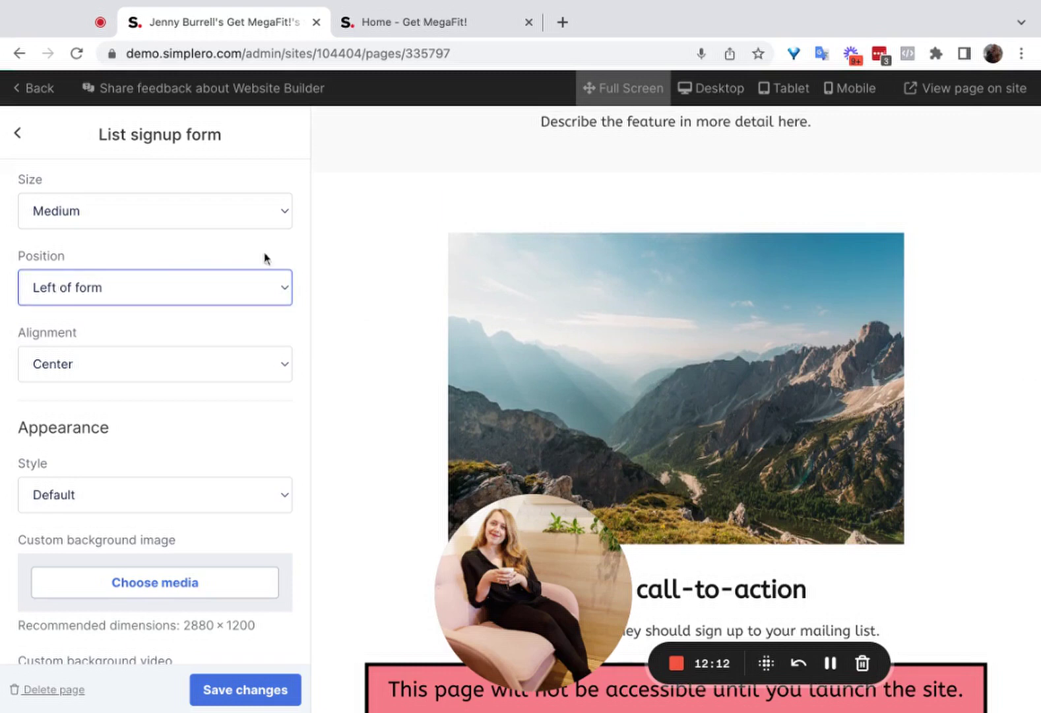
{"action": "left_click", "coordinate": [157, 267]}
{"action": "left_click", "coordinate": [158, 304]}
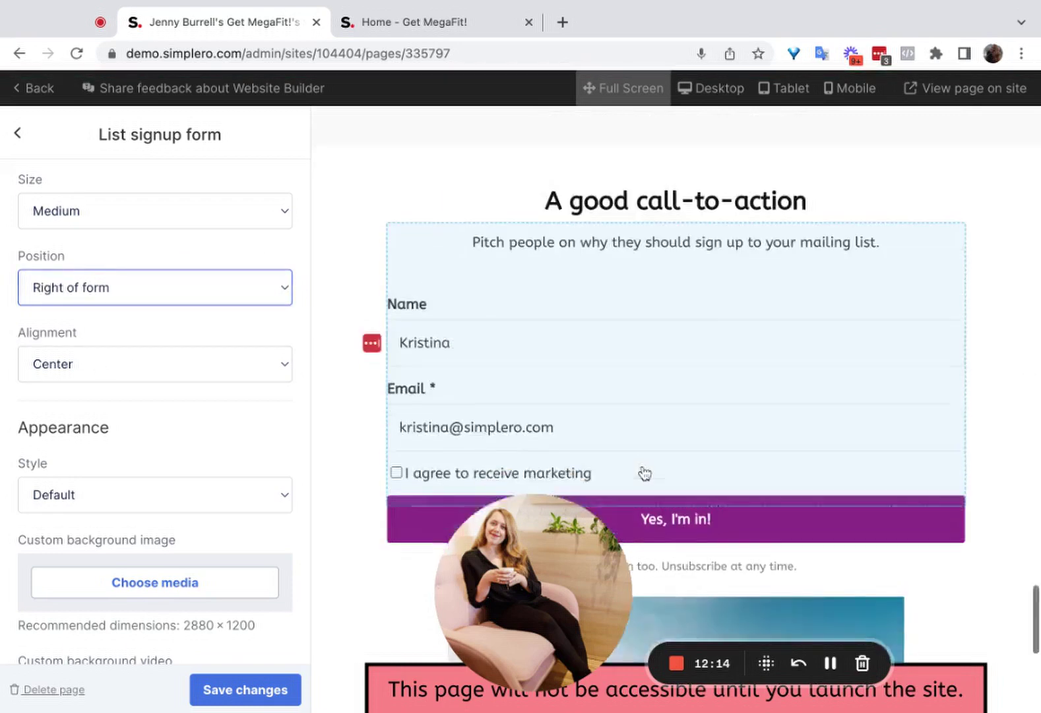
- Set the signup form image's alignment to Top
{"action": "scroll", "coordinate": [637, 462], "scroll_direction": "down", "scroll_amount": 4}
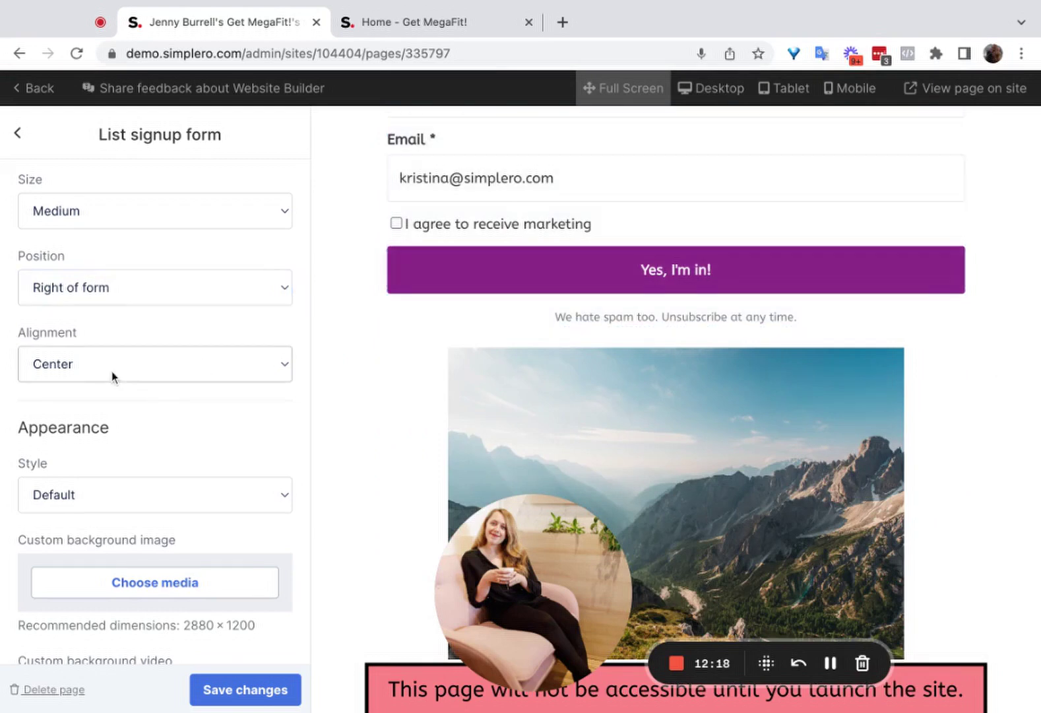
{"action": "left_click", "coordinate": [112, 371]}
{"action": "left_click", "coordinate": [112, 355]}
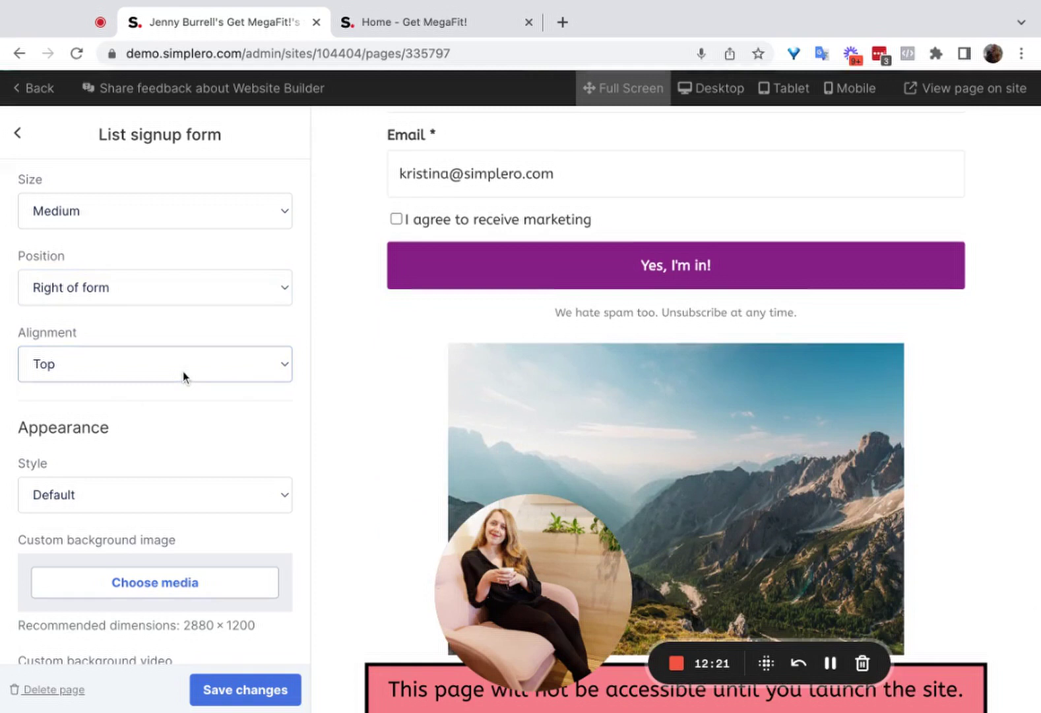
- Set the signup form image's alignment to Center and look over the section's appearance settings
{"action": "left_click", "coordinate": [184, 377]}
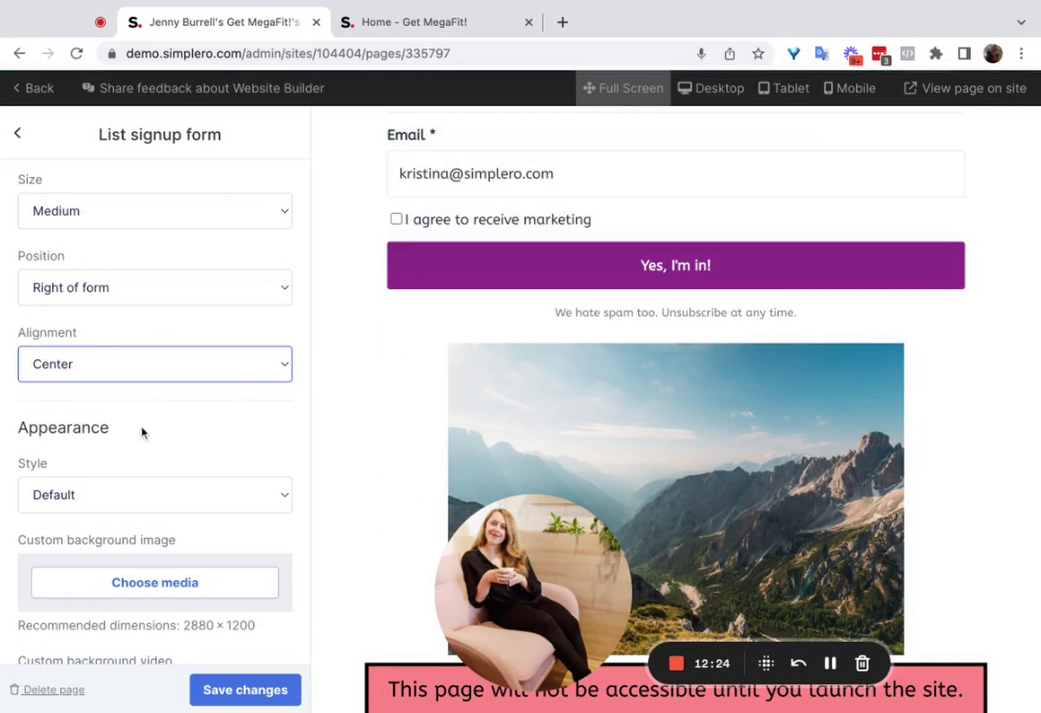
{"action": "scroll", "coordinate": [142, 432], "scroll_direction": "down", "scroll_amount": 3}
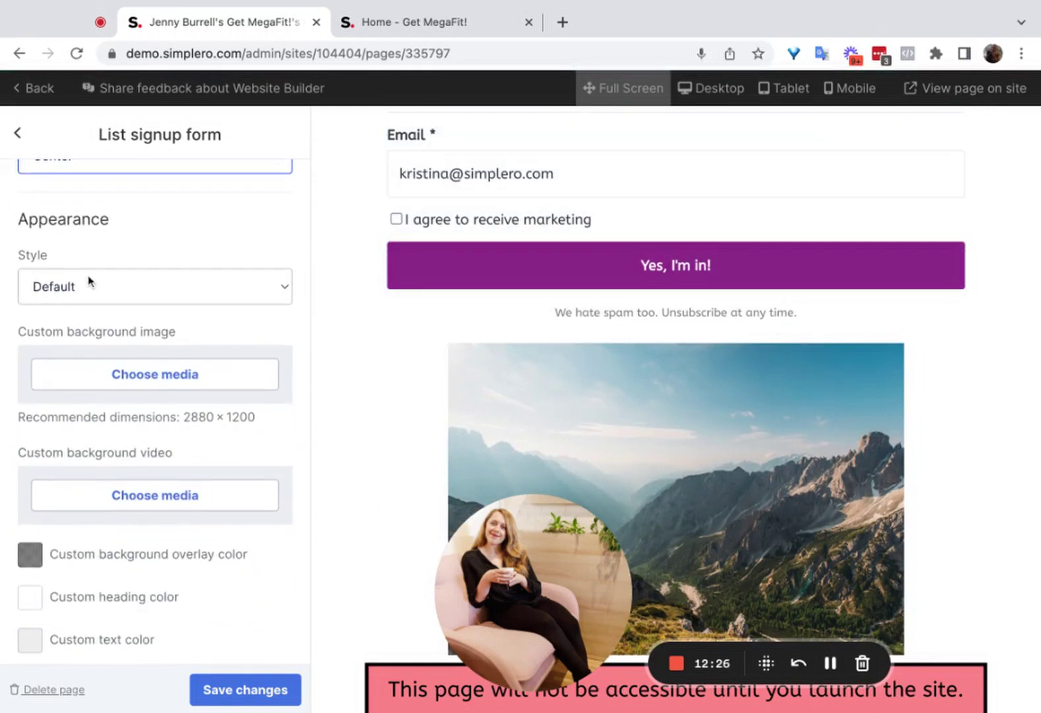
{"action": "scroll", "coordinate": [89, 277], "scroll_direction": "down", "scroll_amount": 1}
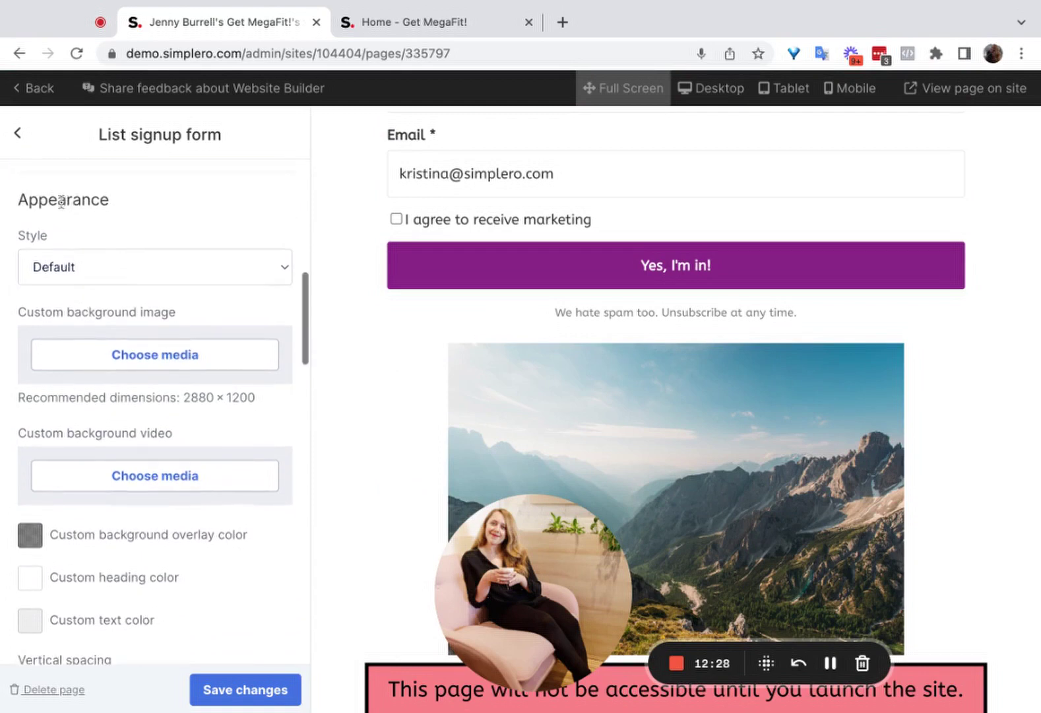
{"action": "scroll", "coordinate": [56, 485], "scroll_direction": "down", "scroll_amount": 3}
{"action": "scroll", "coordinate": [116, 323], "scroll_direction": "up", "scroll_amount": 3}
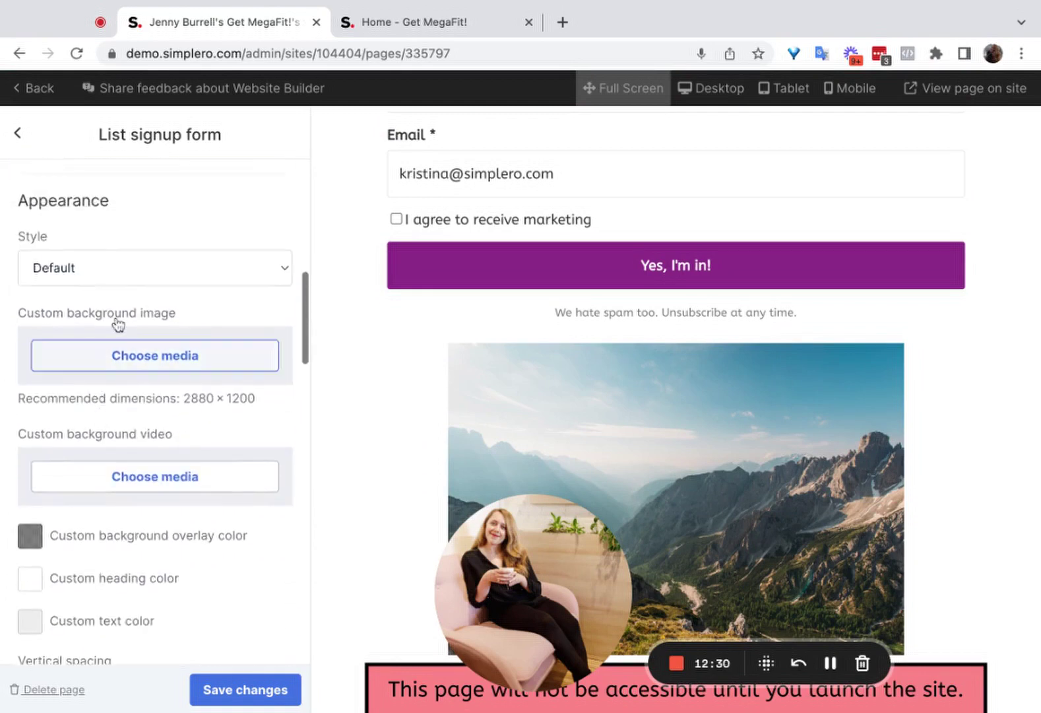
{"action": "scroll", "coordinate": [93, 507], "scroll_direction": "down", "scroll_amount": 9}
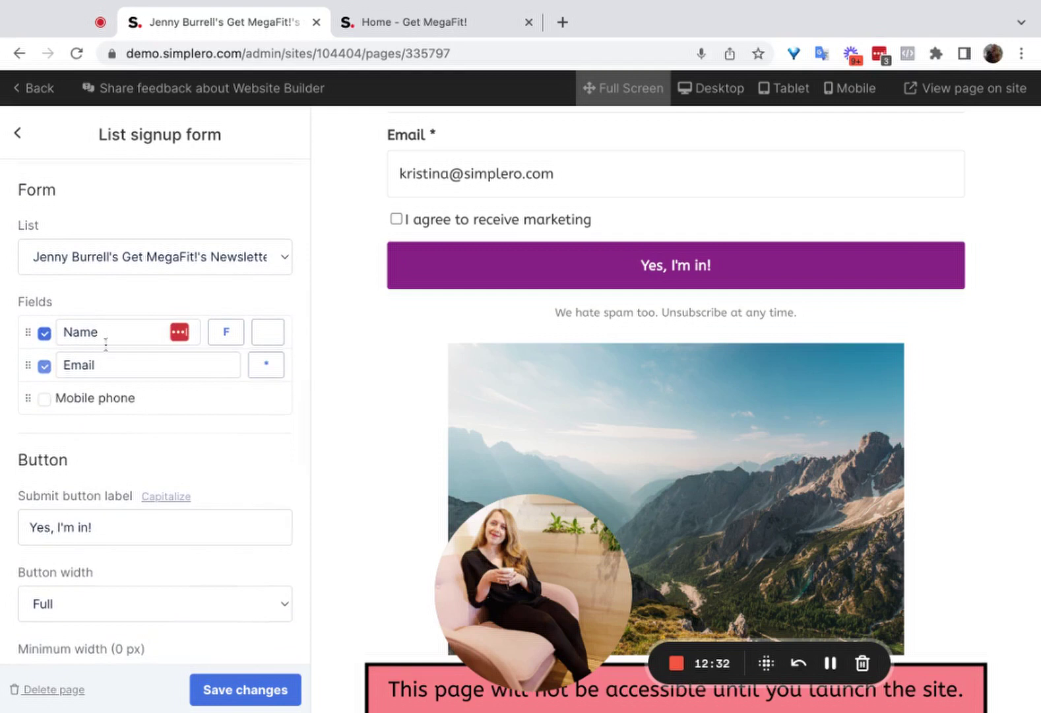
- Check the list choice for the signup form and make its Name field required
{"action": "scroll", "coordinate": [79, 198], "scroll_direction": "up", "scroll_amount": 1}
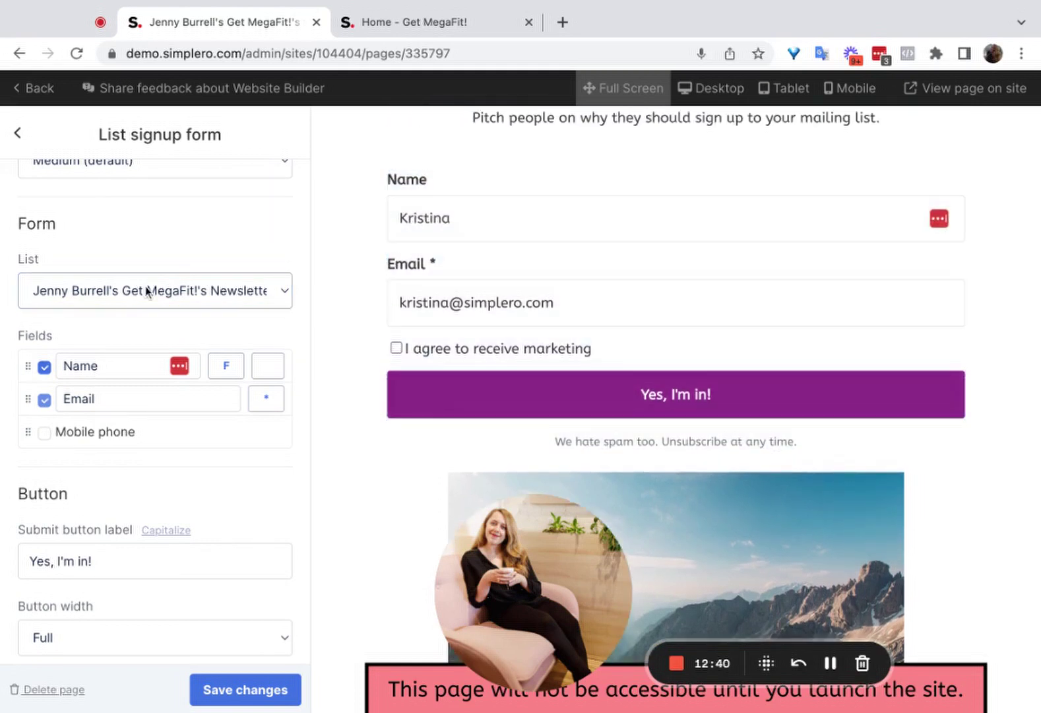
{"action": "left_click", "coordinate": [145, 286]}
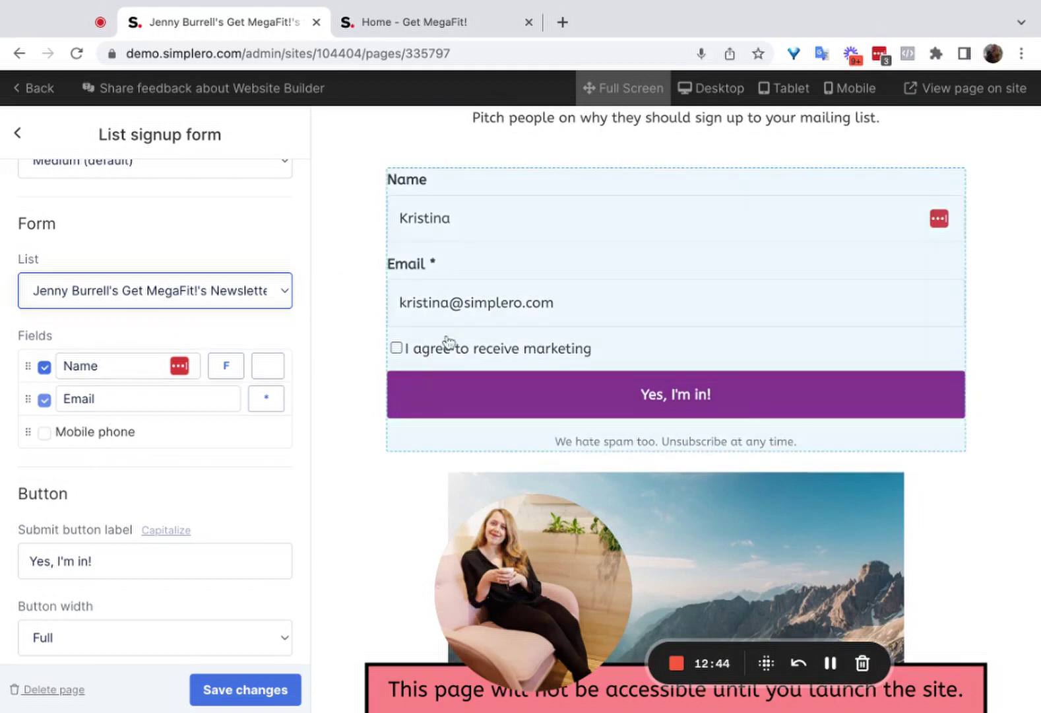
{"action": "left_click", "coordinate": [268, 365]}
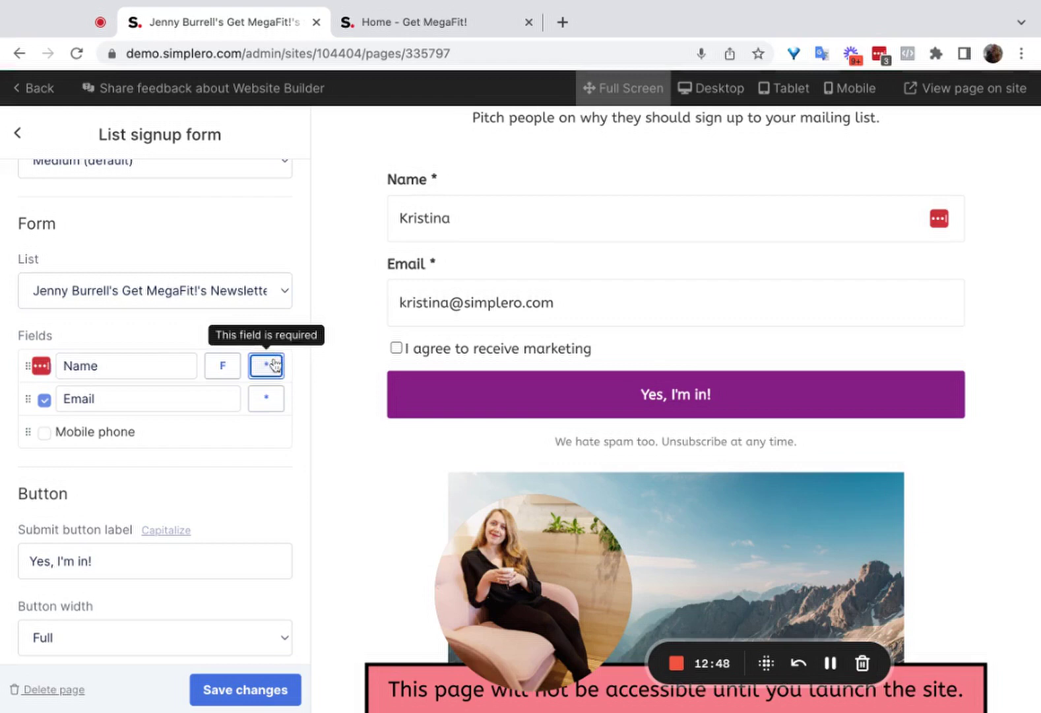
- Try the Name field formats 1 and 2, and return the format to F
{"action": "left_click", "coordinate": [224, 367]}
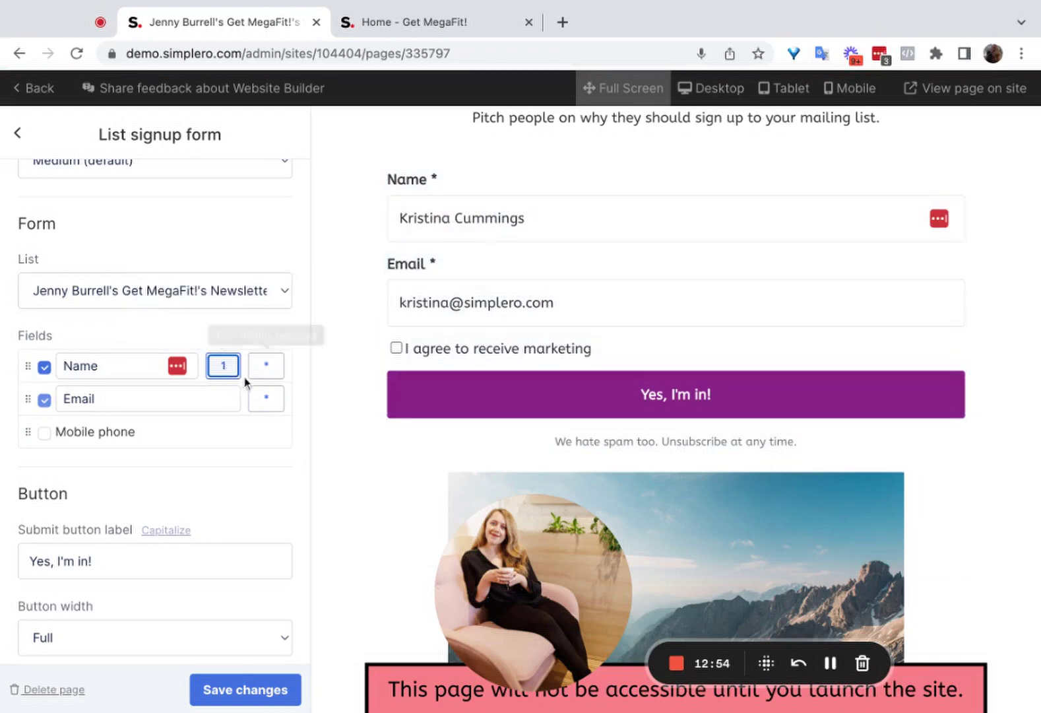
{"action": "left_click", "coordinate": [225, 379]}
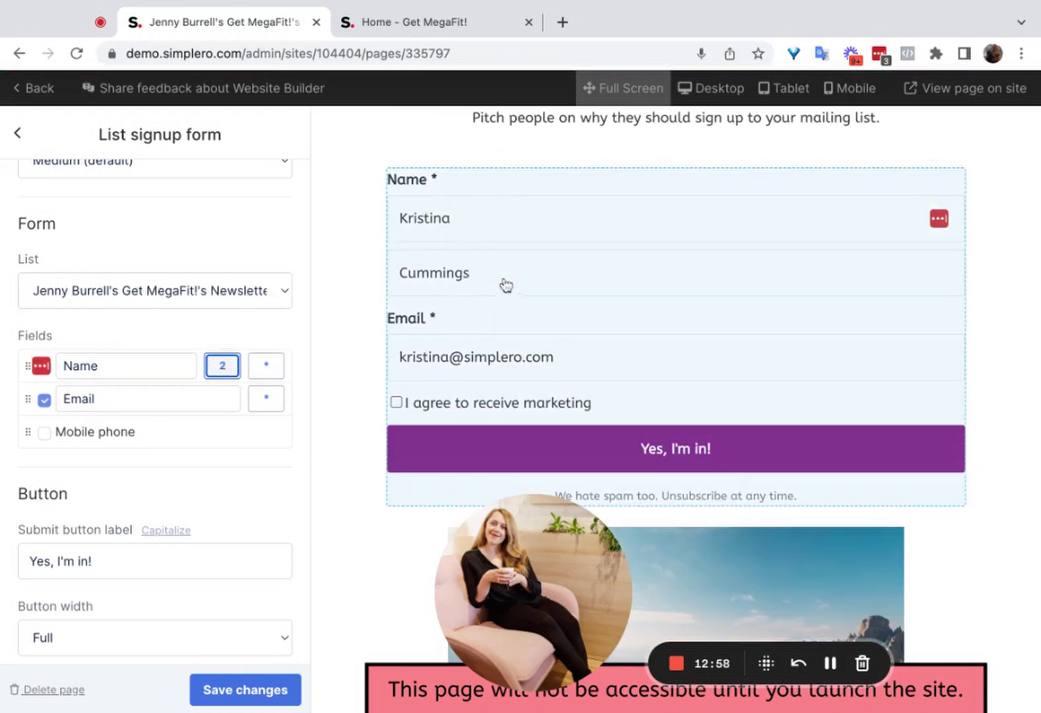
{"action": "left_click", "coordinate": [223, 373]}
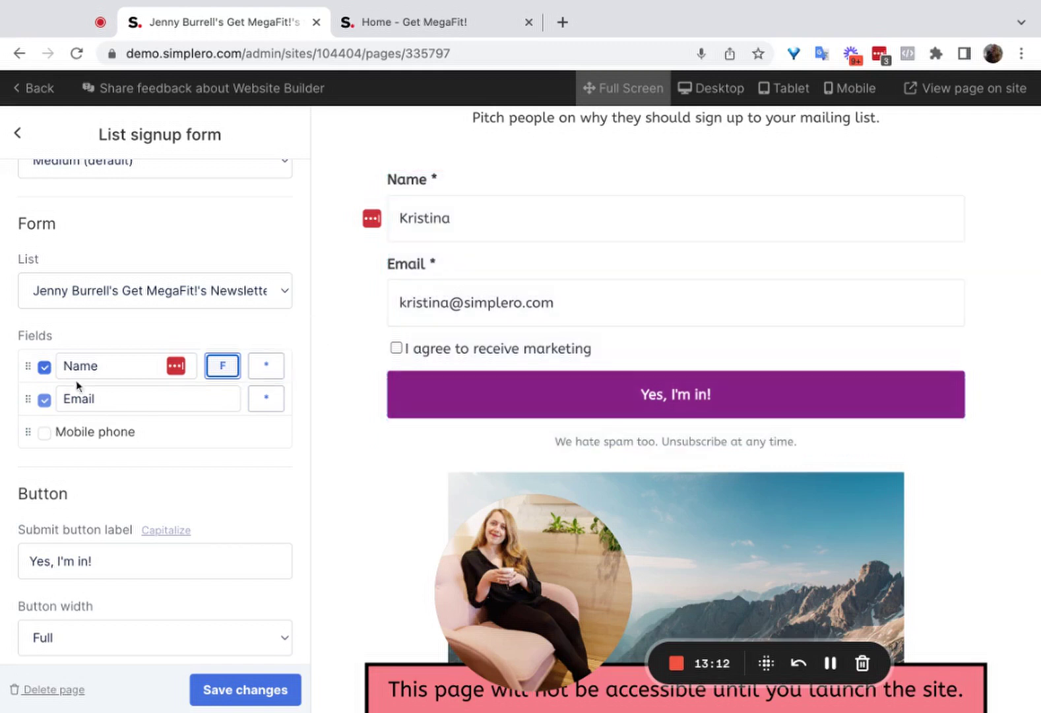
- Try including the Mobile phone field in the signup form, remove it again, and review the form preview
{"action": "left_click", "coordinate": [44, 433]}
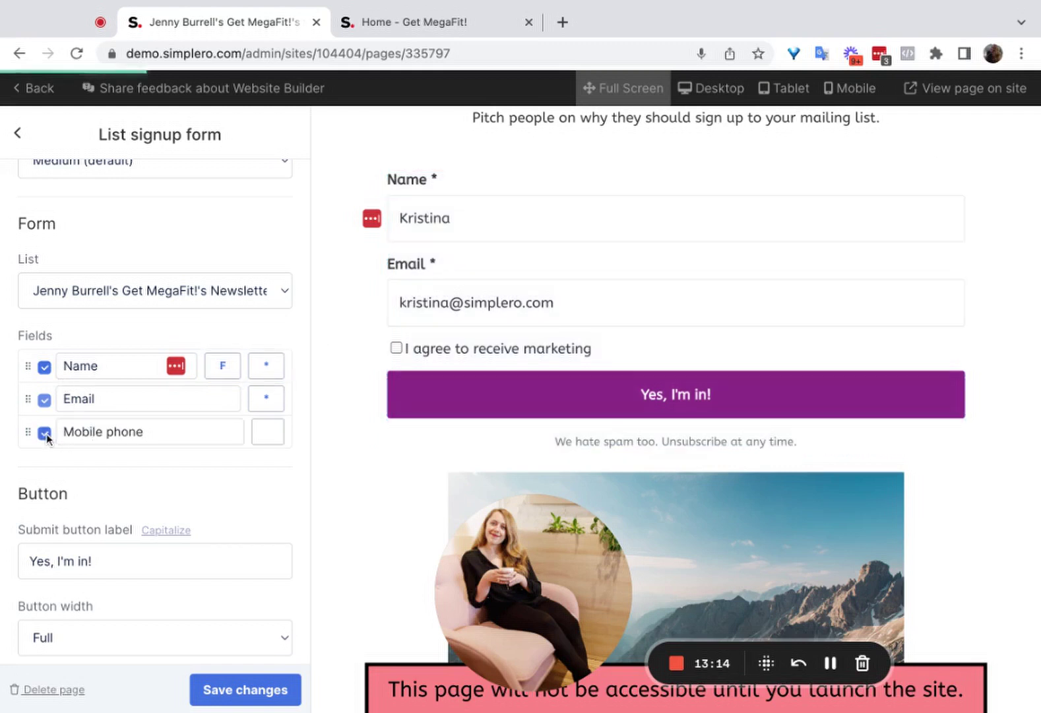
{"action": "left_click", "coordinate": [44, 433]}
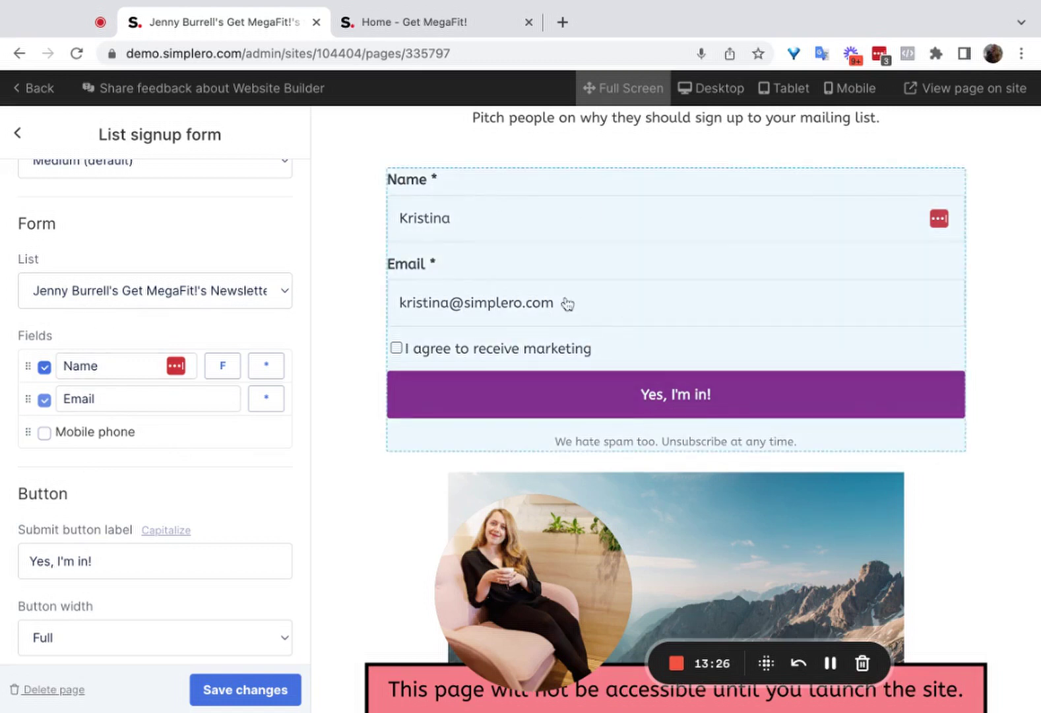
{"action": "scroll", "coordinate": [568, 303], "scroll_direction": "up", "scroll_amount": 2}
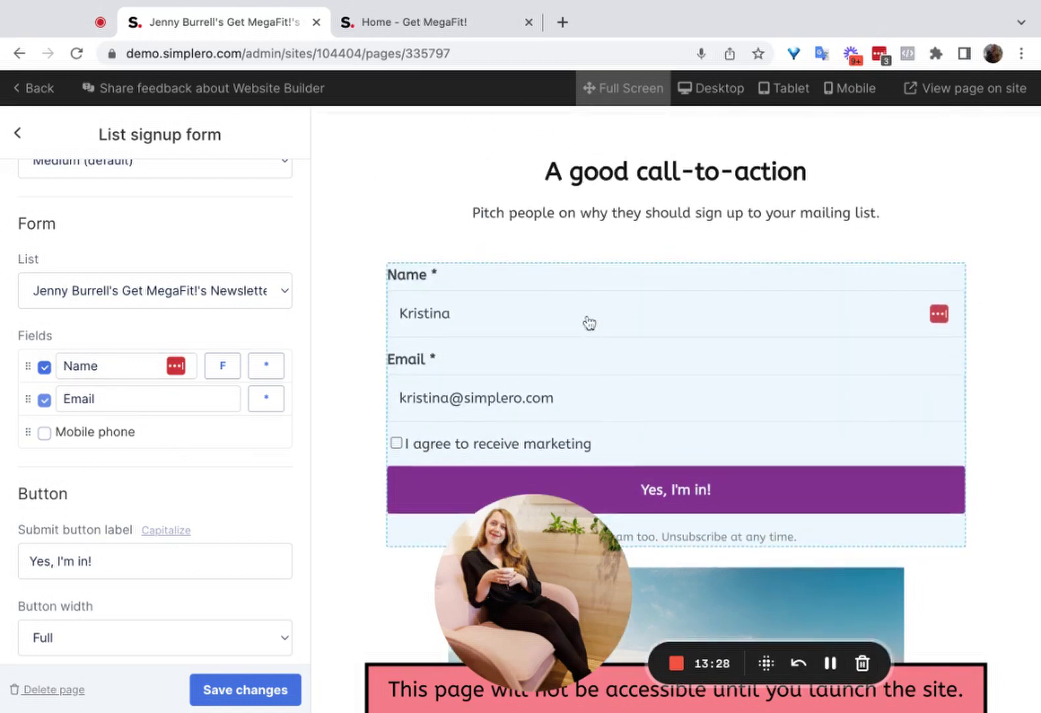
{"action": "scroll", "coordinate": [382, 465], "scroll_direction": "down", "scroll_amount": 2}
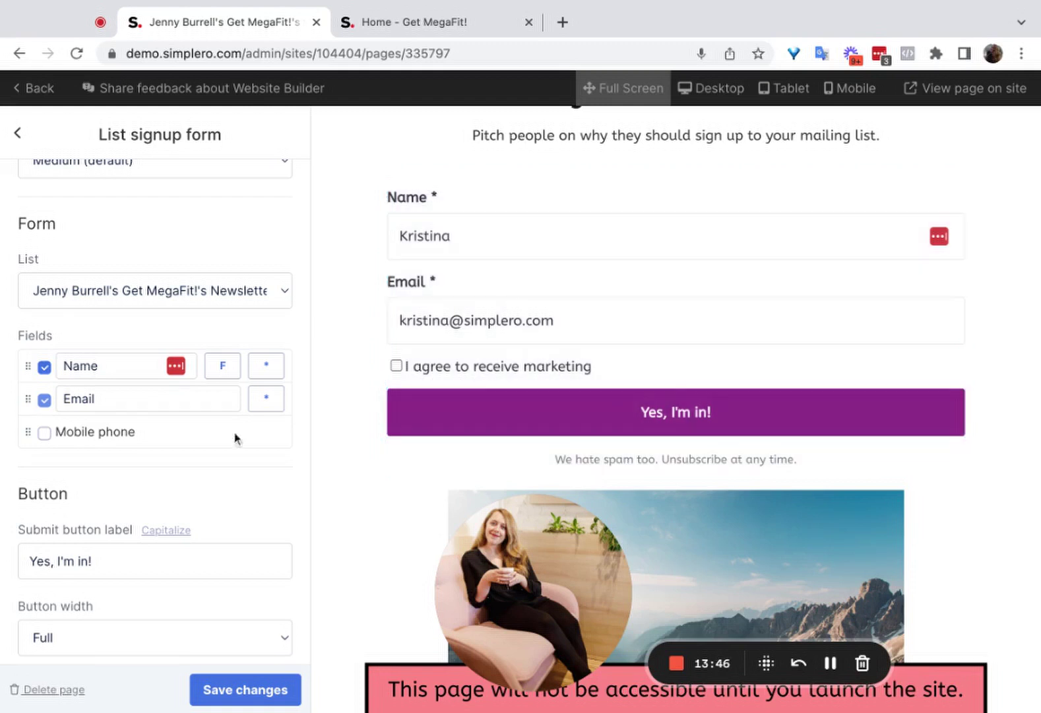
- Try the submit button width as Standard, and restore it to Full
{"action": "scroll", "coordinate": [198, 396], "scroll_direction": "down", "scroll_amount": 4}
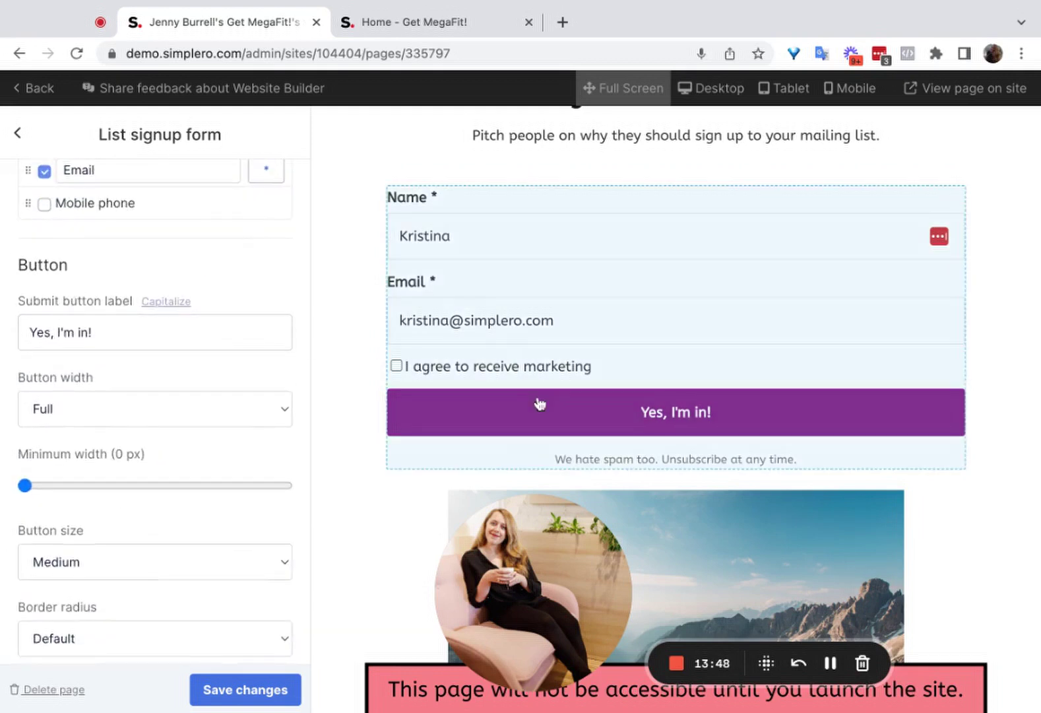
{"action": "triple_click", "coordinate": [154, 329]}
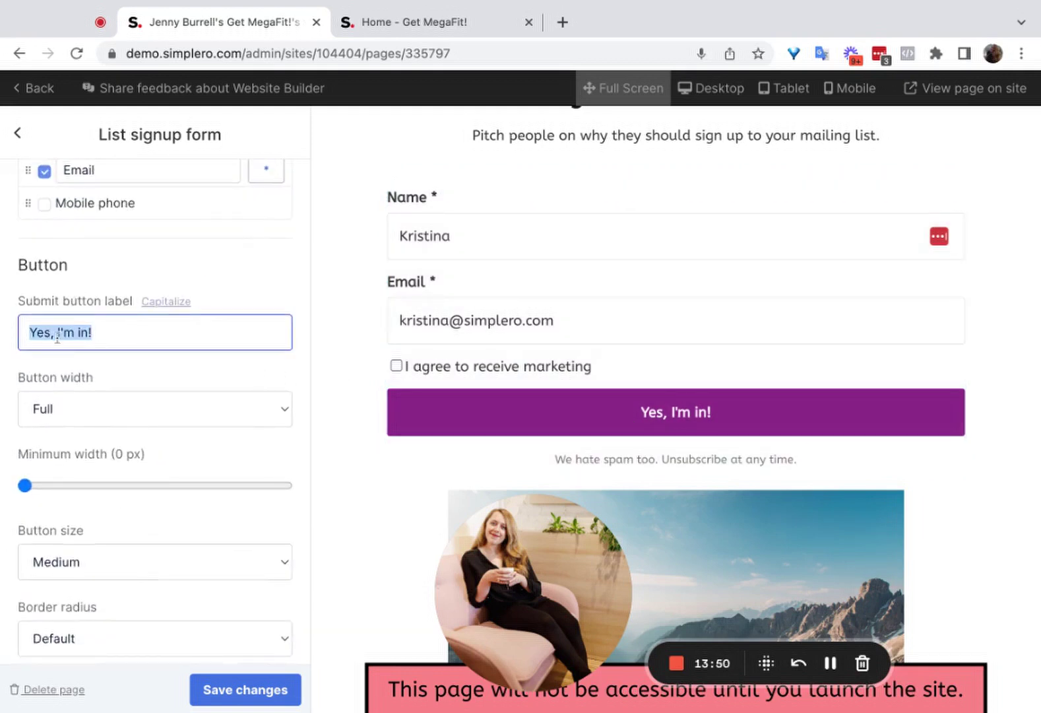
{"action": "left_click", "coordinate": [84, 413]}
{"action": "left_click", "coordinate": [84, 420]}
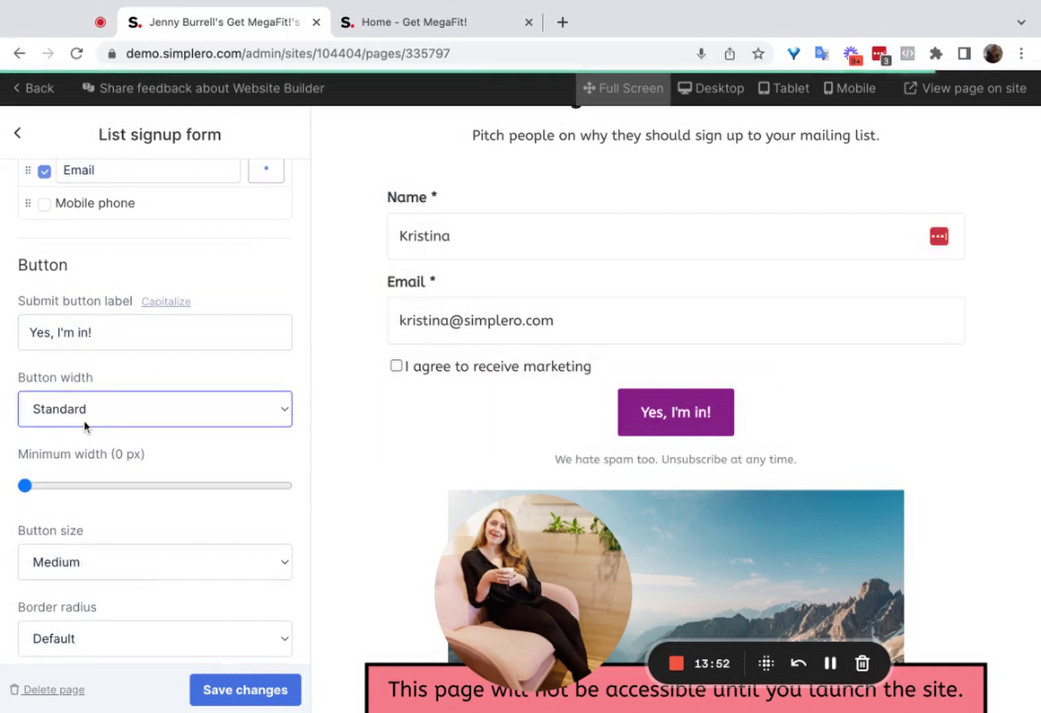
{"action": "left_click", "coordinate": [89, 419]}
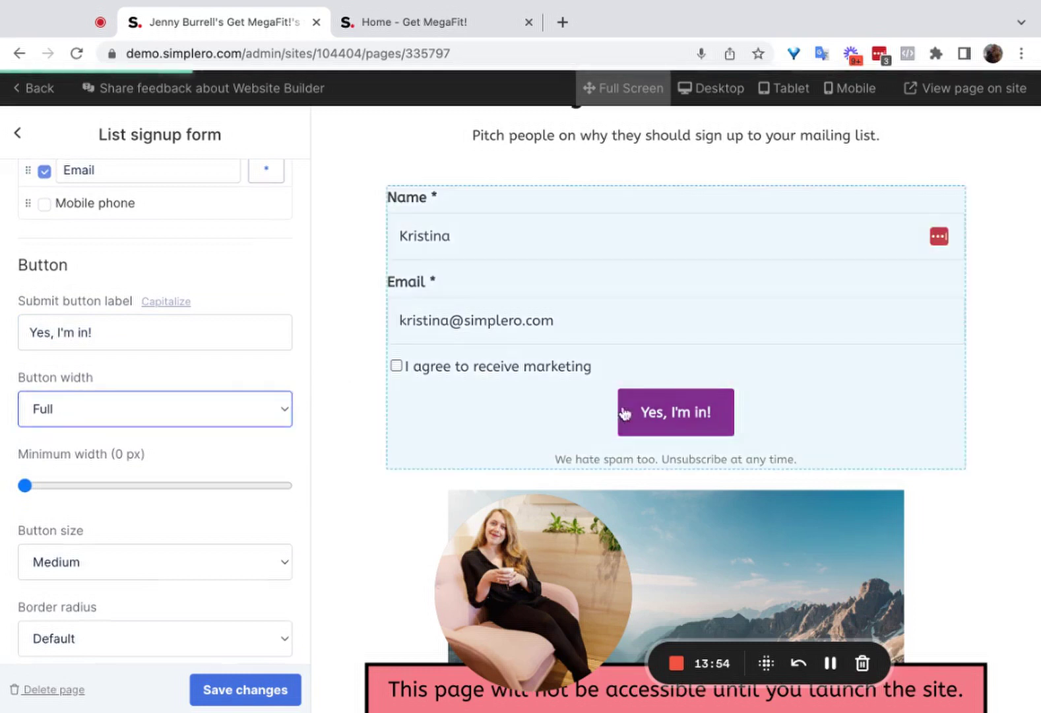
- Examine the signup form's button size, border radius, color, style, notice and tracking settings
{"action": "scroll", "coordinate": [191, 462], "scroll_direction": "down", "scroll_amount": 3}
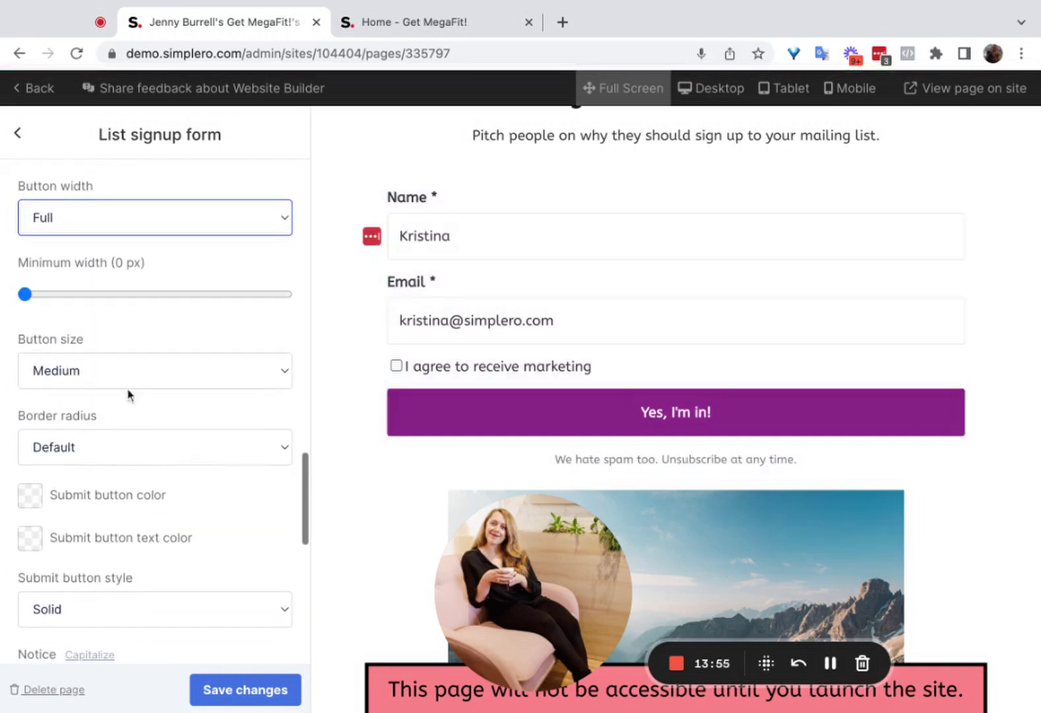
{"action": "left_click", "coordinate": [64, 371]}
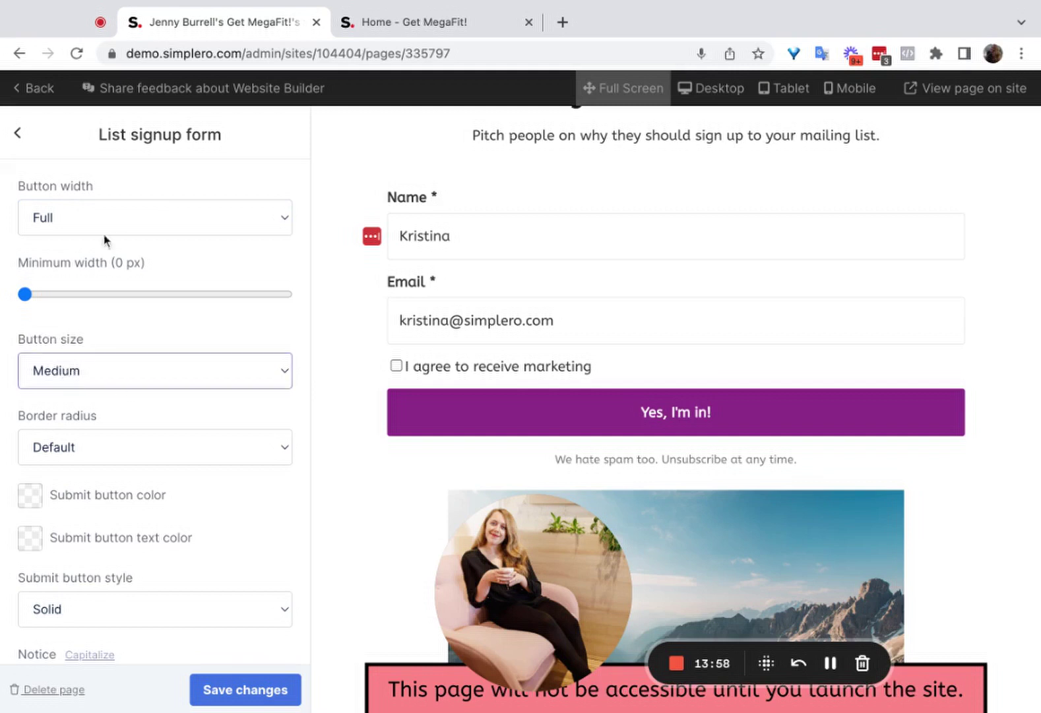
{"action": "scroll", "coordinate": [99, 501], "scroll_direction": "down", "scroll_amount": 2}
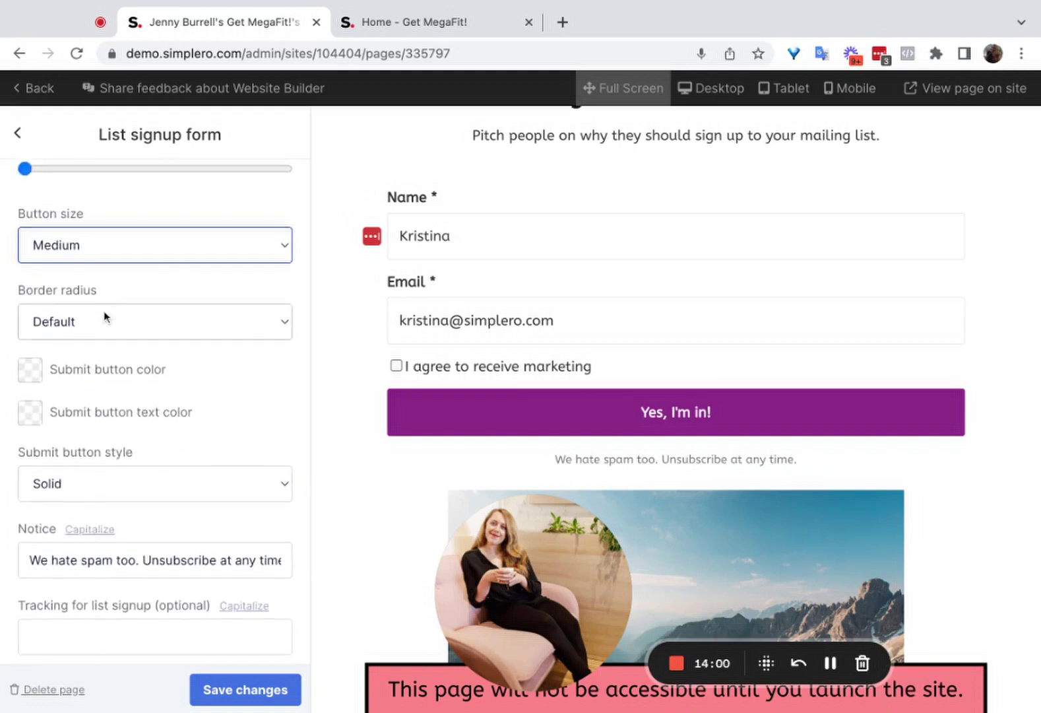
{"action": "scroll", "coordinate": [132, 278], "scroll_direction": "down", "scroll_amount": 4}
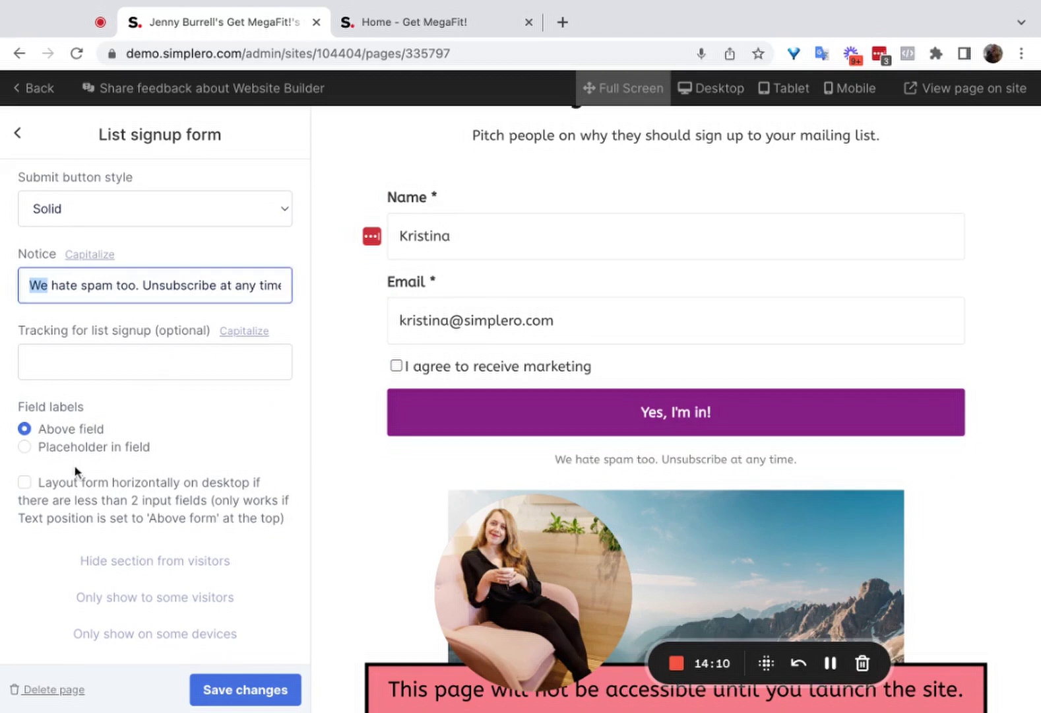
{"action": "scroll", "coordinate": [74, 470], "scroll_direction": "down", "scroll_amount": 2}
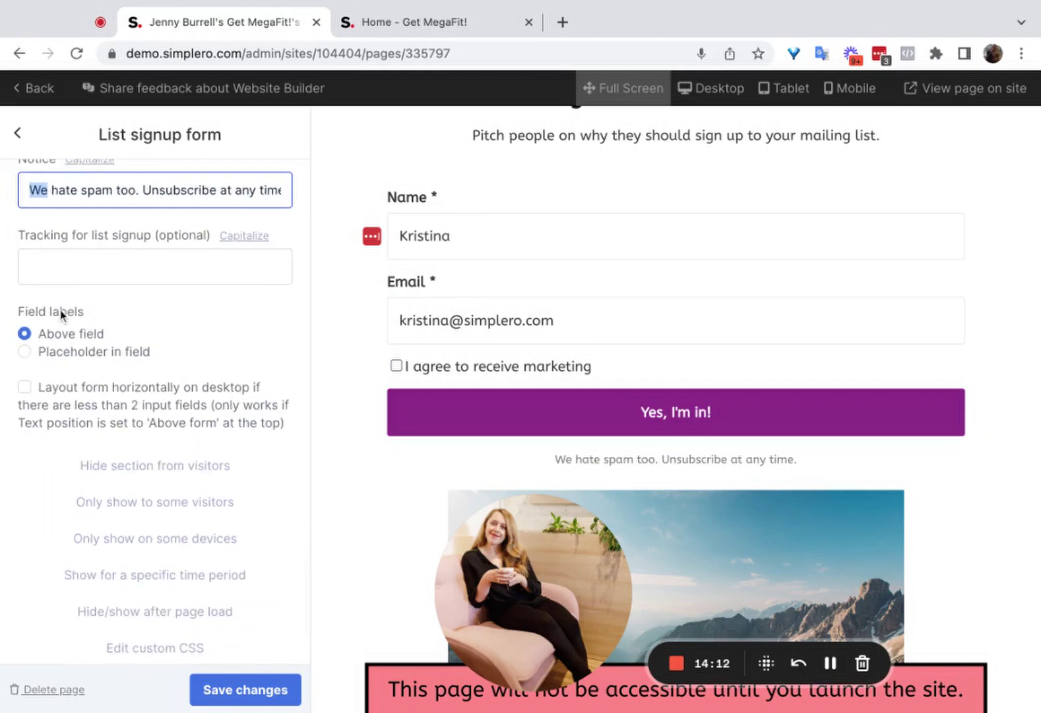
- Try the field labels as Placeholder in field, restore Above field, and check the horizontal form layout option
{"action": "left_click", "coordinate": [80, 351]}
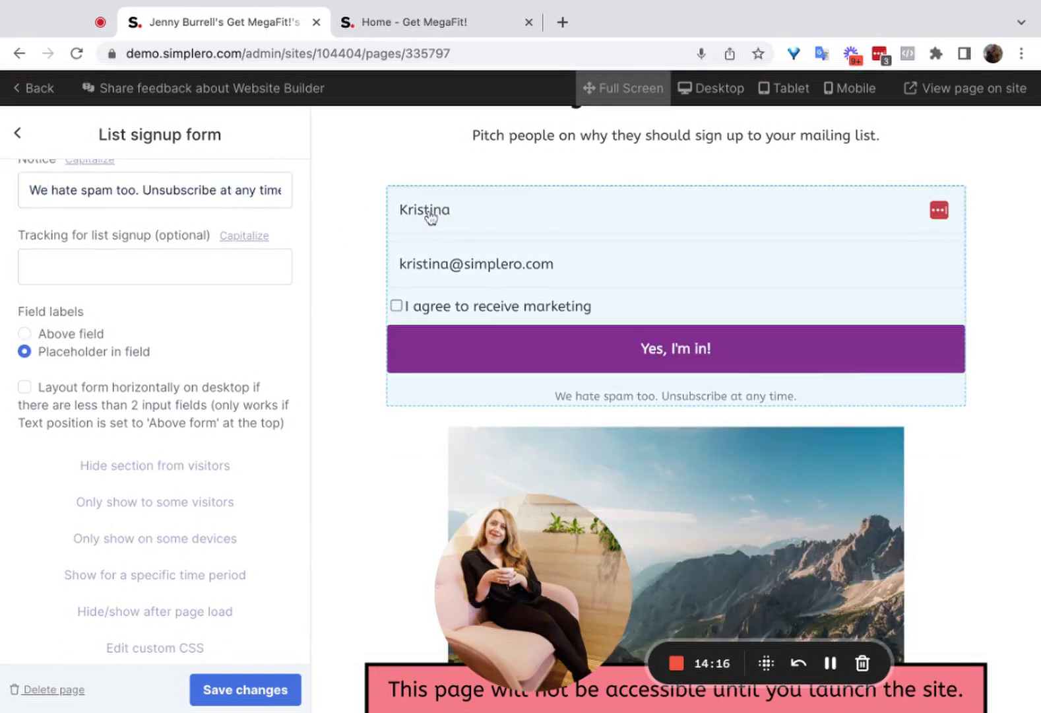
{"action": "left_click", "coordinate": [78, 336]}
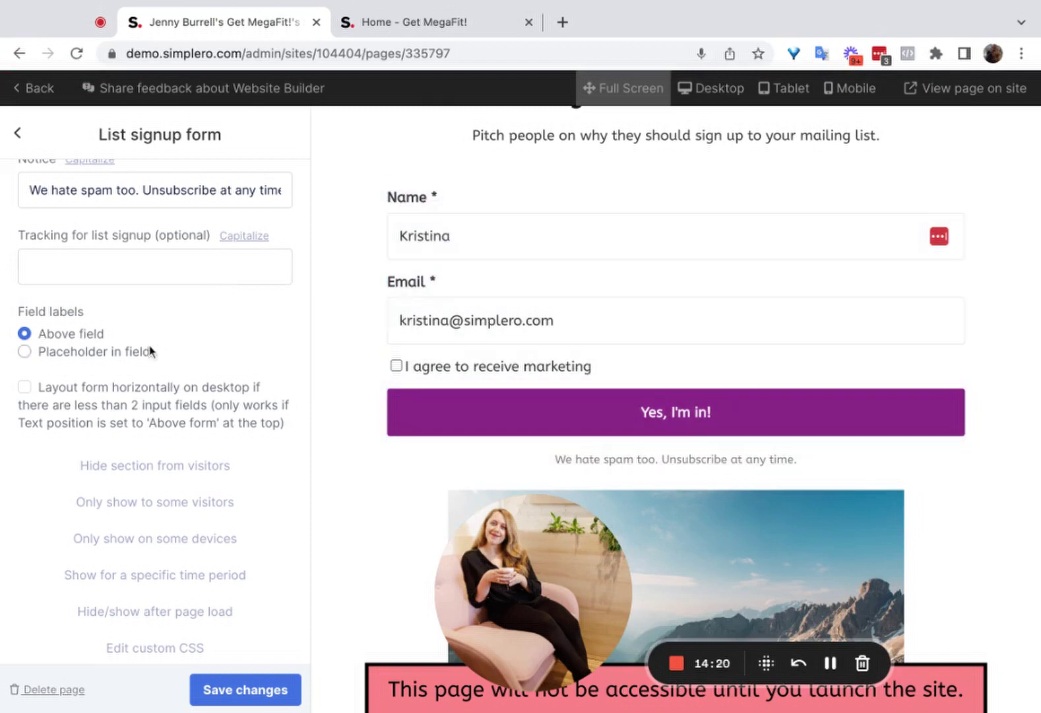
{"action": "left_click", "coordinate": [126, 410]}
{"action": "left_click", "coordinate": [90, 398]}
- Return to the Home page's sections, search the section types for "list" and add a Horizontal list signup section
{"action": "scroll", "coordinate": [213, 320], "scroll_direction": "up", "scroll_amount": 5}
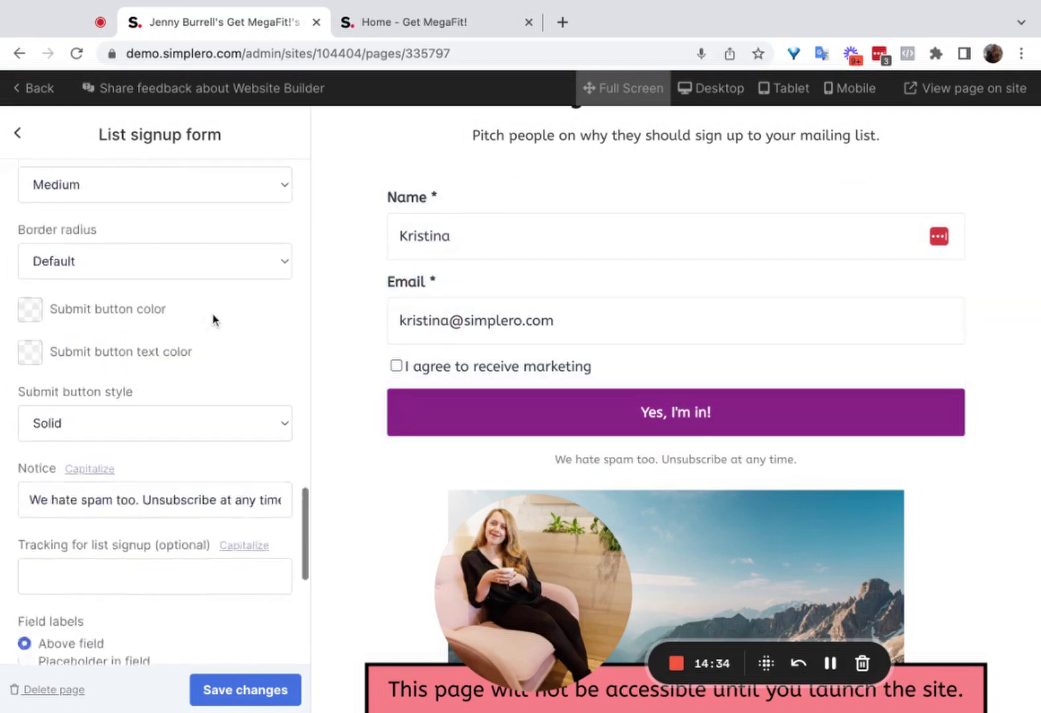
{"action": "scroll", "coordinate": [567, 202], "scroll_direction": "up", "scroll_amount": 2}
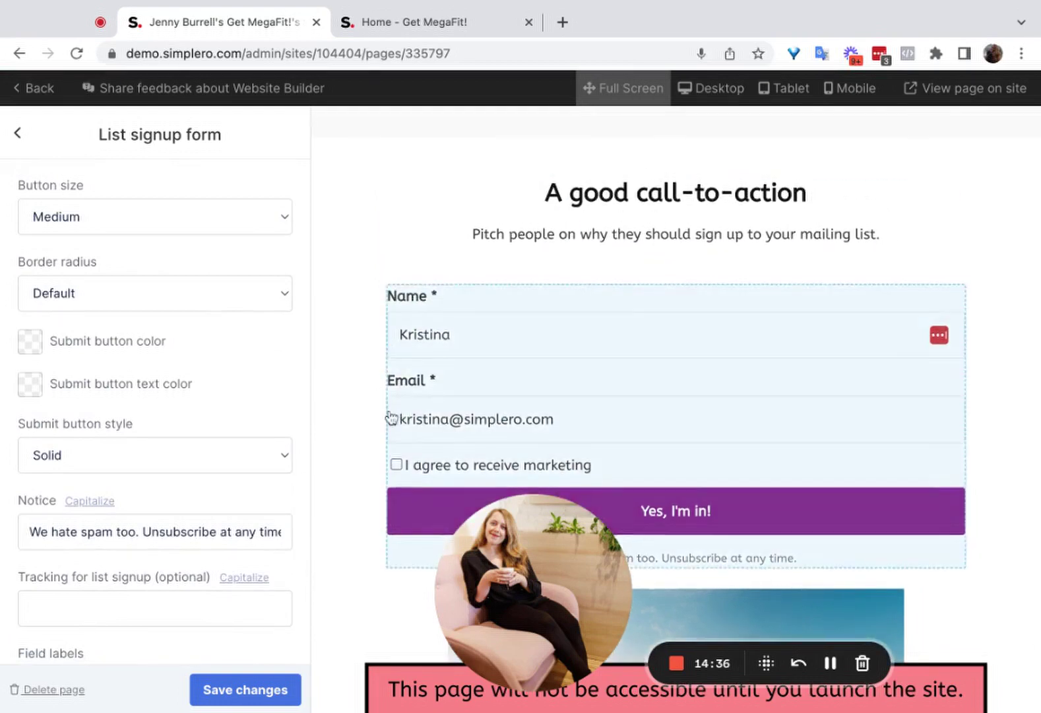
{"action": "scroll", "coordinate": [390, 419], "scroll_direction": "down", "scroll_amount": 5}
{"action": "scroll", "coordinate": [391, 418], "scroll_direction": "up", "scroll_amount": 5}
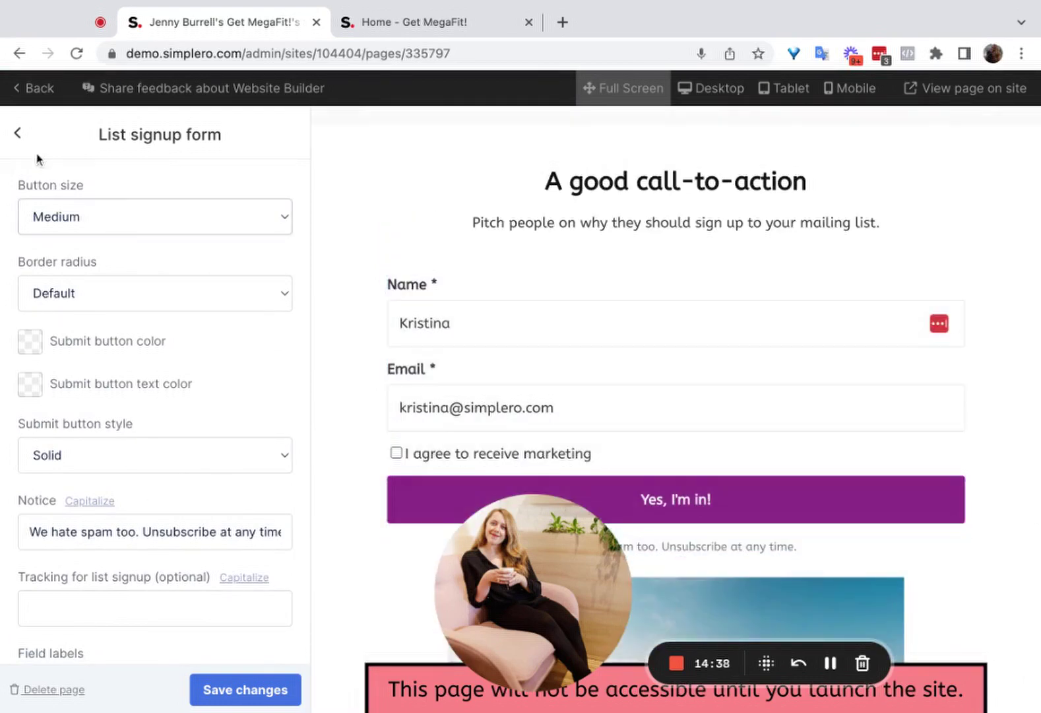
{"action": "left_click", "coordinate": [17, 132]}
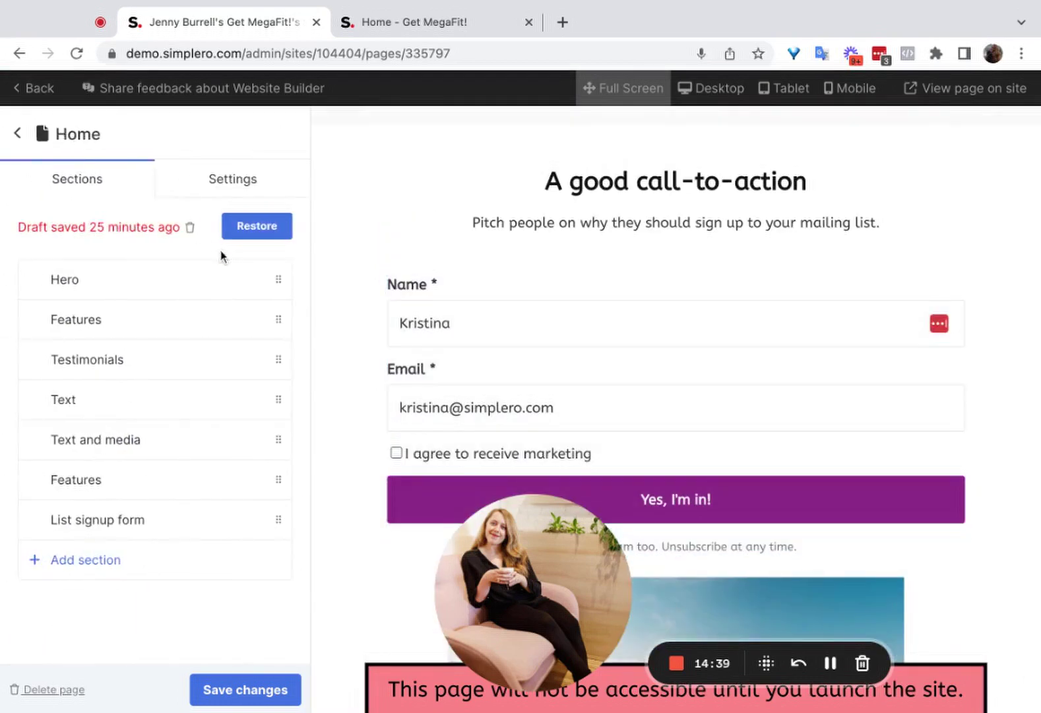
{"action": "left_click", "coordinate": [132, 569]}
{"action": "type", "text": "list"}
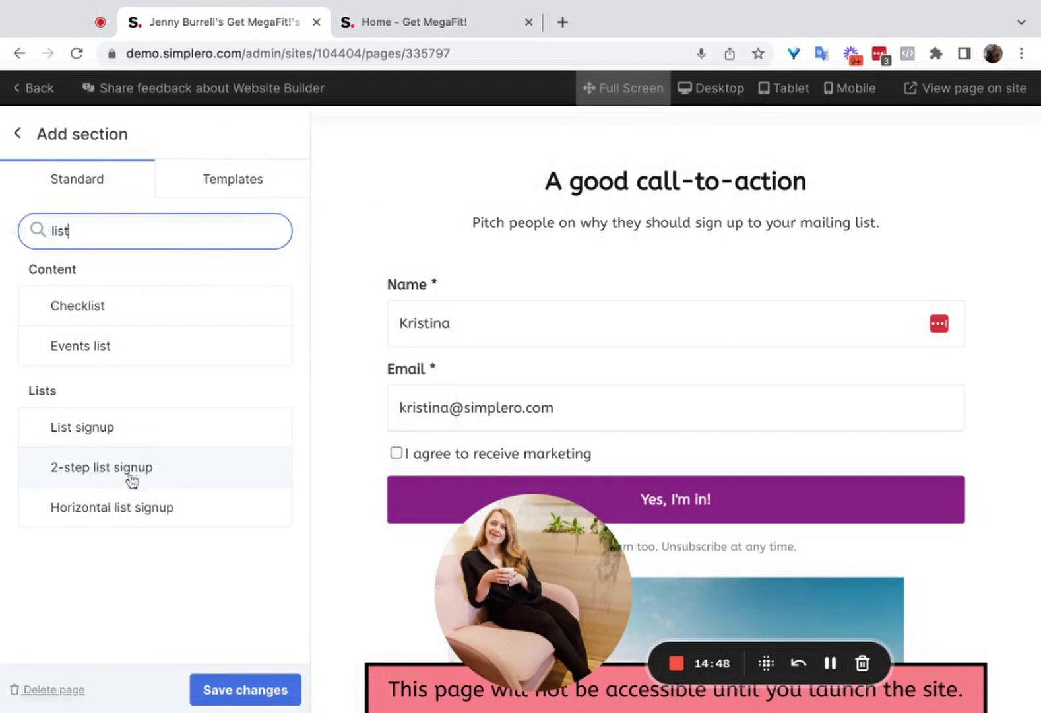
{"action": "mouse_move", "coordinate": [106, 521]}
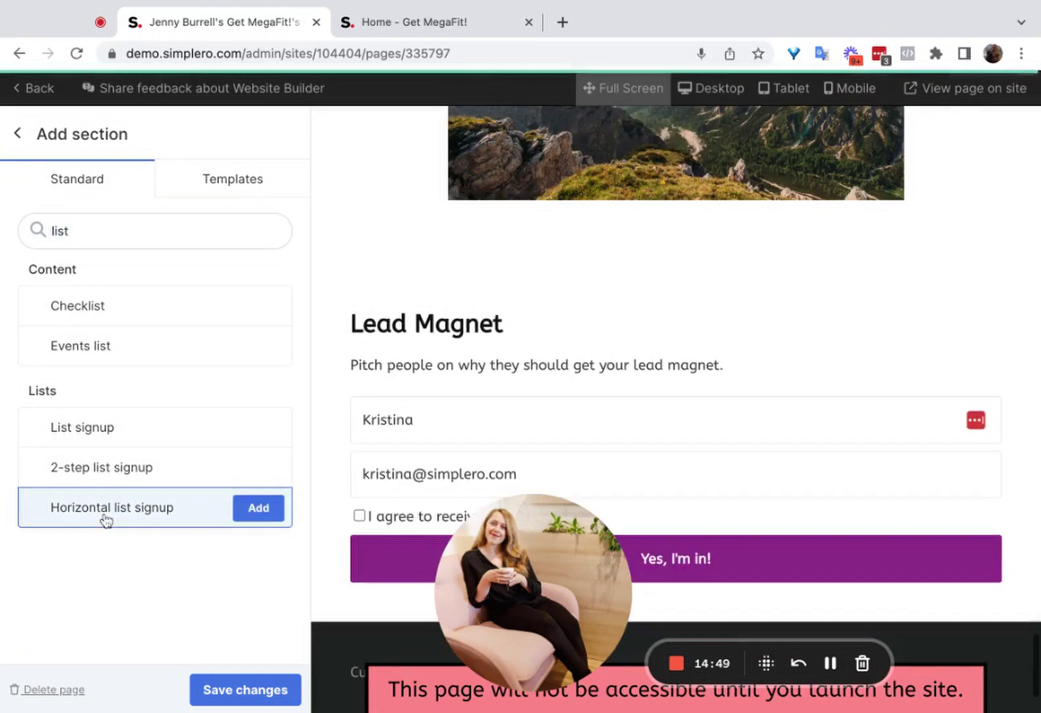
{"action": "left_click", "coordinate": [259, 518]}
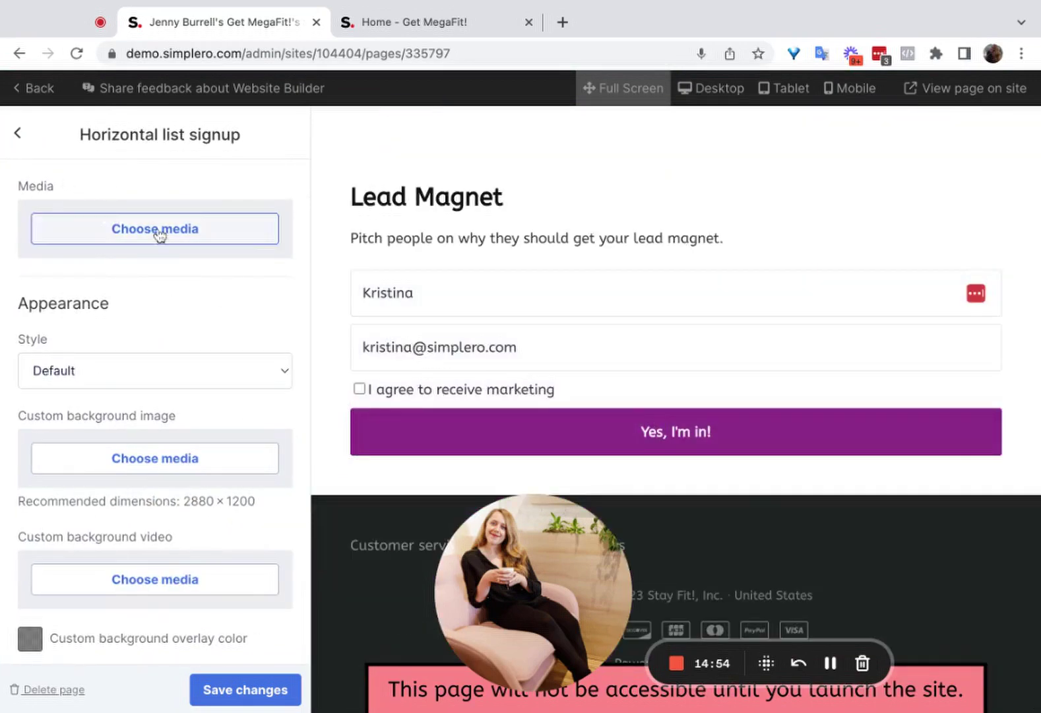
- View the media files available for the Horizontal list signup section without choosing one, and activate the Lead Magnet text for editing
{"action": "left_click", "coordinate": [173, 230]}
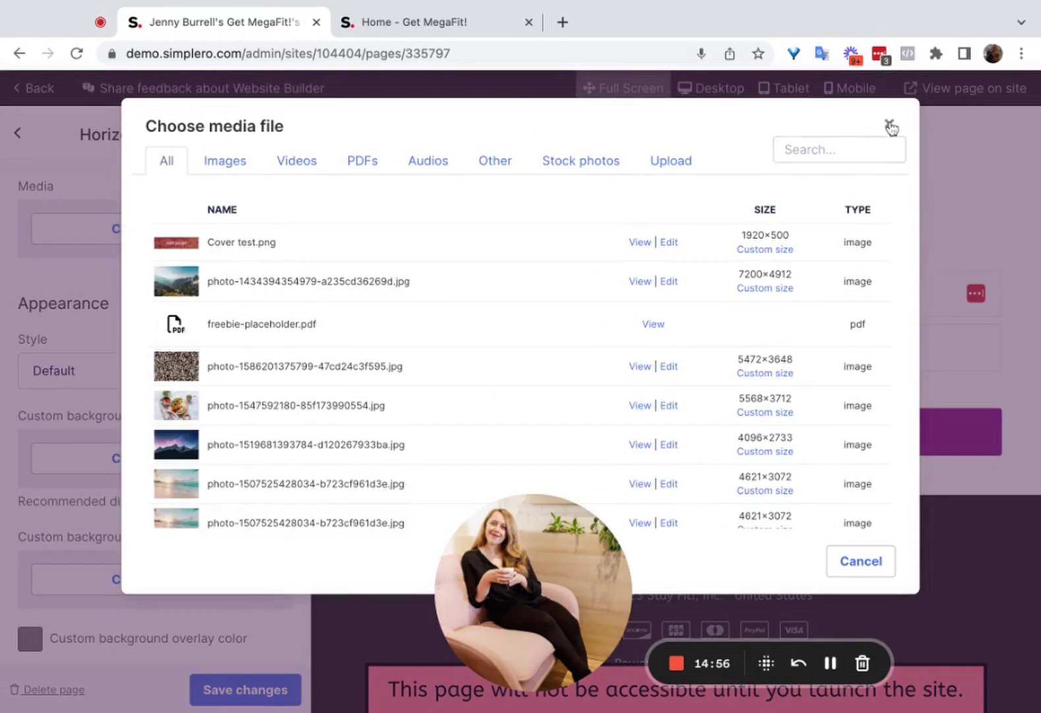
{"action": "left_click", "coordinate": [890, 127]}
{"action": "left_click", "coordinate": [508, 204]}
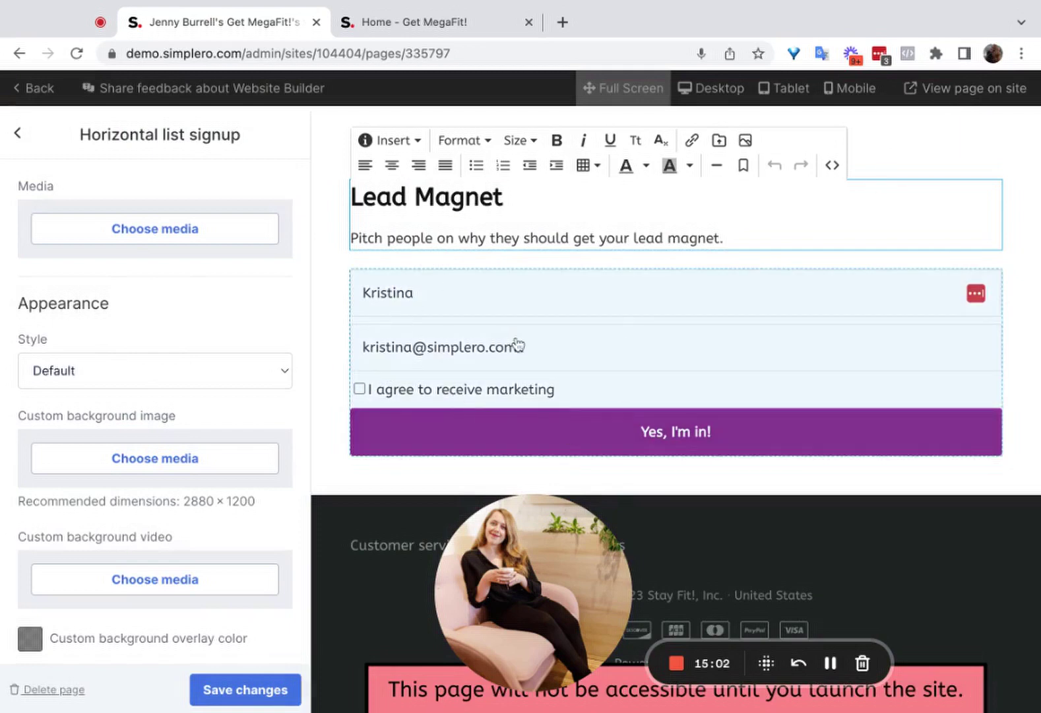
- Examine the Horizontal list signup section's appearance, form list and fields, submit button and tracking settings
{"action": "scroll", "coordinate": [118, 435], "scroll_direction": "down", "scroll_amount": 5}
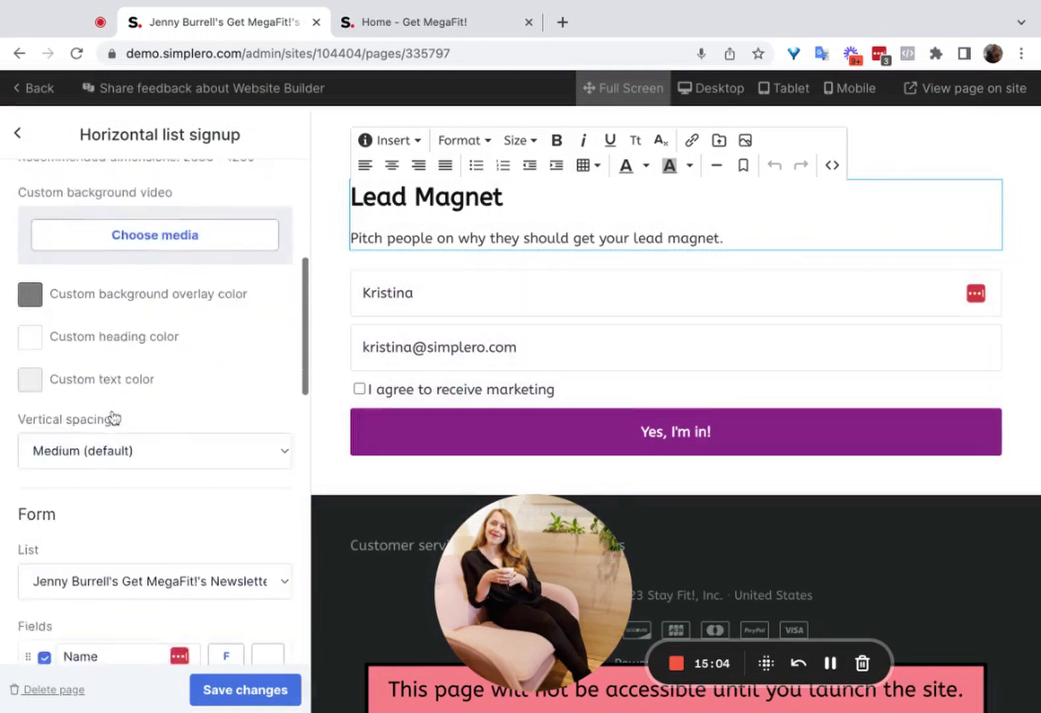
{"action": "scroll", "coordinate": [114, 417], "scroll_direction": "down", "scroll_amount": 3}
{"action": "left_click", "coordinate": [116, 414]}
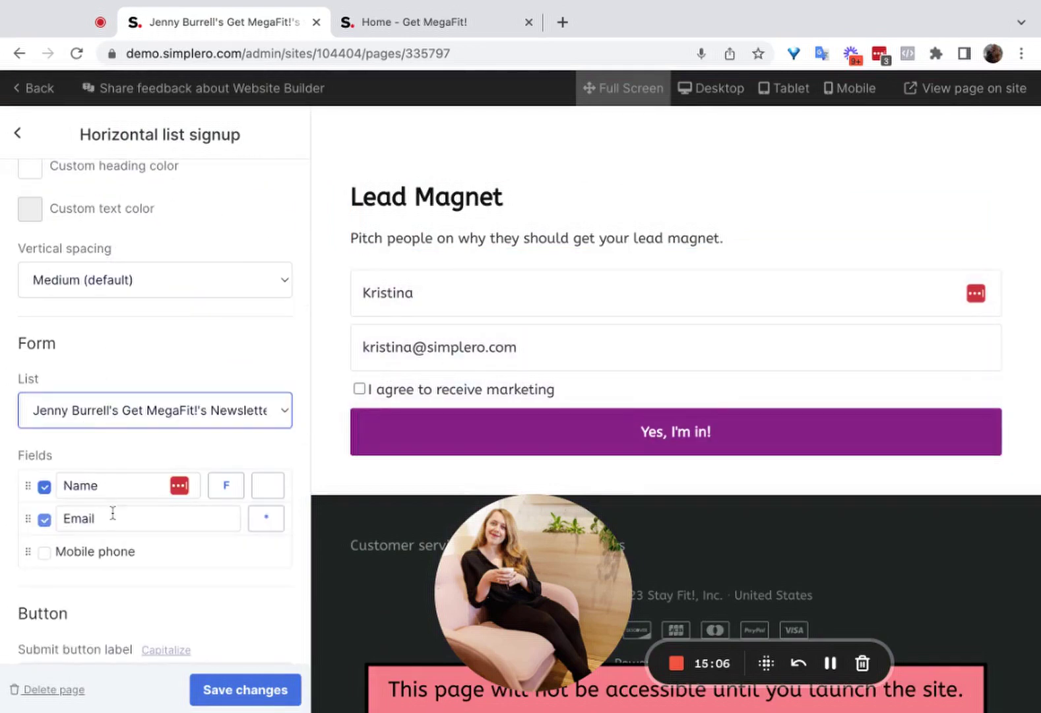
{"action": "scroll", "coordinate": [102, 472], "scroll_direction": "down", "scroll_amount": 8}
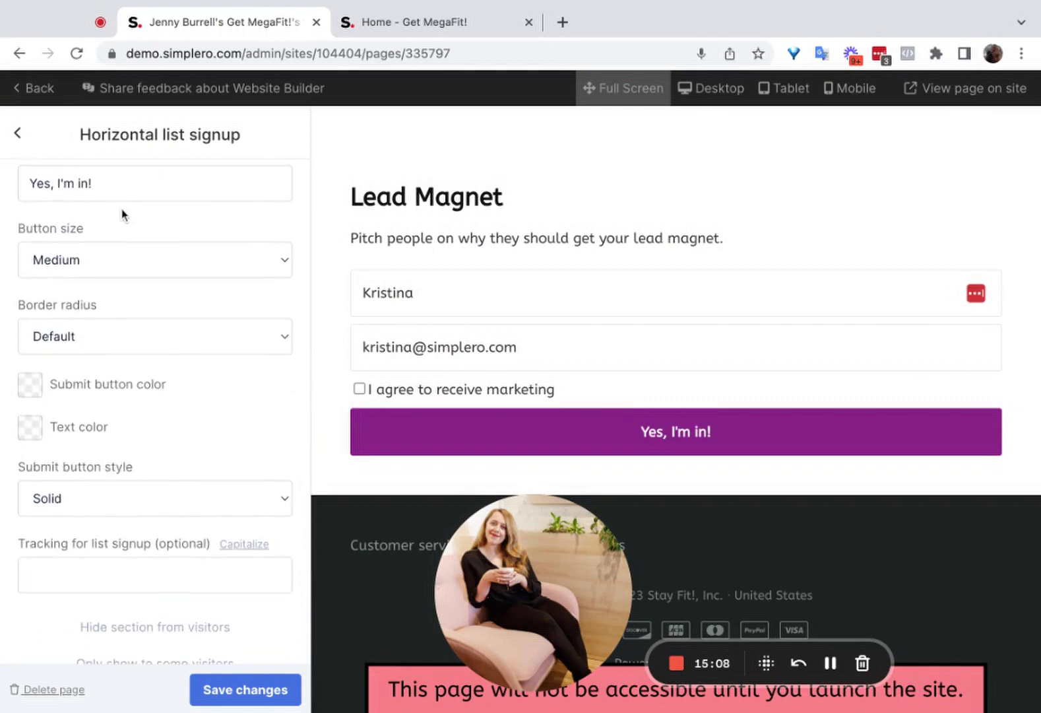
{"action": "scroll", "coordinate": [124, 214], "scroll_direction": "down", "scroll_amount": 4}
{"action": "scroll", "coordinate": [124, 214], "scroll_direction": "up", "scroll_amount": 4}
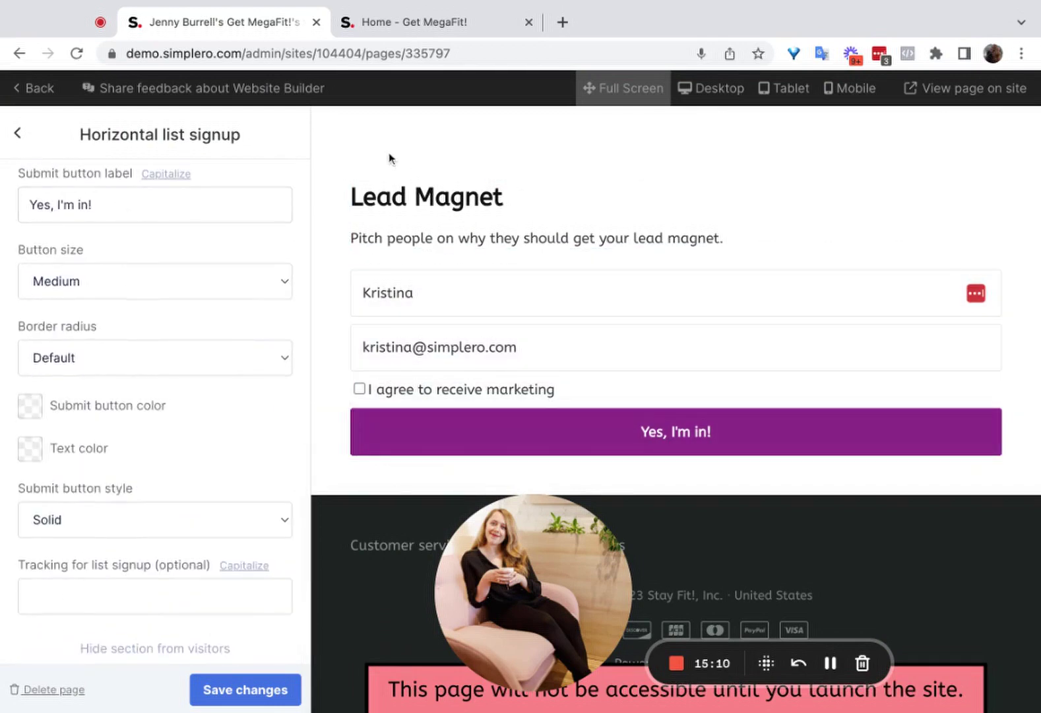
- Return to the Home page's sections and add a 2-step list signup section from the Lists group
{"action": "left_click", "coordinate": [17, 134]}
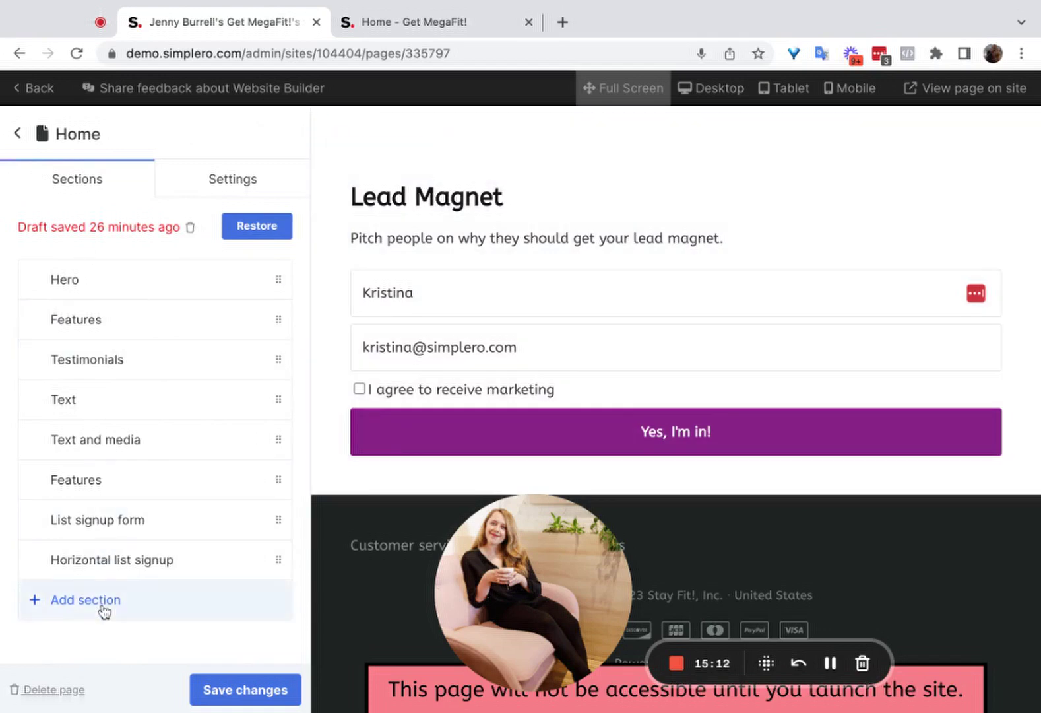
{"action": "left_click", "coordinate": [104, 599]}
{"action": "scroll", "coordinate": [130, 516], "scroll_direction": "down", "scroll_amount": 15}
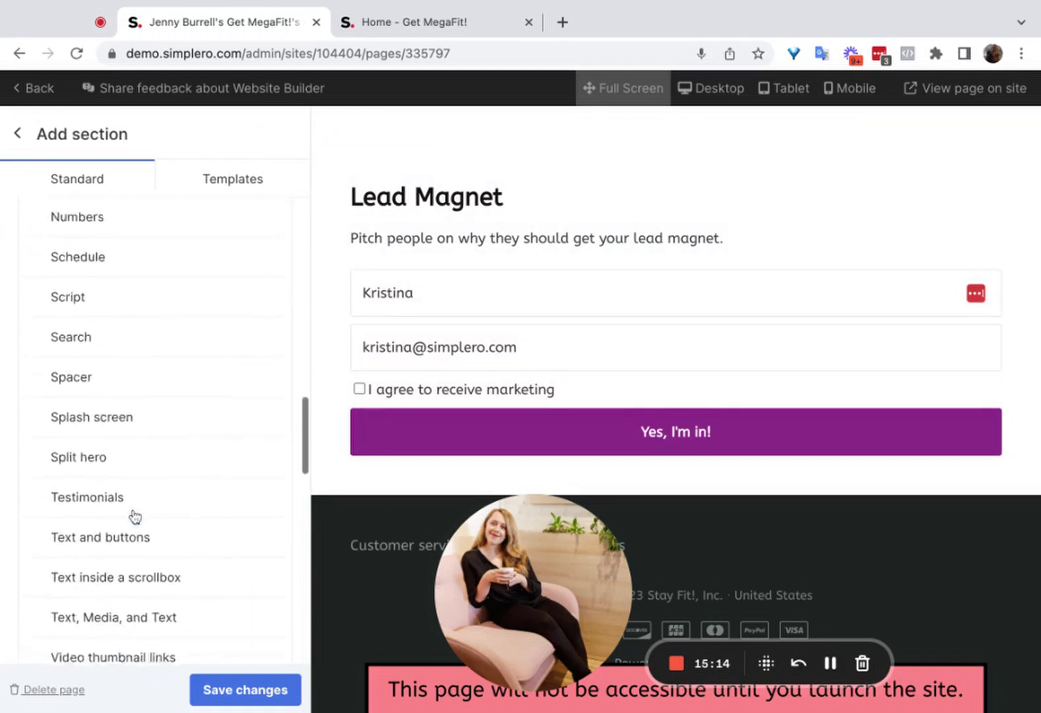
{"action": "scroll", "coordinate": [135, 517], "scroll_direction": "down", "scroll_amount": 10}
{"action": "scroll", "coordinate": [132, 511], "scroll_direction": "up", "scroll_amount": 4}
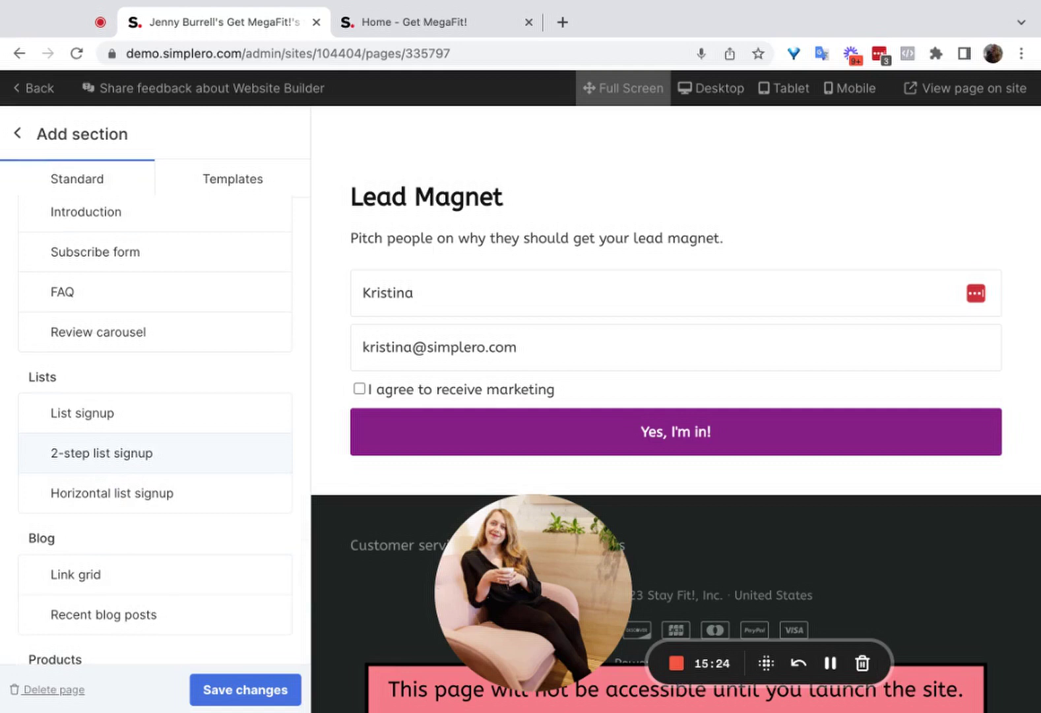
{"action": "mouse_move", "coordinate": [132, 453]}
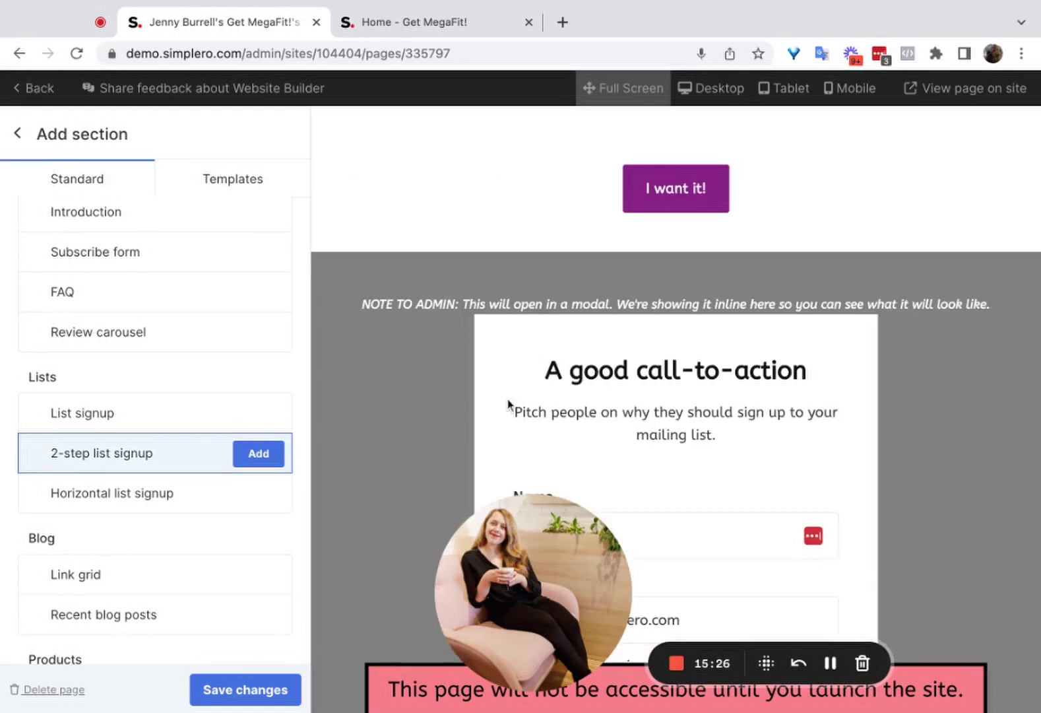
{"action": "scroll", "coordinate": [508, 404], "scroll_direction": "down", "scroll_amount": 2}
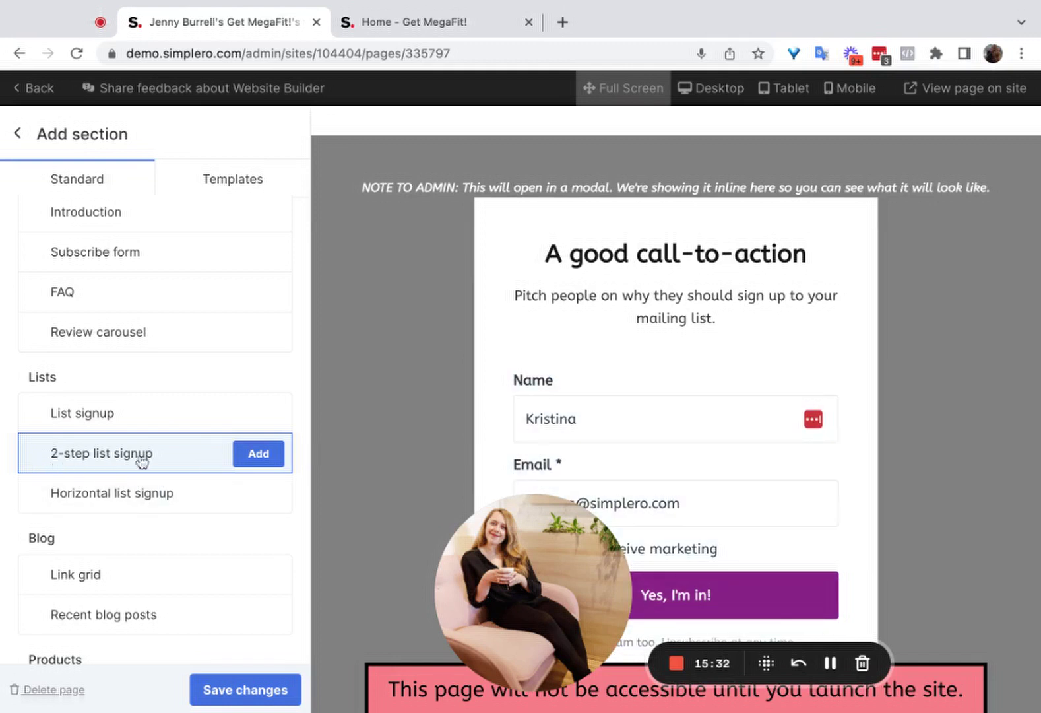
{"action": "left_click", "coordinate": [259, 454]}
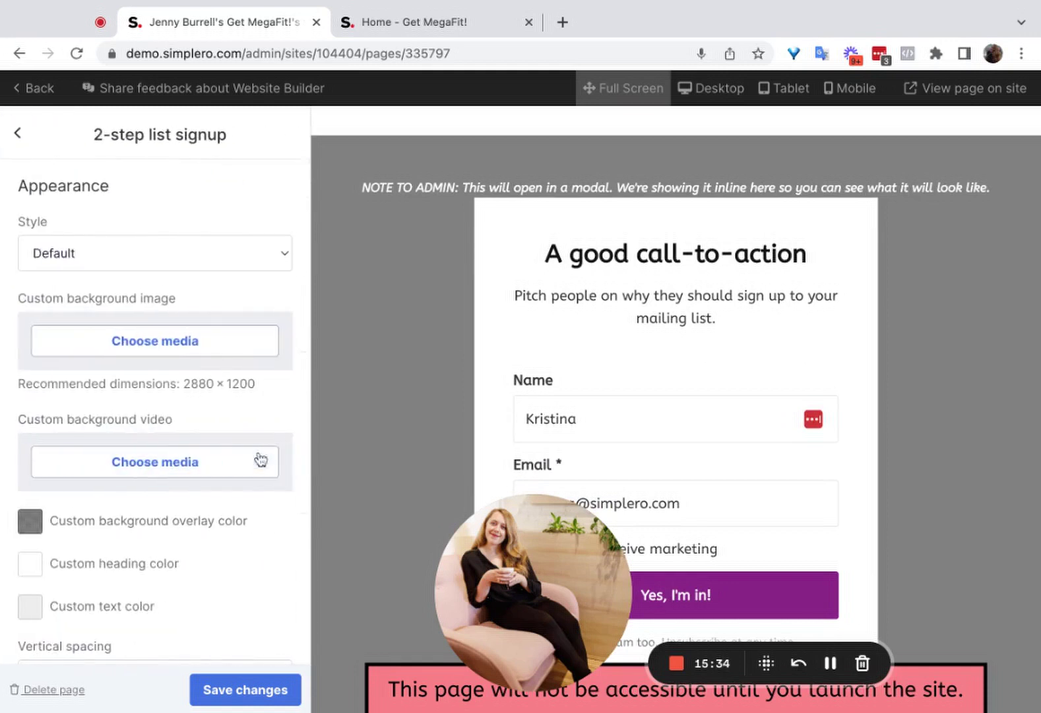
- Examine the 2-step list signup's popup button, call-to-action text and signup form in the page preview
{"action": "scroll", "coordinate": [638, 333], "scroll_direction": "up", "scroll_amount": 4}
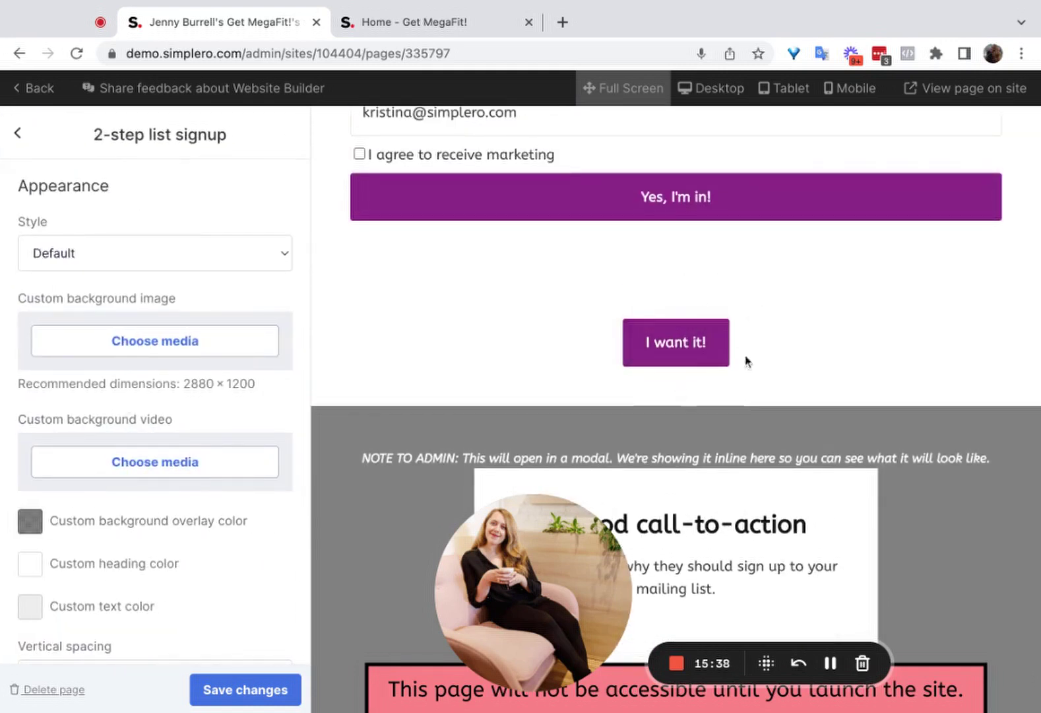
{"action": "scroll", "coordinate": [691, 332], "scroll_direction": "down", "scroll_amount": 1}
{"action": "scroll", "coordinate": [690, 324], "scroll_direction": "down", "scroll_amount": 1}
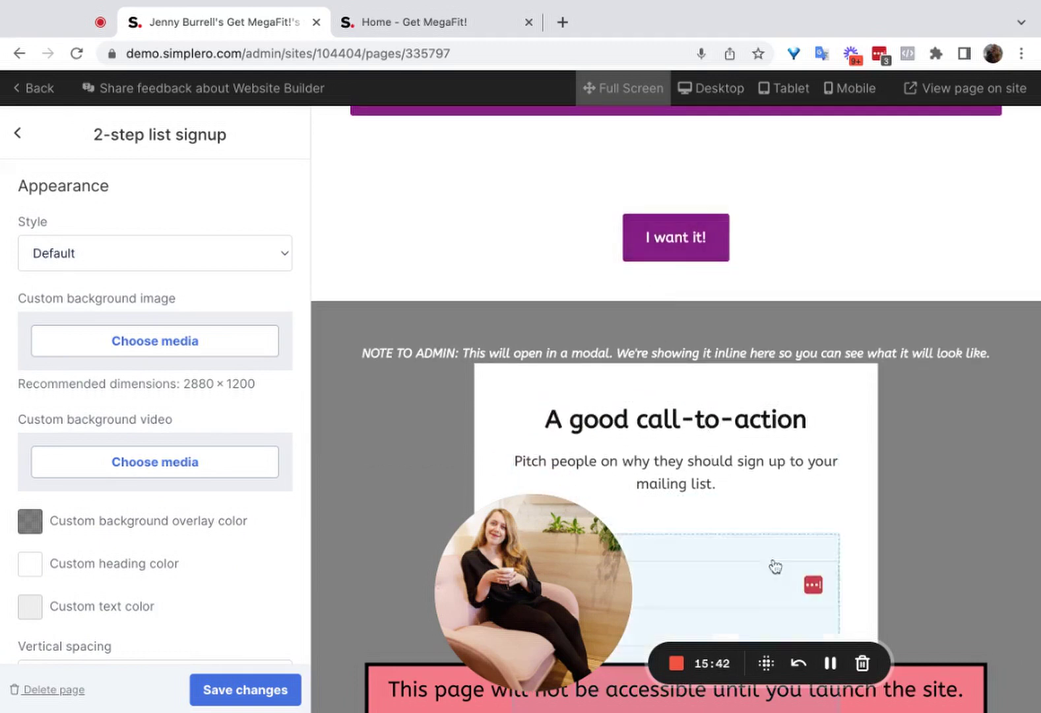
{"action": "left_click", "coordinate": [682, 246]}
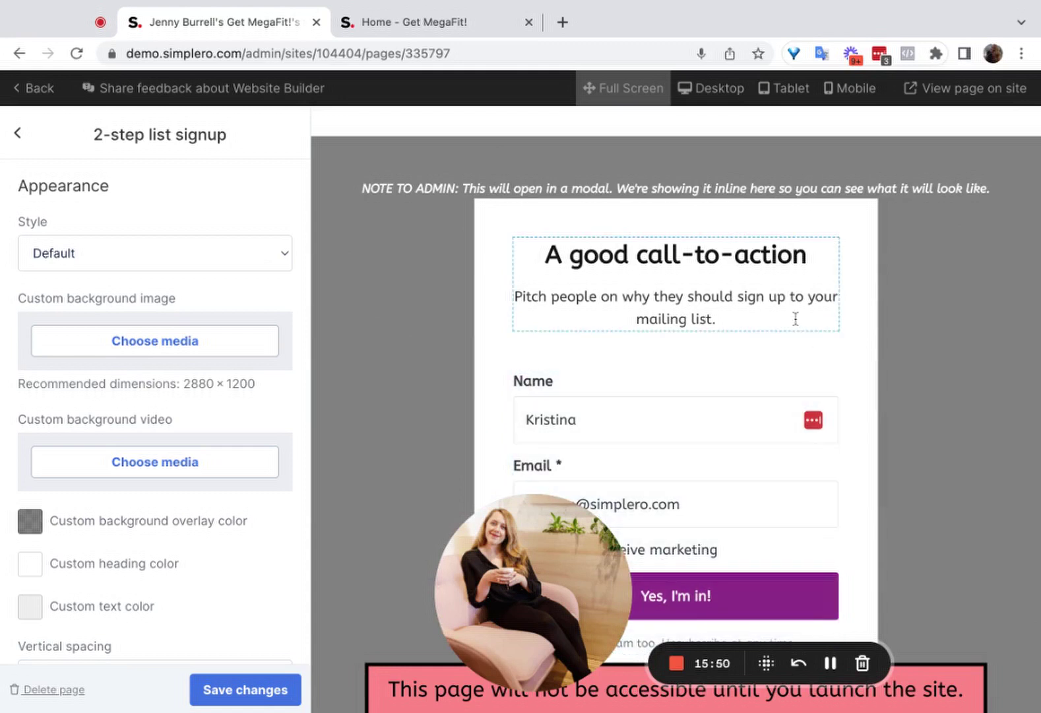
{"action": "scroll", "coordinate": [525, 217], "scroll_direction": "up", "scroll_amount": 1}
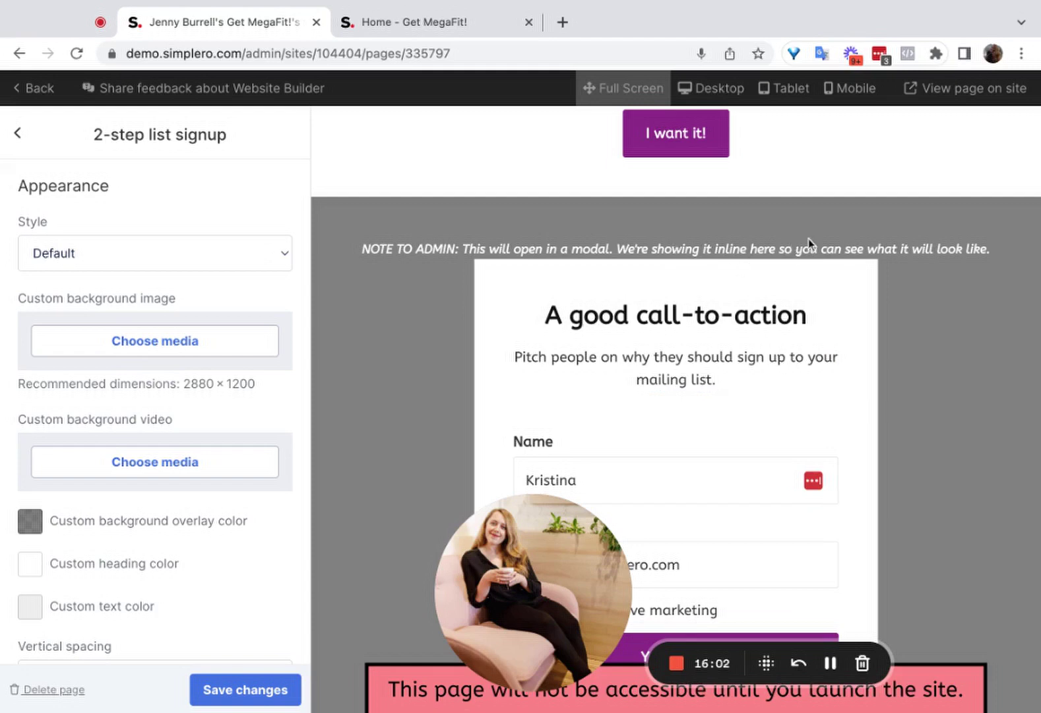
{"action": "left_click", "coordinate": [661, 354]}
{"action": "scroll", "coordinate": [705, 350], "scroll_direction": "down", "scroll_amount": 3}
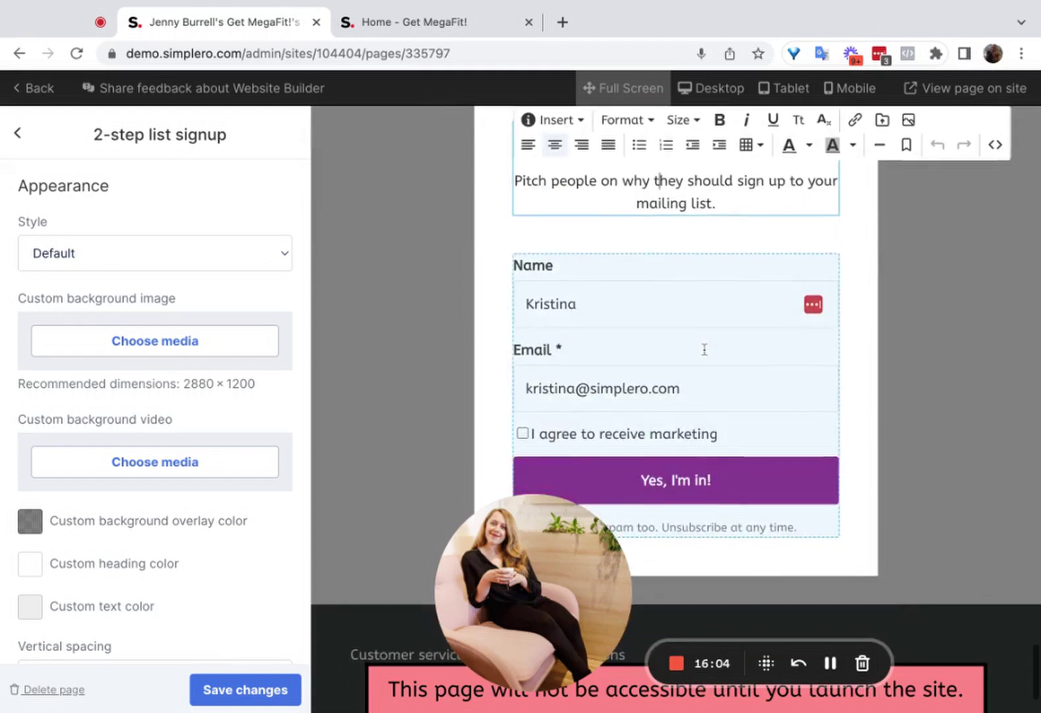
{"action": "scroll", "coordinate": [702, 348], "scroll_direction": "up", "scroll_amount": 2}
{"action": "scroll", "coordinate": [650, 446], "scroll_direction": "down", "scroll_amount": 1}
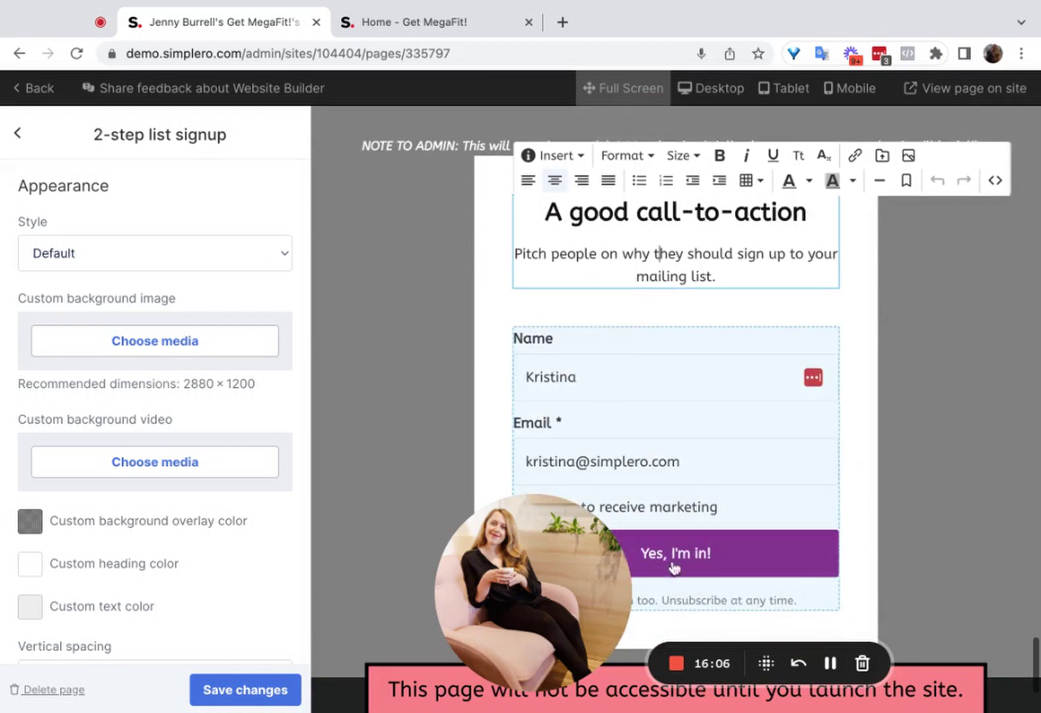
- Clear the 2-step list signup's popup button label to remove its built-in button from the page
{"action": "left_click", "coordinate": [109, 218]}
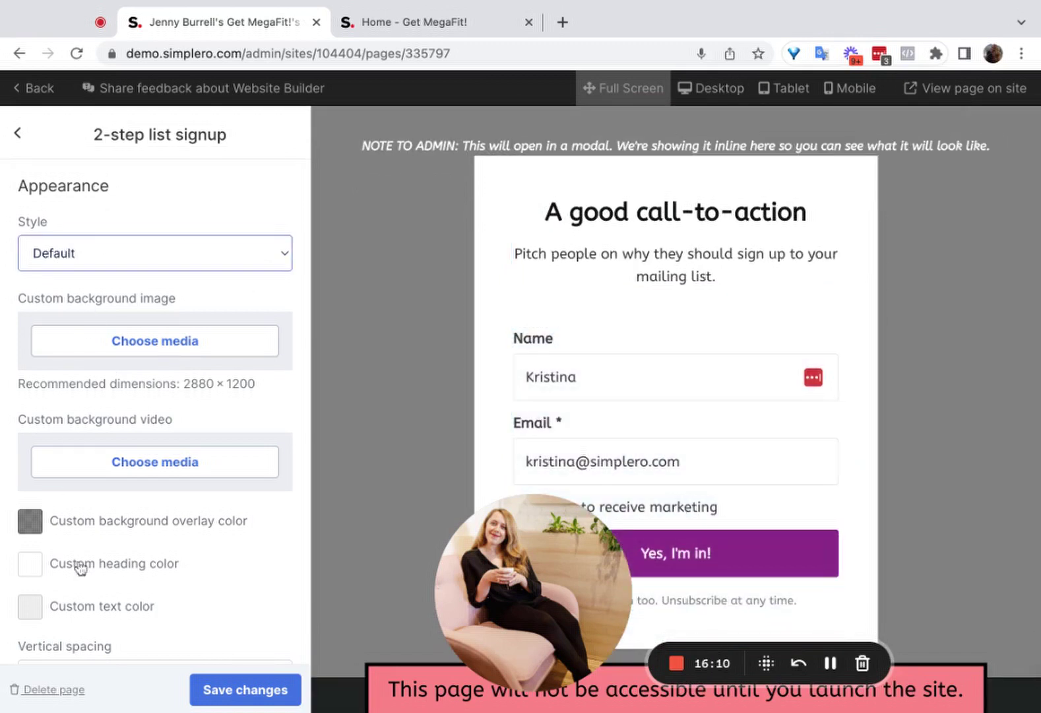
{"action": "scroll", "coordinate": [132, 530], "scroll_direction": "down", "scroll_amount": 6}
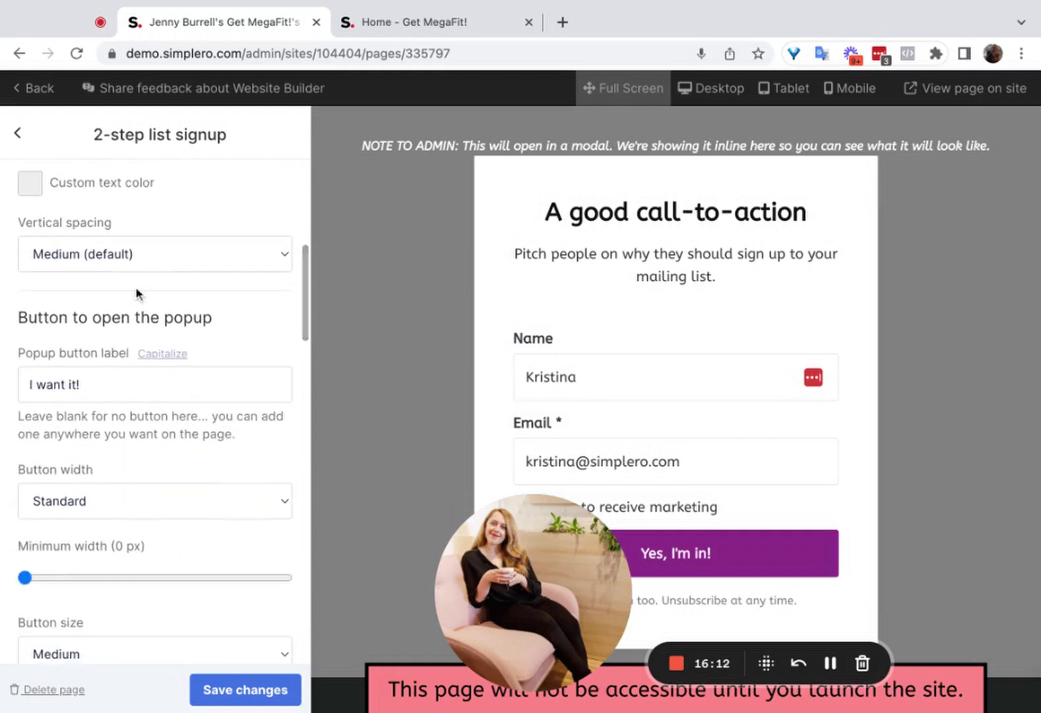
{"action": "scroll", "coordinate": [109, 393], "scroll_direction": "down", "scroll_amount": 1}
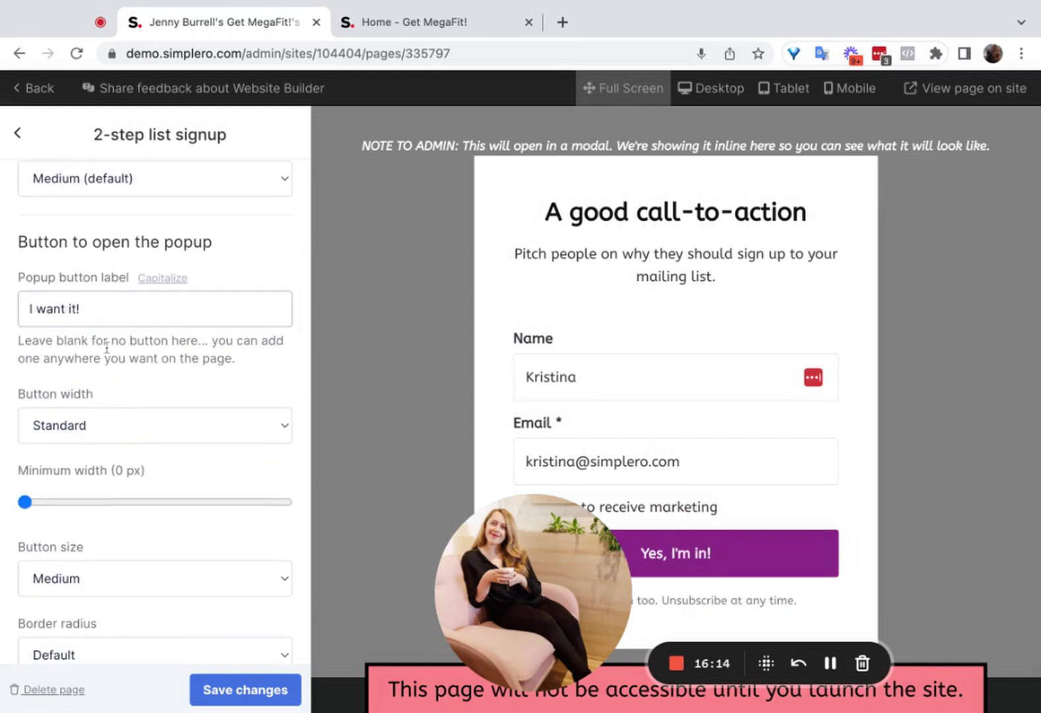
{"action": "scroll", "coordinate": [105, 344], "scroll_direction": "up", "scroll_amount": 2}
{"action": "scroll", "coordinate": [99, 430], "scroll_direction": "down", "scroll_amount": 1}
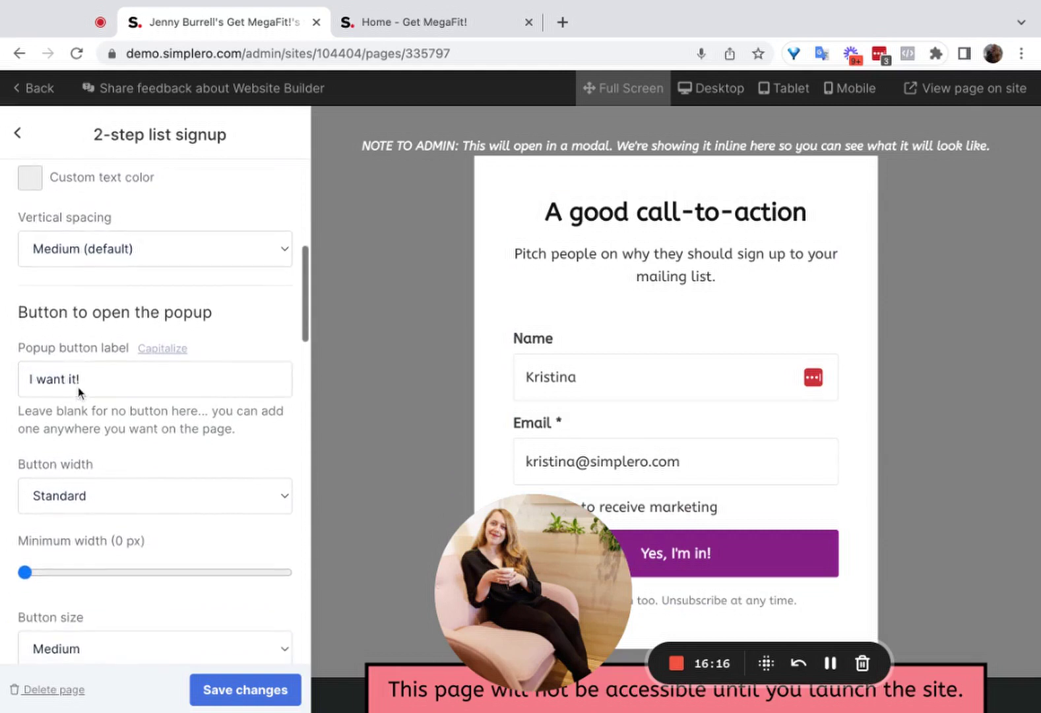
{"action": "scroll", "coordinate": [412, 405], "scroll_direction": "up", "scroll_amount": 3}
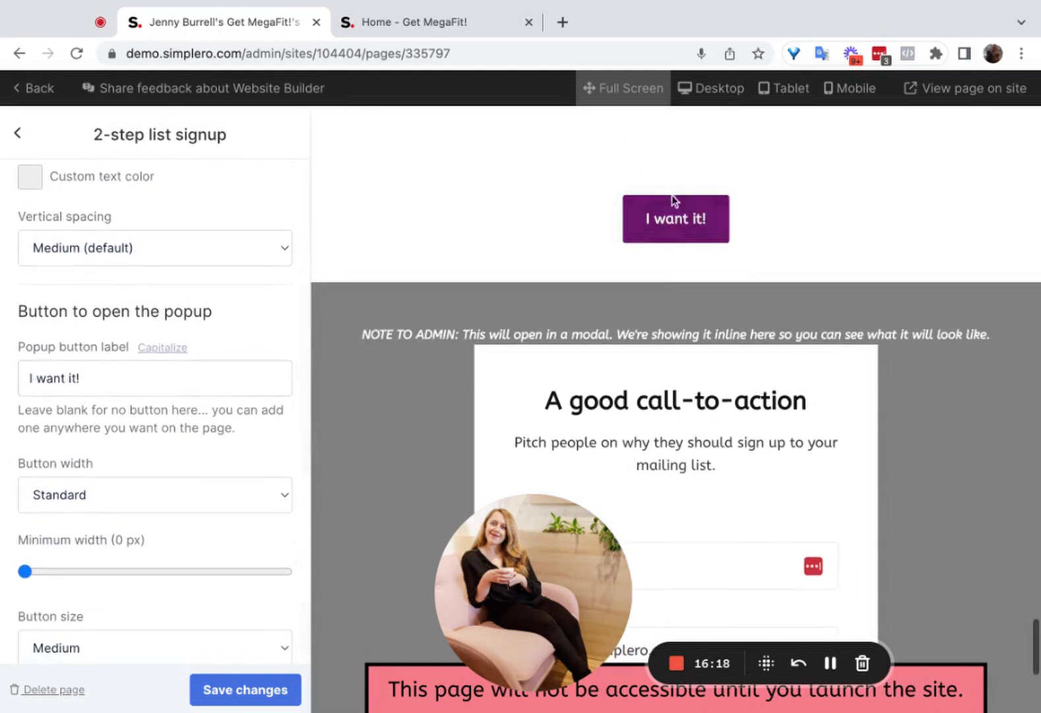
{"action": "left_click", "coordinate": [85, 377]}
{"action": "triple_click", "coordinate": [85, 377]}
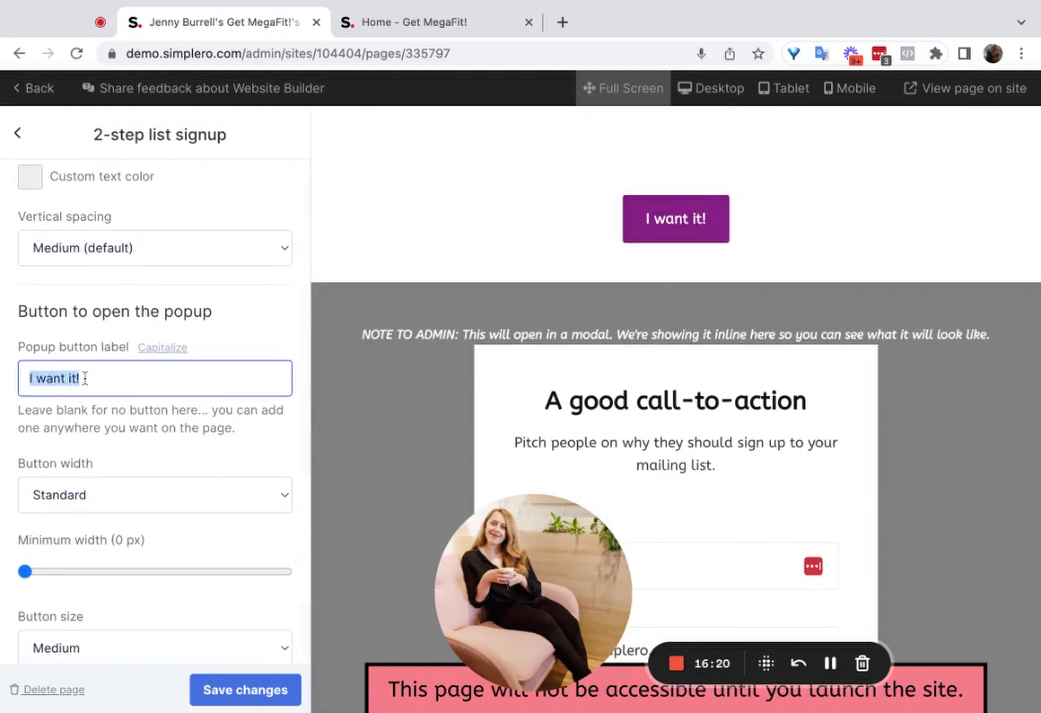
{"action": "key", "text": "BackSpace"}
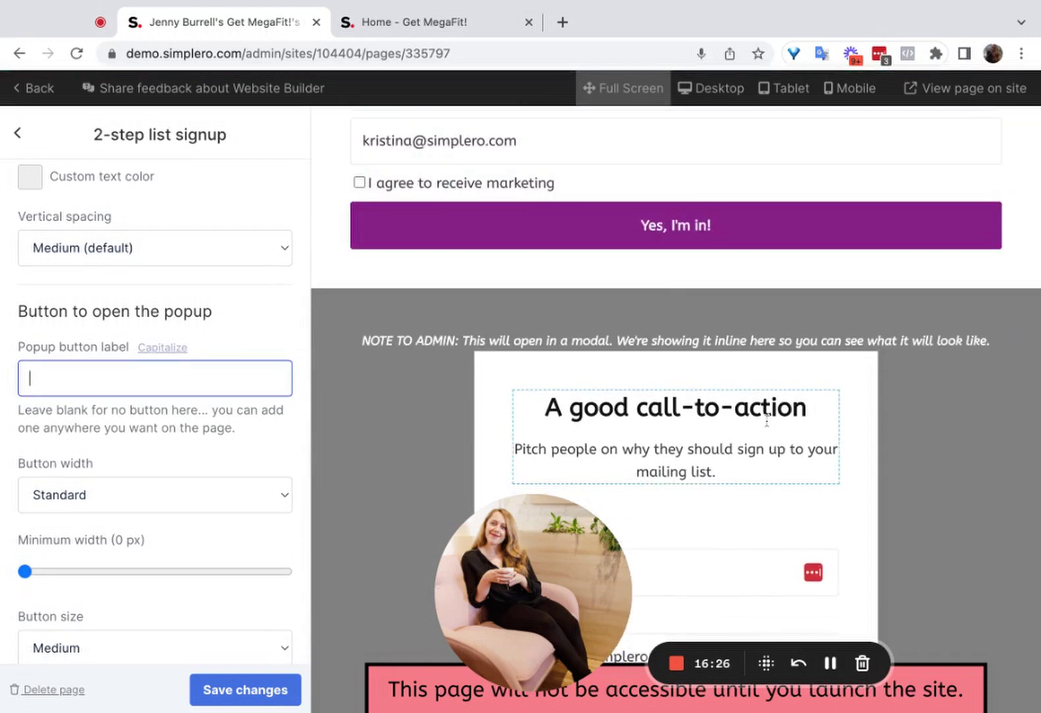
- Examine the 2-step list signup's remaining popup button, form, submit button, notice, tracking and field label settings and its preview
{"action": "scroll", "coordinate": [858, 330], "scroll_direction": "down", "scroll_amount": 10}
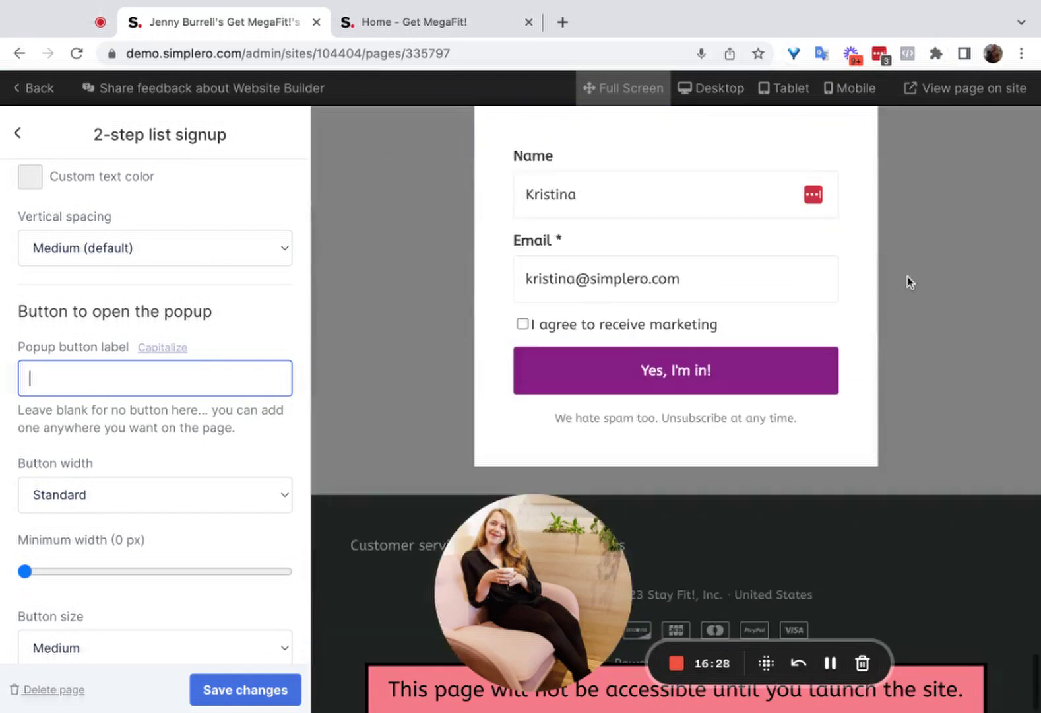
{"action": "scroll", "coordinate": [138, 409], "scroll_direction": "down", "scroll_amount": 5}
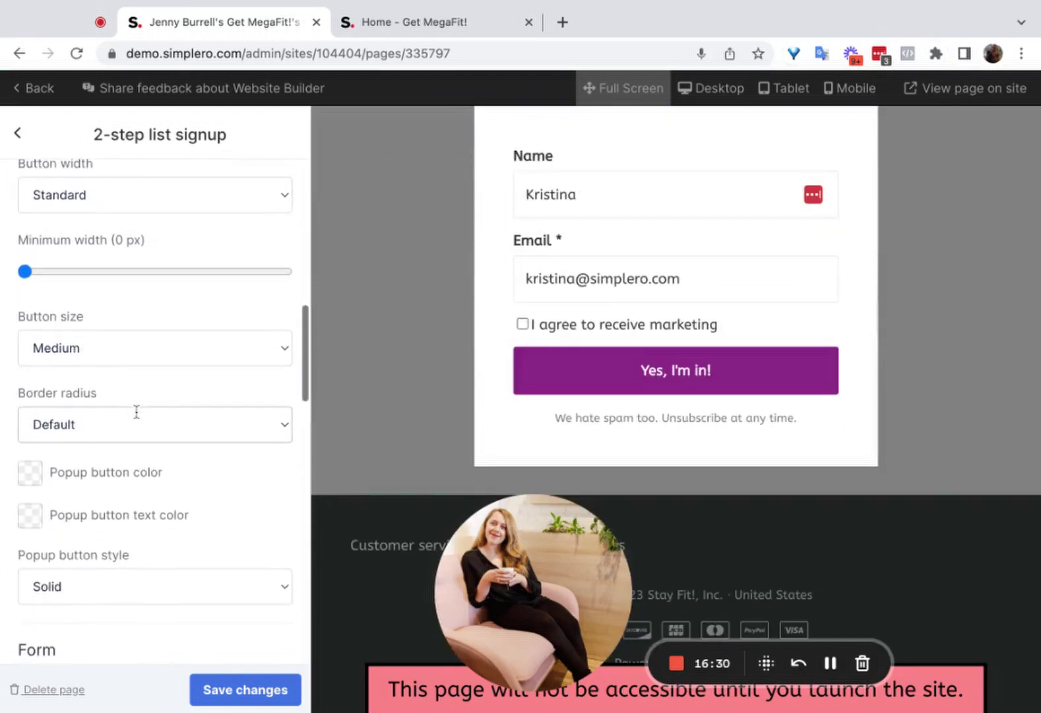
{"action": "scroll", "coordinate": [169, 347], "scroll_direction": "down", "scroll_amount": 7}
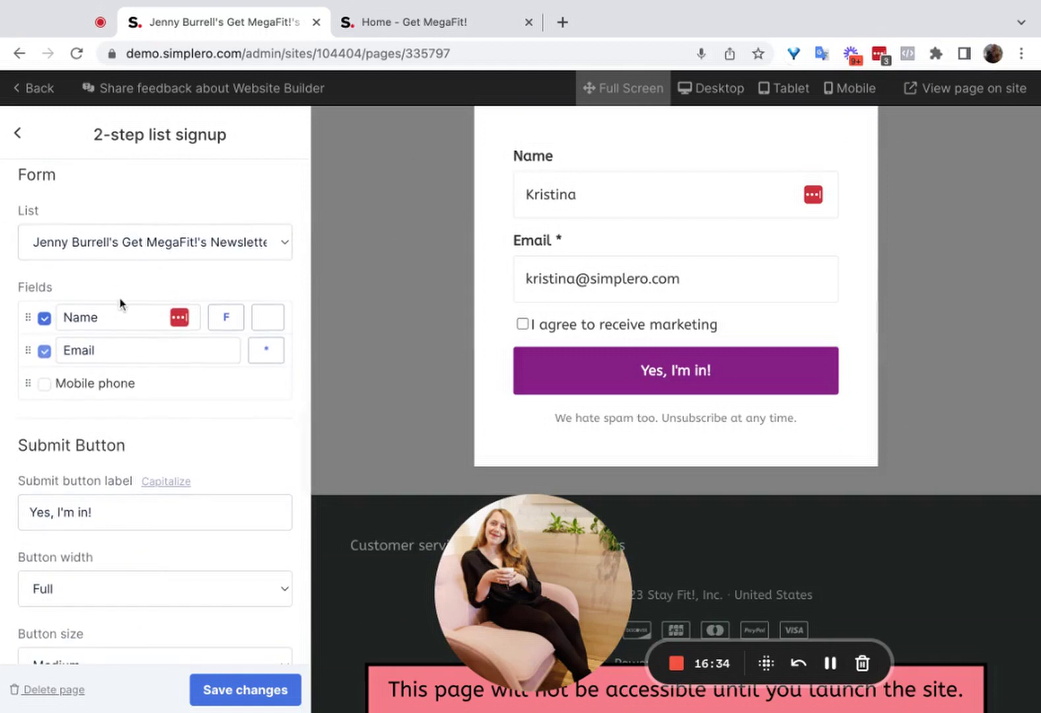
{"action": "scroll", "coordinate": [135, 487], "scroll_direction": "down", "scroll_amount": 8}
{"action": "scroll", "coordinate": [140, 491], "scroll_direction": "up", "scroll_amount": 4}
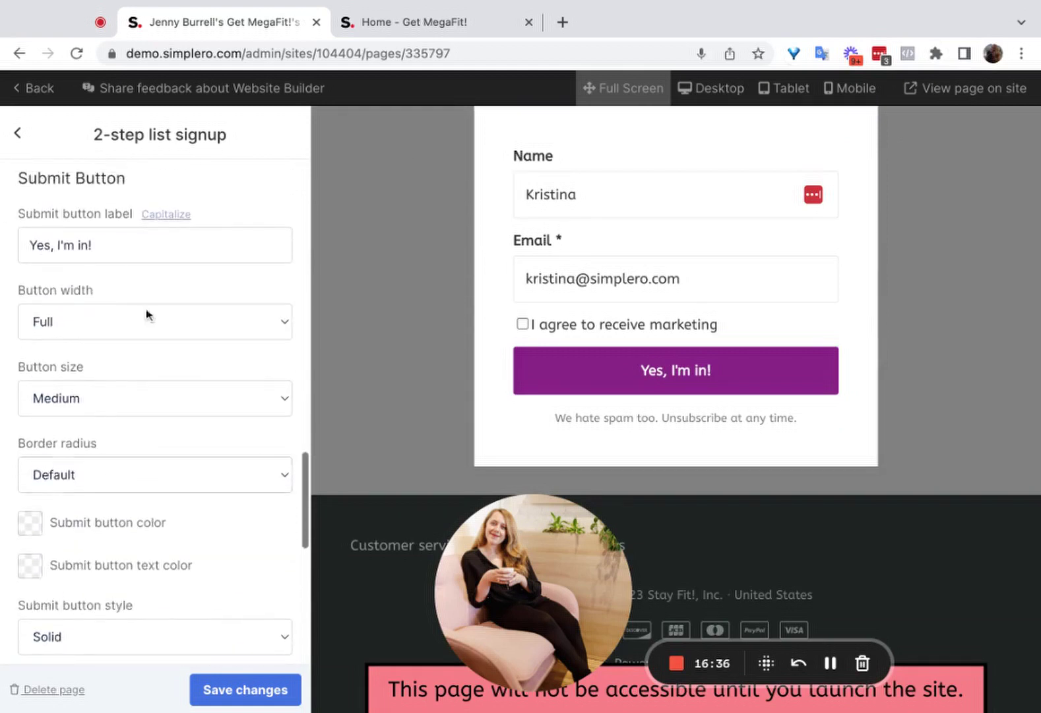
{"action": "scroll", "coordinate": [84, 547], "scroll_direction": "down", "scroll_amount": 7}
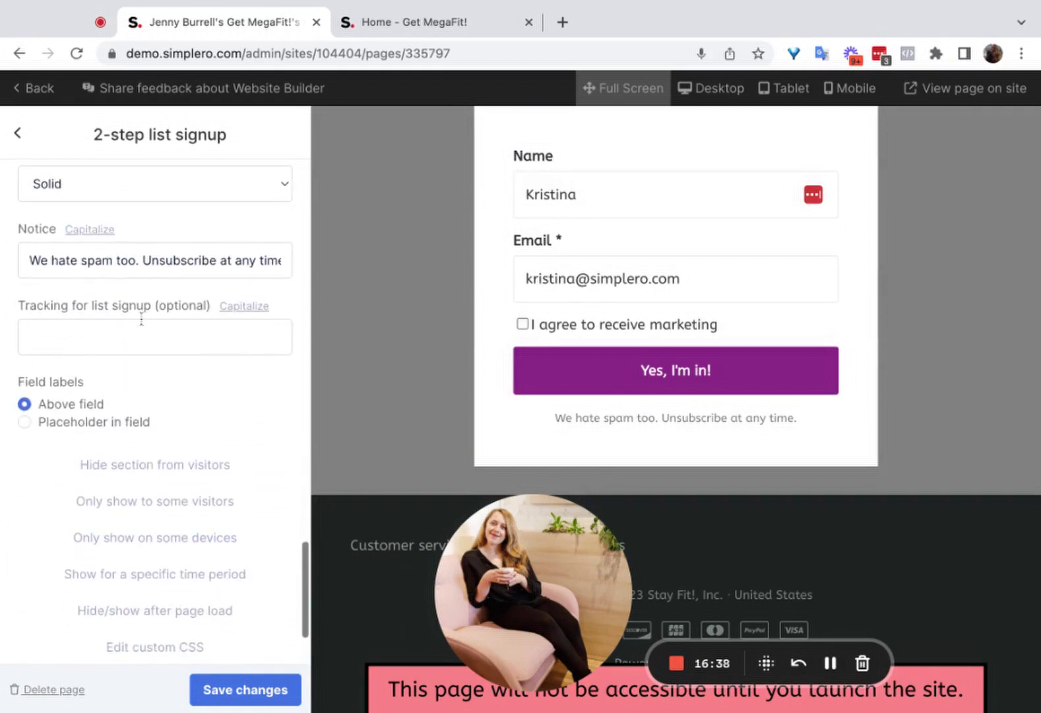
{"action": "scroll", "coordinate": [385, 441], "scroll_direction": "down", "scroll_amount": 3}
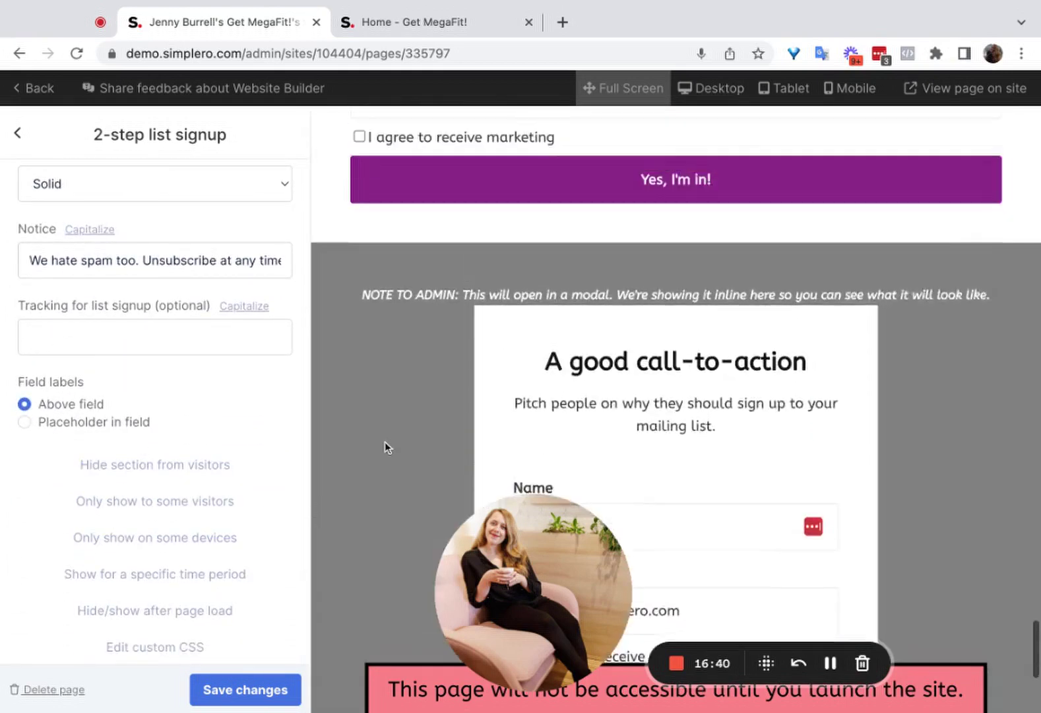
{"action": "scroll", "coordinate": [799, 437], "scroll_direction": "down", "scroll_amount": 3}
{"action": "scroll", "coordinate": [795, 429], "scroll_direction": "up", "scroll_amount": 2}
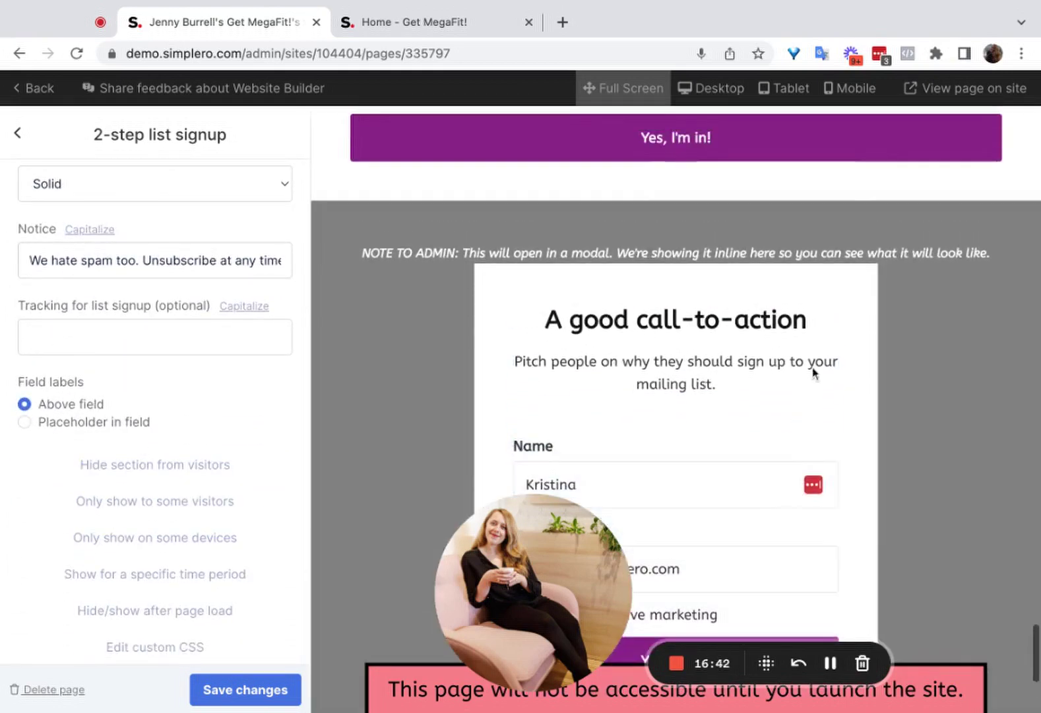
{"action": "scroll", "coordinate": [811, 367], "scroll_direction": "down", "scroll_amount": 1}
- Return to the Home page's sections and add a Buttons section from the Content group
{"action": "left_click", "coordinate": [18, 133]}
{"action": "scroll", "coordinate": [152, 409], "scroll_direction": "down", "scroll_amount": 1}
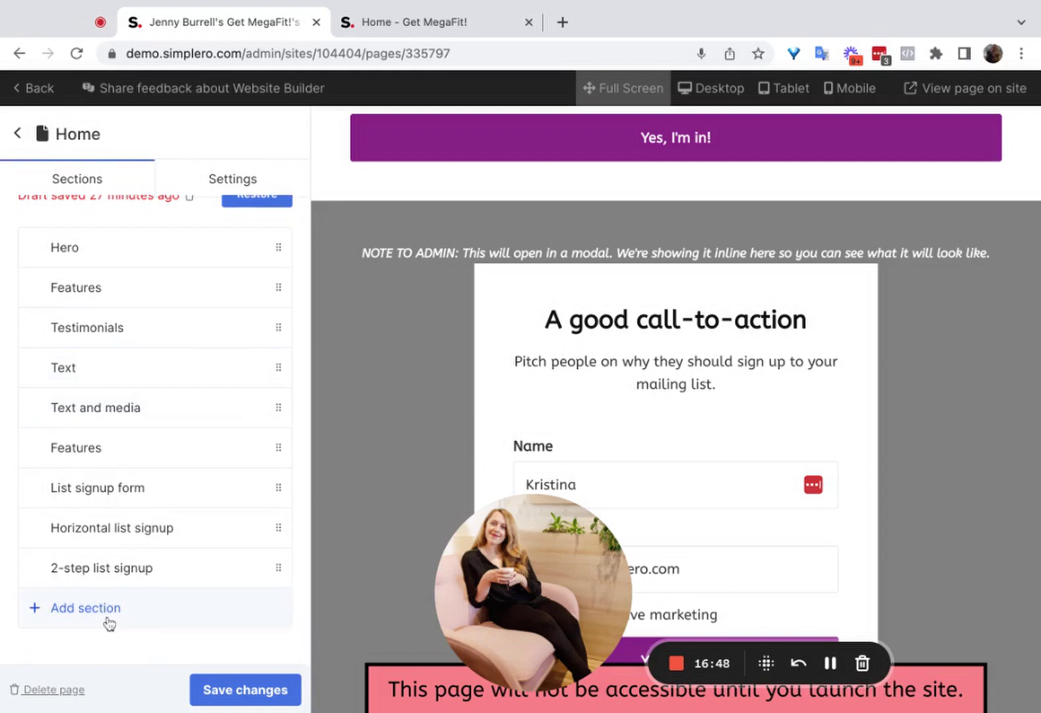
{"action": "left_click", "coordinate": [89, 608]}
{"action": "mouse_move", "coordinate": [121, 435]}
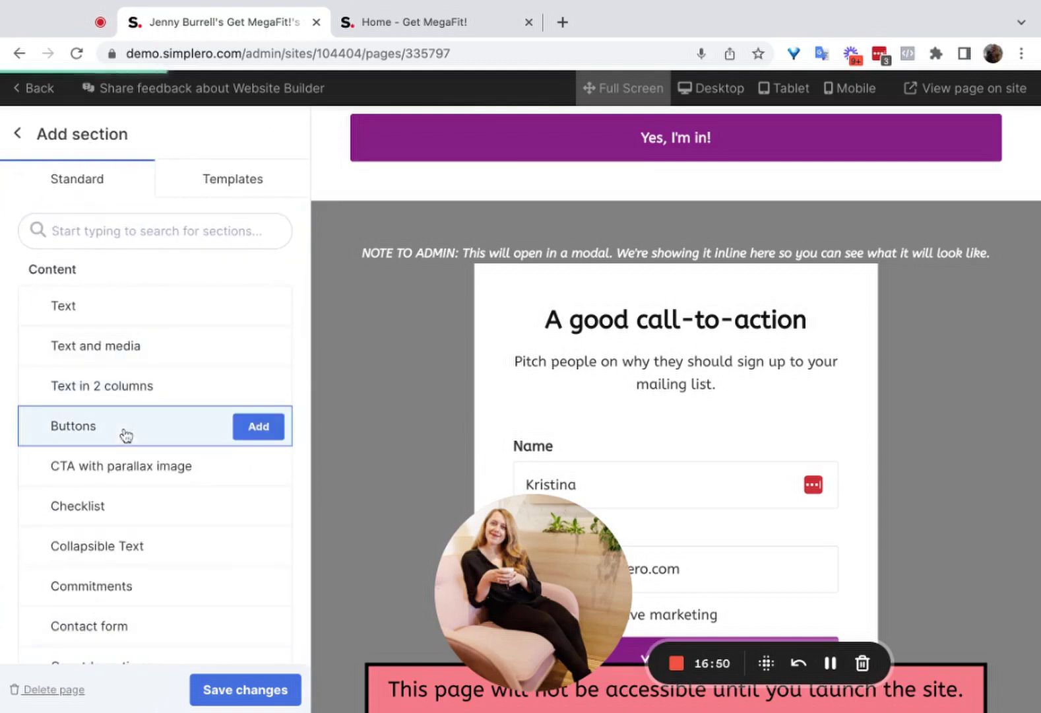
{"action": "left_click", "coordinate": [260, 429]}
- Move the Buttons section between Testimonials and Text in the Home page's section order
{"action": "left_click", "coordinate": [17, 136]}
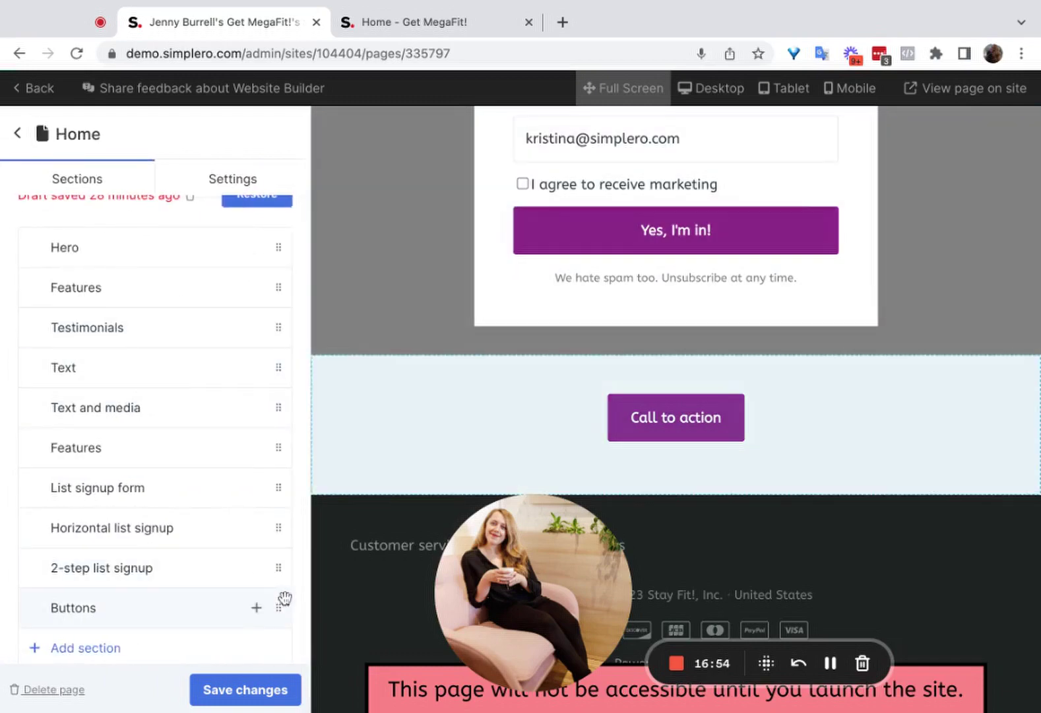
{"action": "left_click_drag", "start_coordinate": [282, 604], "coordinate": [278, 382]}
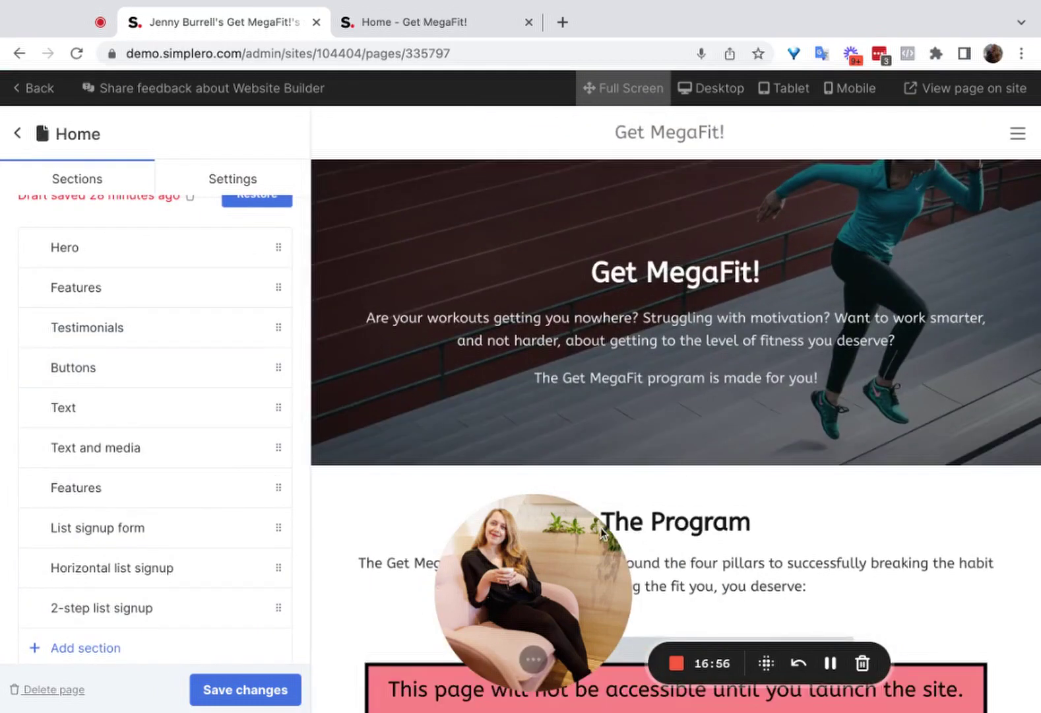
{"action": "scroll", "coordinate": [674, 428], "scroll_direction": "down", "scroll_amount": 20}
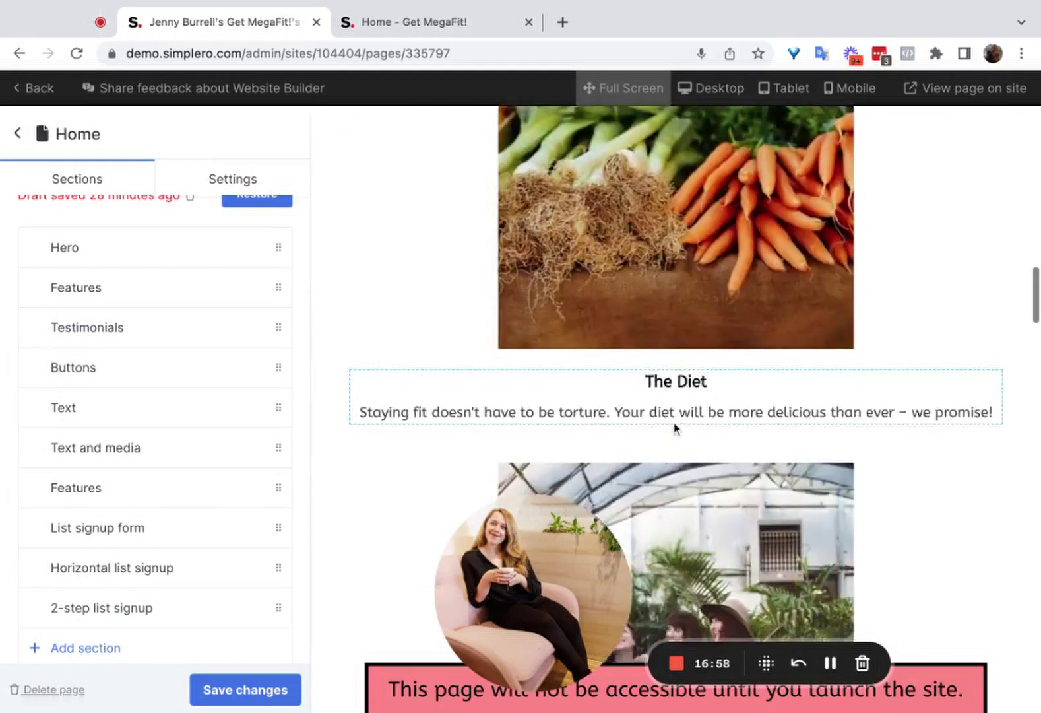
- Link the Buttons section's Call to action button to the 2-step list signup and save the page changes
{"action": "scroll", "coordinate": [675, 428], "scroll_direction": "down", "scroll_amount": 3}
{"action": "scroll", "coordinate": [726, 390], "scroll_direction": "up", "scroll_amount": 1}
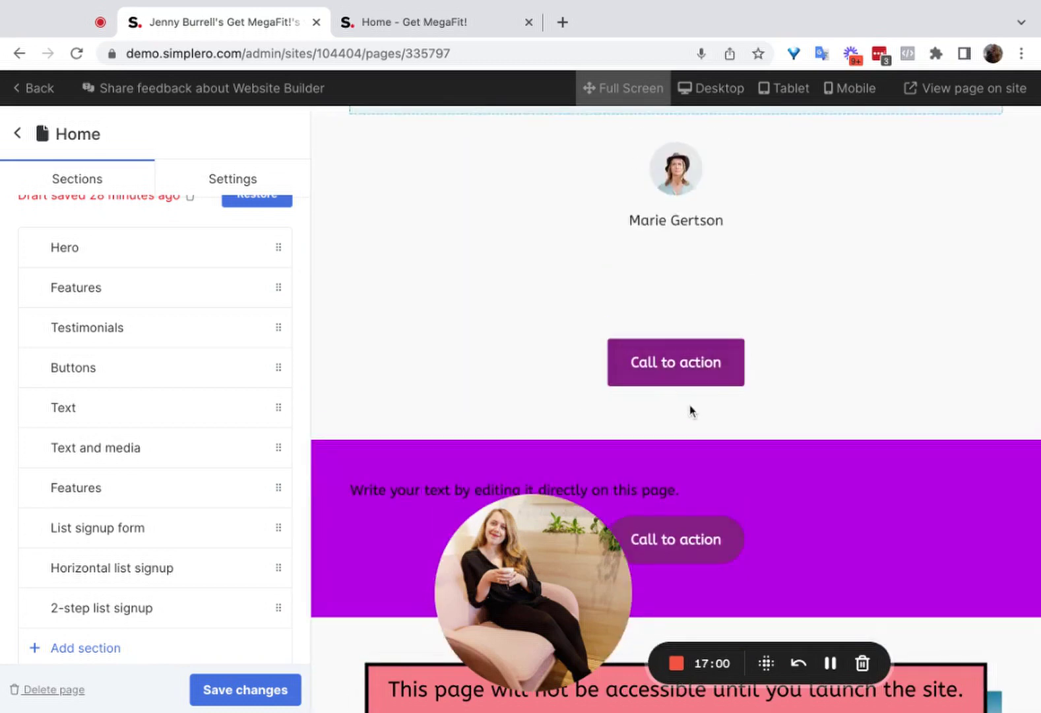
{"action": "scroll", "coordinate": [681, 527], "scroll_direction": "down", "scroll_amount": 2}
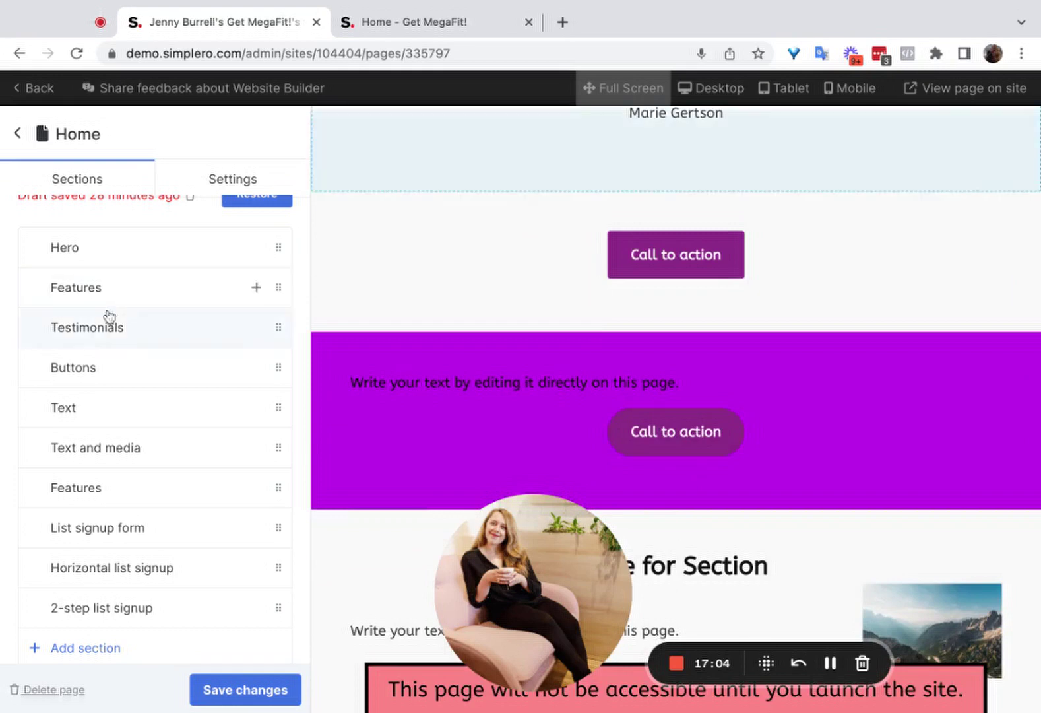
{"action": "left_click", "coordinate": [111, 367]}
{"action": "scroll", "coordinate": [184, 378], "scroll_direction": "down", "scroll_amount": 5}
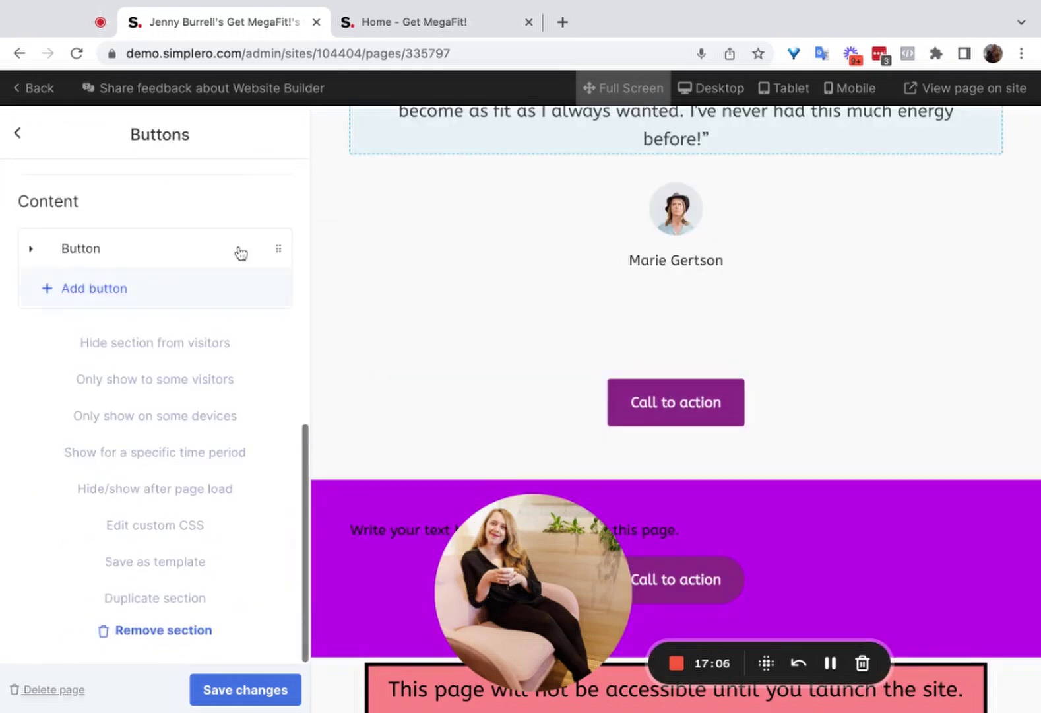
{"action": "left_click", "coordinate": [62, 249]}
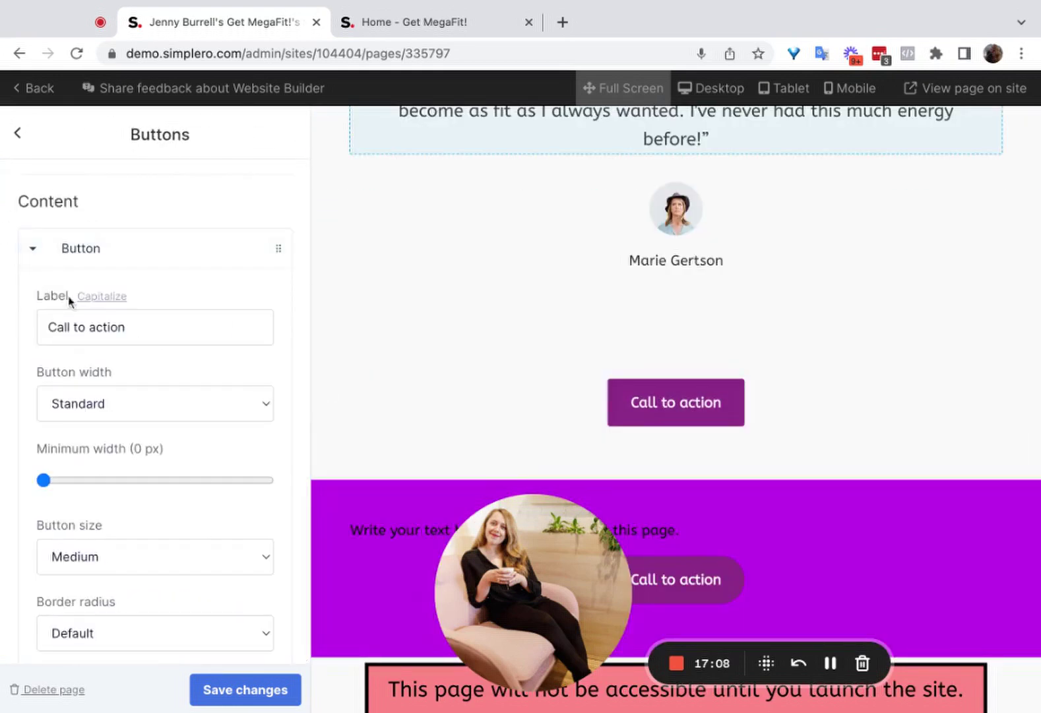
{"action": "scroll", "coordinate": [130, 429], "scroll_direction": "down", "scroll_amount": 7}
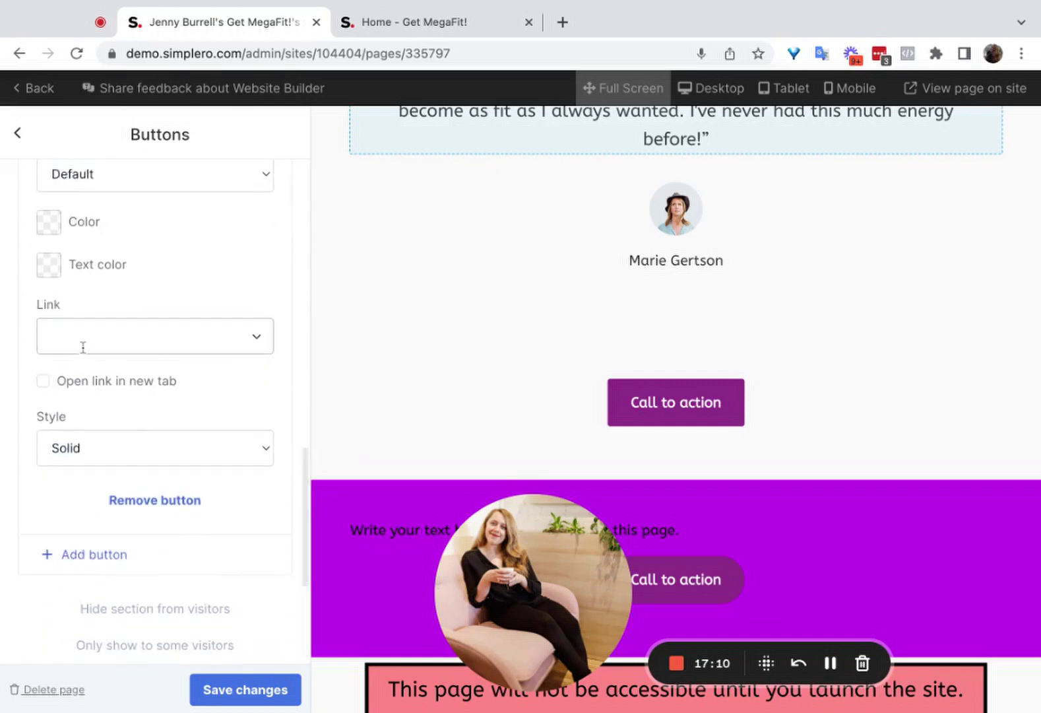
{"action": "left_click", "coordinate": [83, 345]}
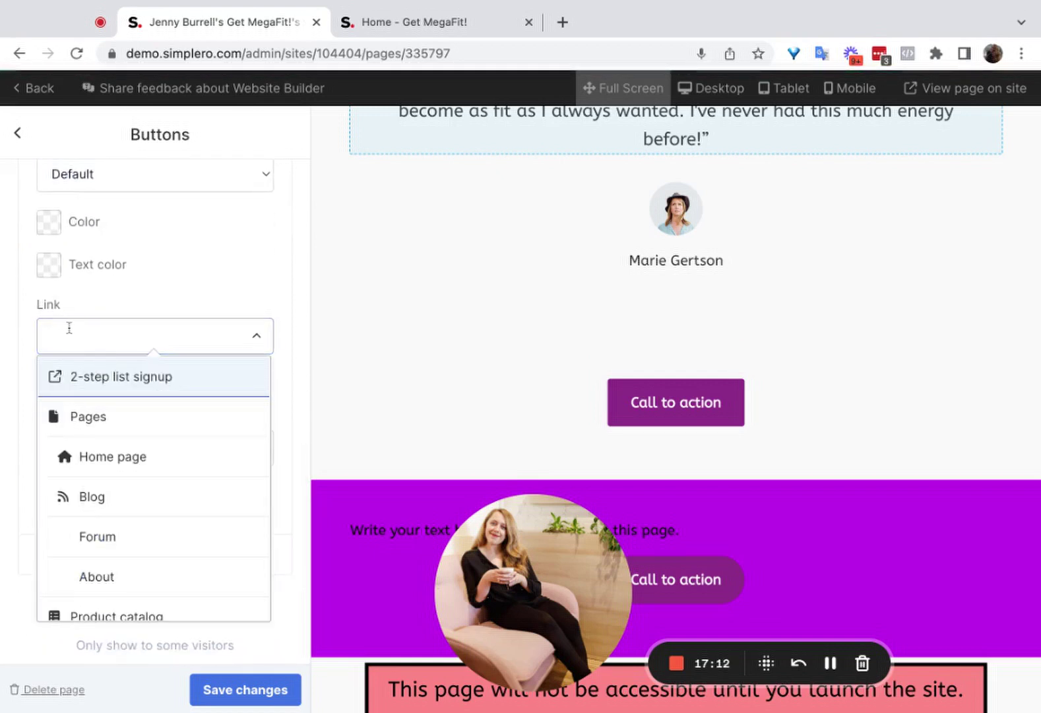
{"action": "left_click", "coordinate": [68, 337]}
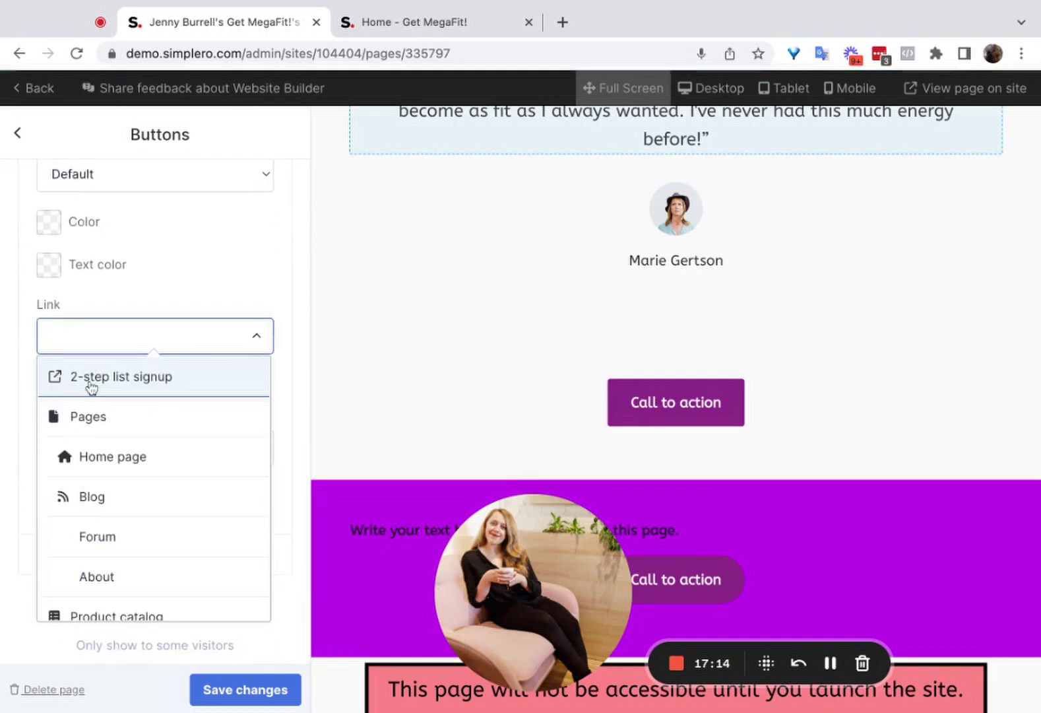
{"action": "left_click", "coordinate": [90, 386]}
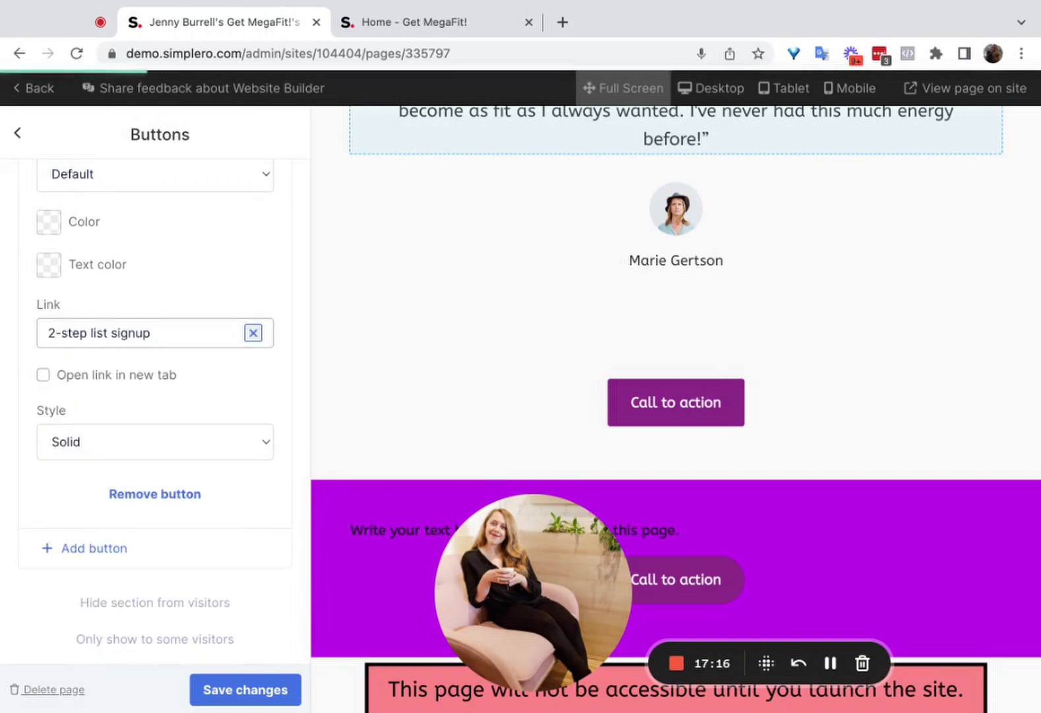
{"action": "left_click", "coordinate": [261, 694]}
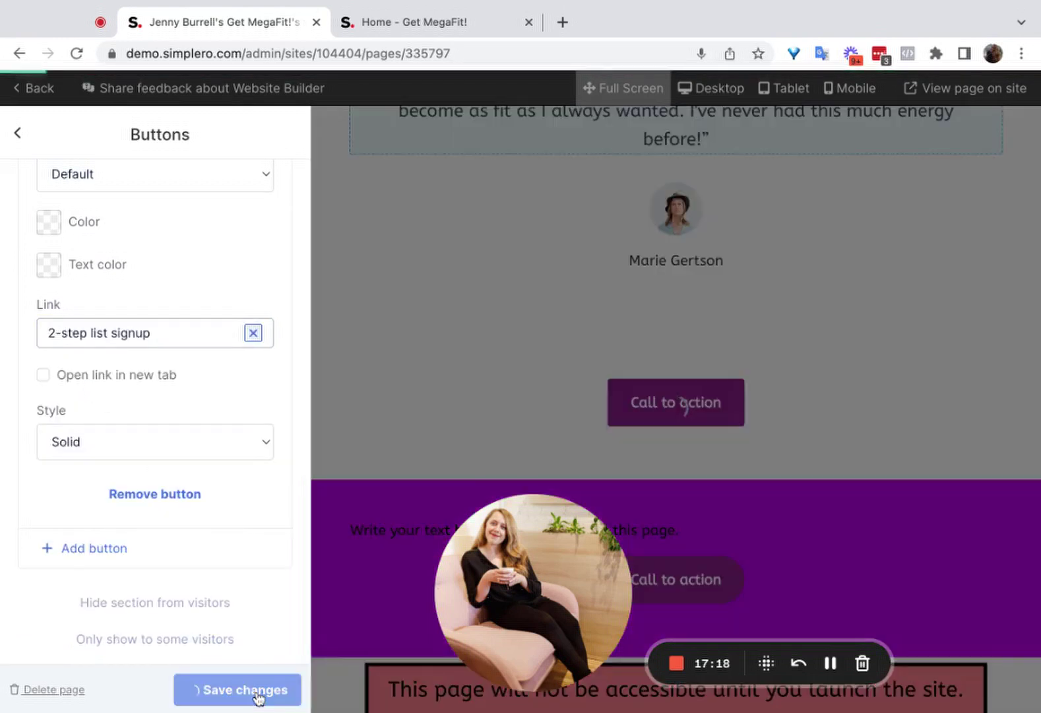
- Open the live Home page, test the Buttons section's Call to action signup popup and close the popup
{"action": "left_click", "coordinate": [670, 408]}
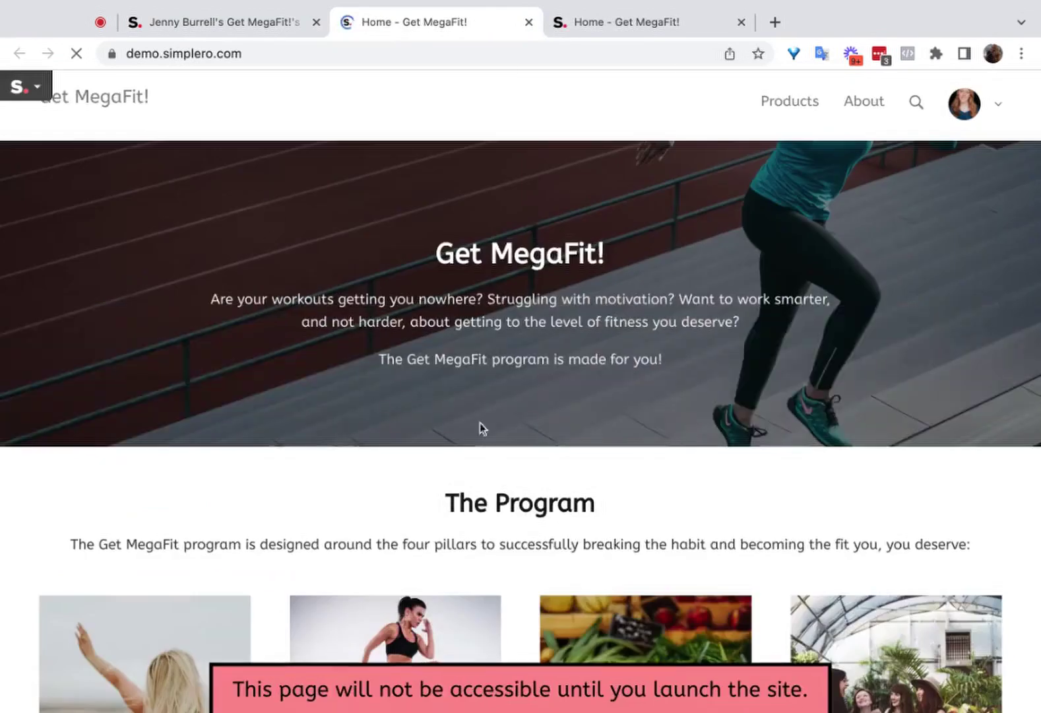
{"action": "scroll", "coordinate": [403, 373], "scroll_direction": "down", "scroll_amount": 10}
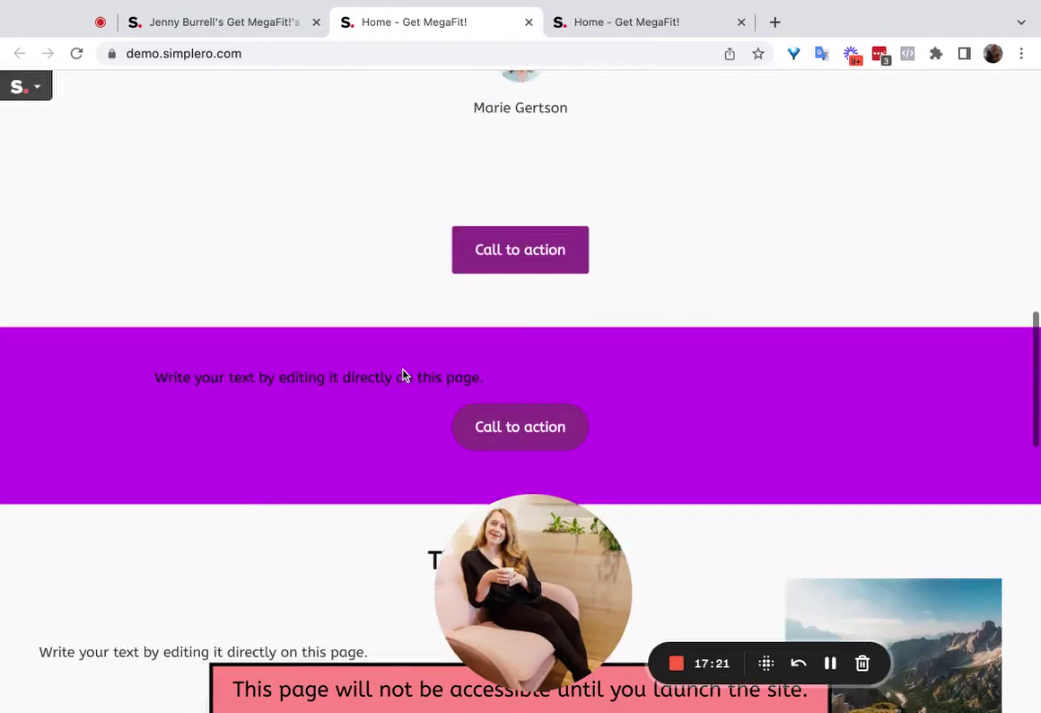
{"action": "left_click", "coordinate": [552, 257]}
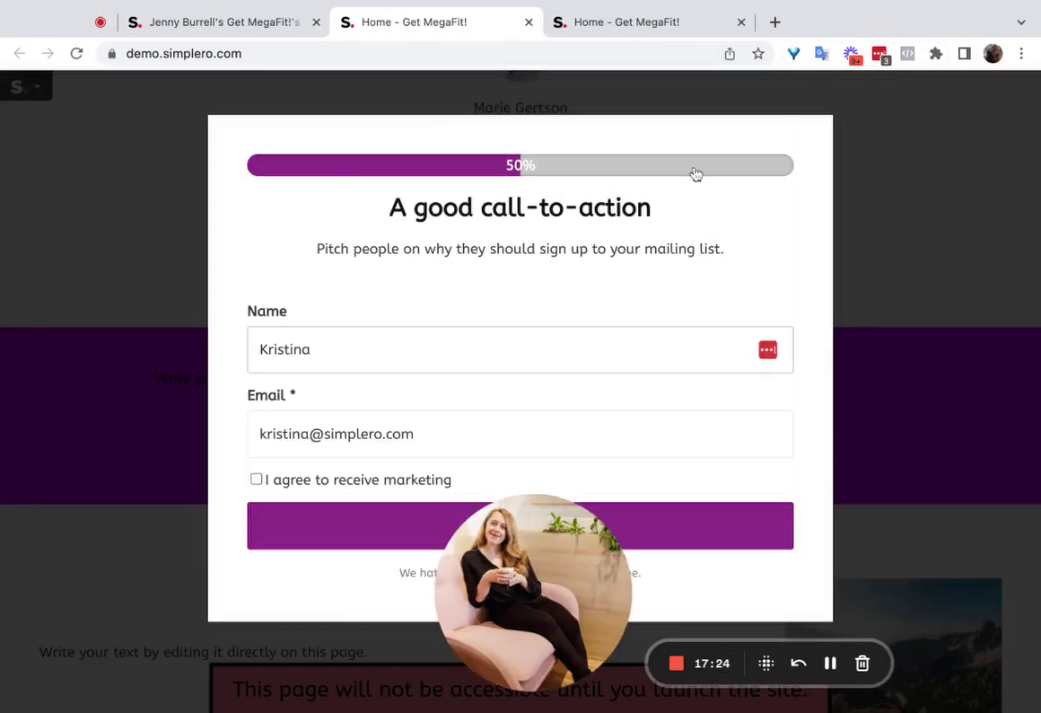
{"action": "left_click", "coordinate": [904, 243]}
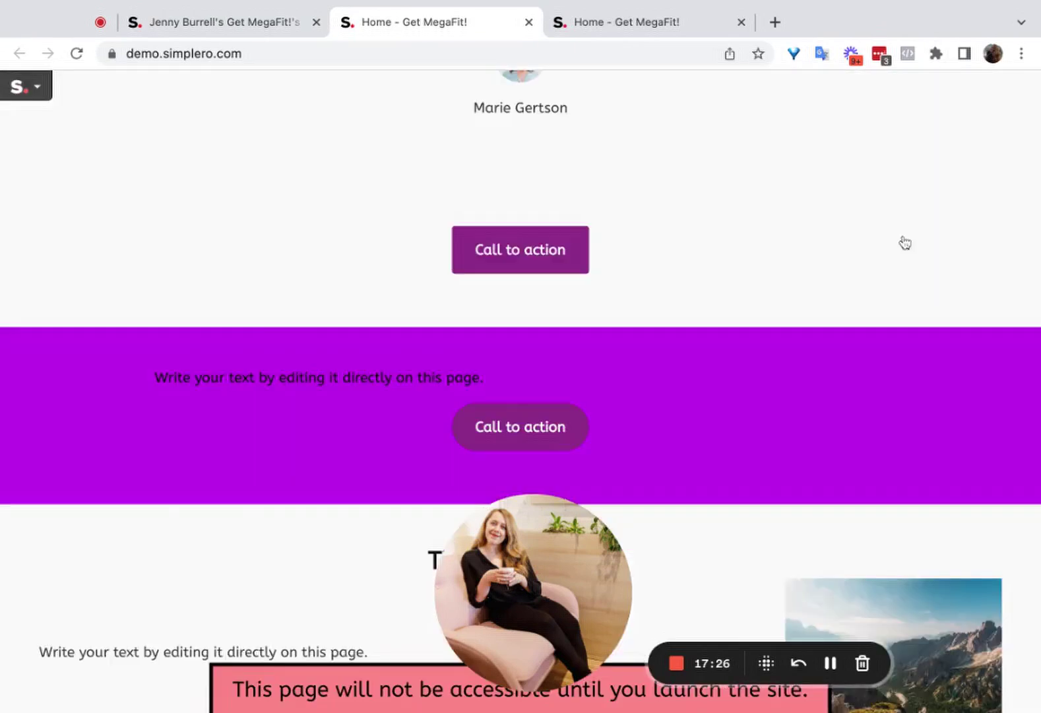
- Return to the page editor, link the purple Text section's Call to action button to the 2-step list signup and save
{"action": "left_click", "coordinate": [290, 26]}
{"action": "scroll", "coordinate": [503, 401], "scroll_direction": "up", "scroll_amount": 5}
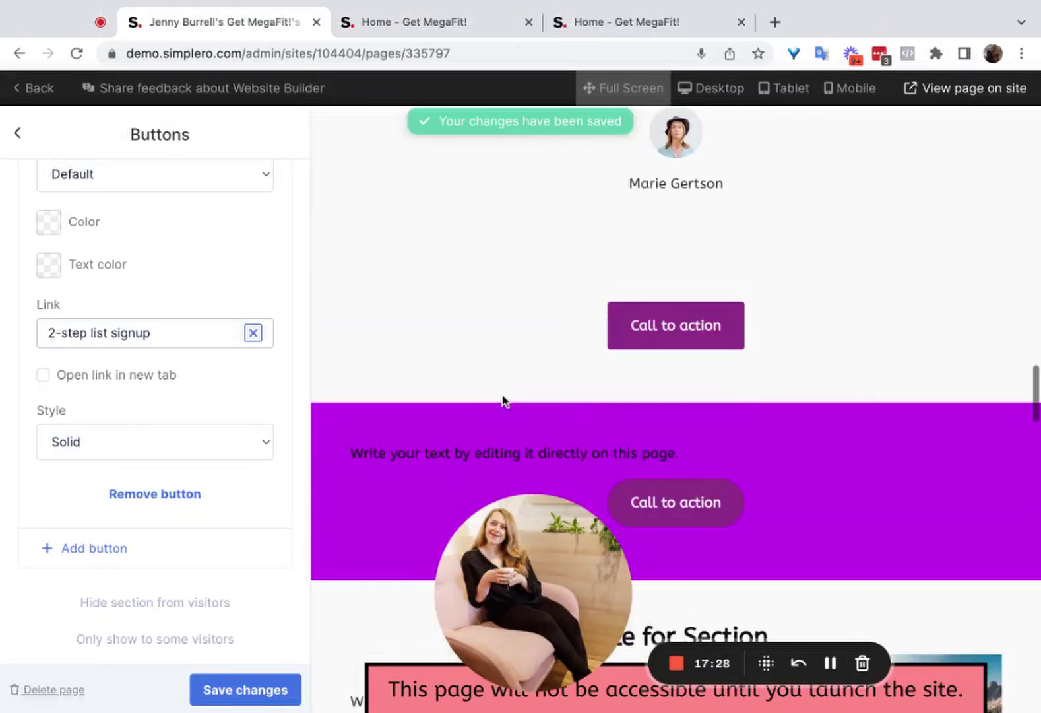
{"action": "left_click", "coordinate": [575, 451]}
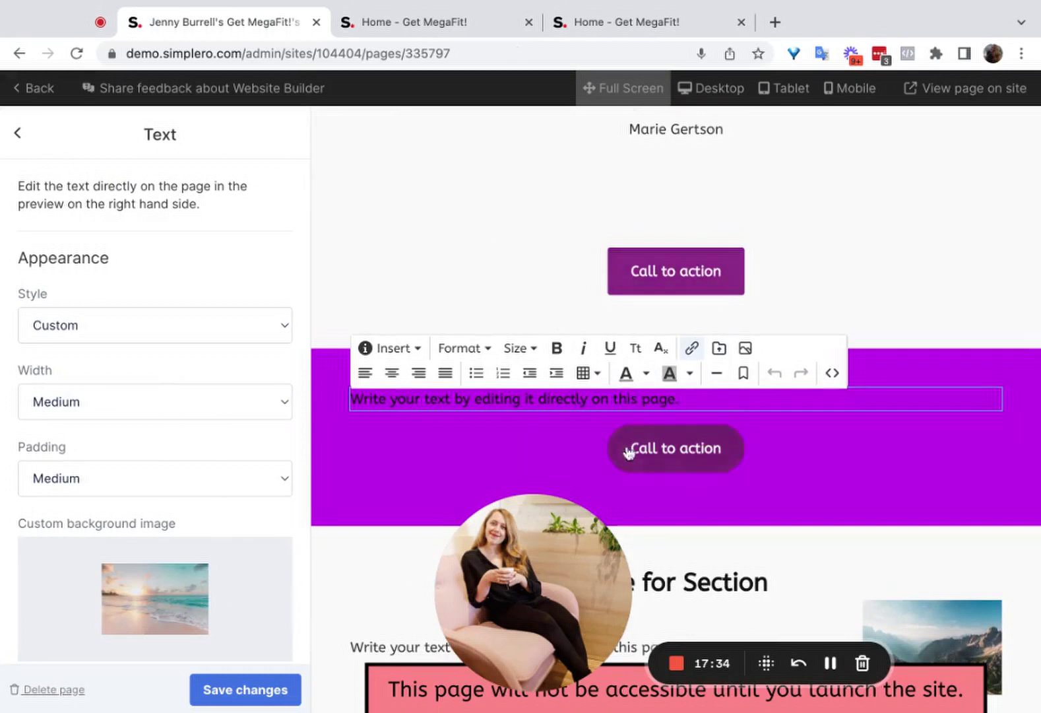
{"action": "left_click", "coordinate": [587, 399]}
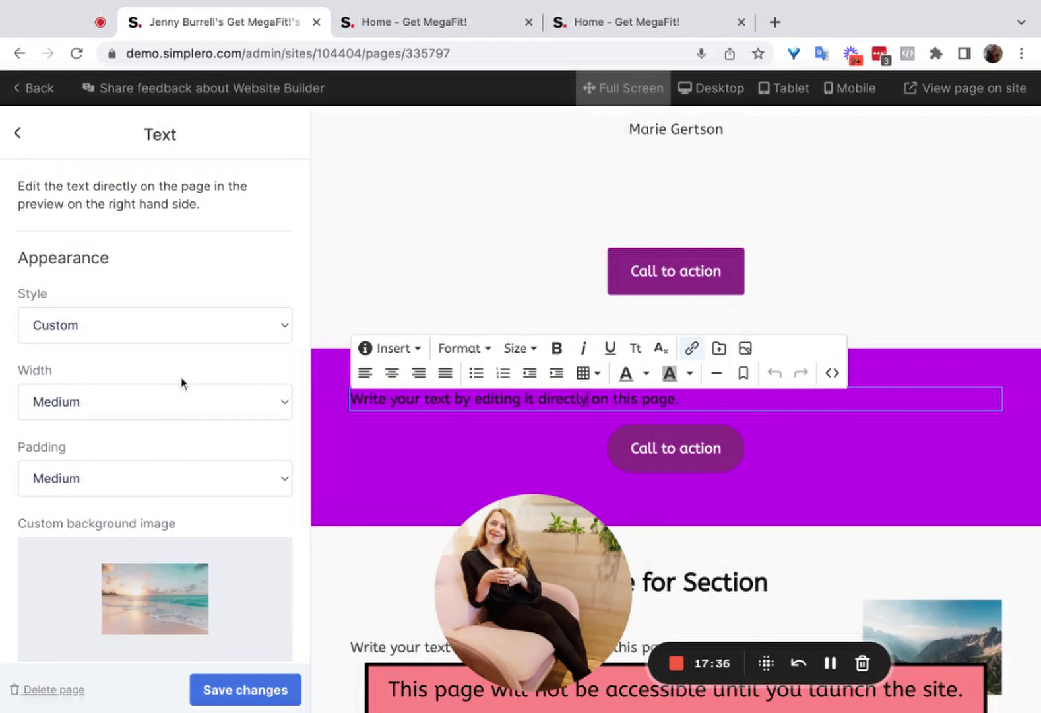
{"action": "scroll", "coordinate": [145, 383], "scroll_direction": "down", "scroll_amount": 10}
{"action": "left_click", "coordinate": [104, 349]}
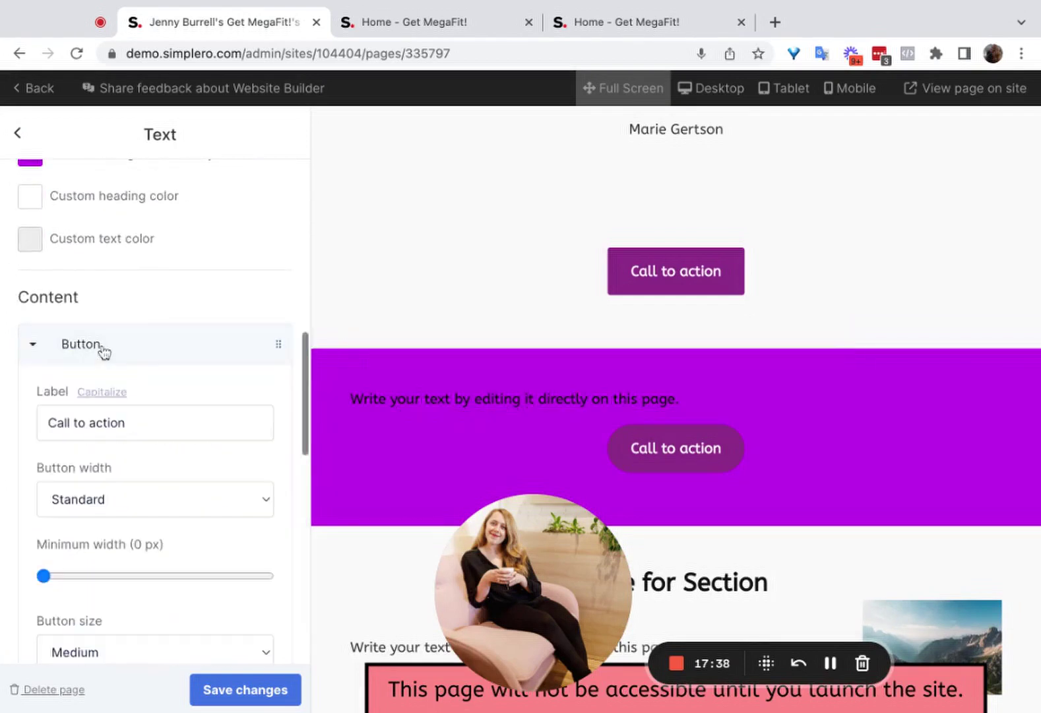
{"action": "scroll", "coordinate": [104, 351], "scroll_direction": "down", "scroll_amount": 7}
{"action": "left_click", "coordinate": [61, 399]}
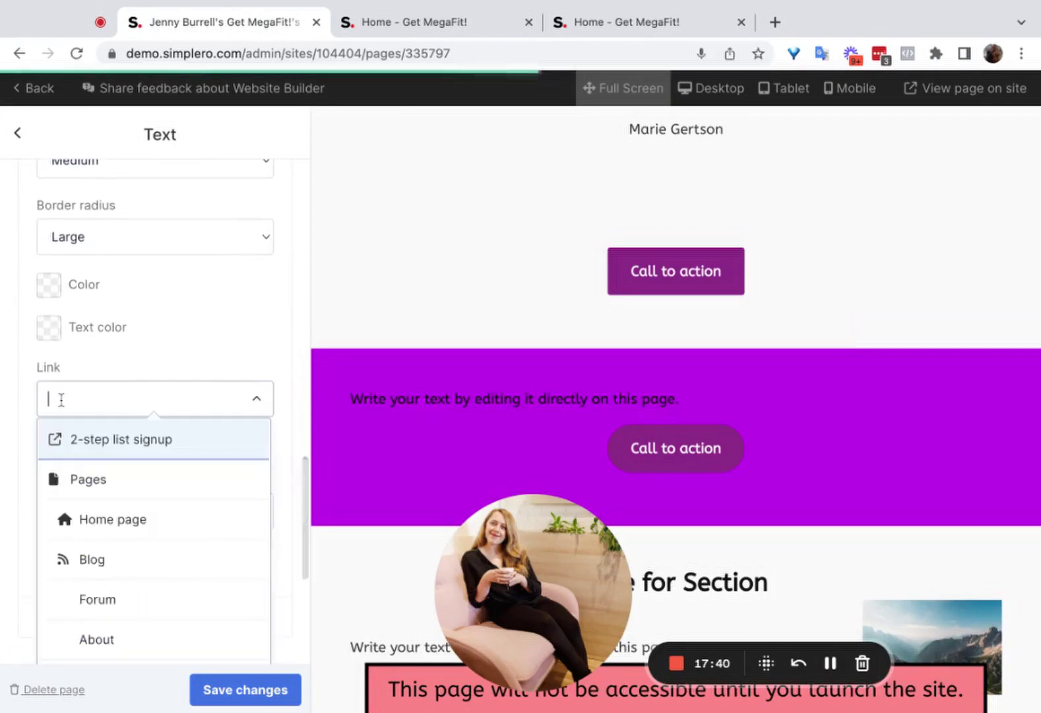
{"action": "left_click", "coordinate": [160, 388]}
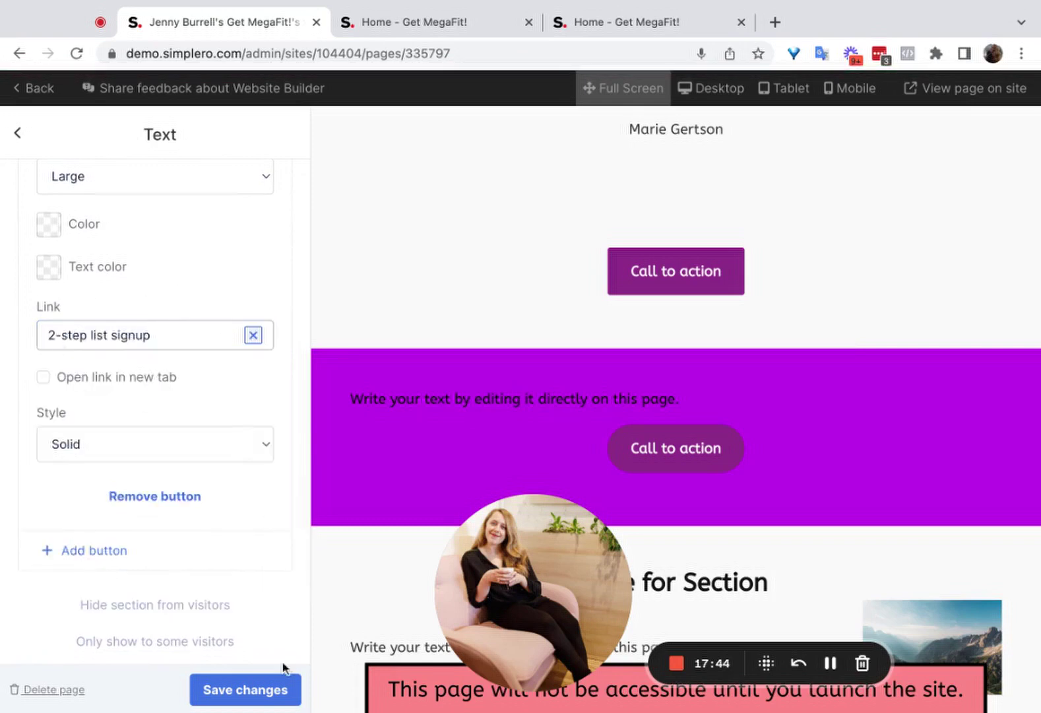
{"action": "left_click", "coordinate": [279, 688]}
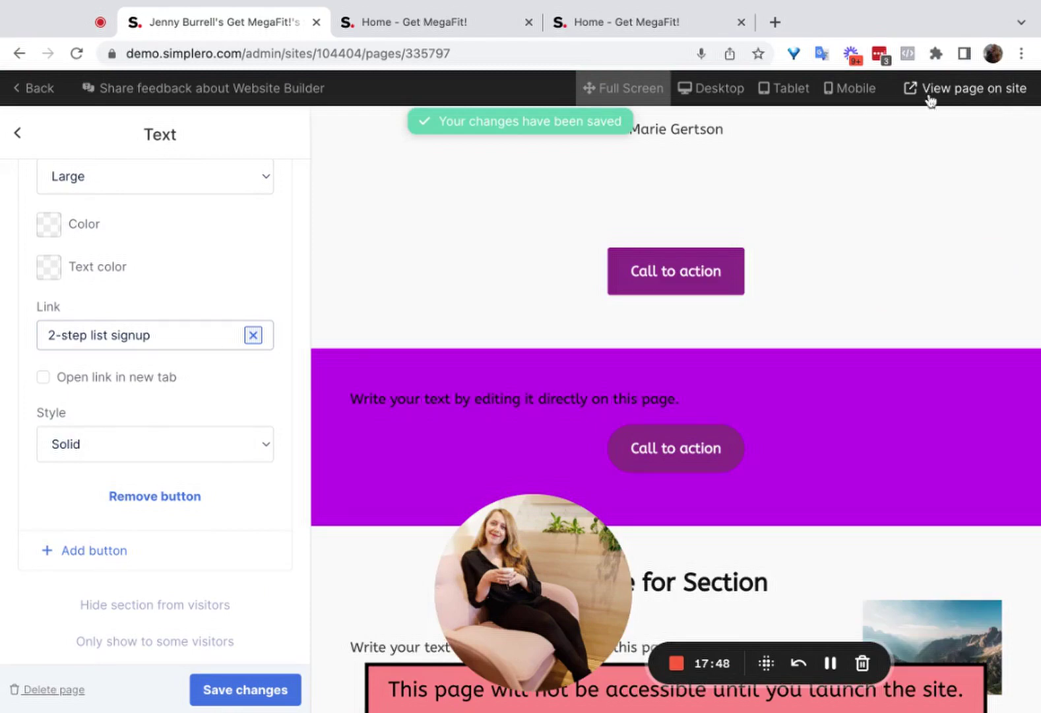
- View the saved page on the site, test the purple Text section's button popup and close the popup
{"action": "left_click", "coordinate": [930, 99]}
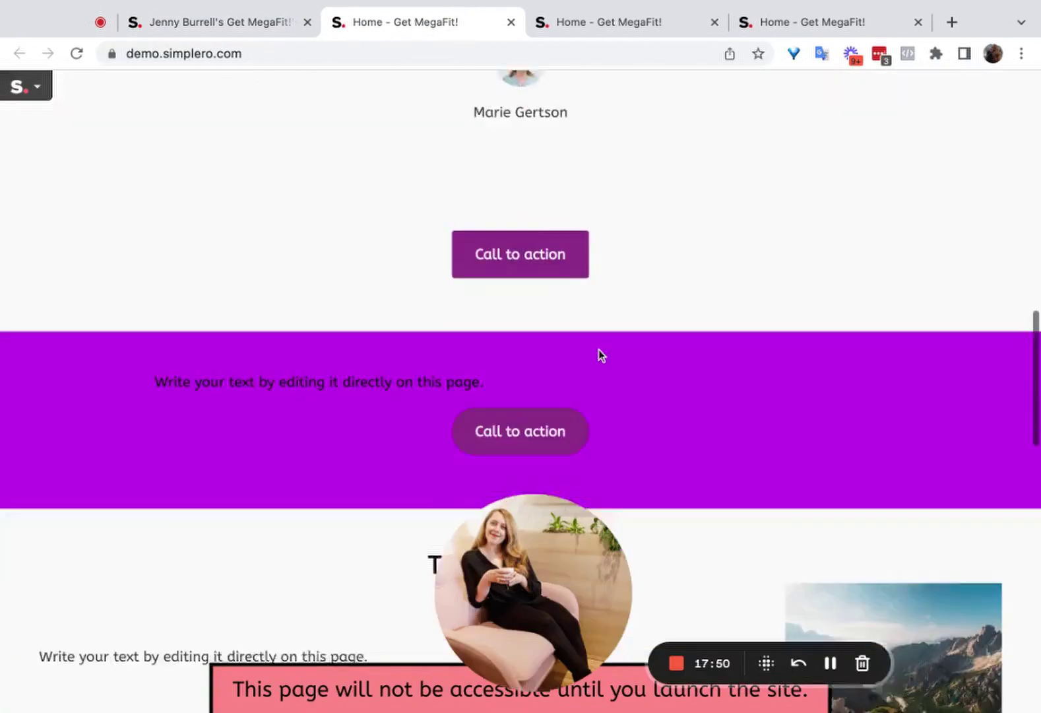
{"action": "scroll", "coordinate": [599, 349], "scroll_direction": "down", "scroll_amount": 3}
{"action": "left_click", "coordinate": [523, 355]}
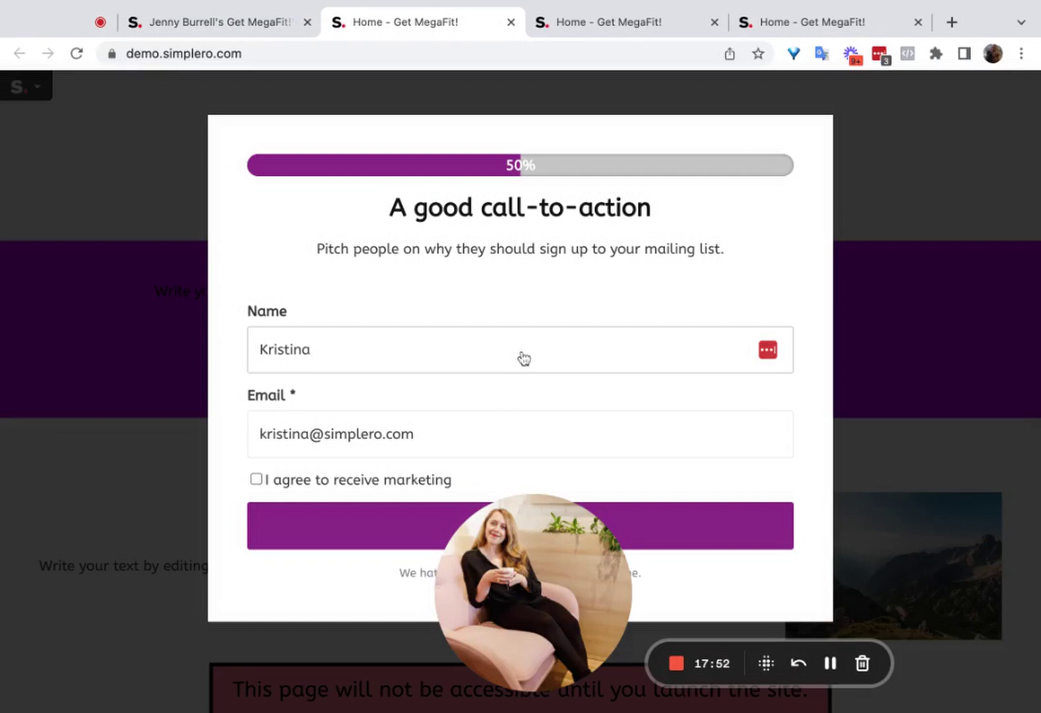
{"action": "left_click", "coordinate": [930, 342]}
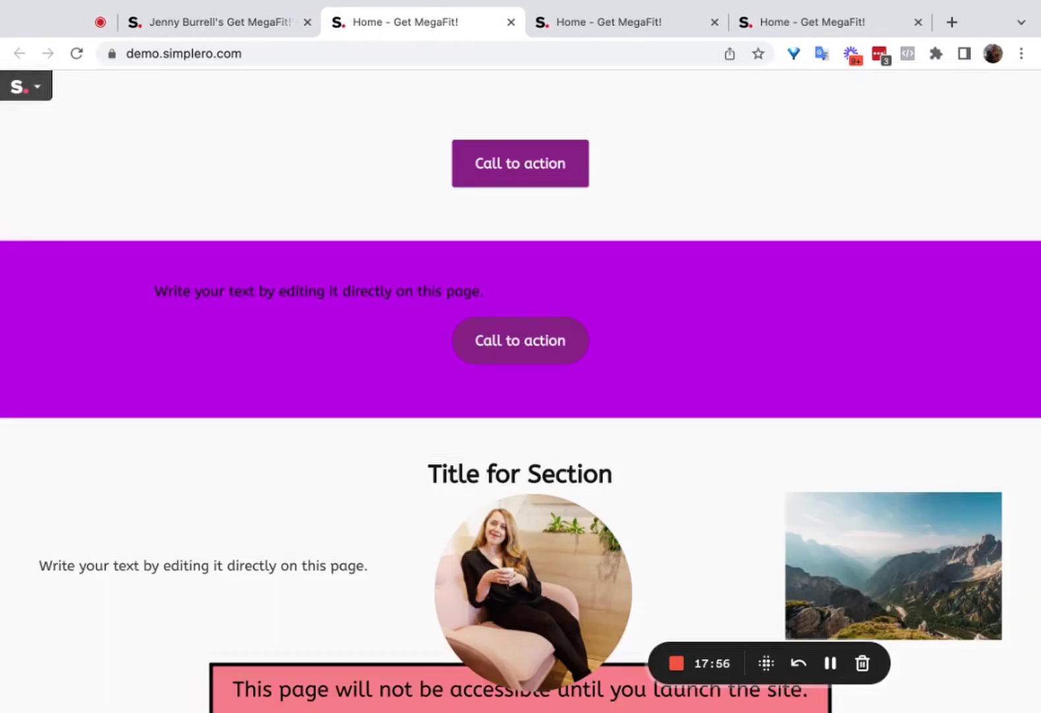